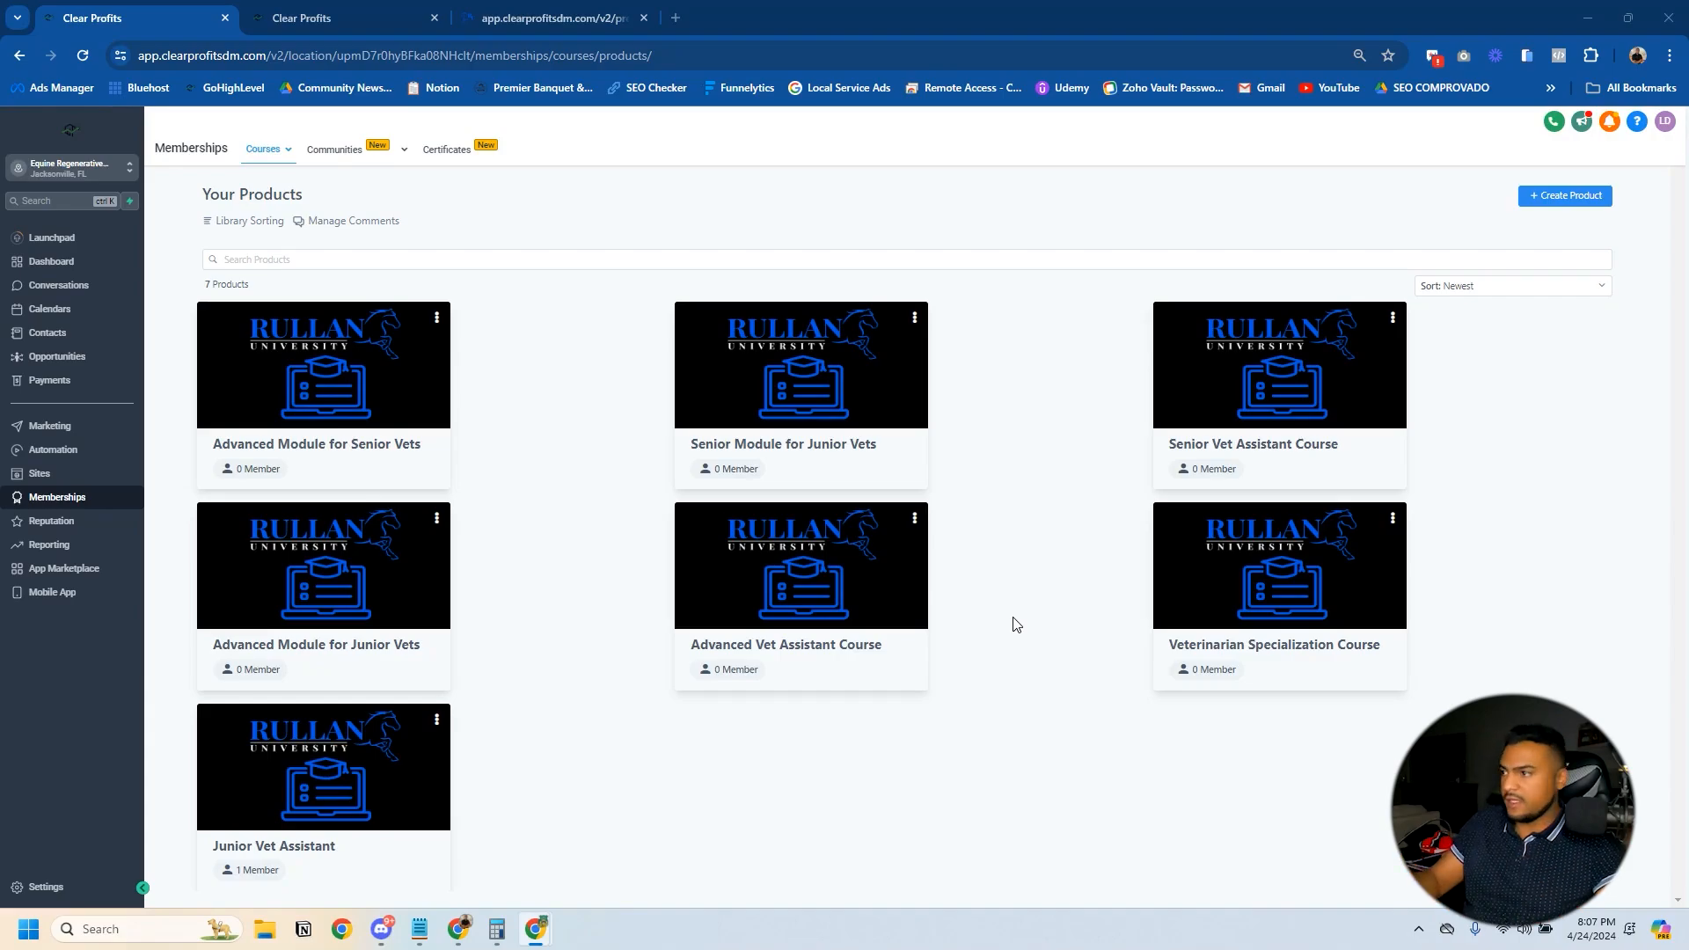
- Clone the Junior Vet Assistant course product and confirm the cloning
click(436, 718)
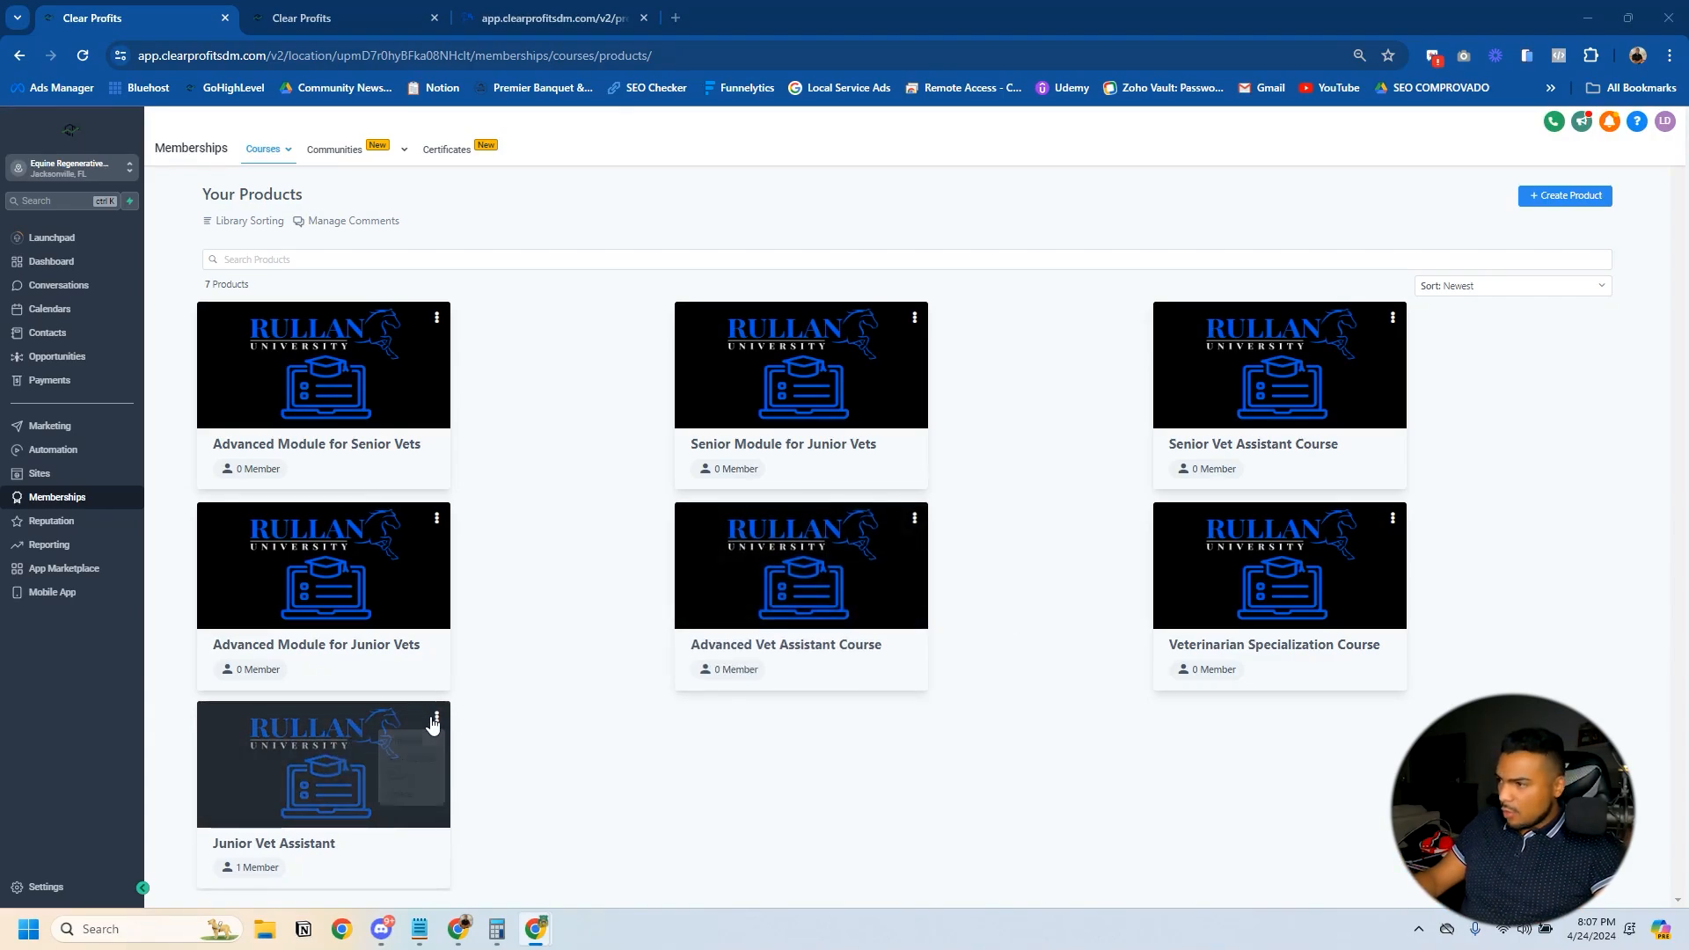
click(401, 786)
click(1043, 363)
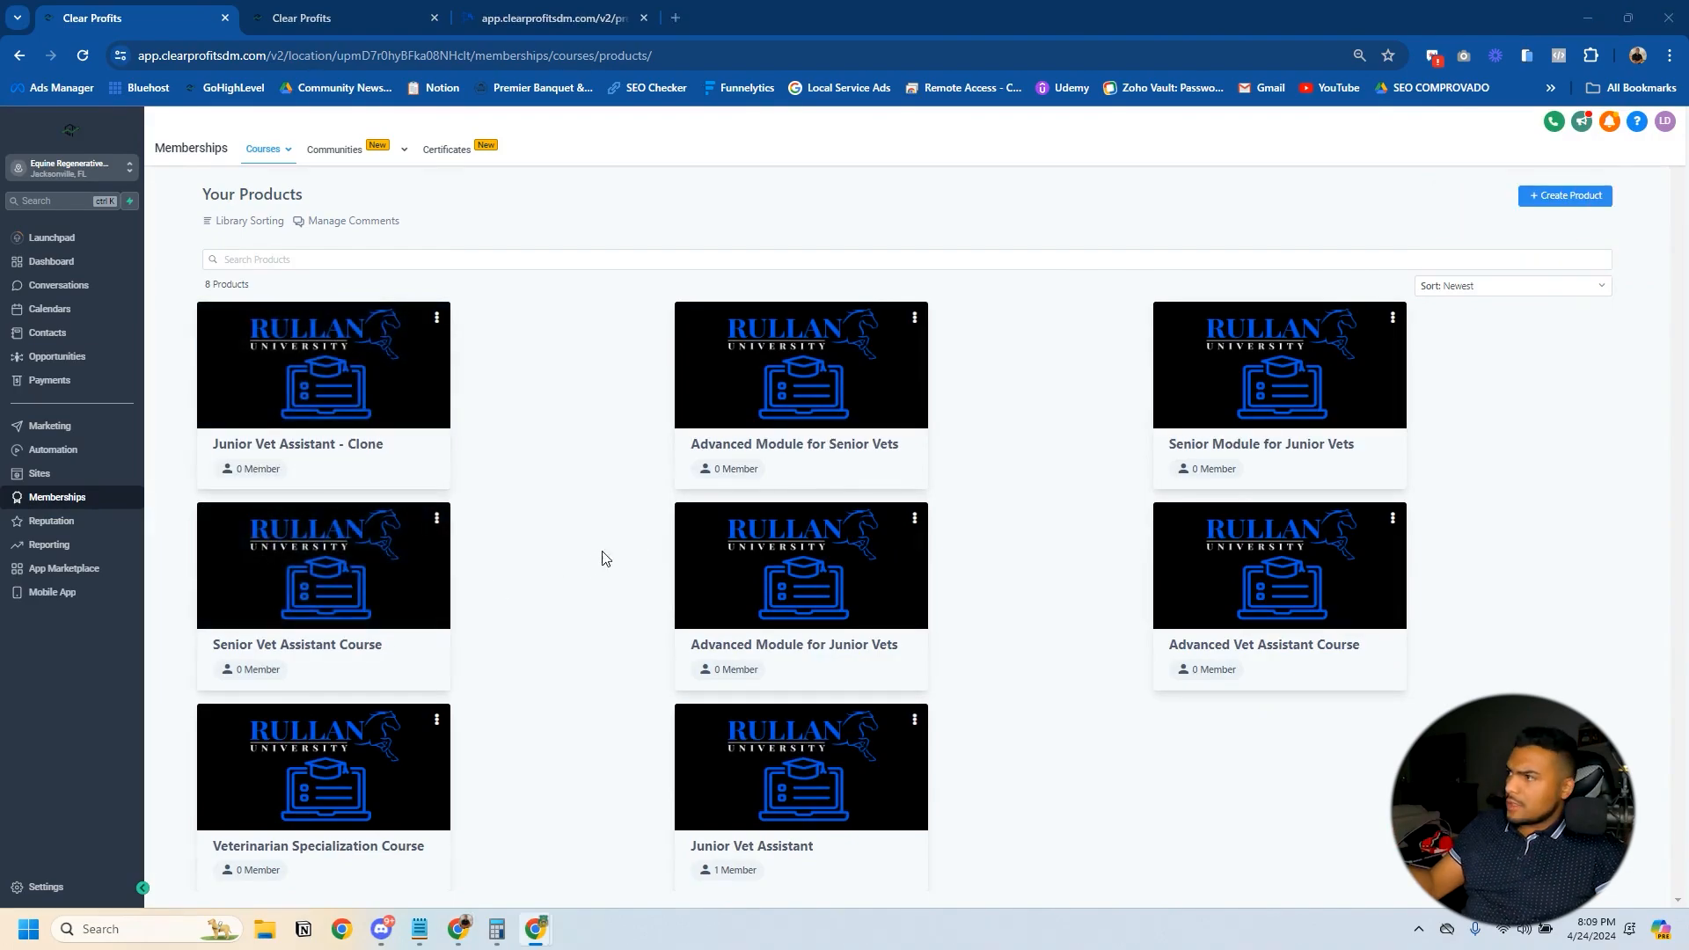
- Open the cloned Junior Vet Assistant product, retitle it "TEST COURSE" in its details, and save the product
click(308, 399)
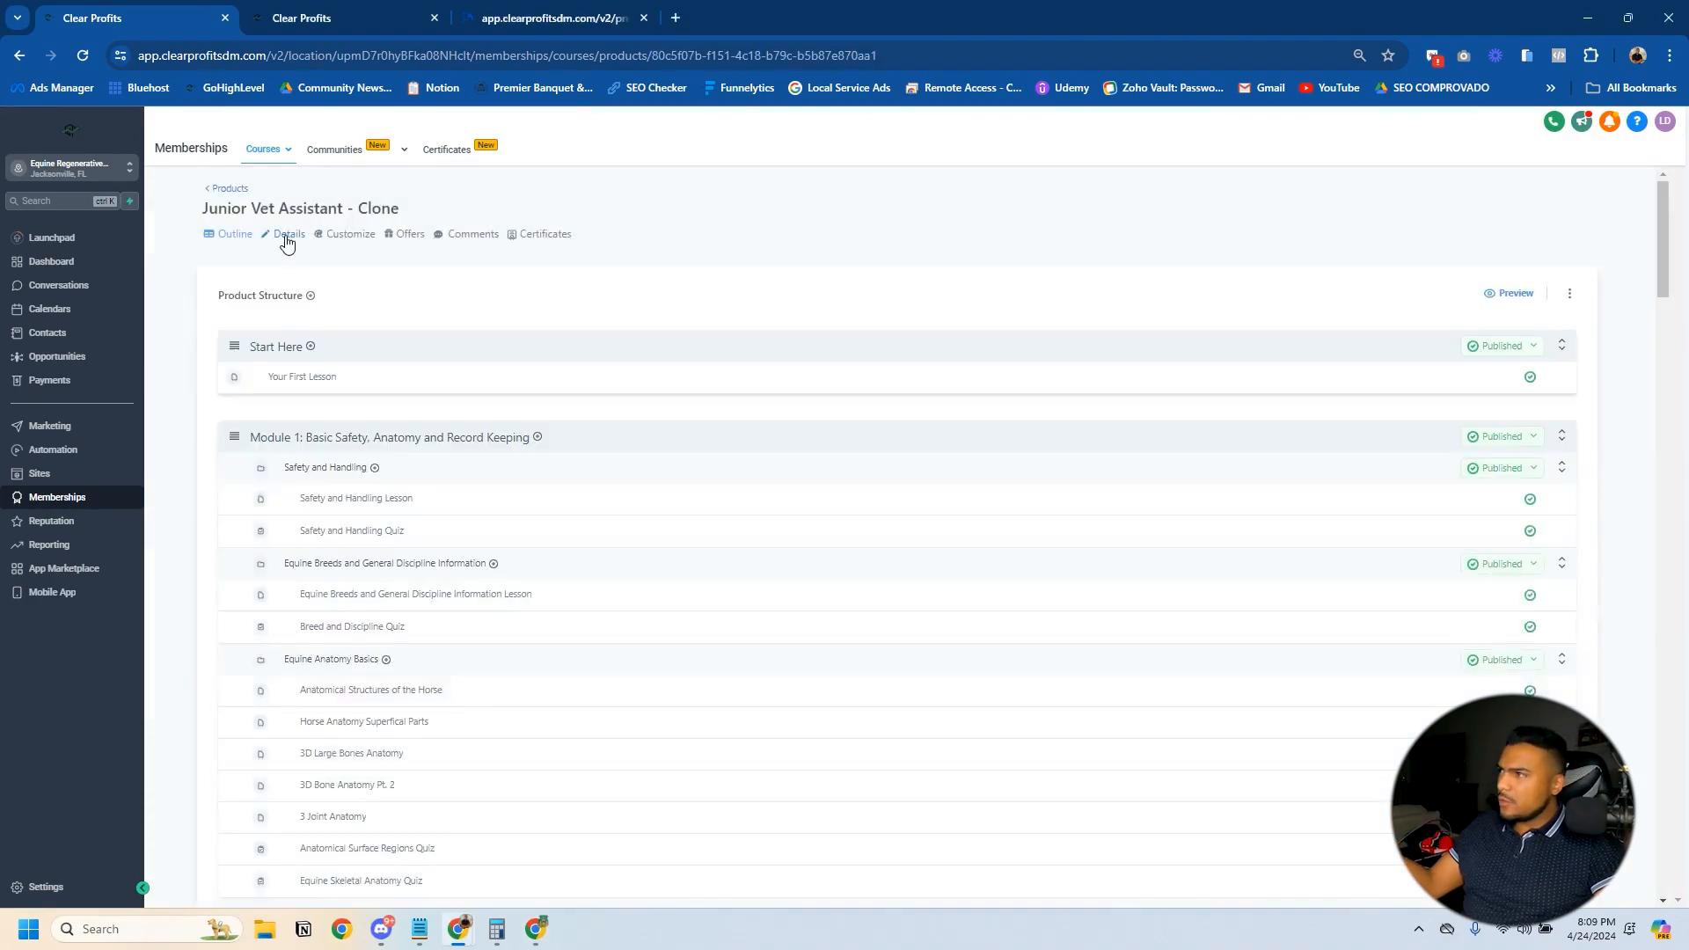
click(286, 239)
triple_click(314, 313)
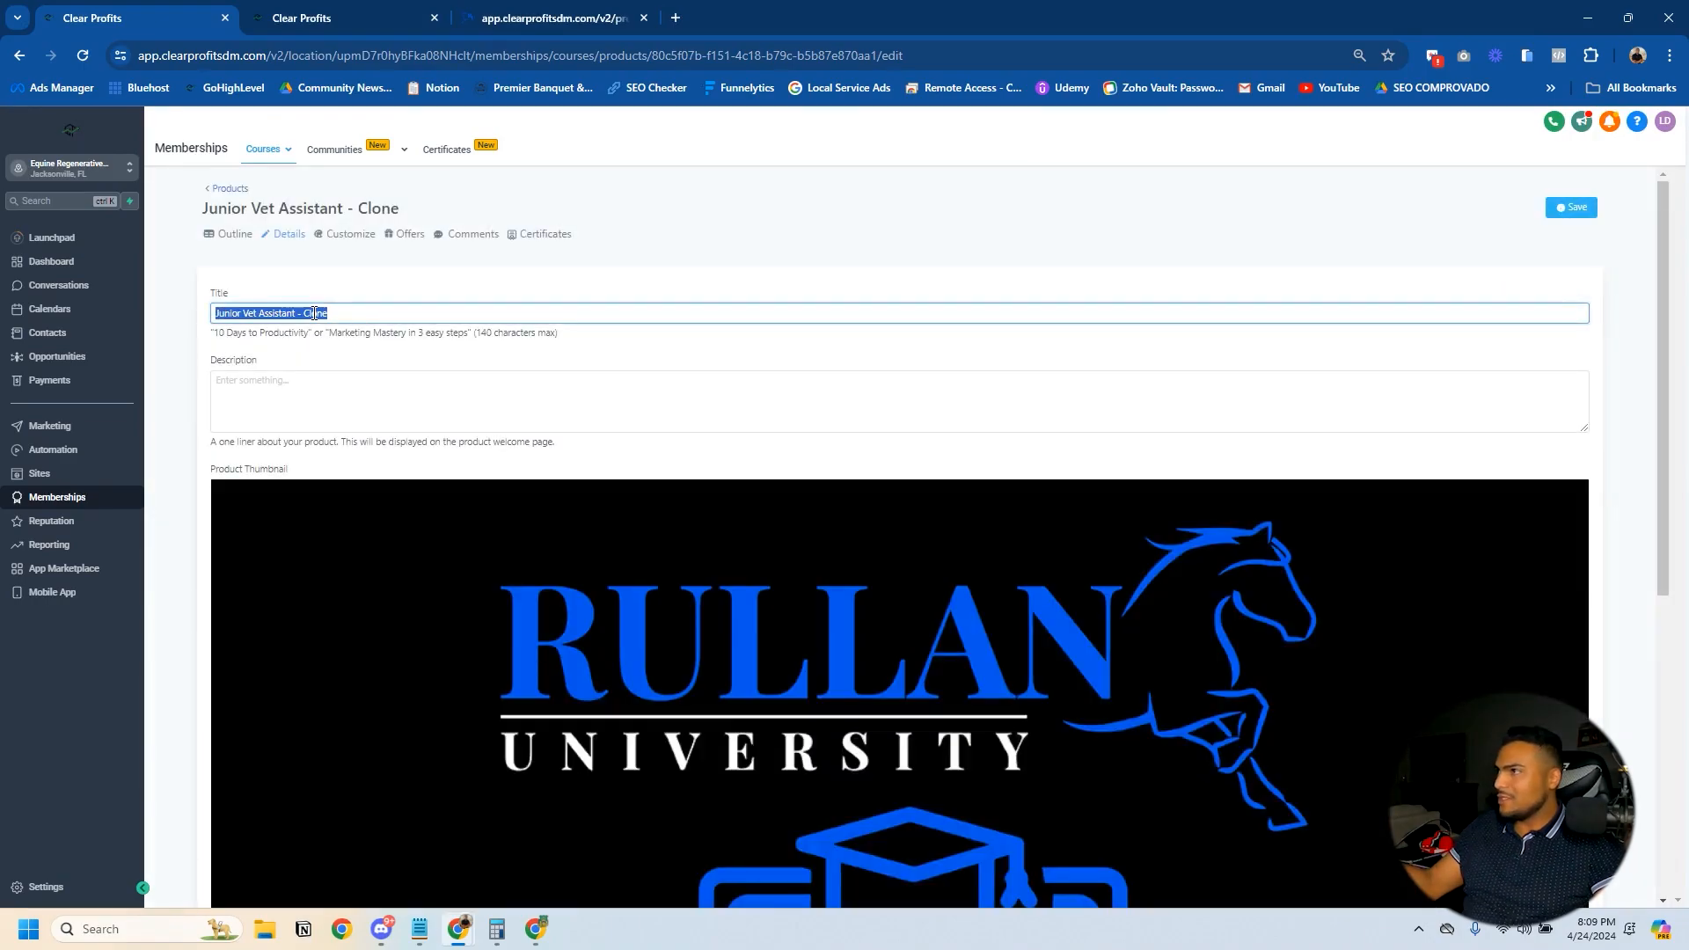
text(TEST COURSE)
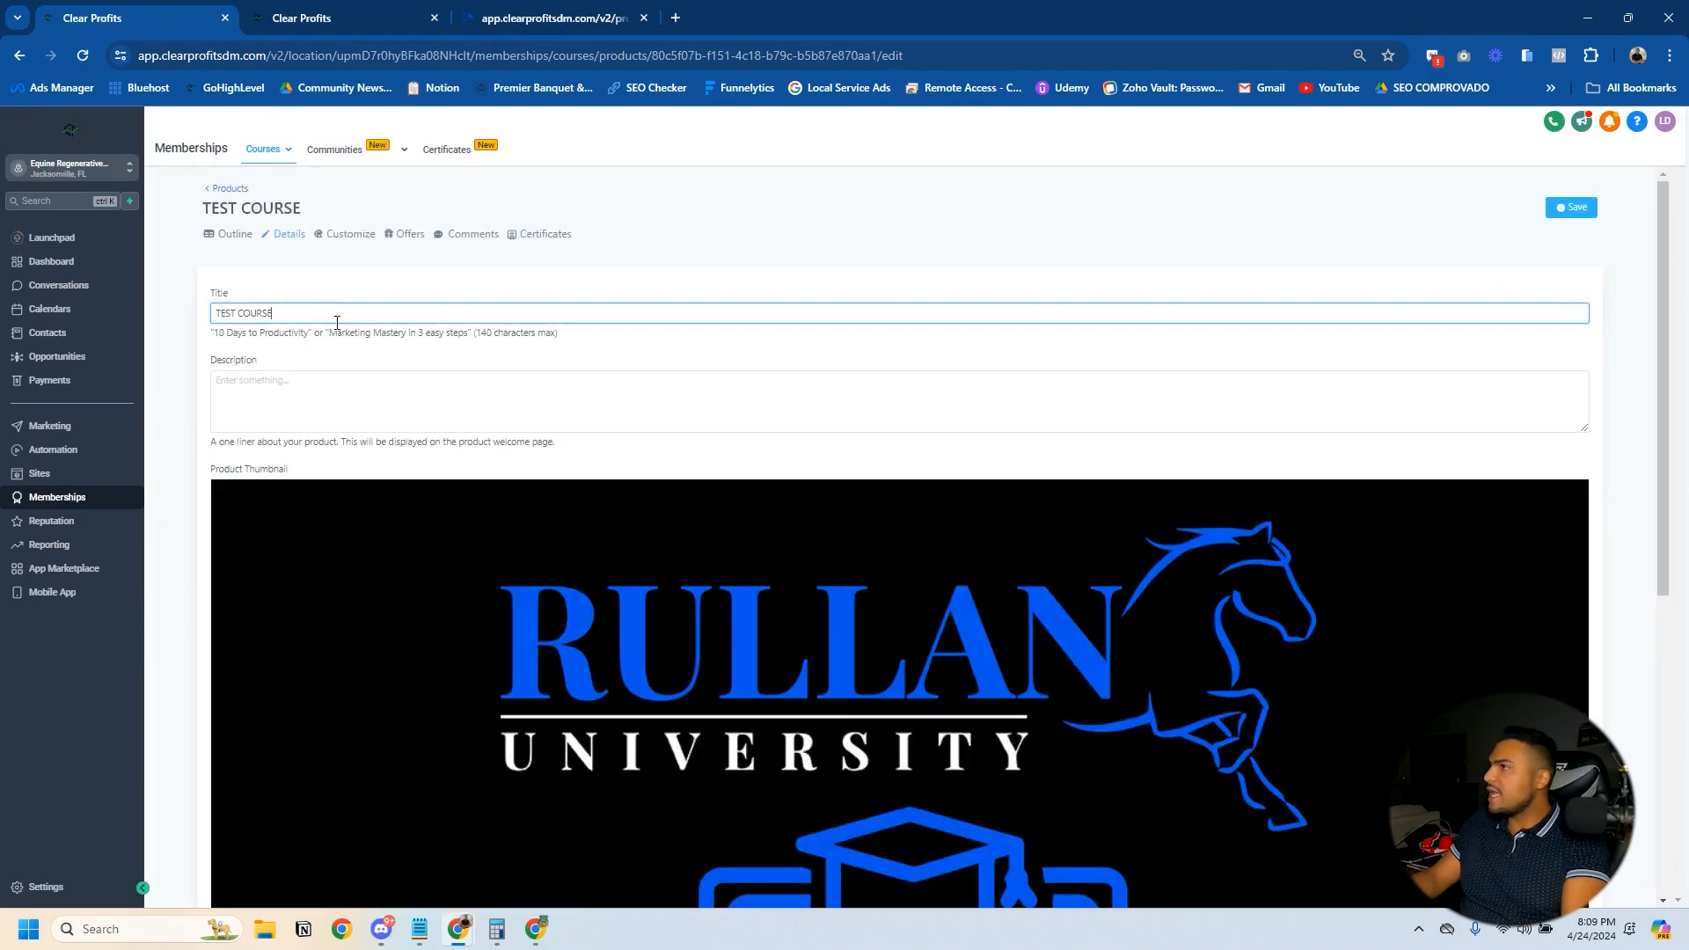
click(490, 391)
- Examine the product details: thumbnail, advanced custom code, instructor customization, logo and favicon
scroll(628, 393, down, 6)
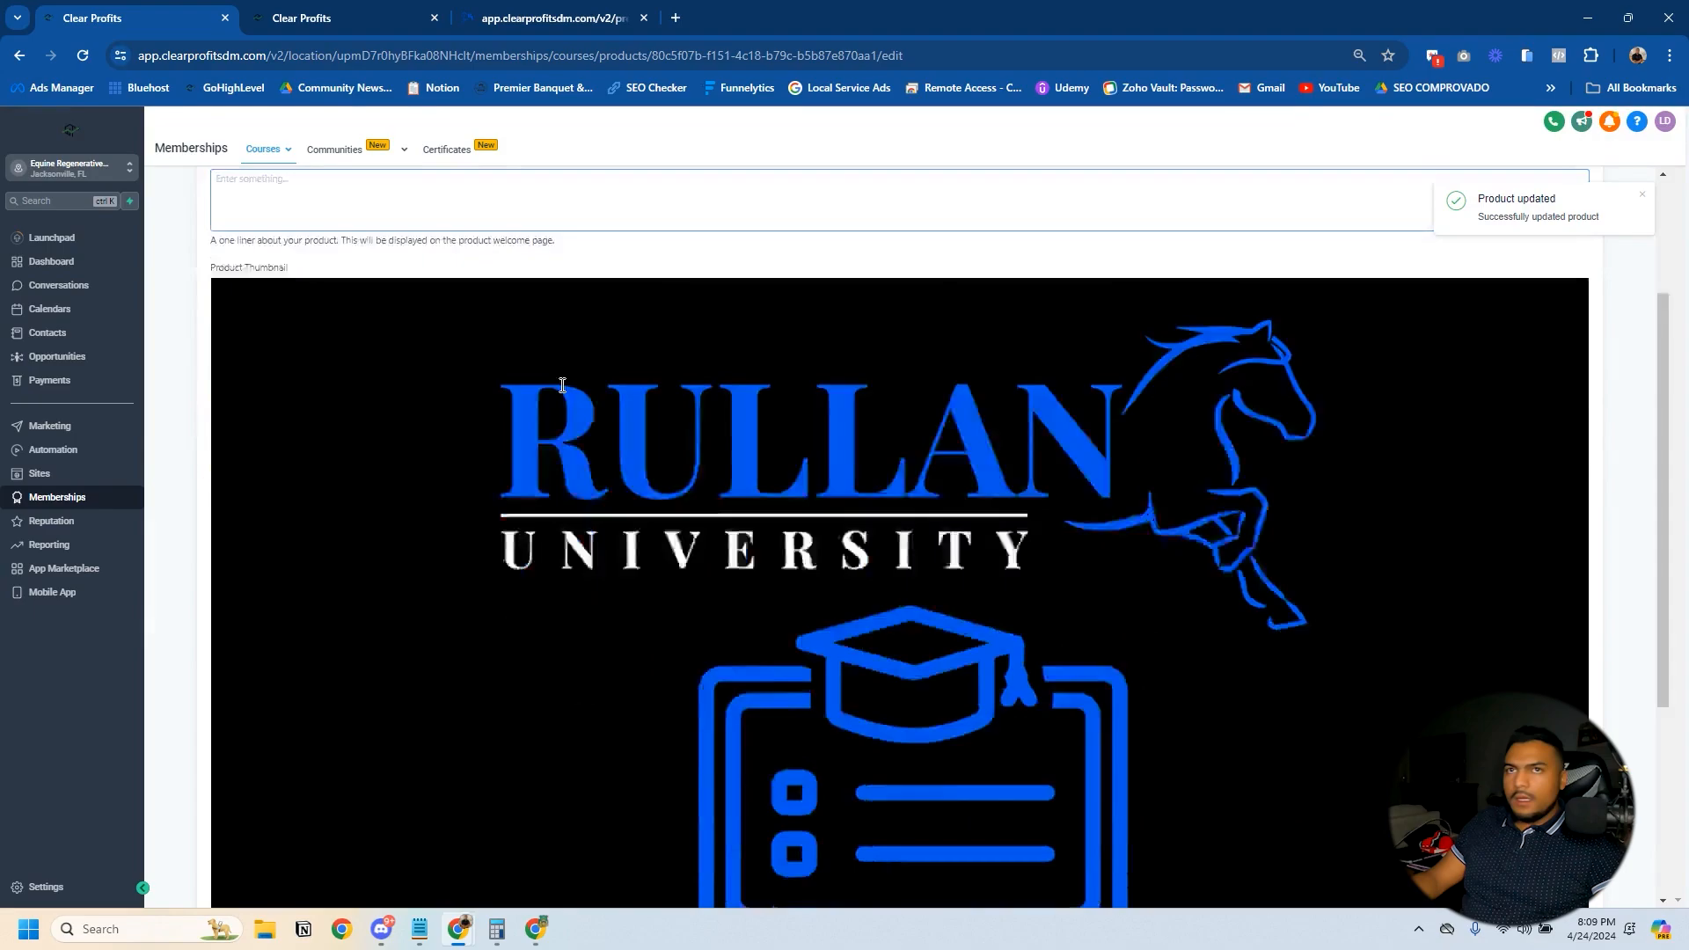
click(243, 838)
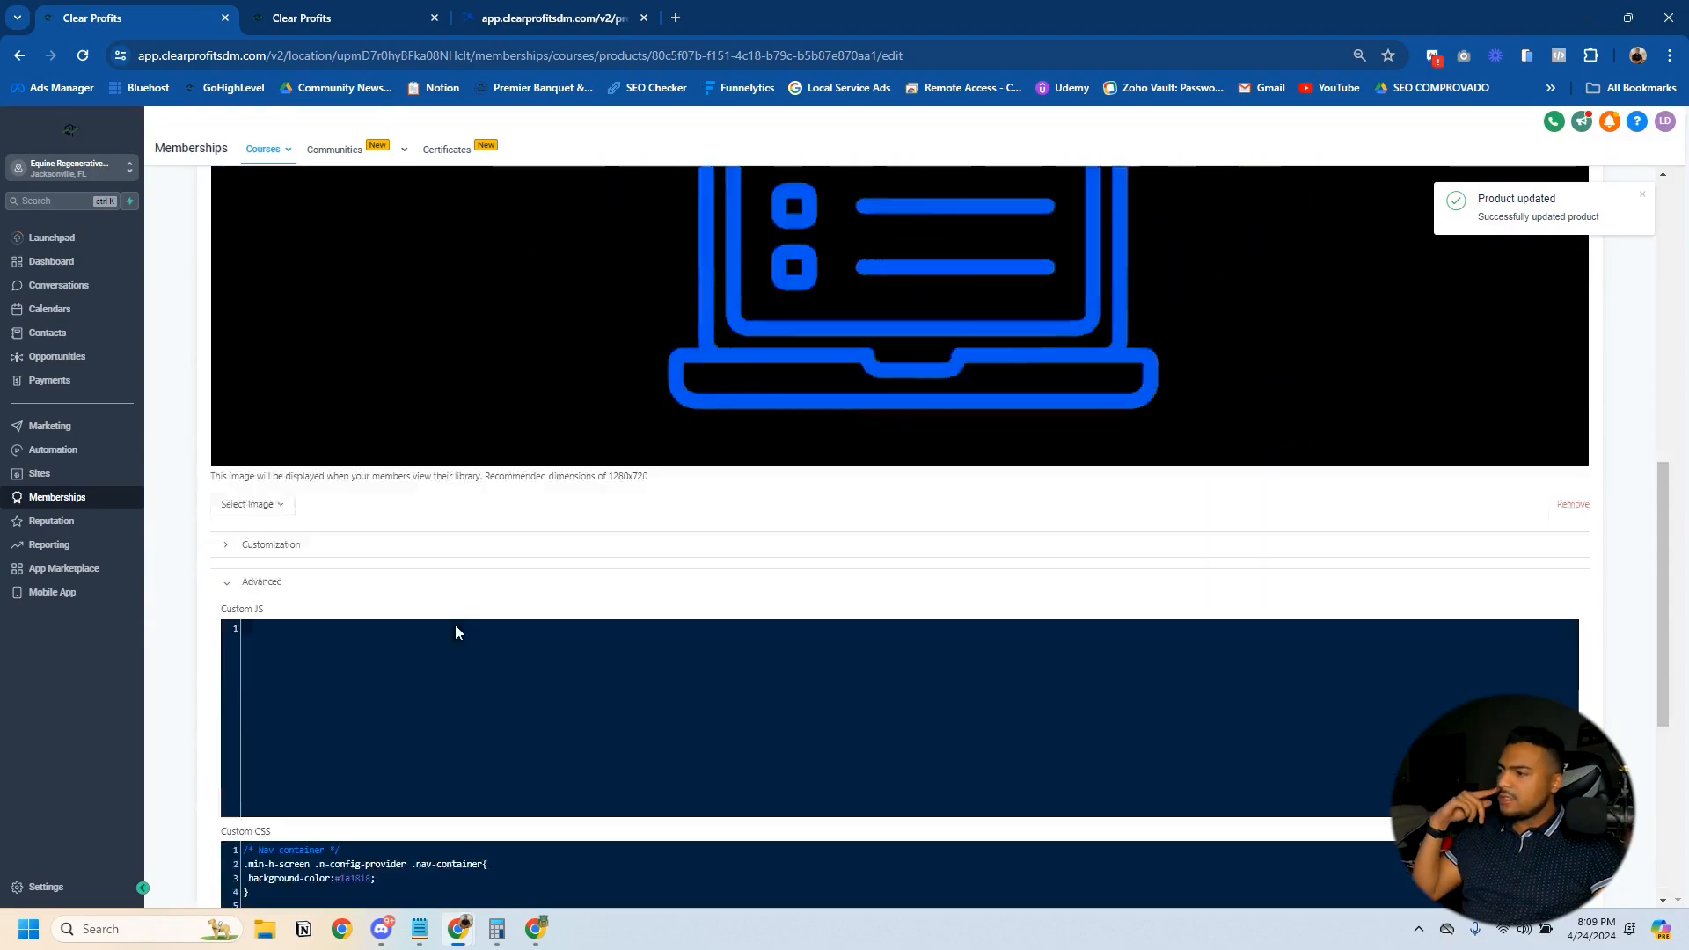
scroll(475, 607, down, 5)
scroll(329, 603, up, 4)
scroll(341, 538, down, 4)
scroll(341, 537, up, 6)
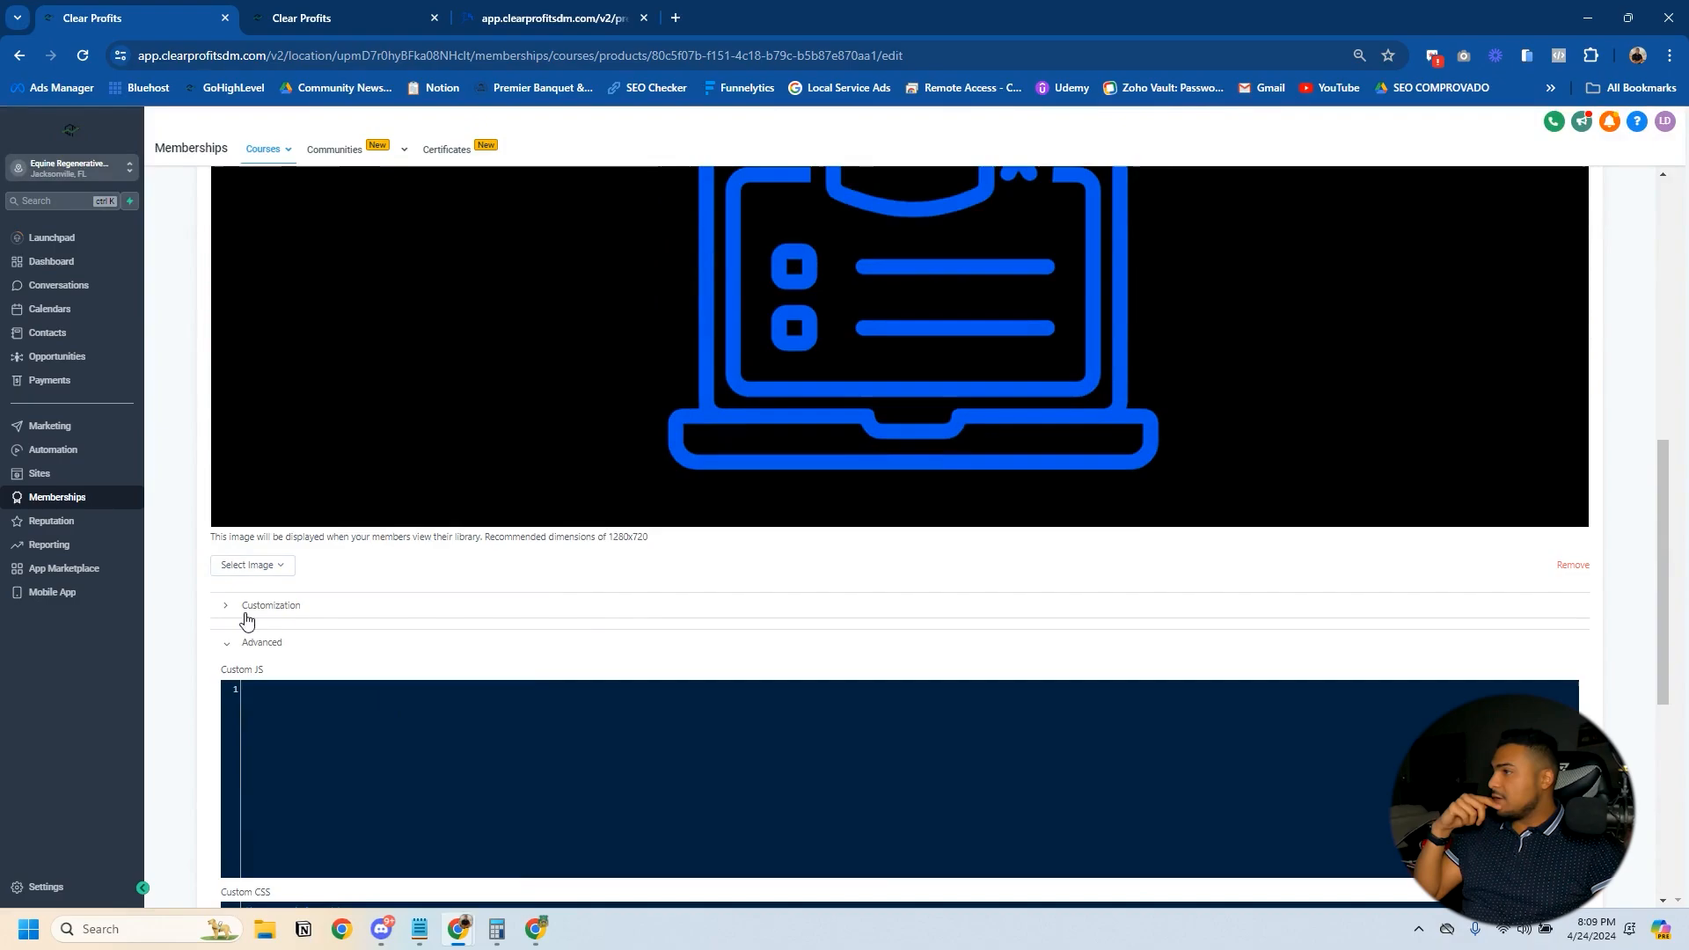
click(246, 616)
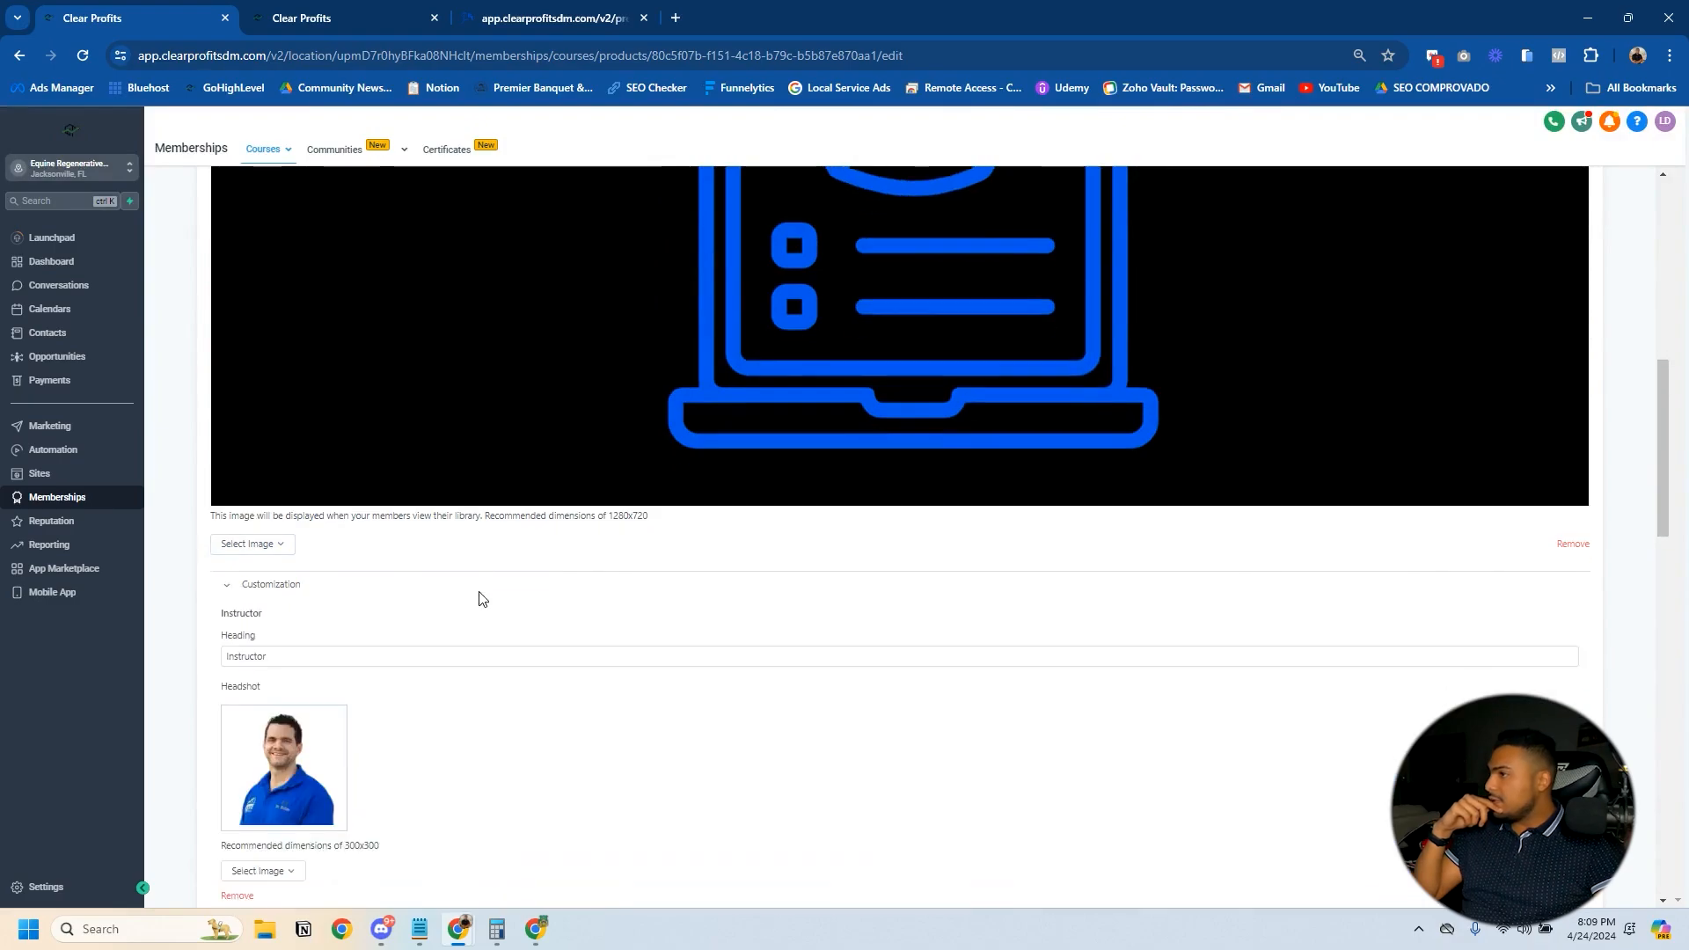
scroll(478, 596, down, 10)
scroll(434, 554, up, 4)
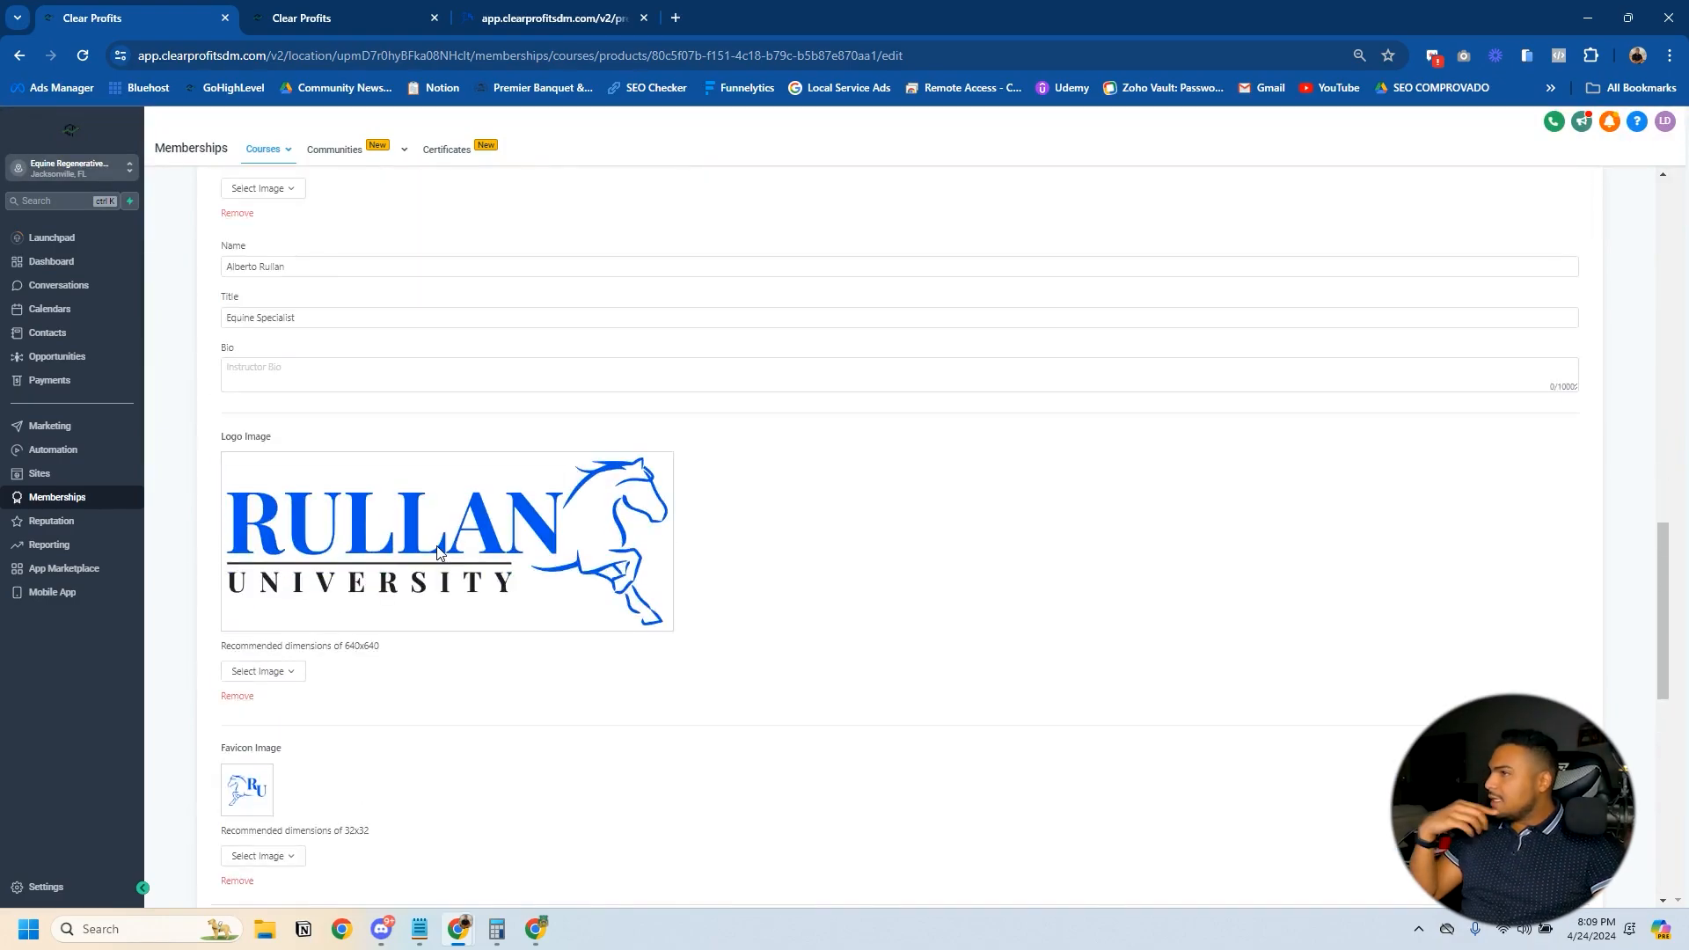
scroll(437, 551, up, 10)
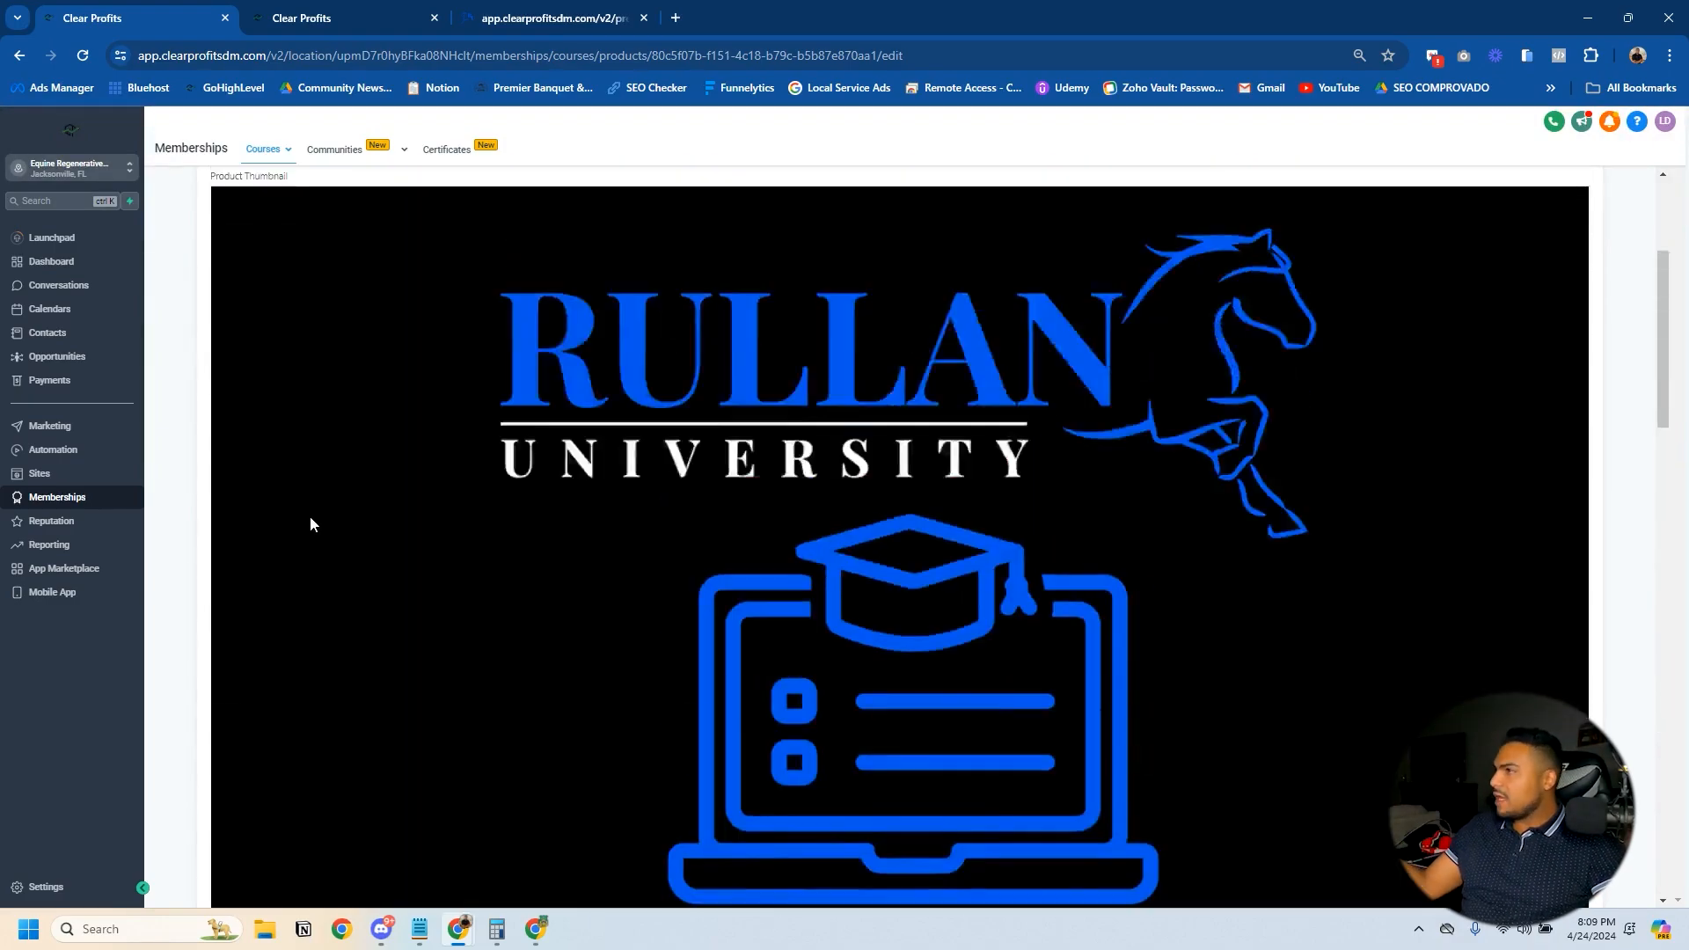
- Review the TEST COURSE outline, its offers and its comment settings, and return to the product list
click(227, 240)
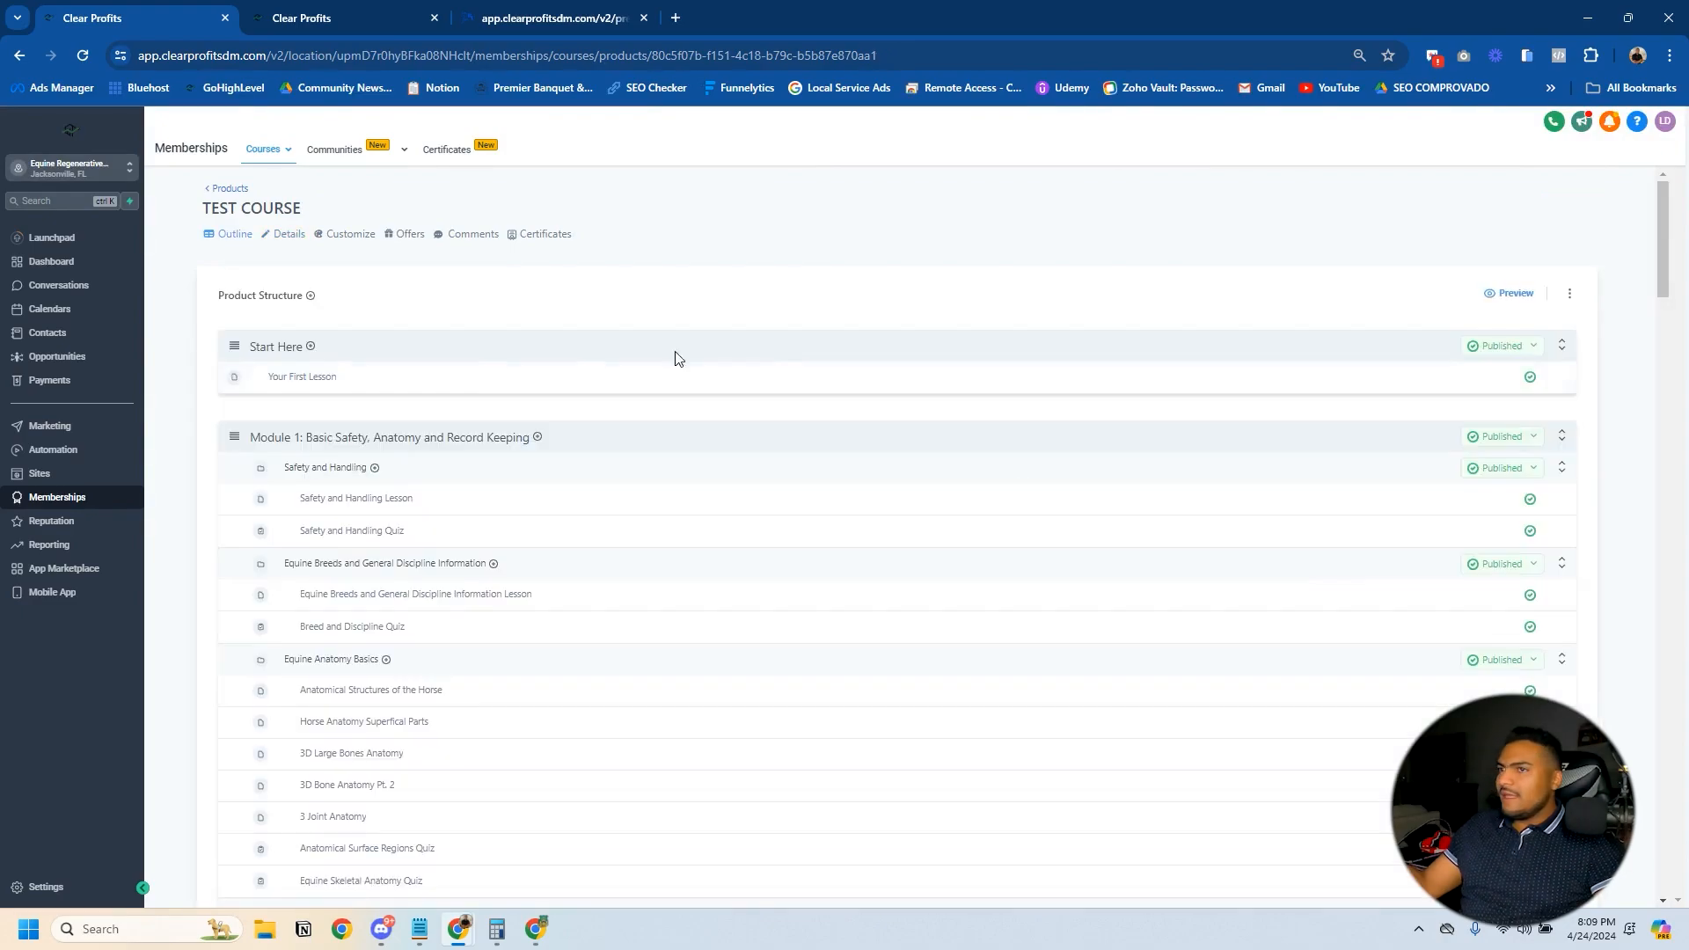
scroll(923, 471, down, 5)
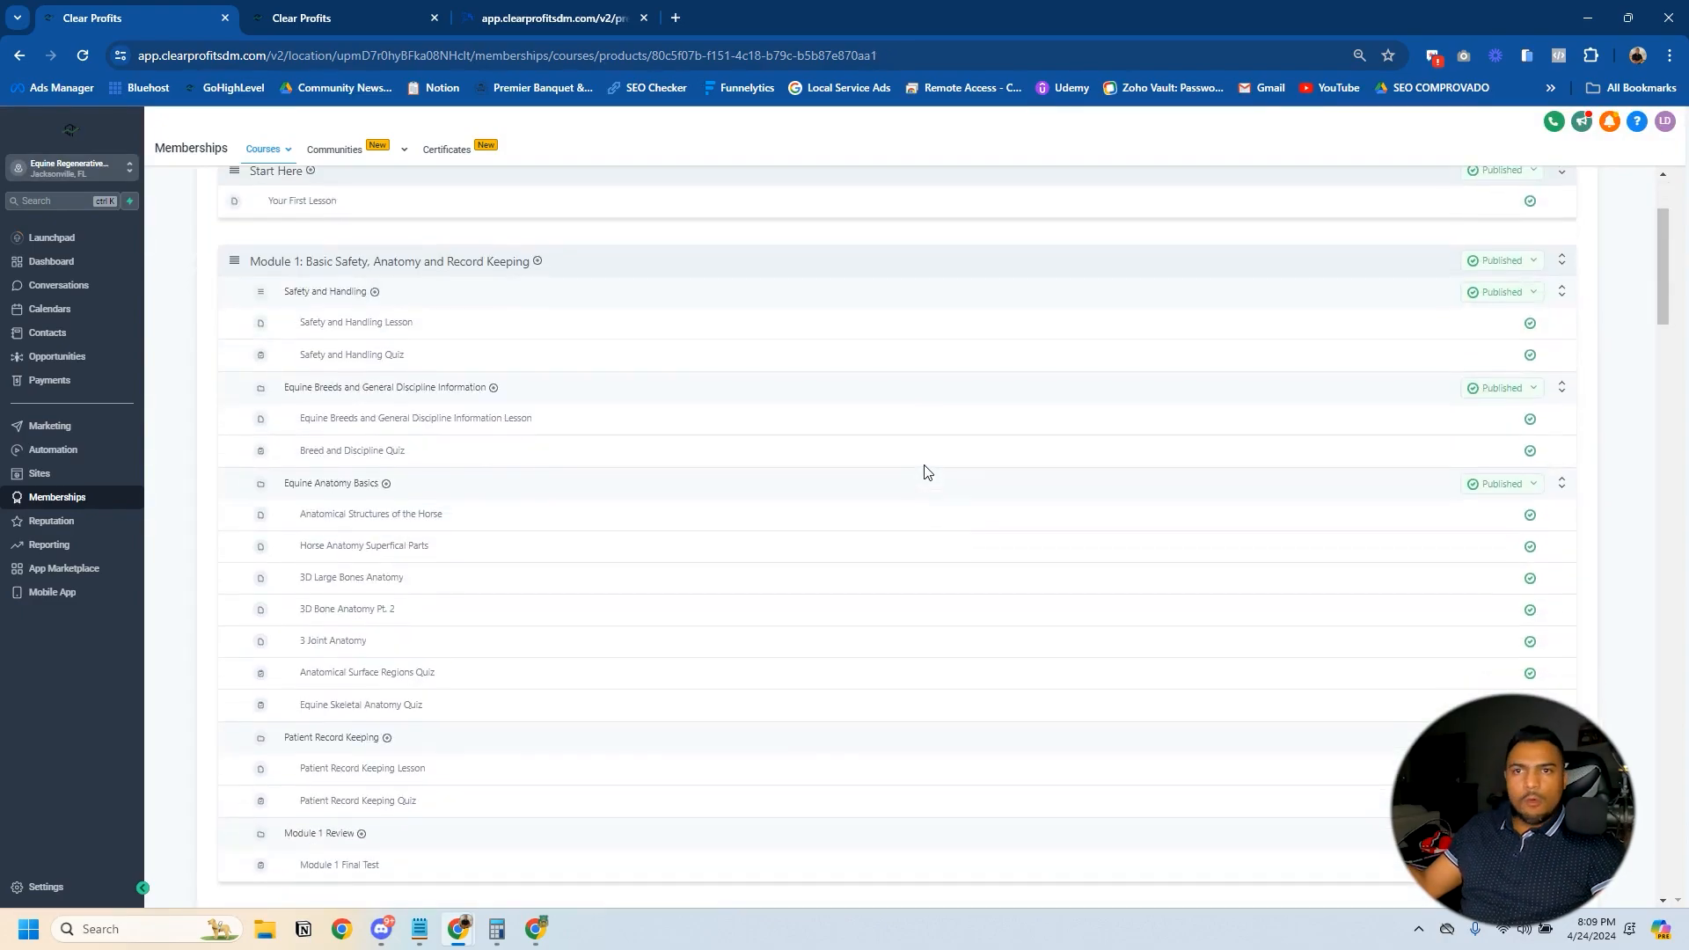
scroll(924, 472, down, 17)
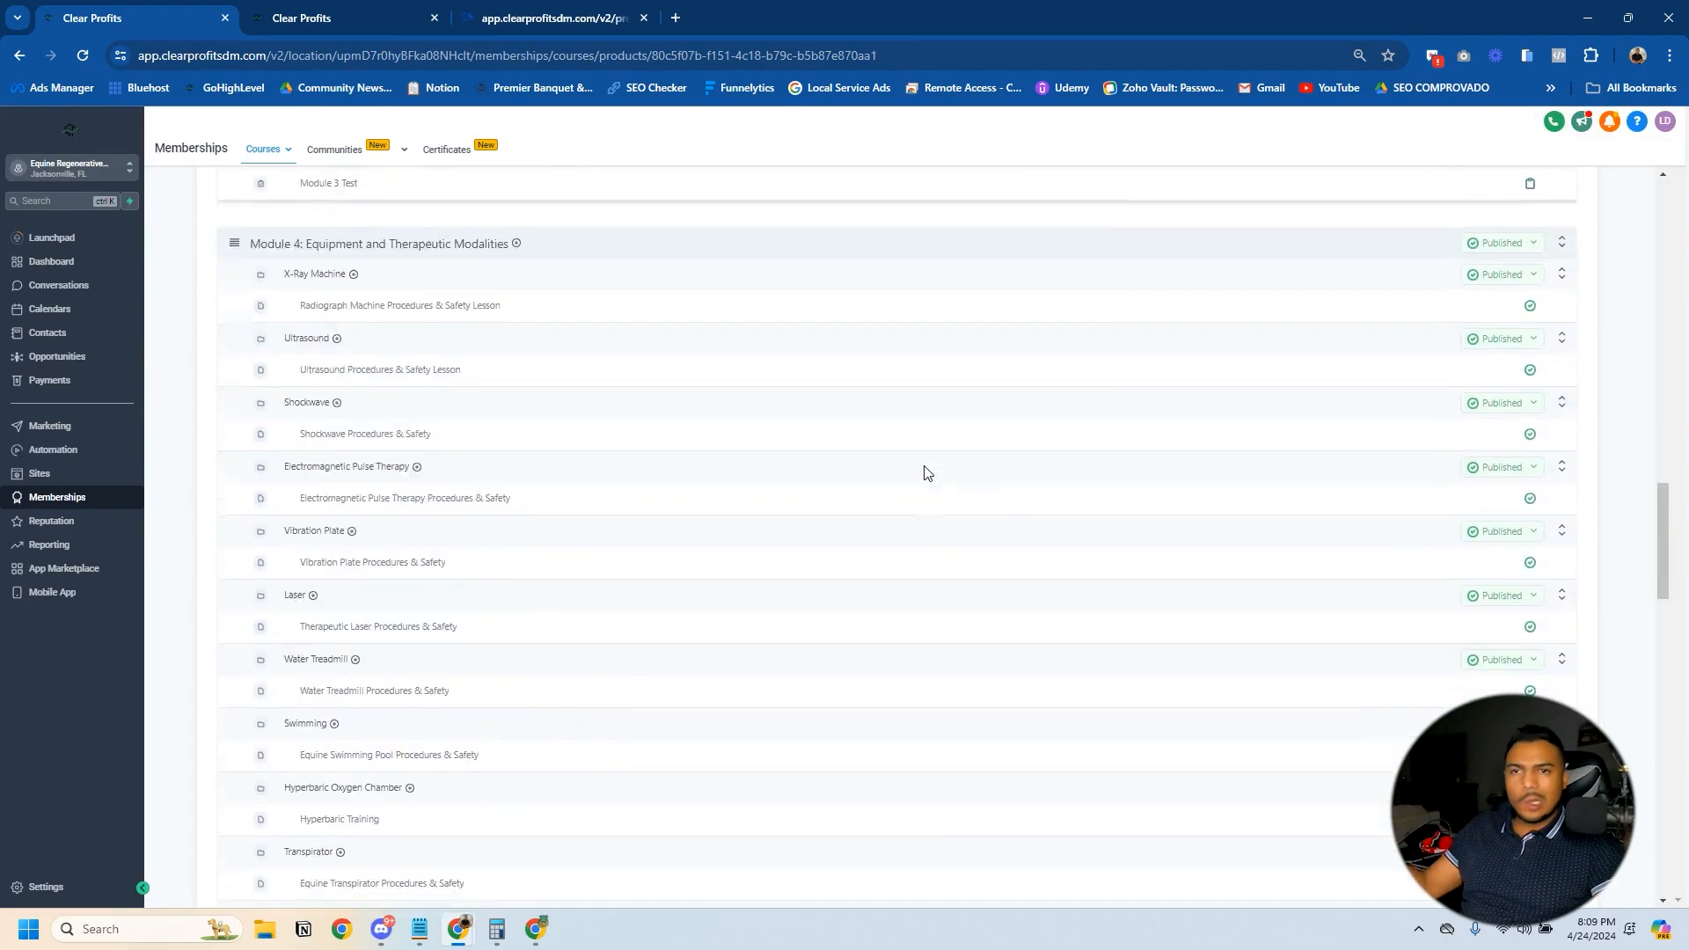
scroll(923, 472, up, 20)
click(409, 234)
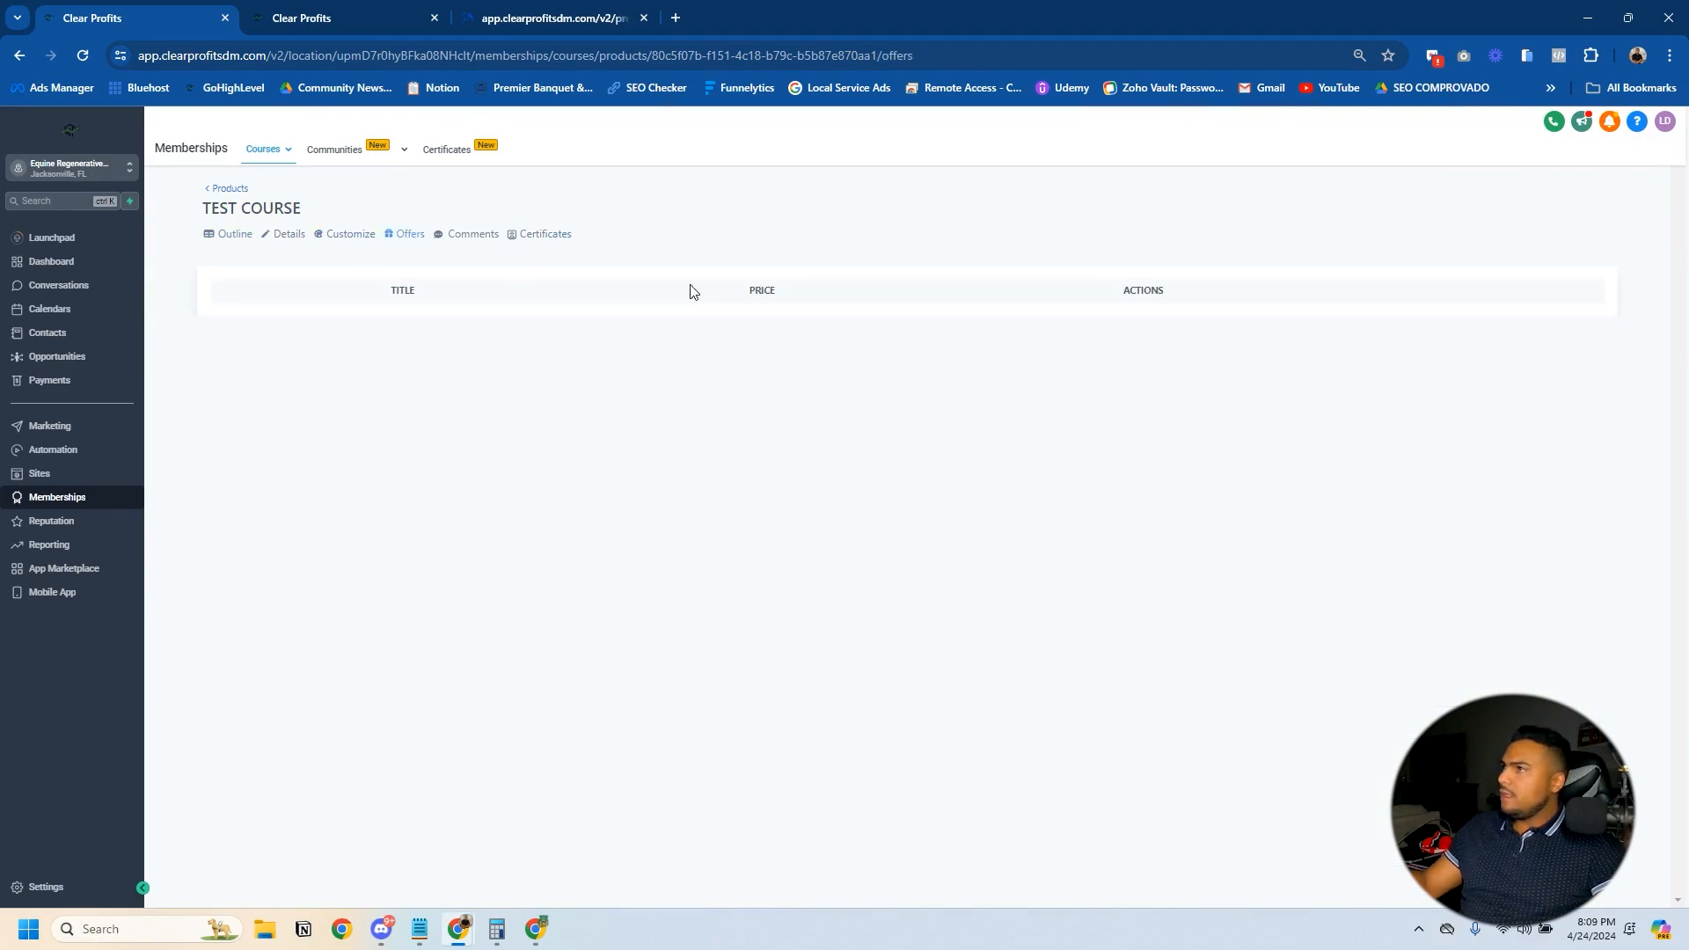
click(449, 235)
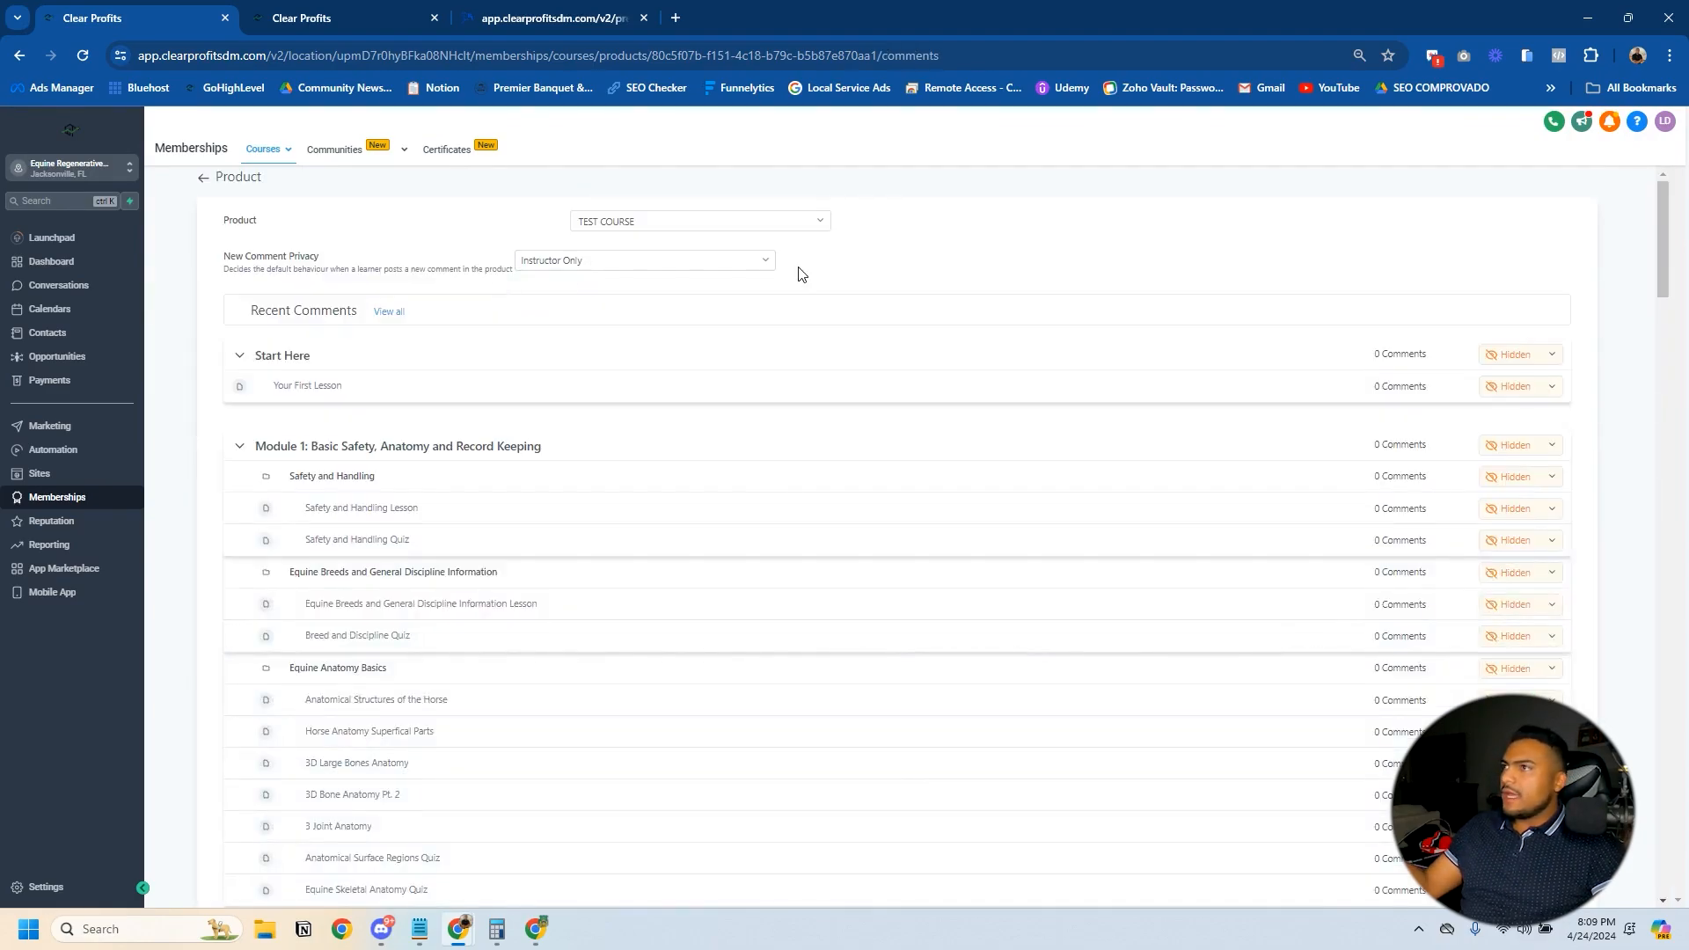
click(205, 181)
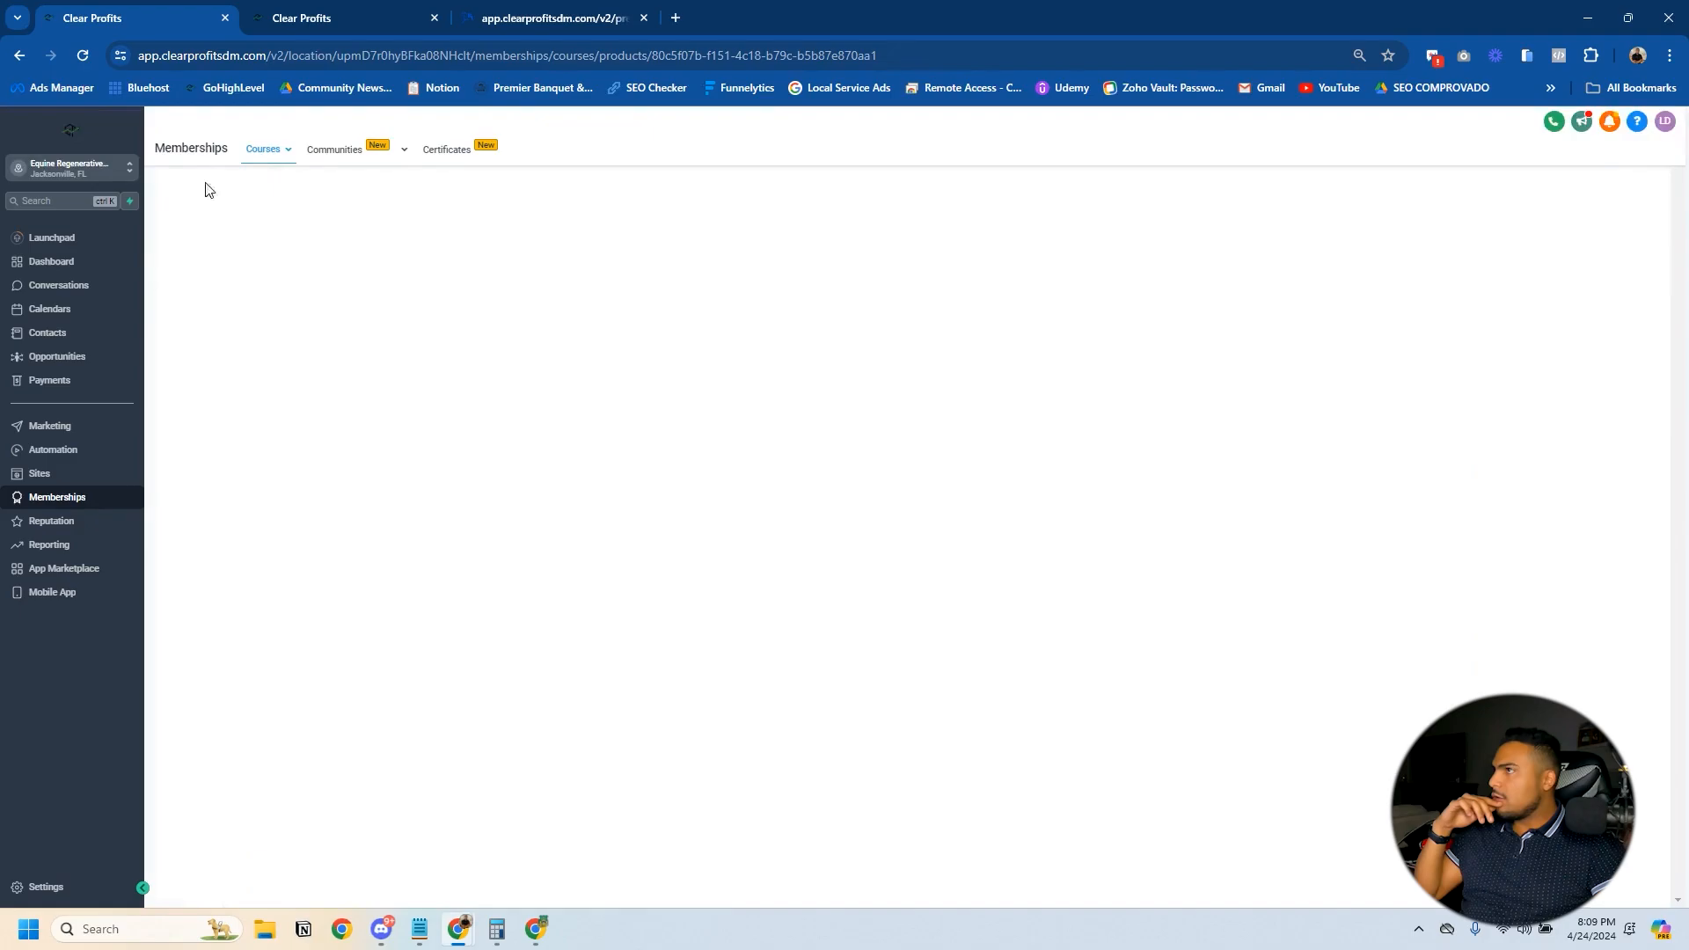
click(193, 197)
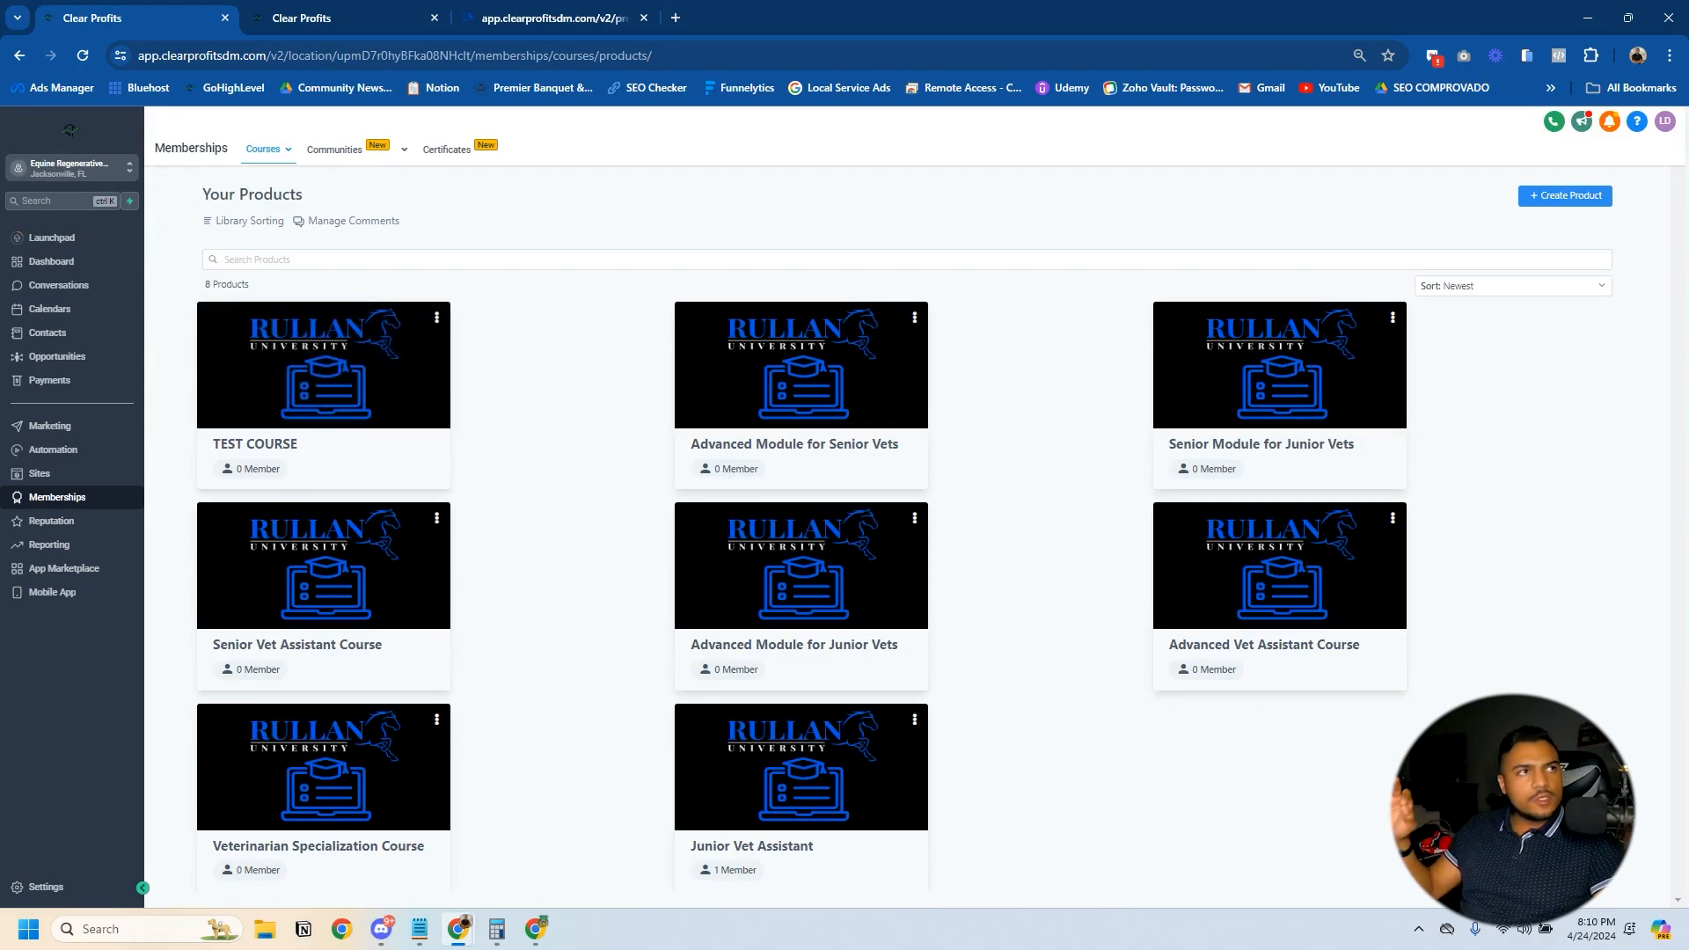
- Start a new course offer titled "Test Offer for Course" and include the TEST COURSE product
mouse_move(279, 150)
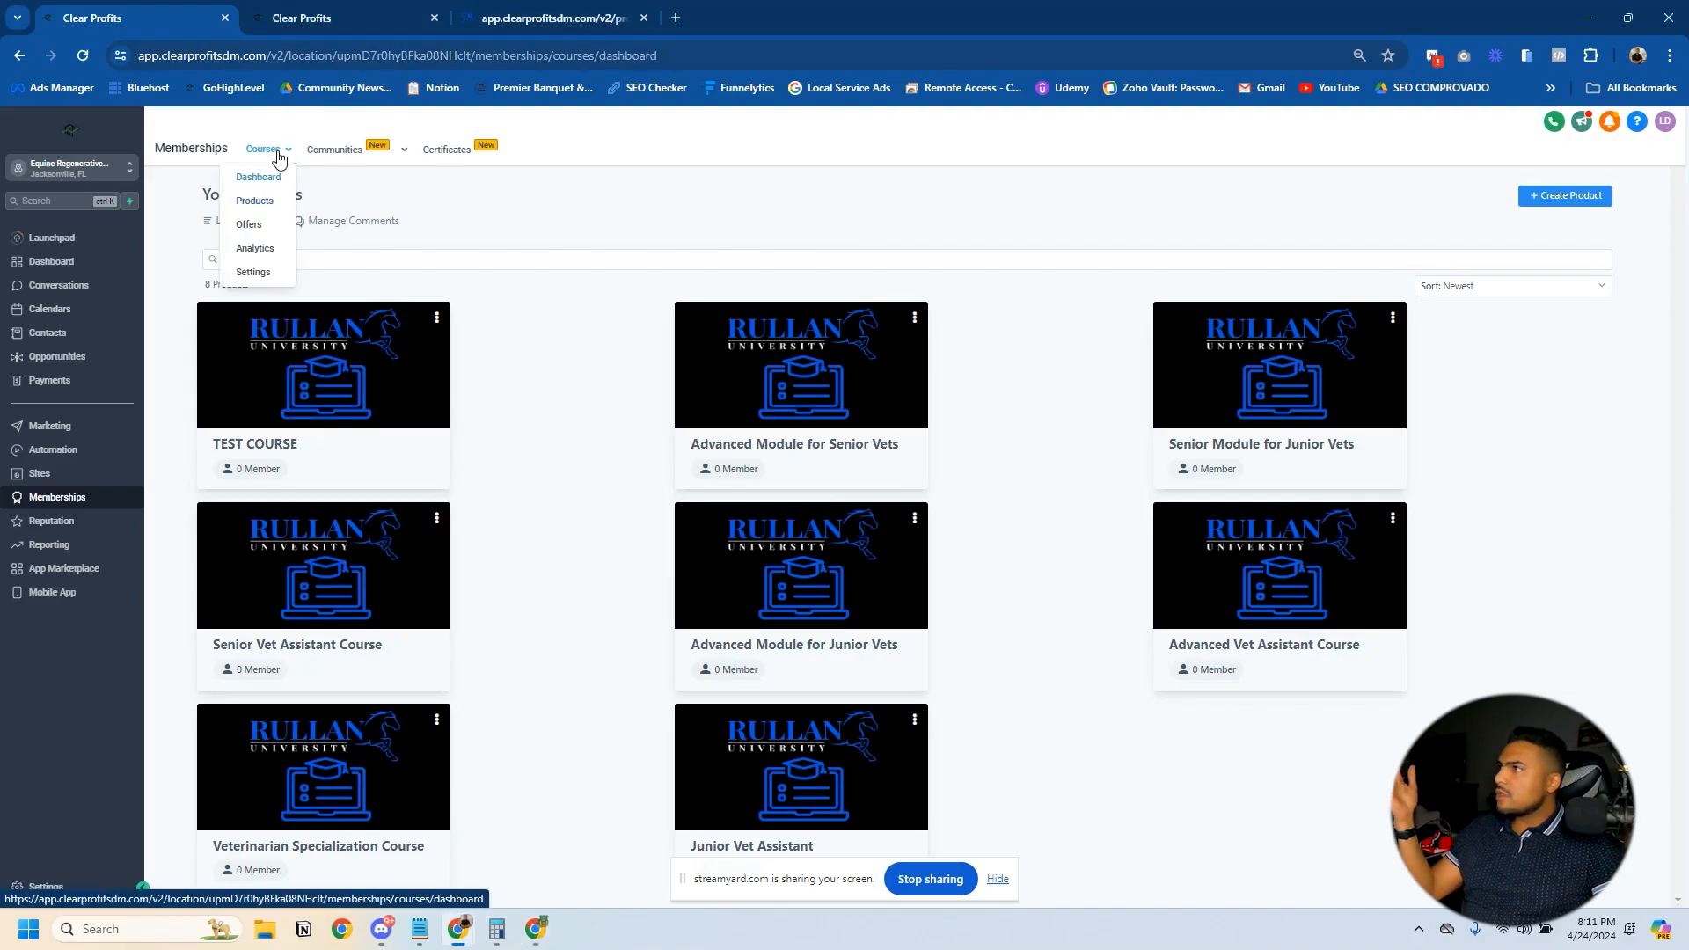
click(255, 228)
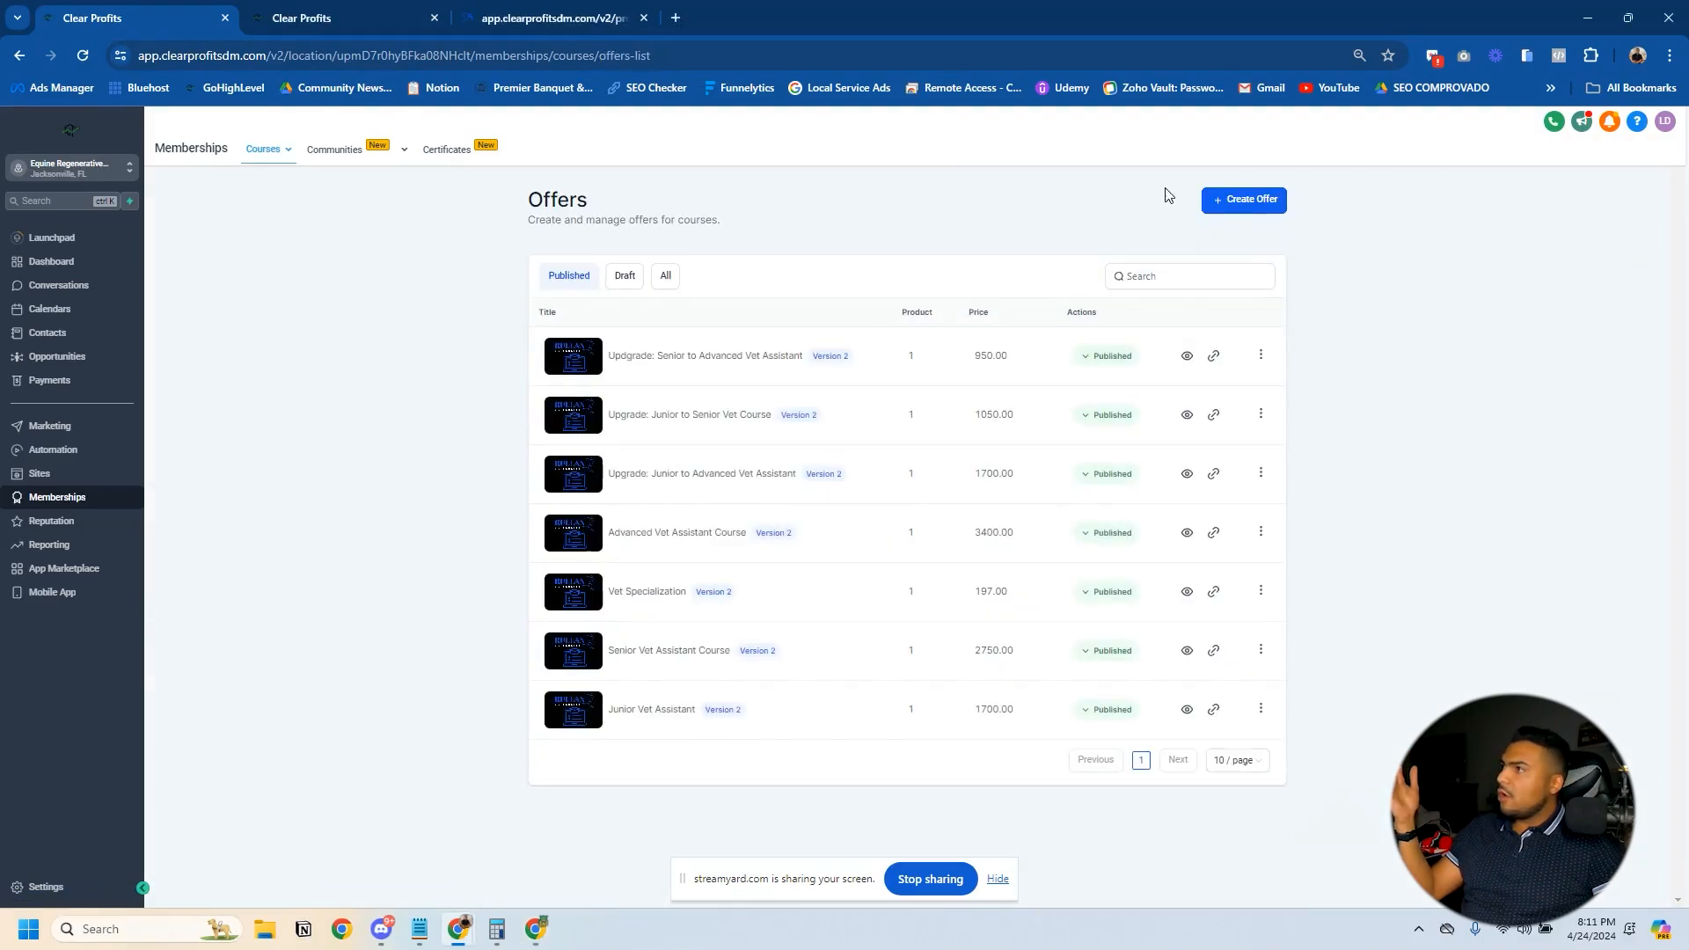
click(1258, 206)
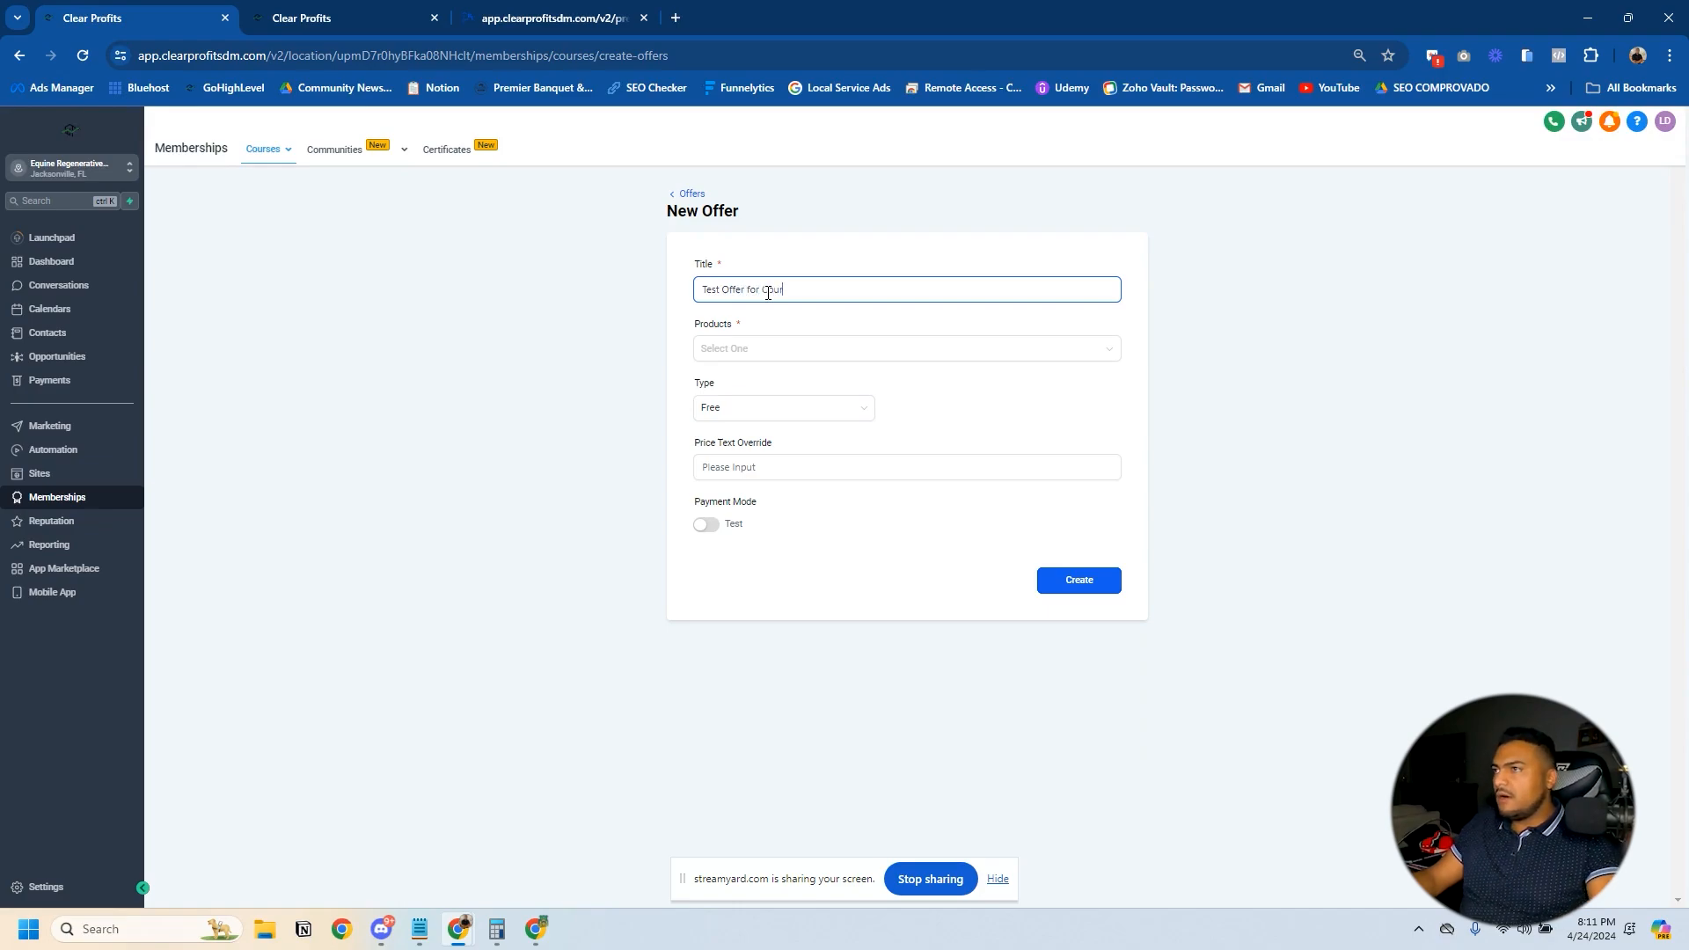
click(813, 348)
click(739, 449)
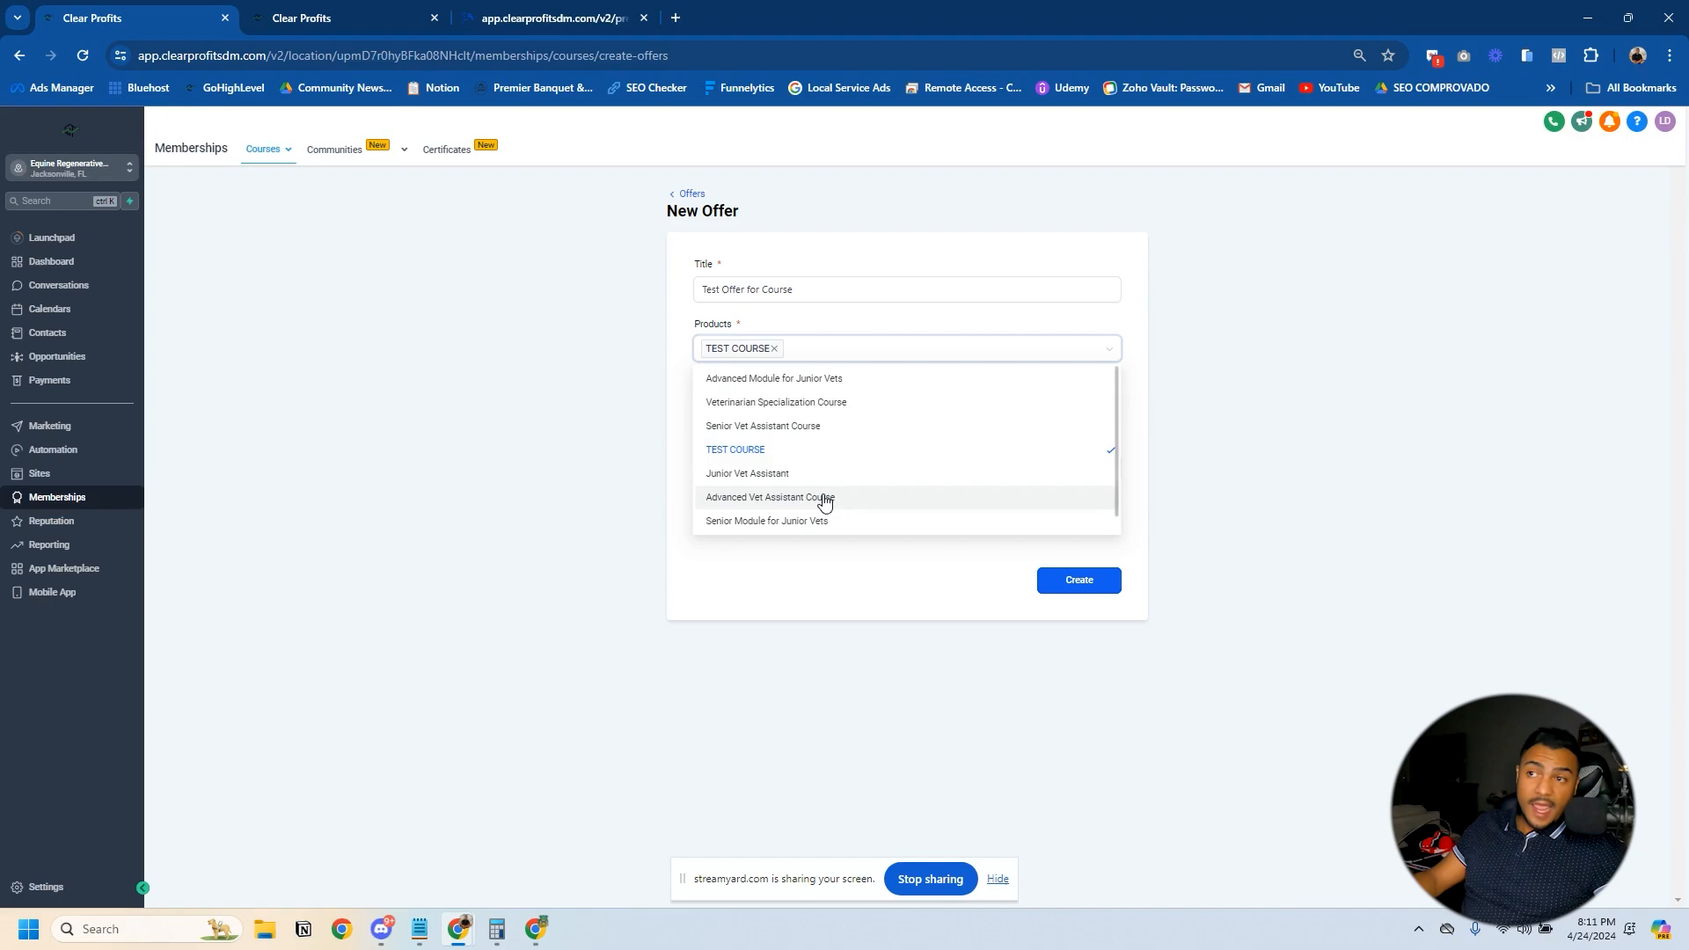
click(843, 322)
- Set the offer type to One Time with an amount of 97 USD
click(786, 413)
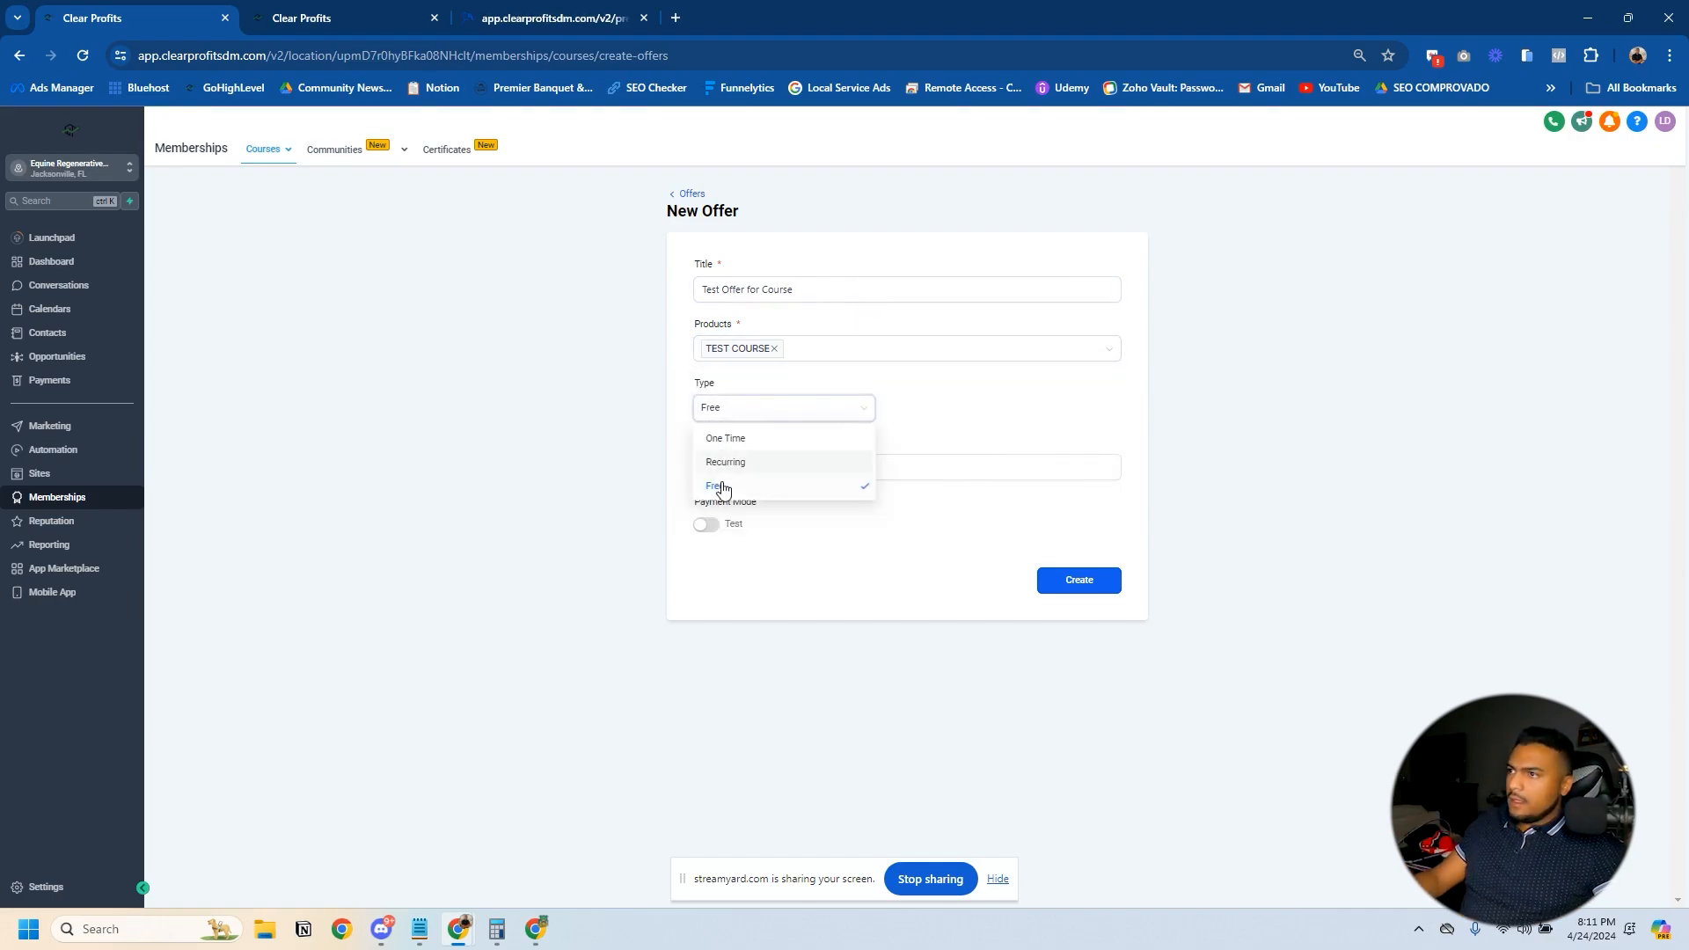
click(742, 439)
click(959, 411)
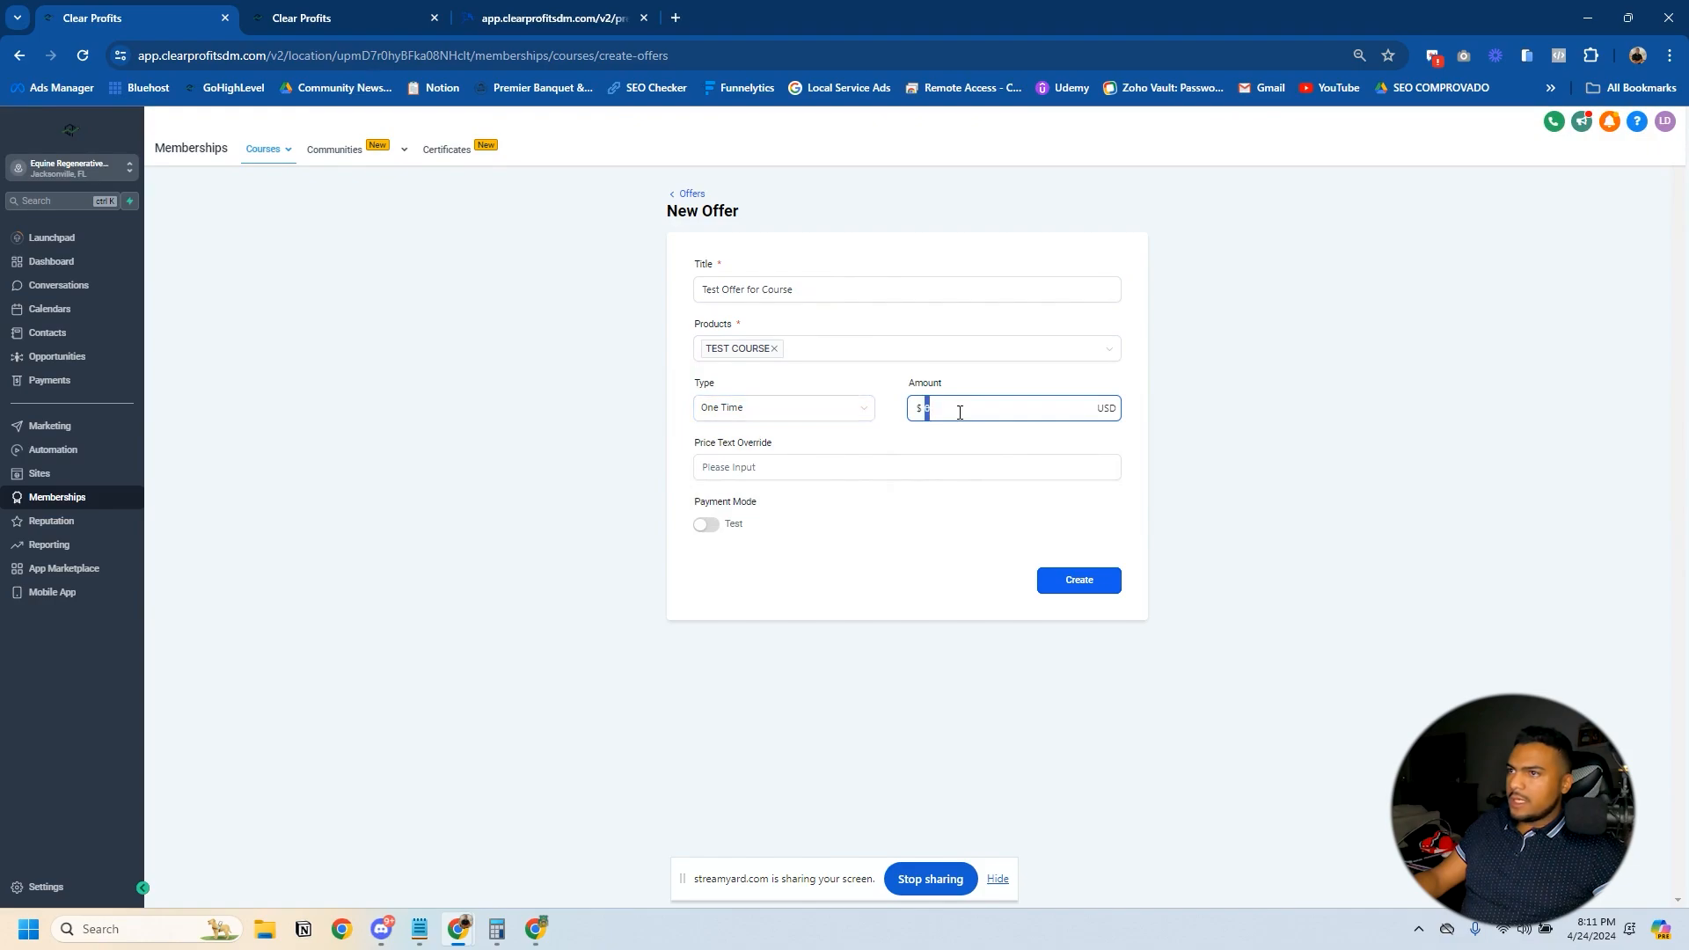
- Try the Recurring offer type, look through its billing period options, and return the type to One Time
click(818, 412)
click(728, 463)
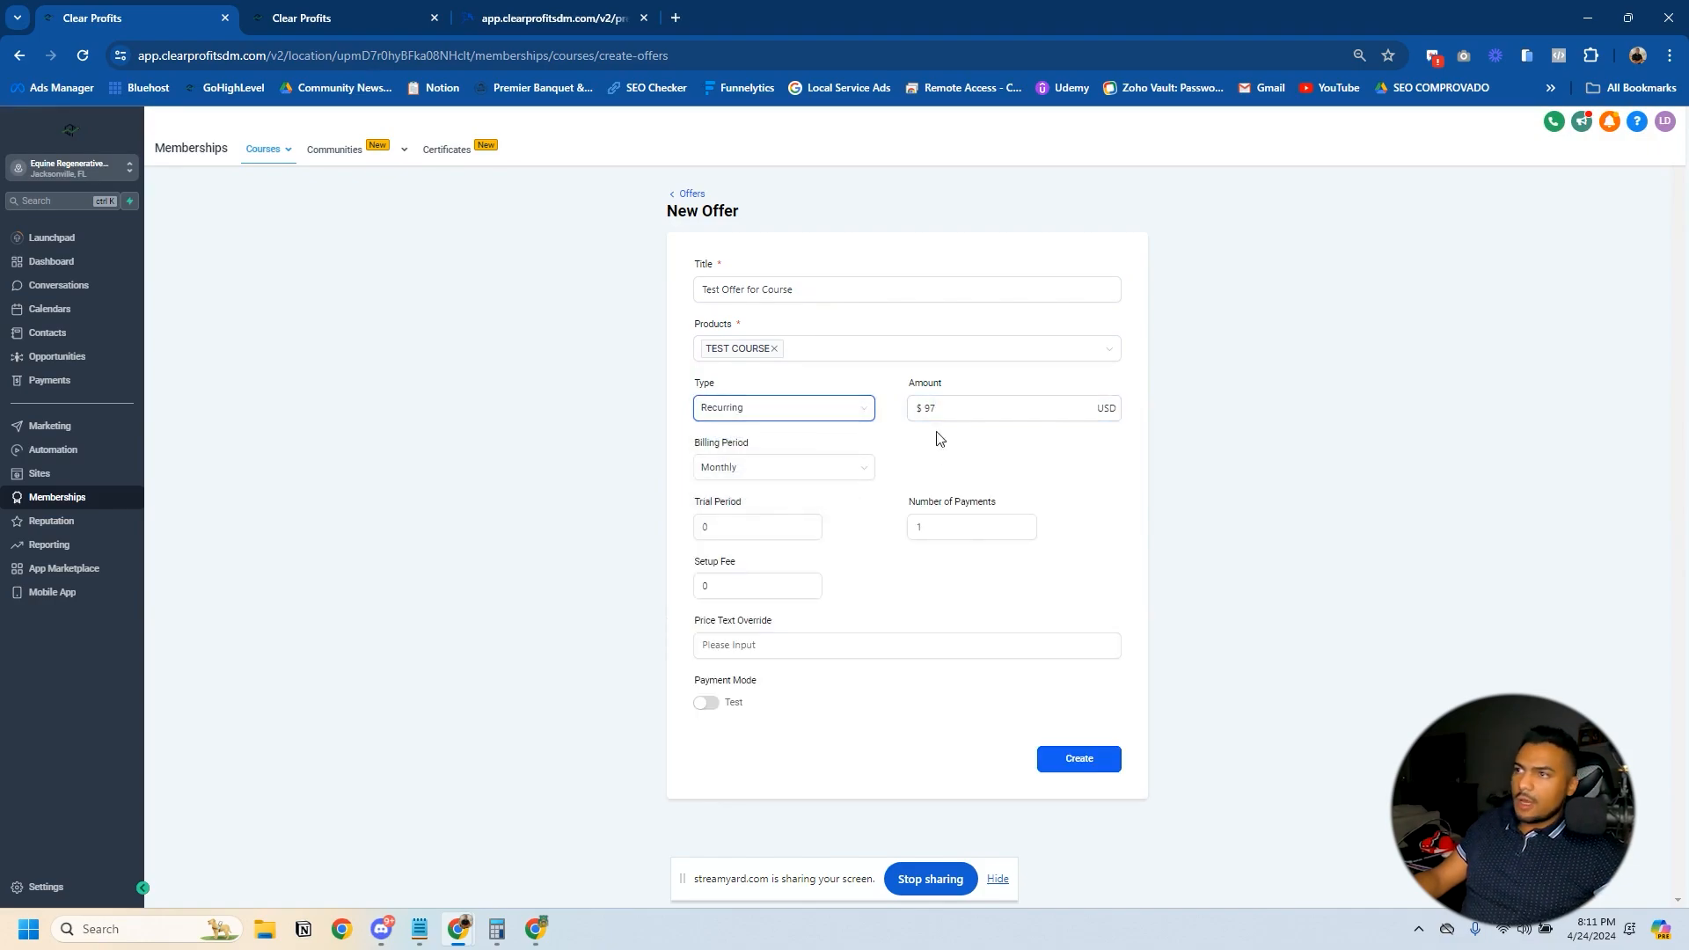
click(742, 479)
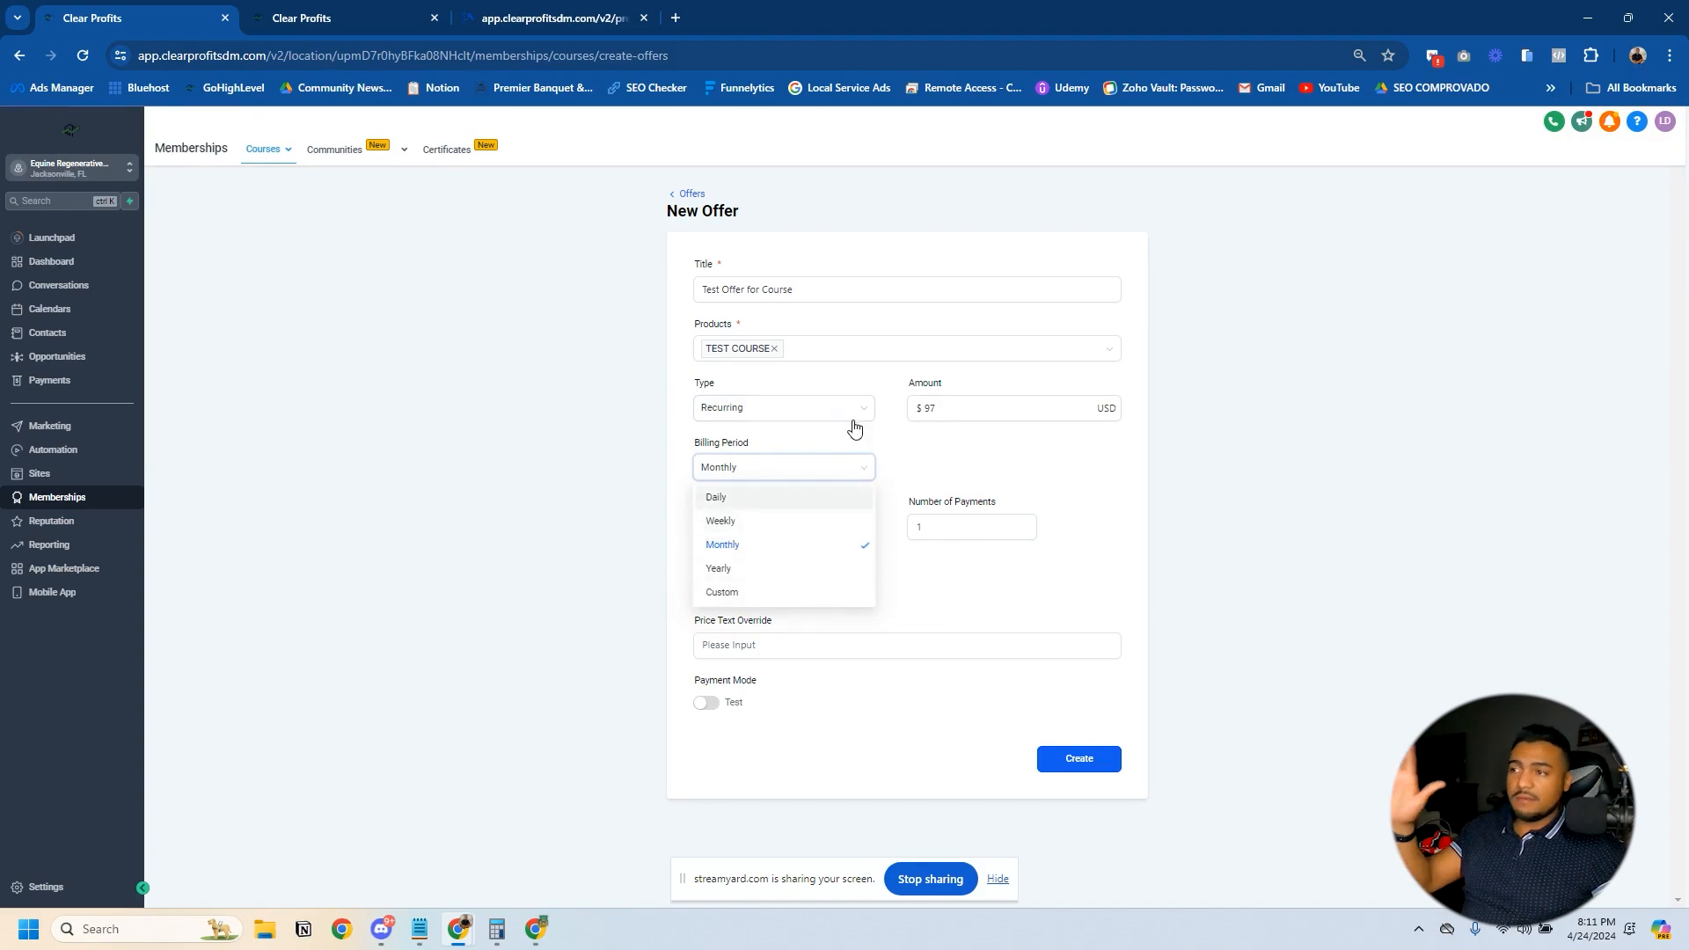
click(741, 476)
click(736, 476)
click(752, 416)
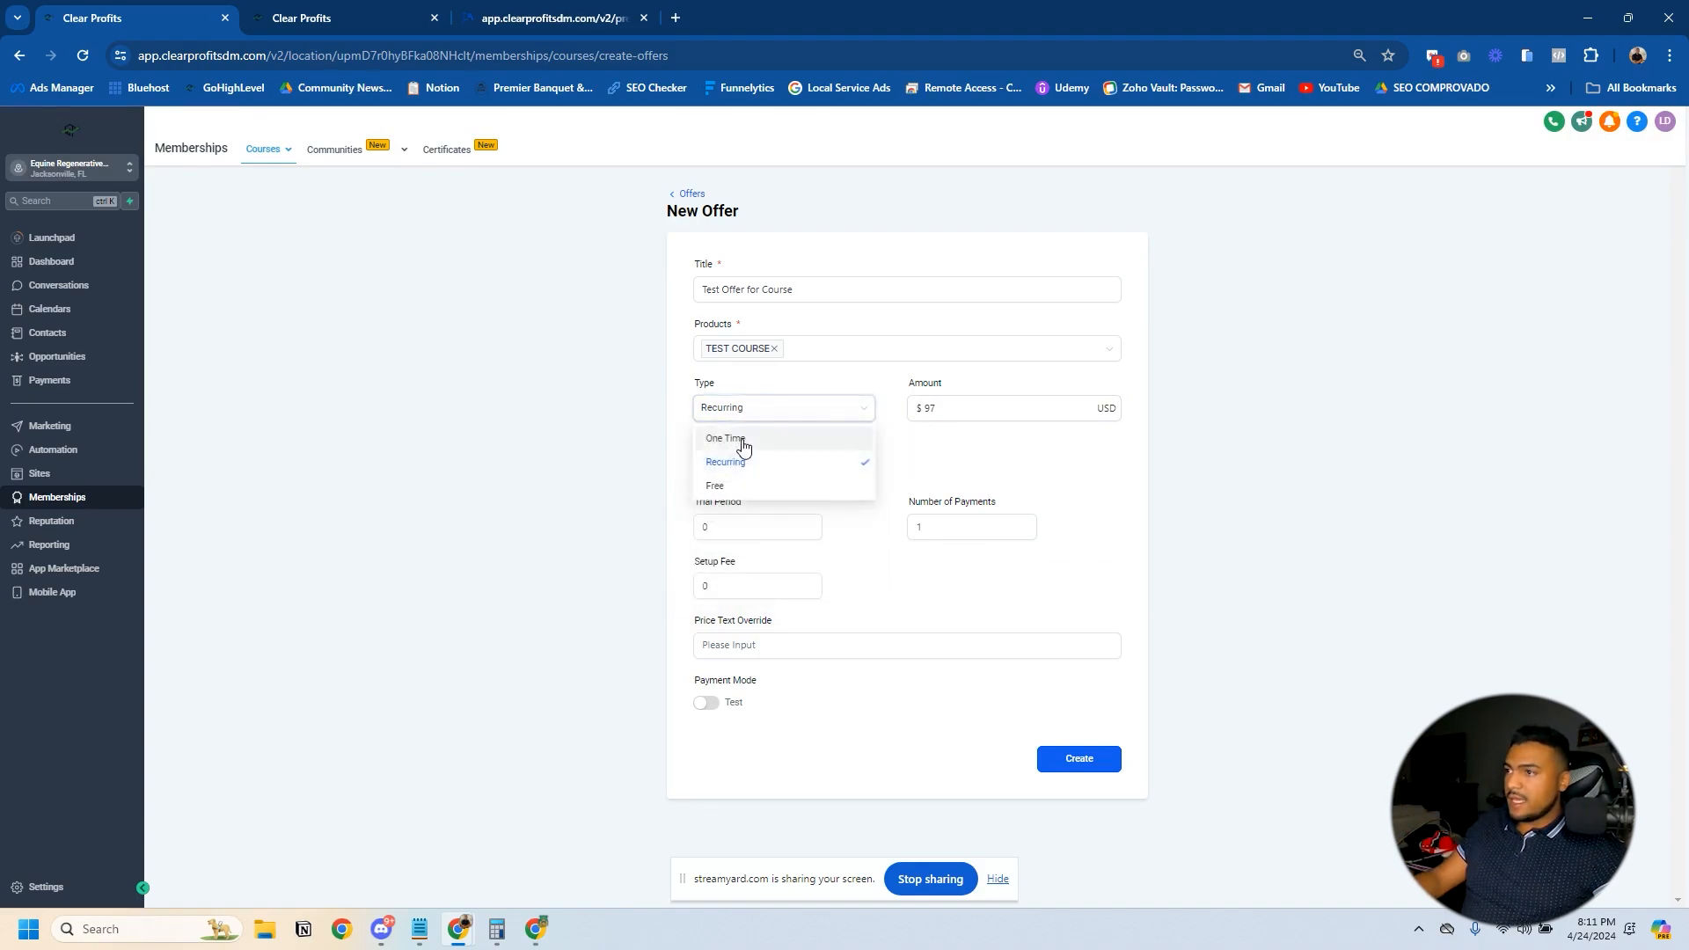
click(744, 440)
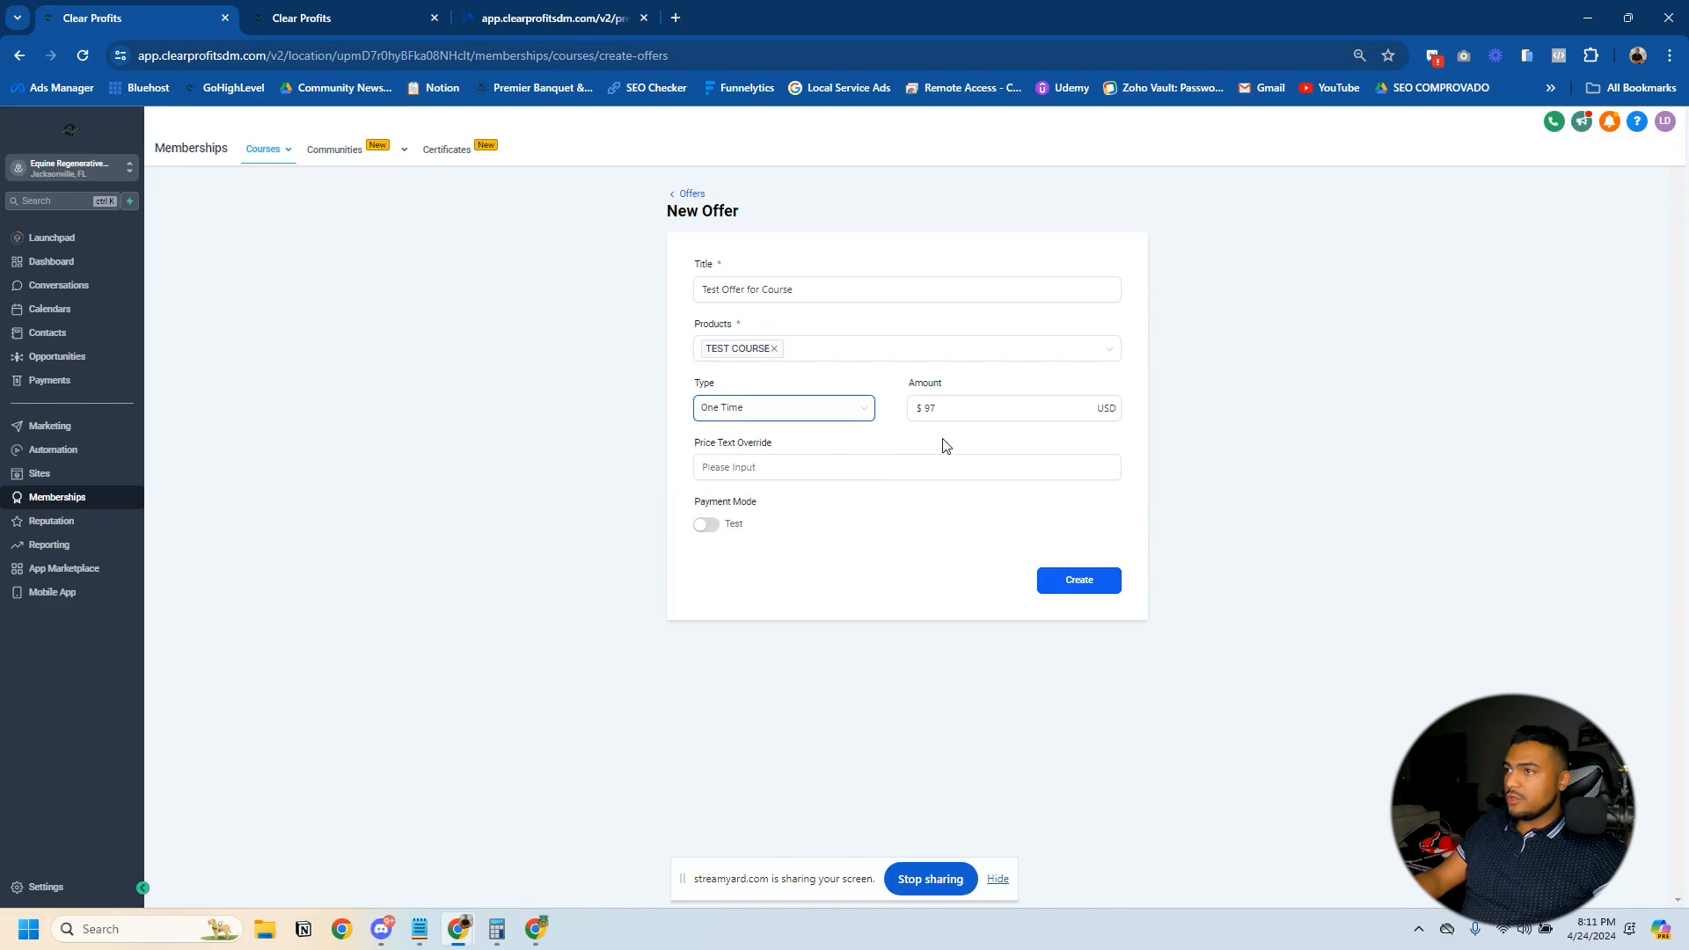
- Switch the offer's payment mode to Live and create the offer
click(706, 525)
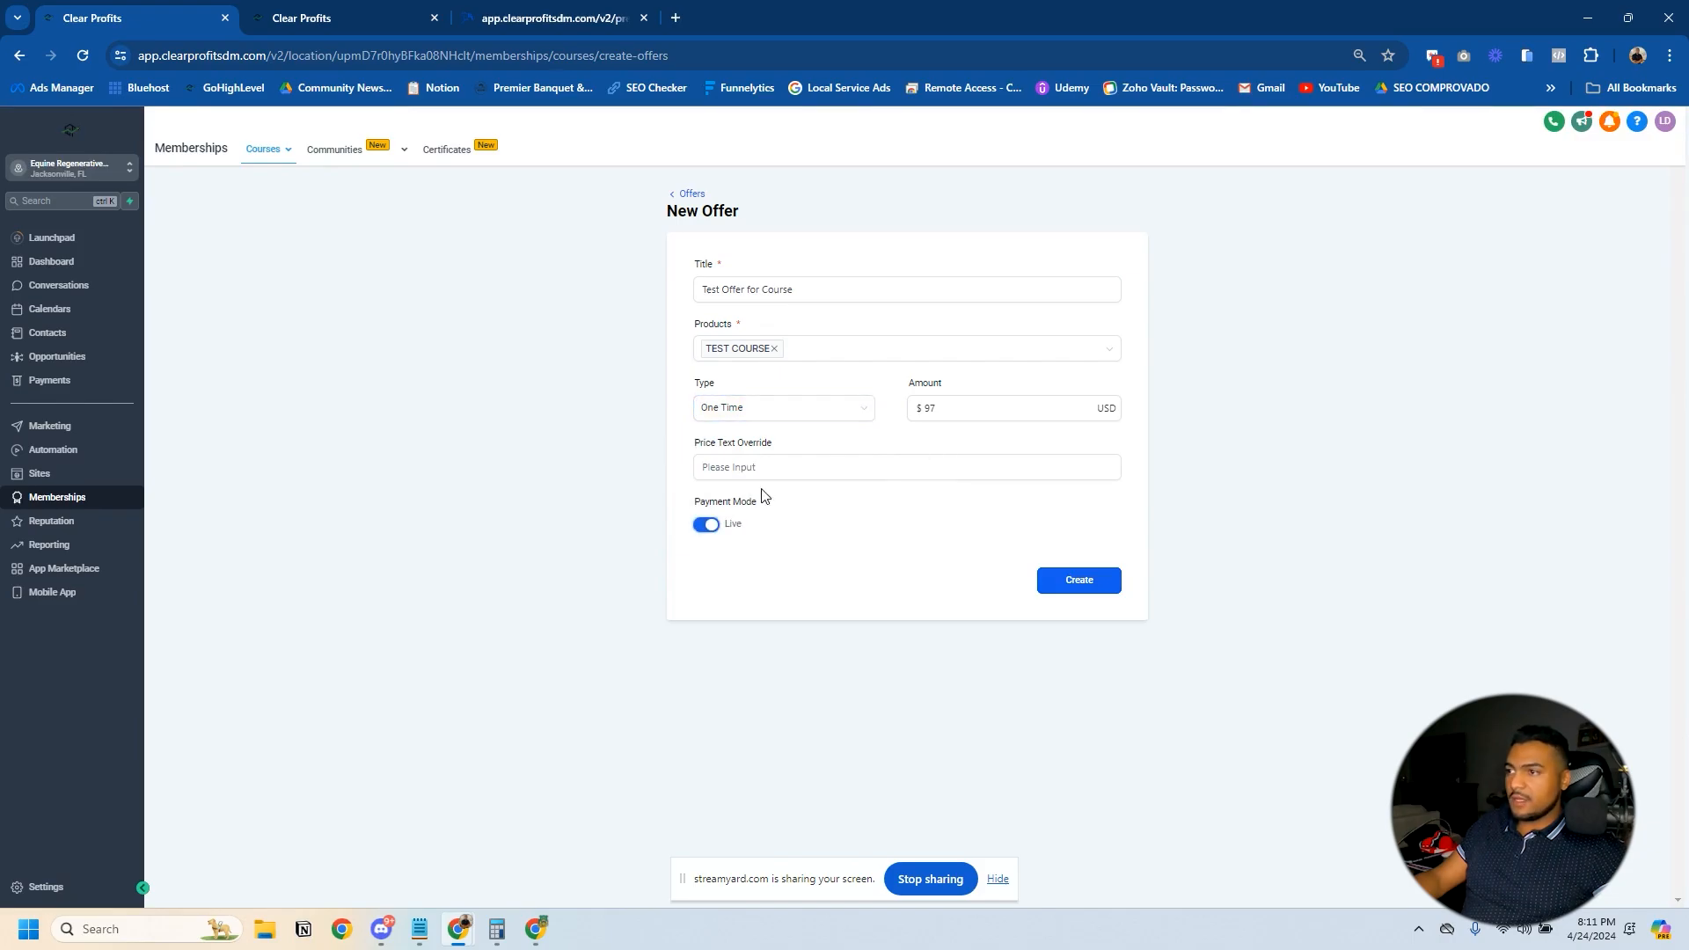
click(1084, 579)
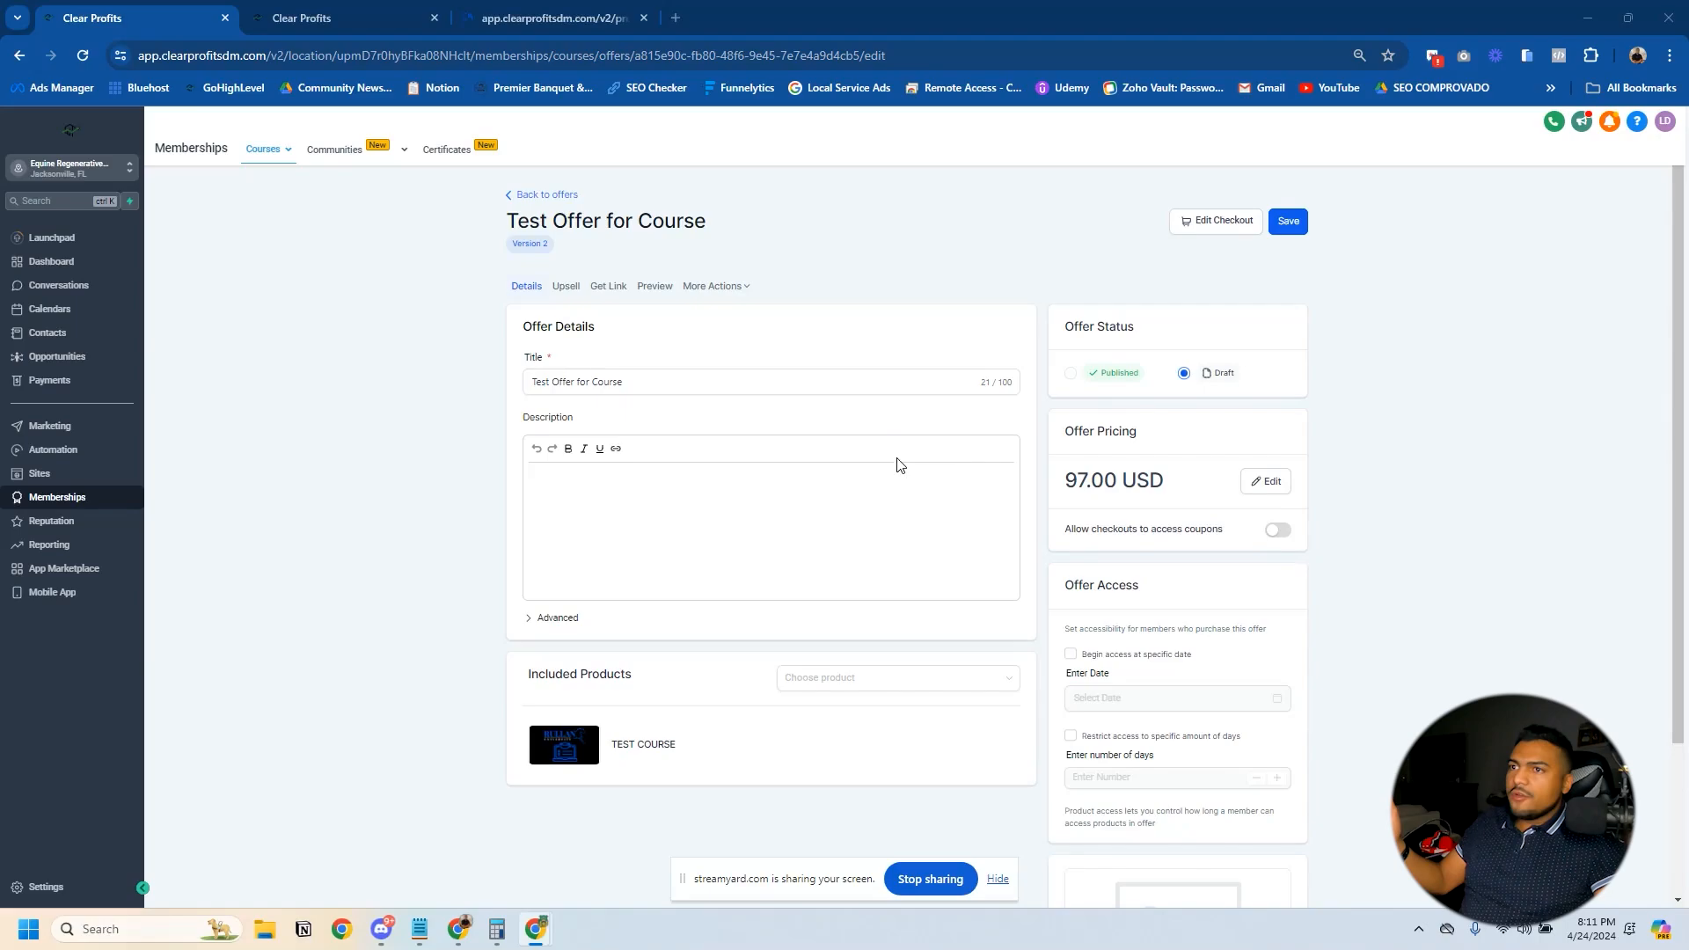
- Set the new offer's status to Published and hide the screen-sharing notice
click(1071, 375)
click(998, 879)
- Upload the course thumbnail JPG as the offer image and save the offer
scroll(1055, 866, down, 2)
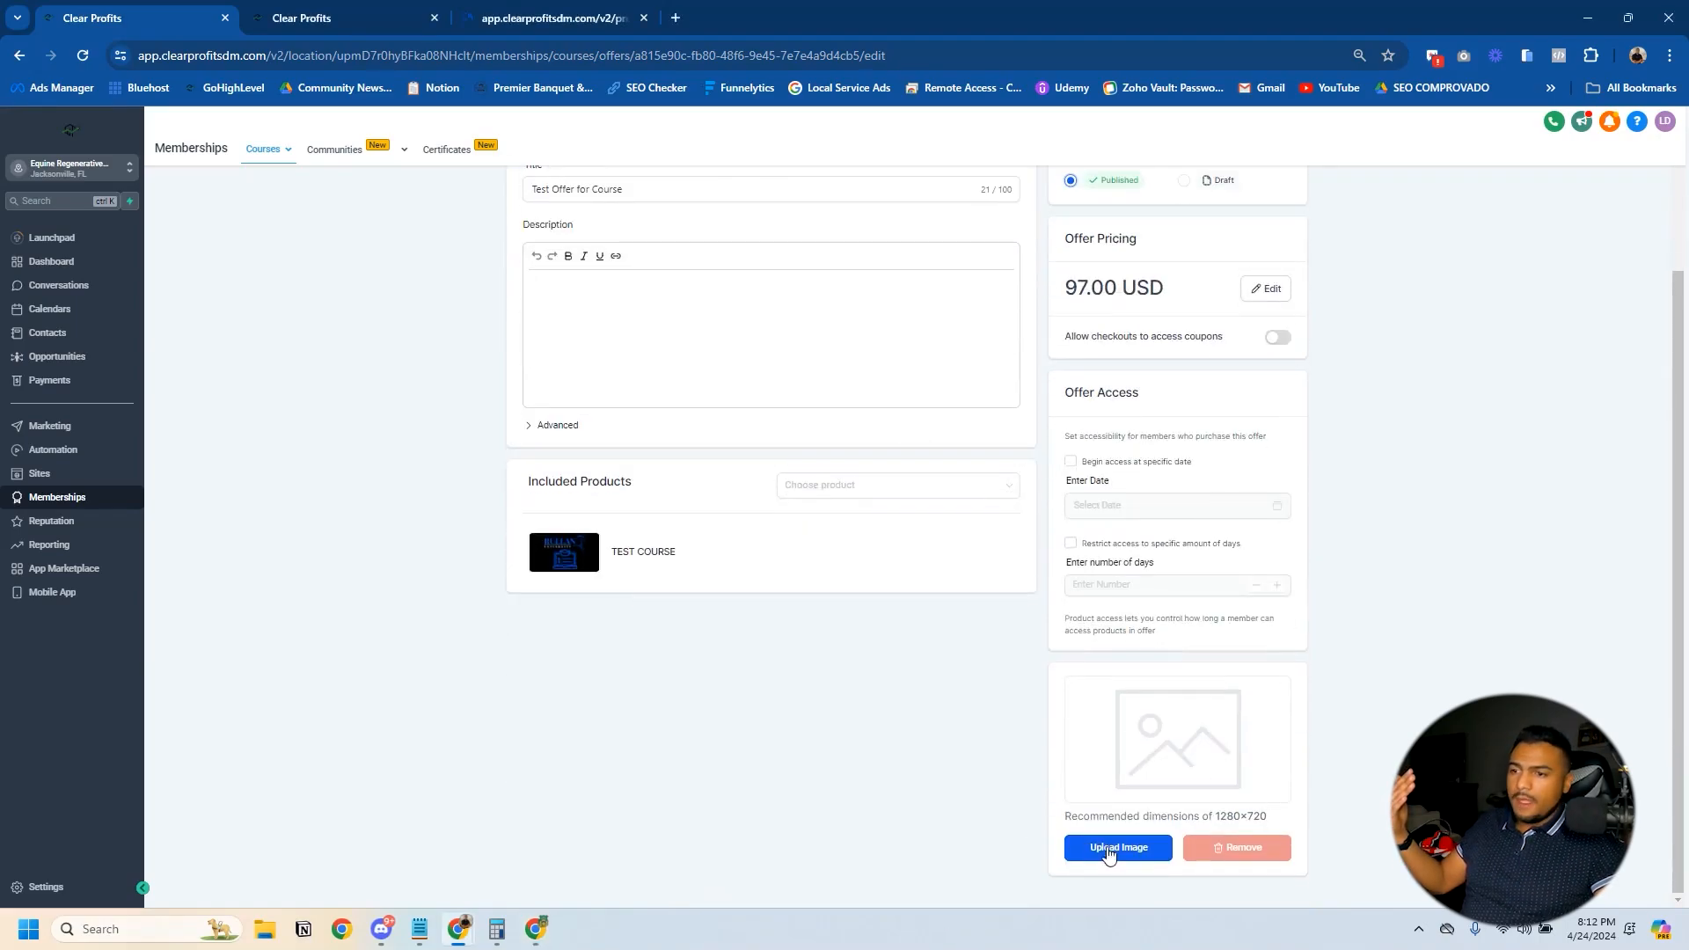
click(1109, 848)
click(847, 493)
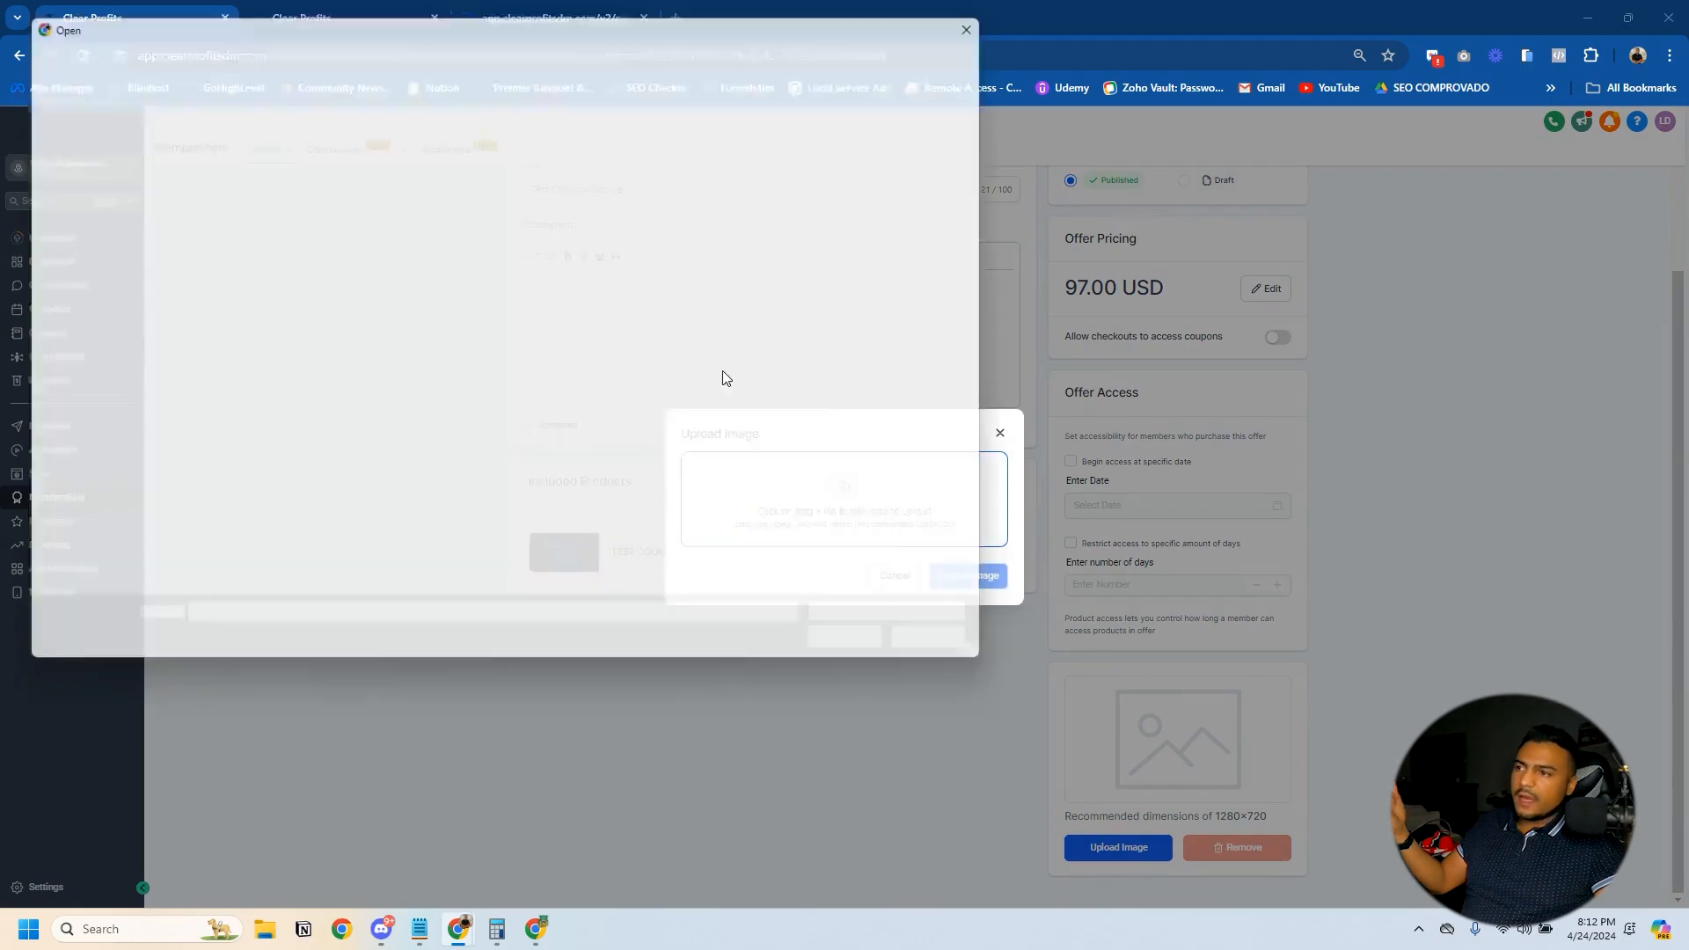
click(301, 163)
click(867, 653)
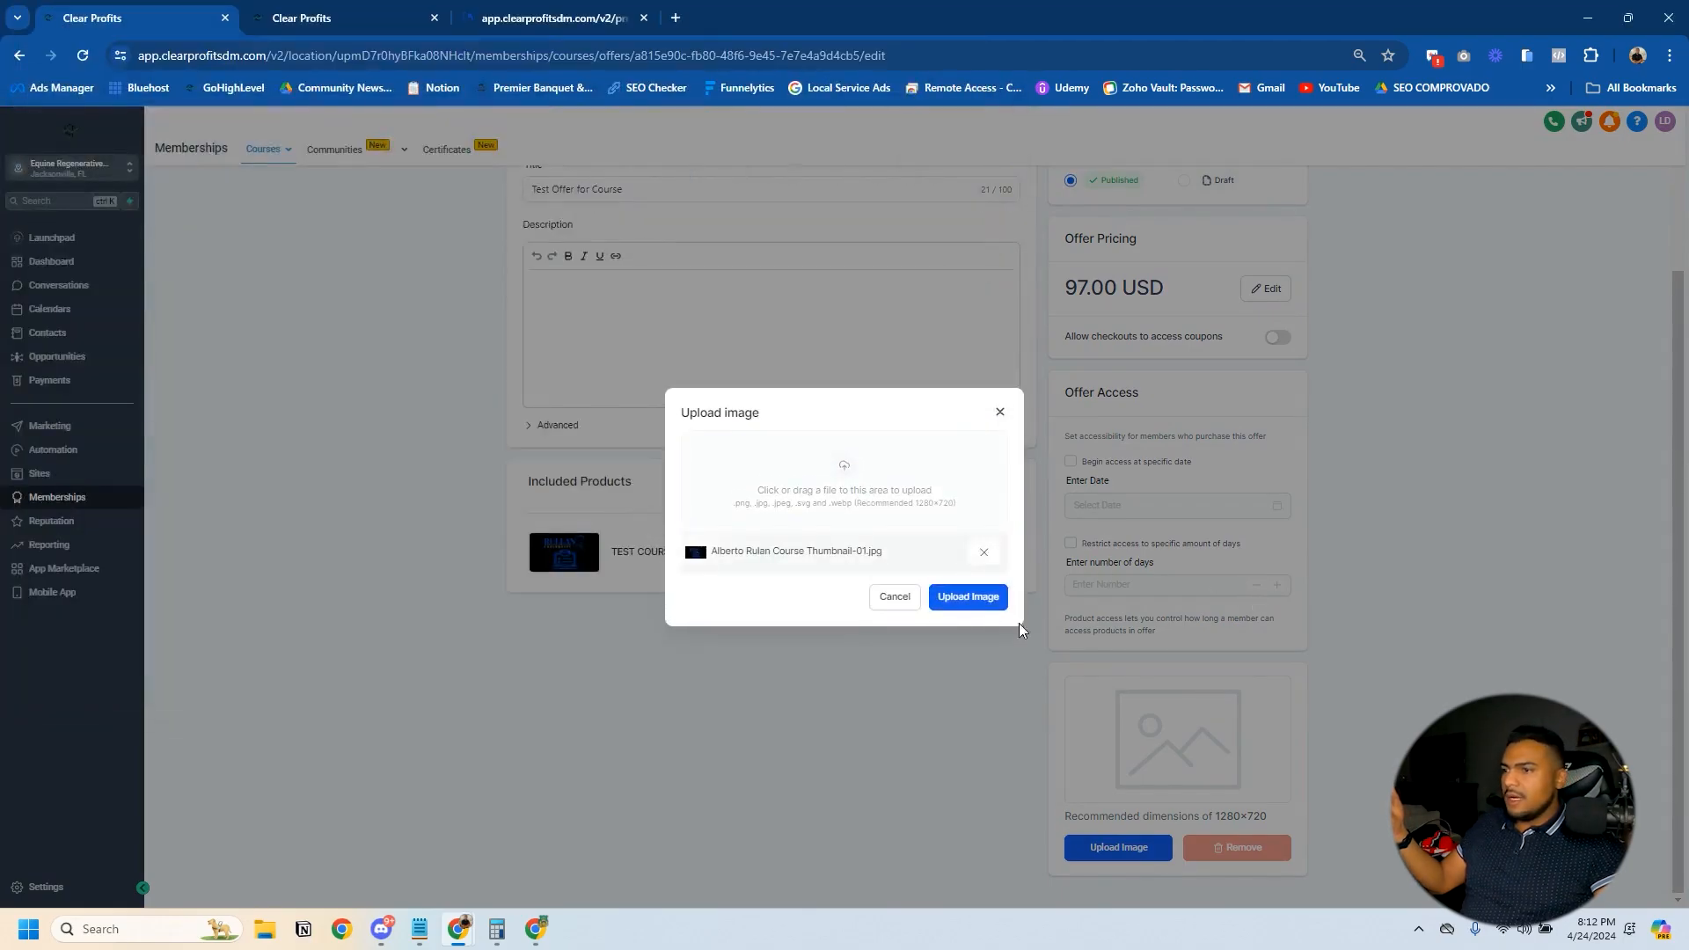
click(967, 597)
scroll(1161, 559, up, 2)
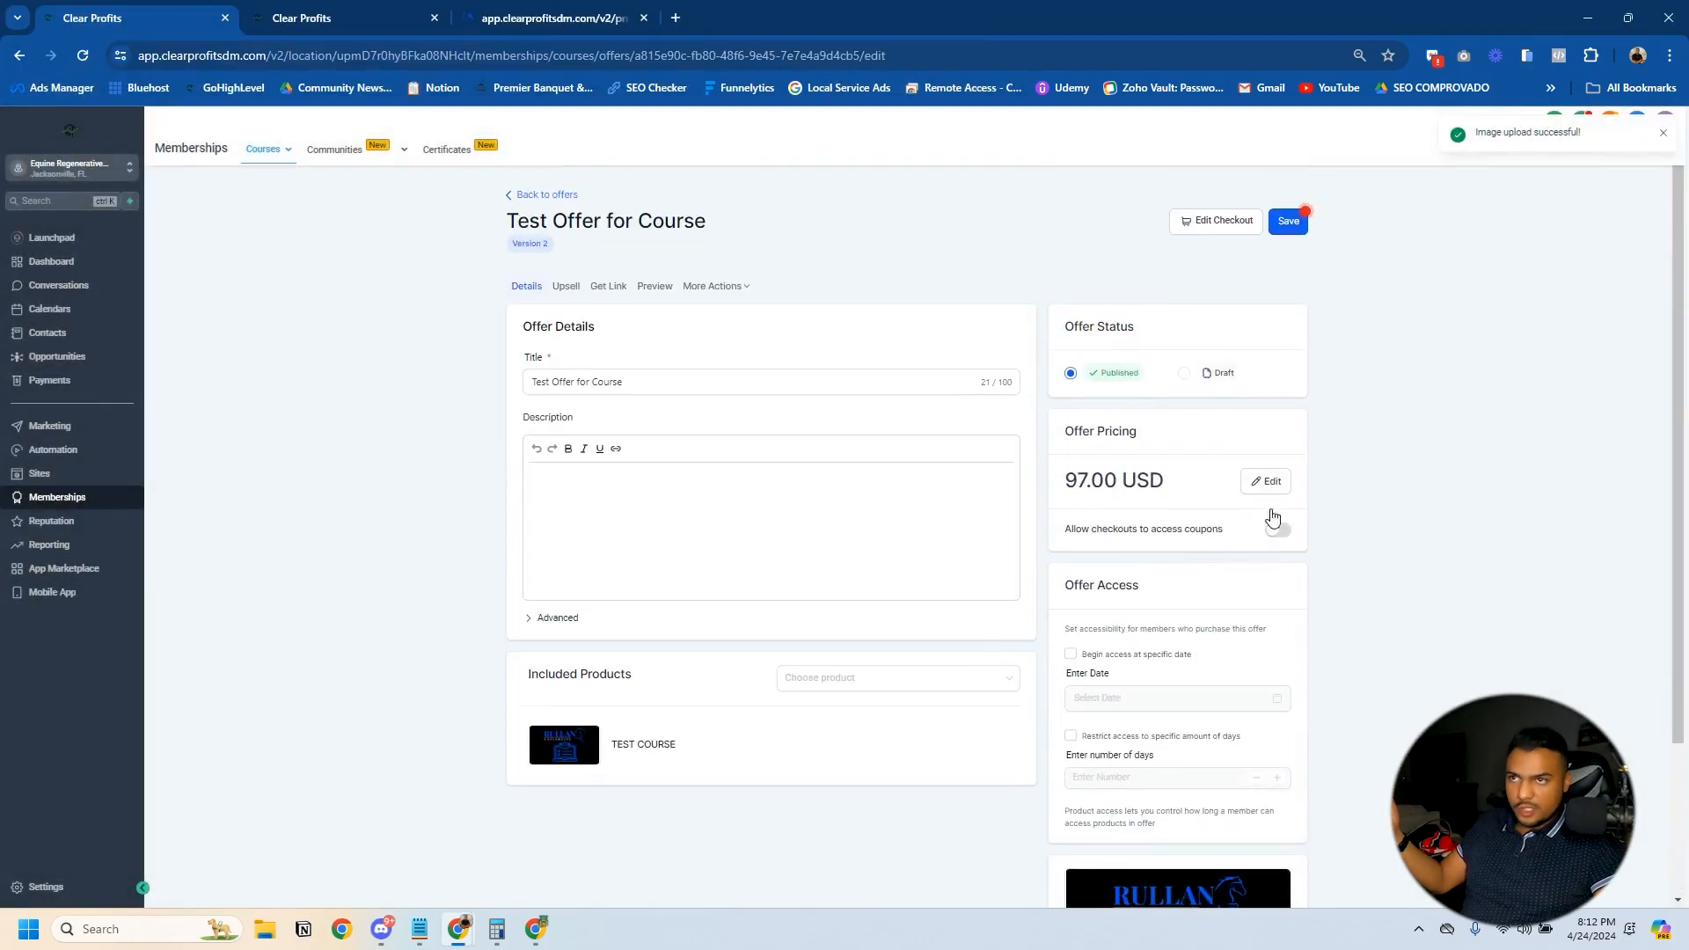
click(1288, 221)
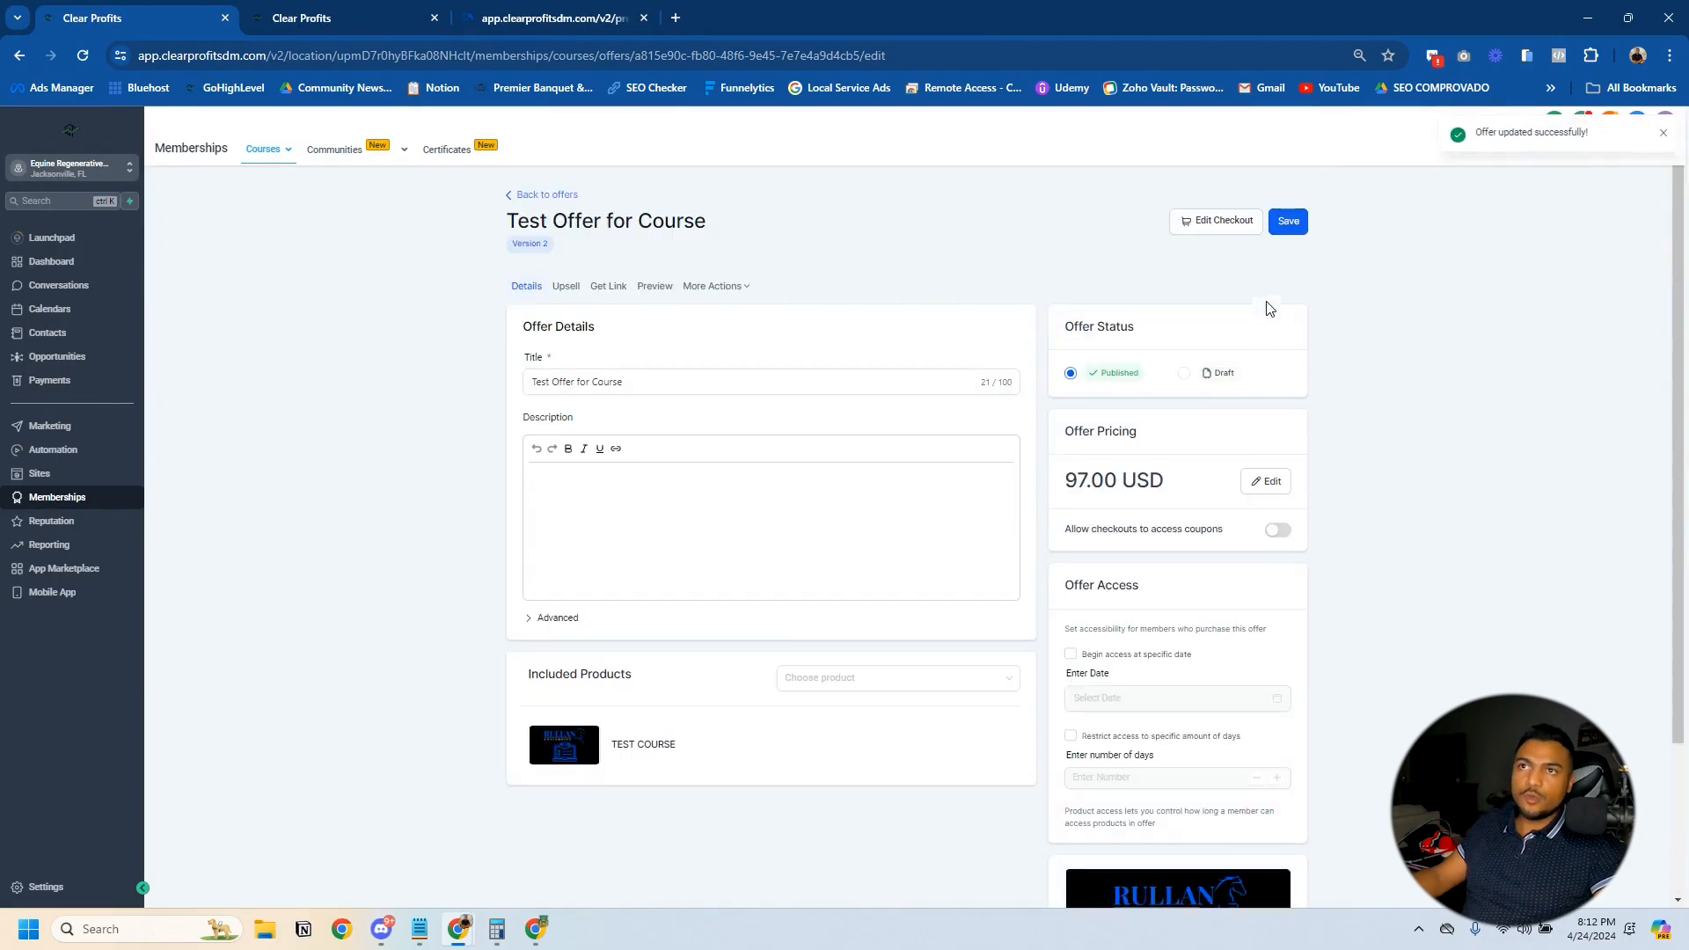
- Copy the share link of Test Offer for Course and open it in a new browser tab
click(608, 286)
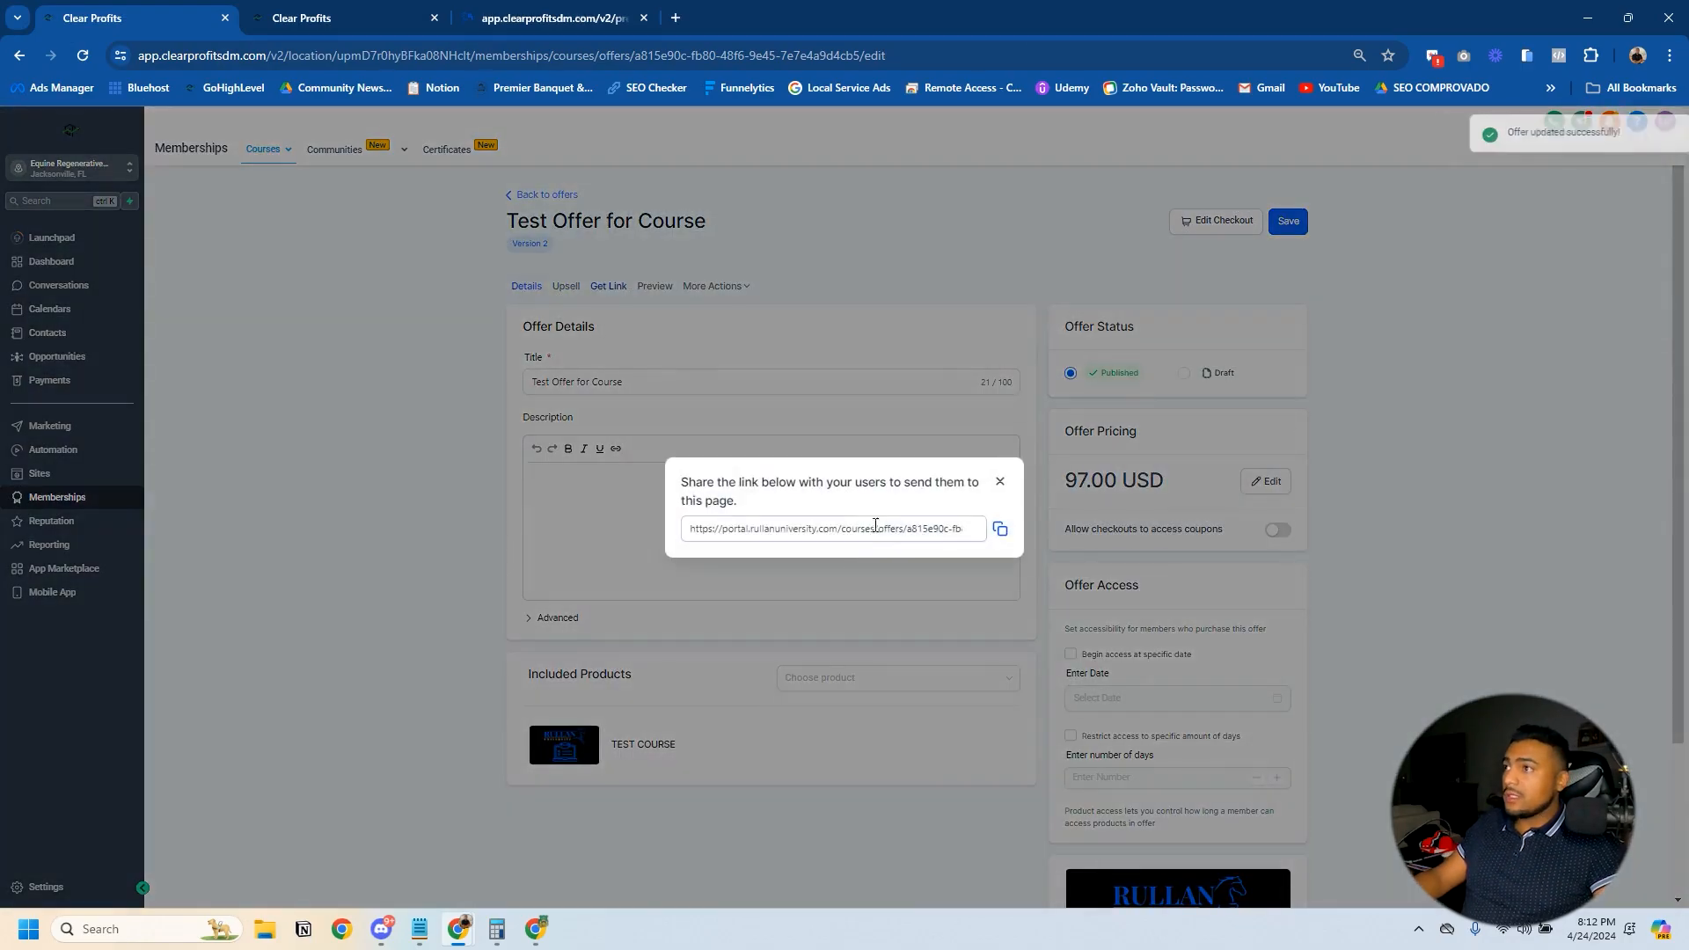
drag(961, 528, 768, 7)
key(ctrl+c)
click(676, 18)
key(ctrl+v)
key(Return)
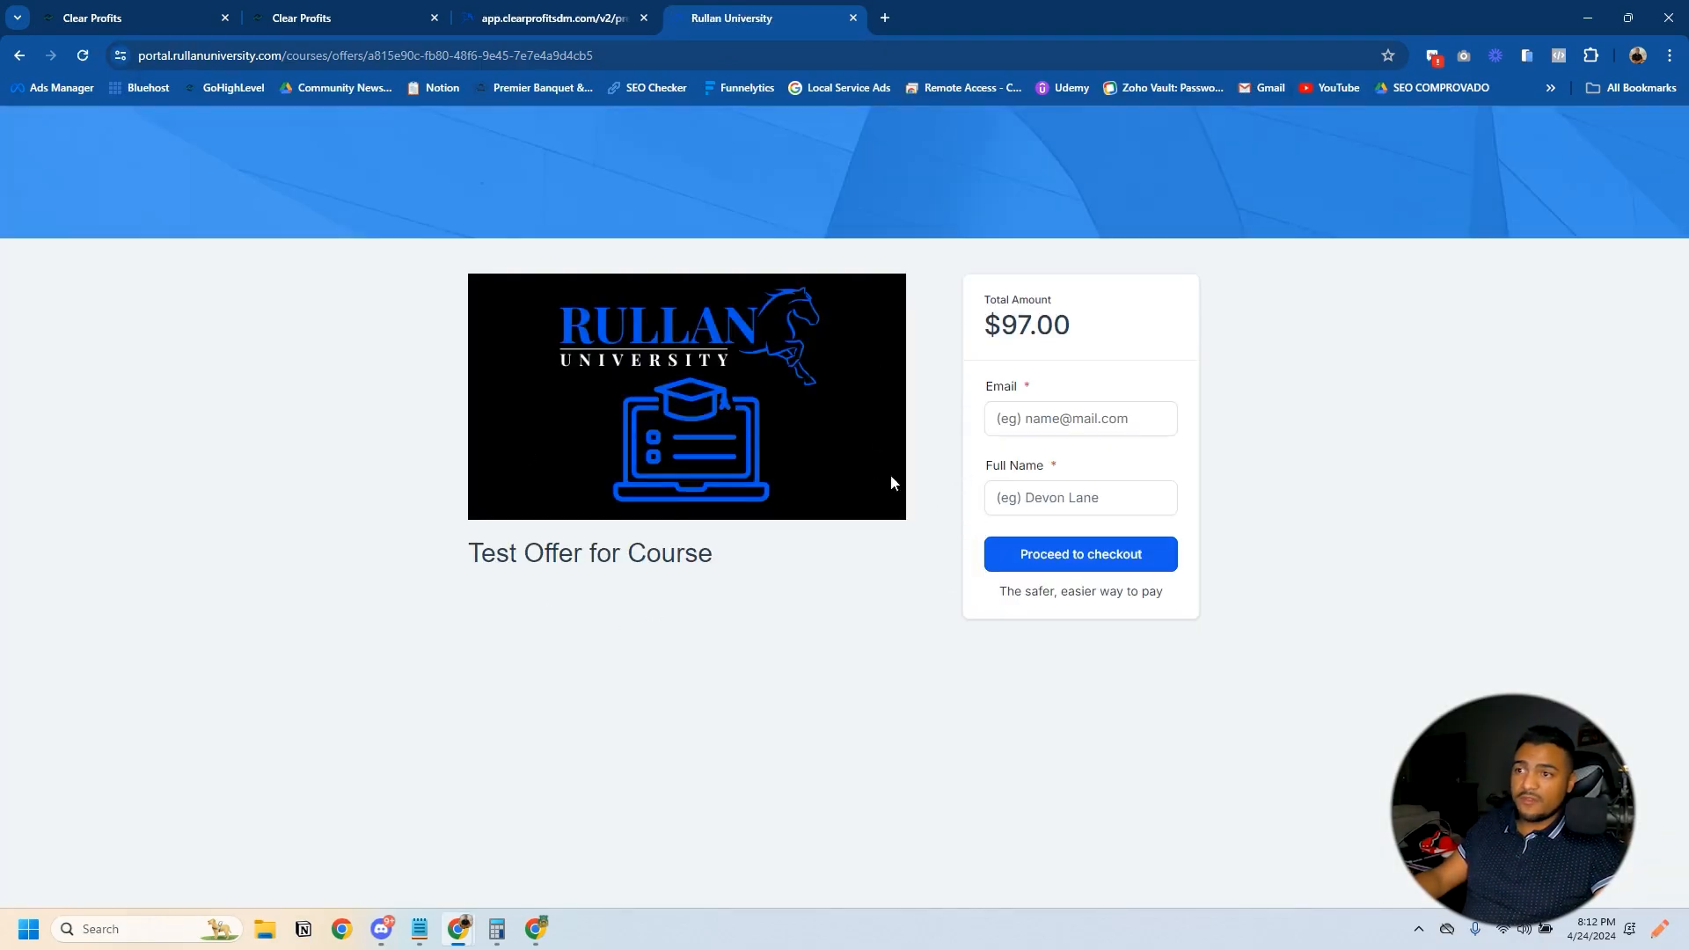
- On the Order Page of the Acquisition Funnel, set up a new product using Test Offer for Course as both product and price
click(264, 20)
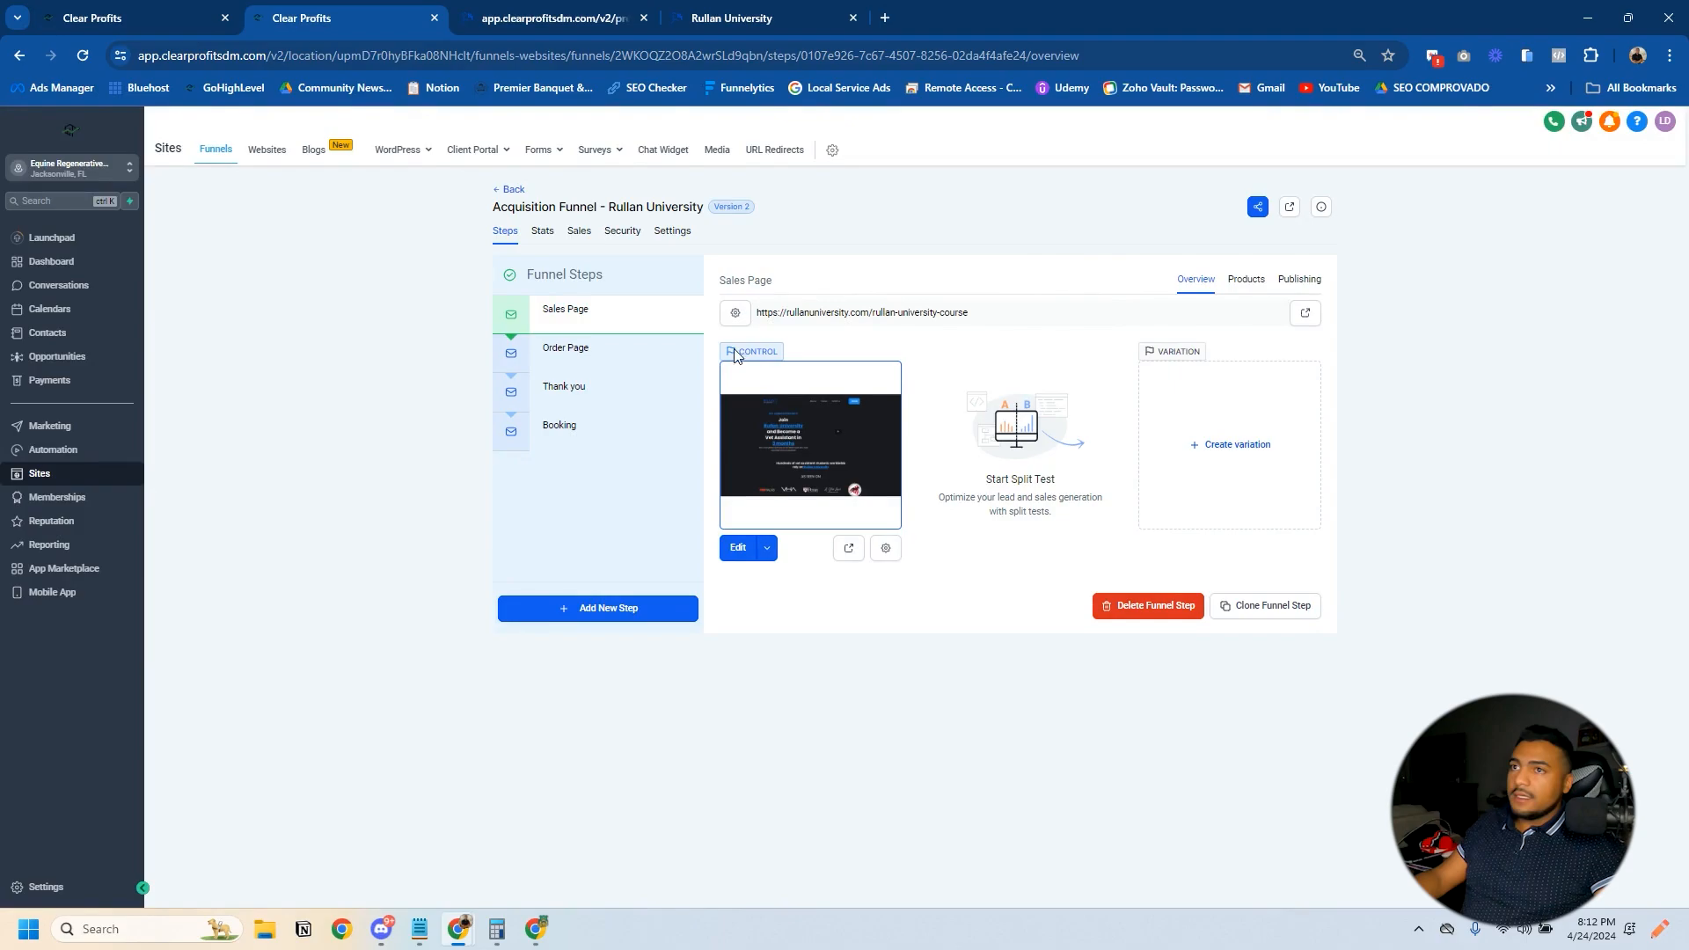
click(672, 350)
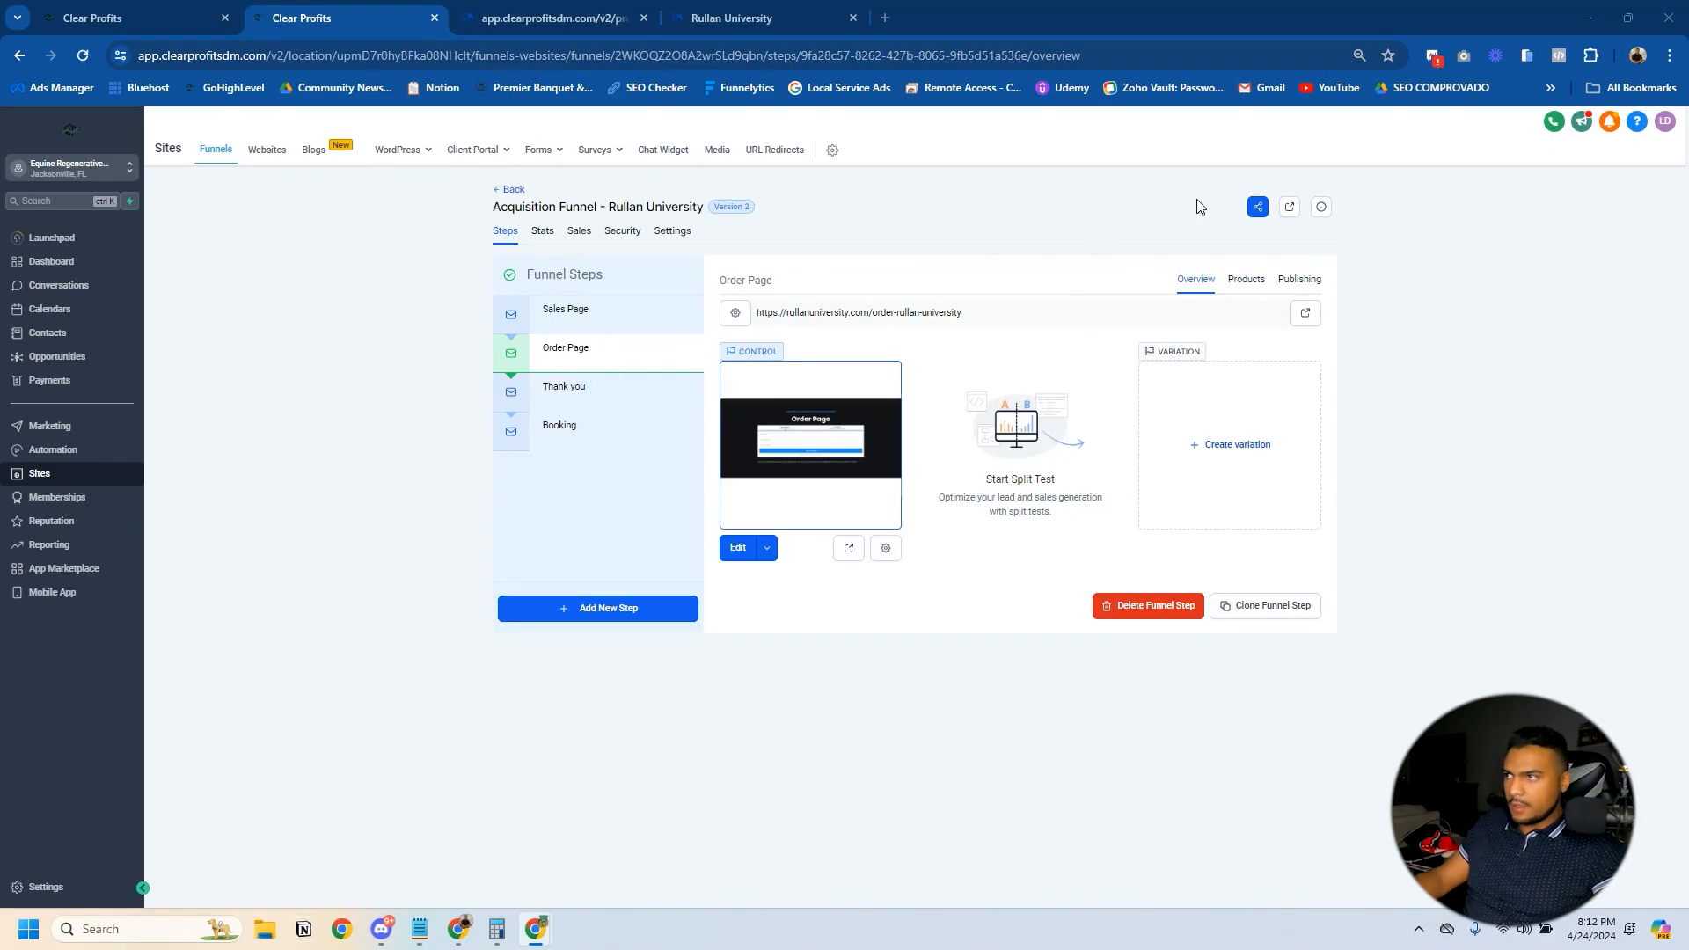
click(1246, 279)
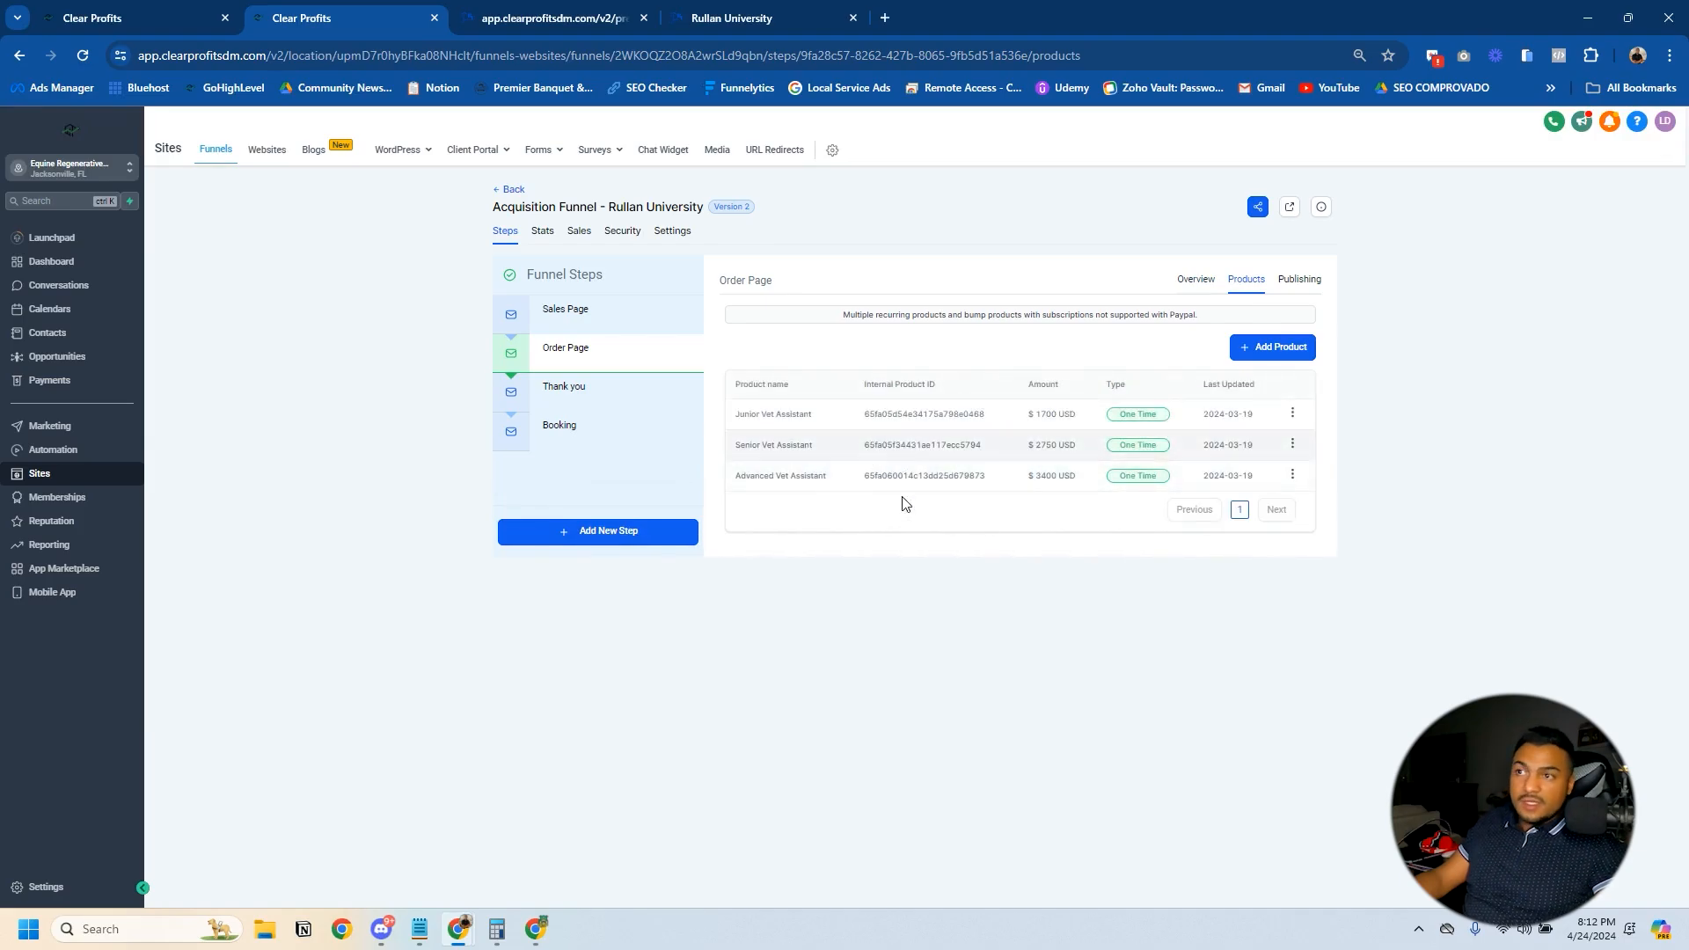
click(1287, 353)
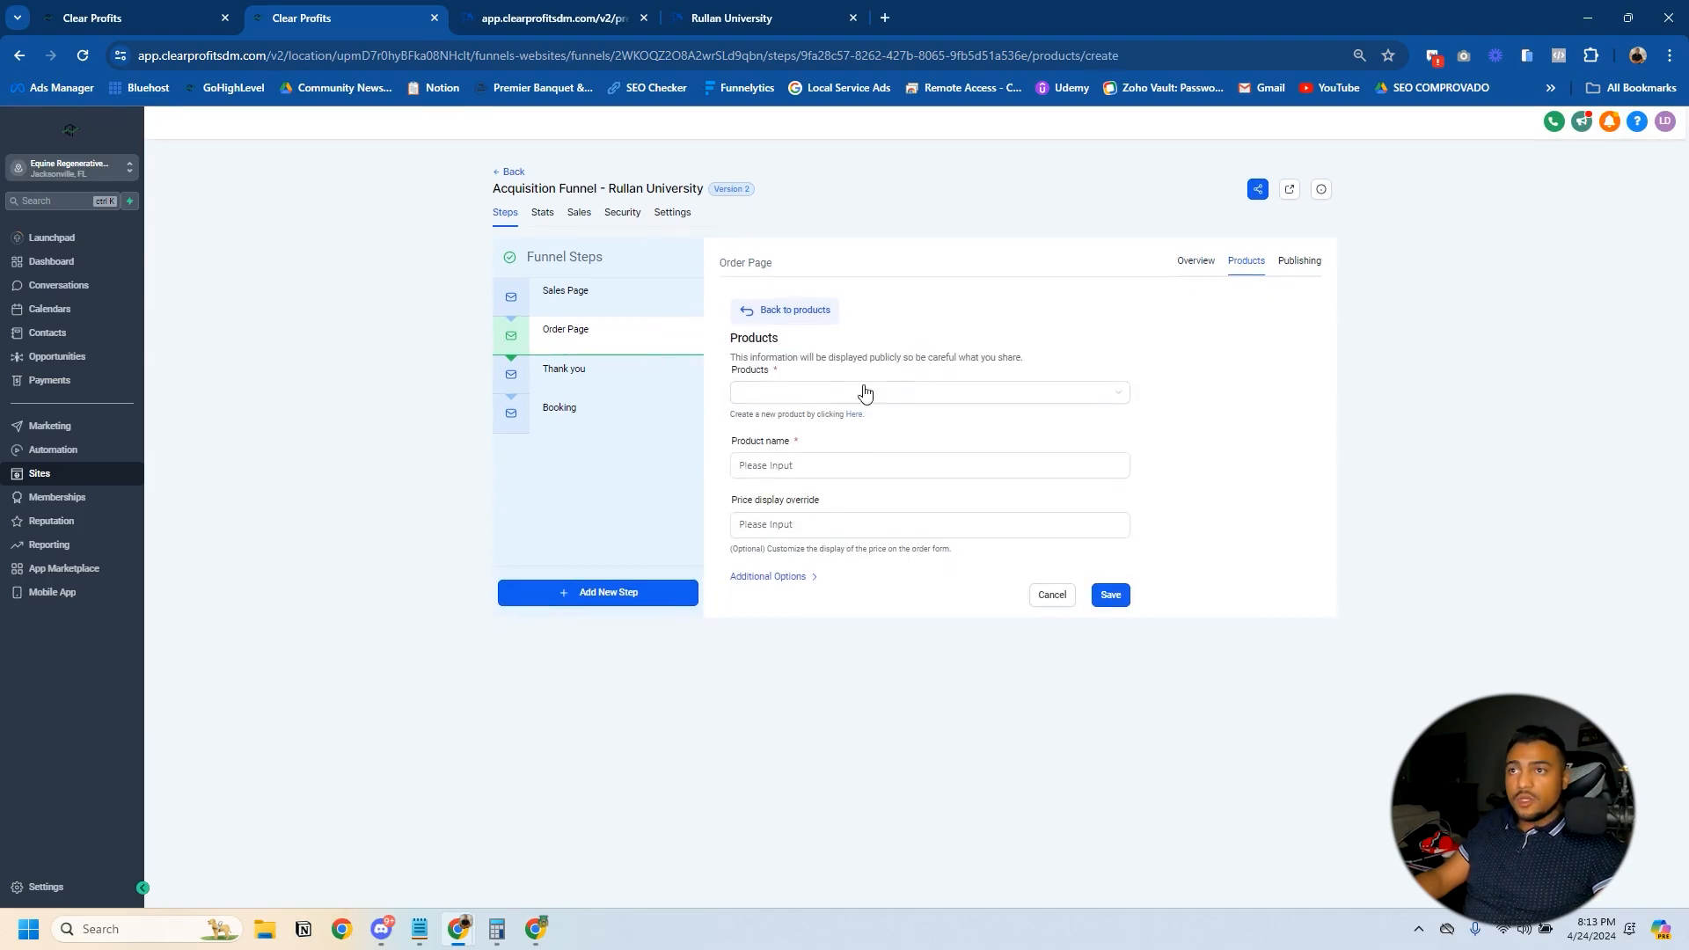
click(795, 392)
click(947, 472)
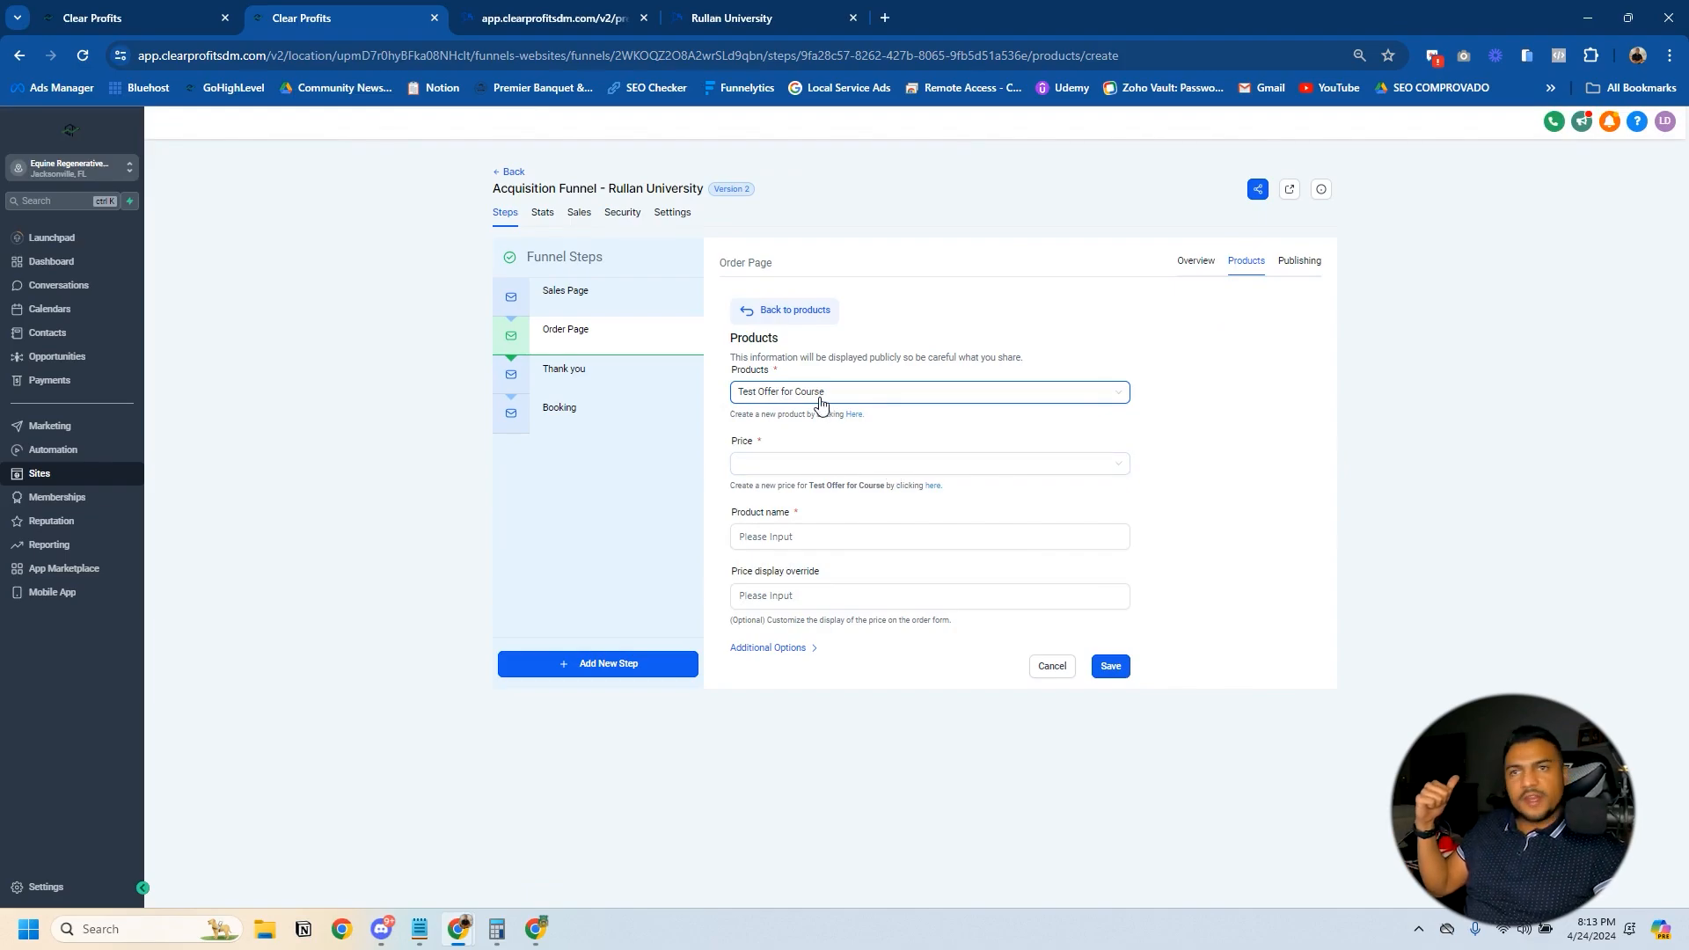
click(825, 467)
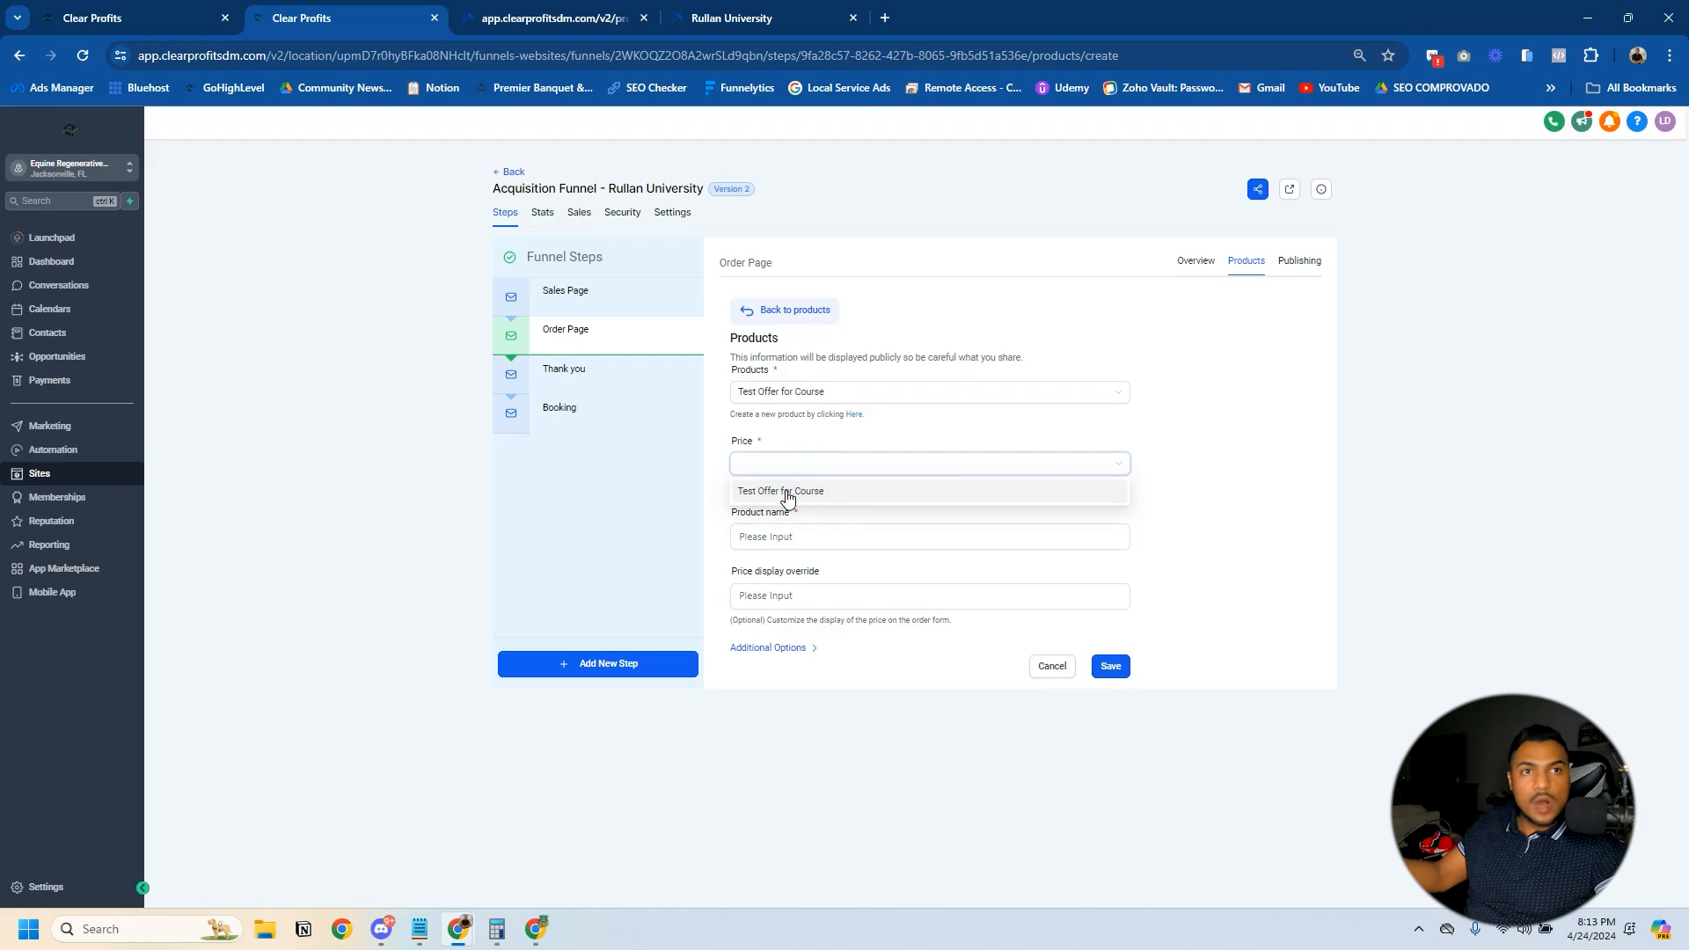
click(787, 492)
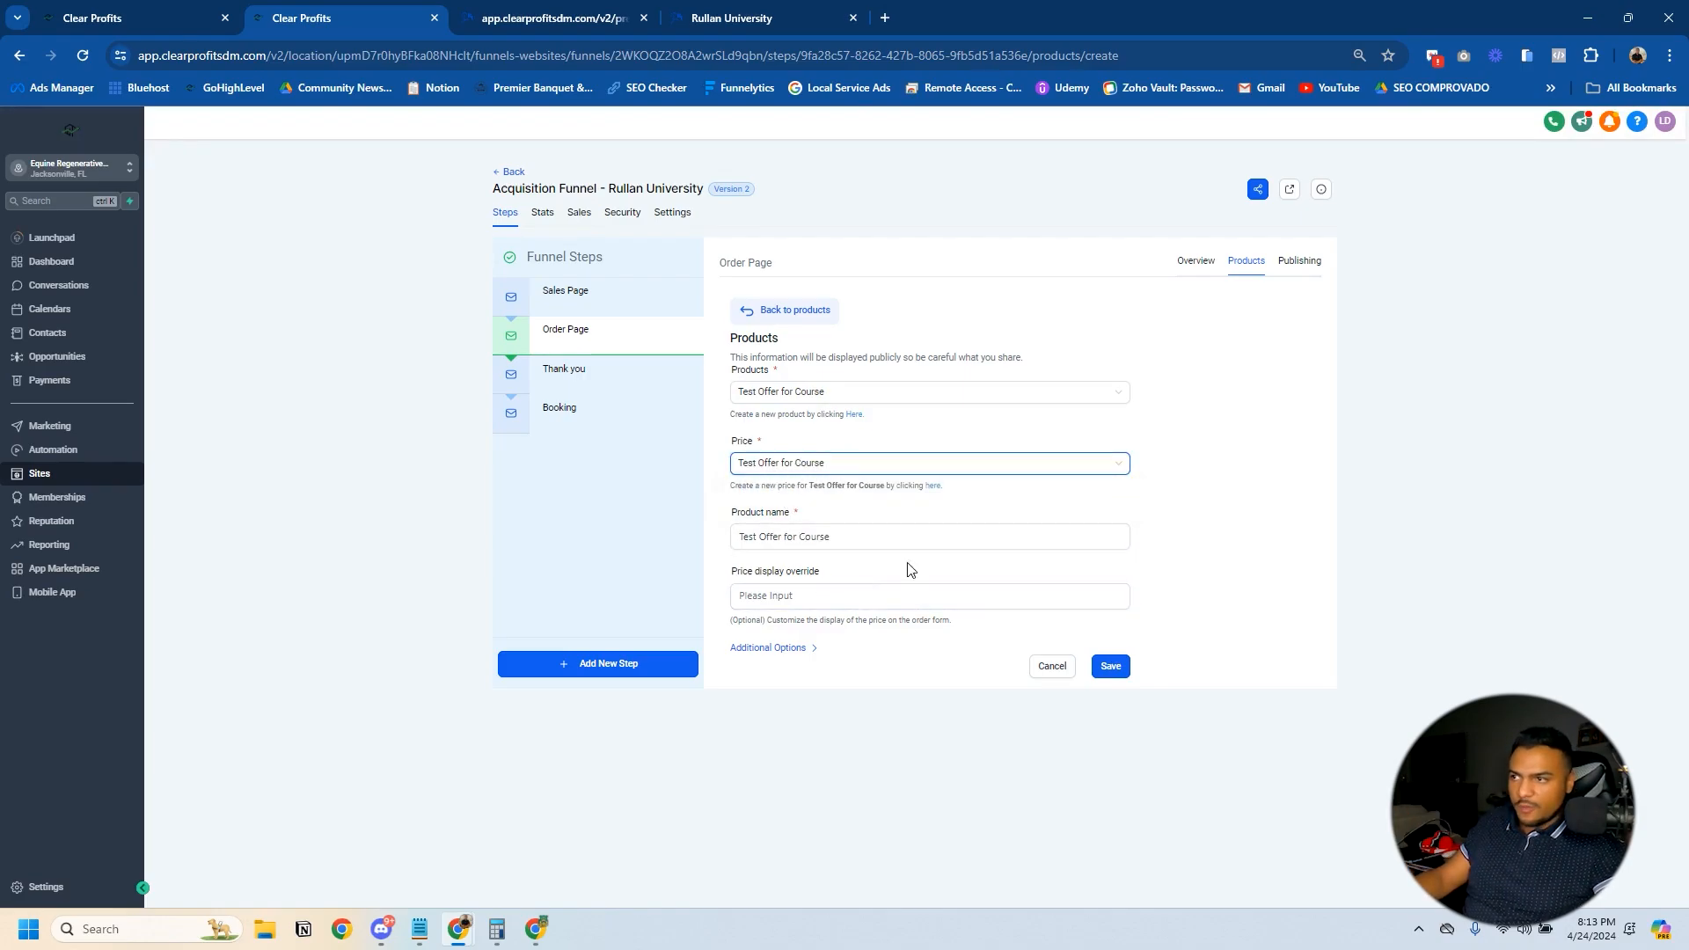
- Try the option for buying multiple quantities, switch it back off, and save the Test Offer for Course product
click(809, 649)
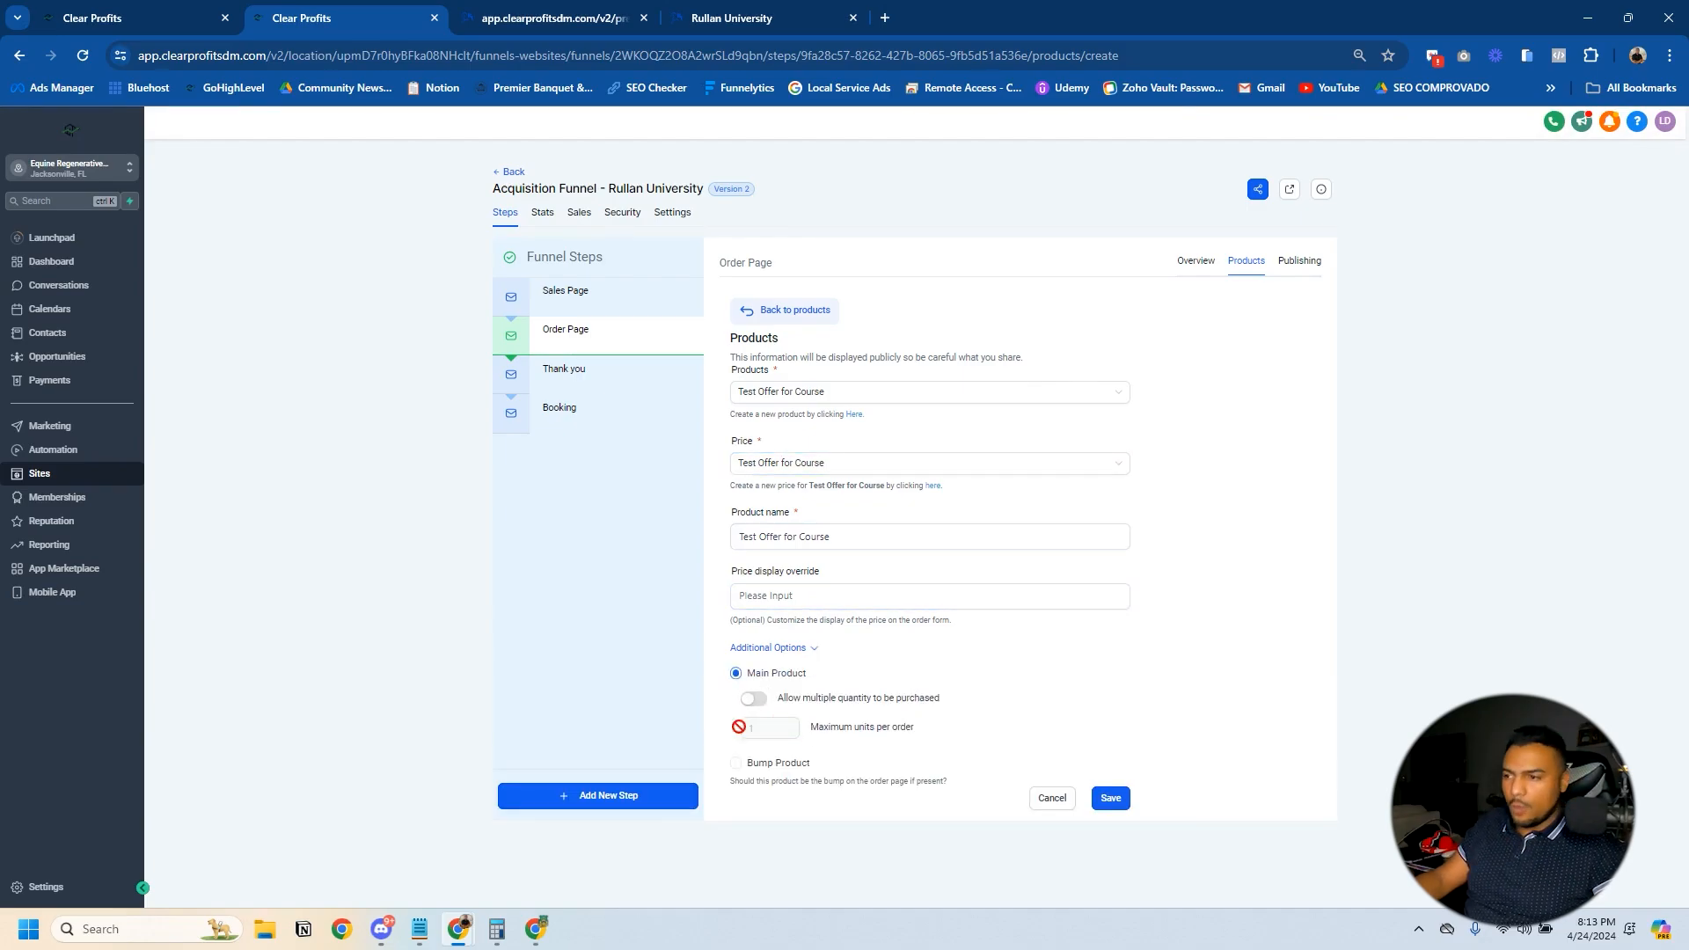
click(754, 699)
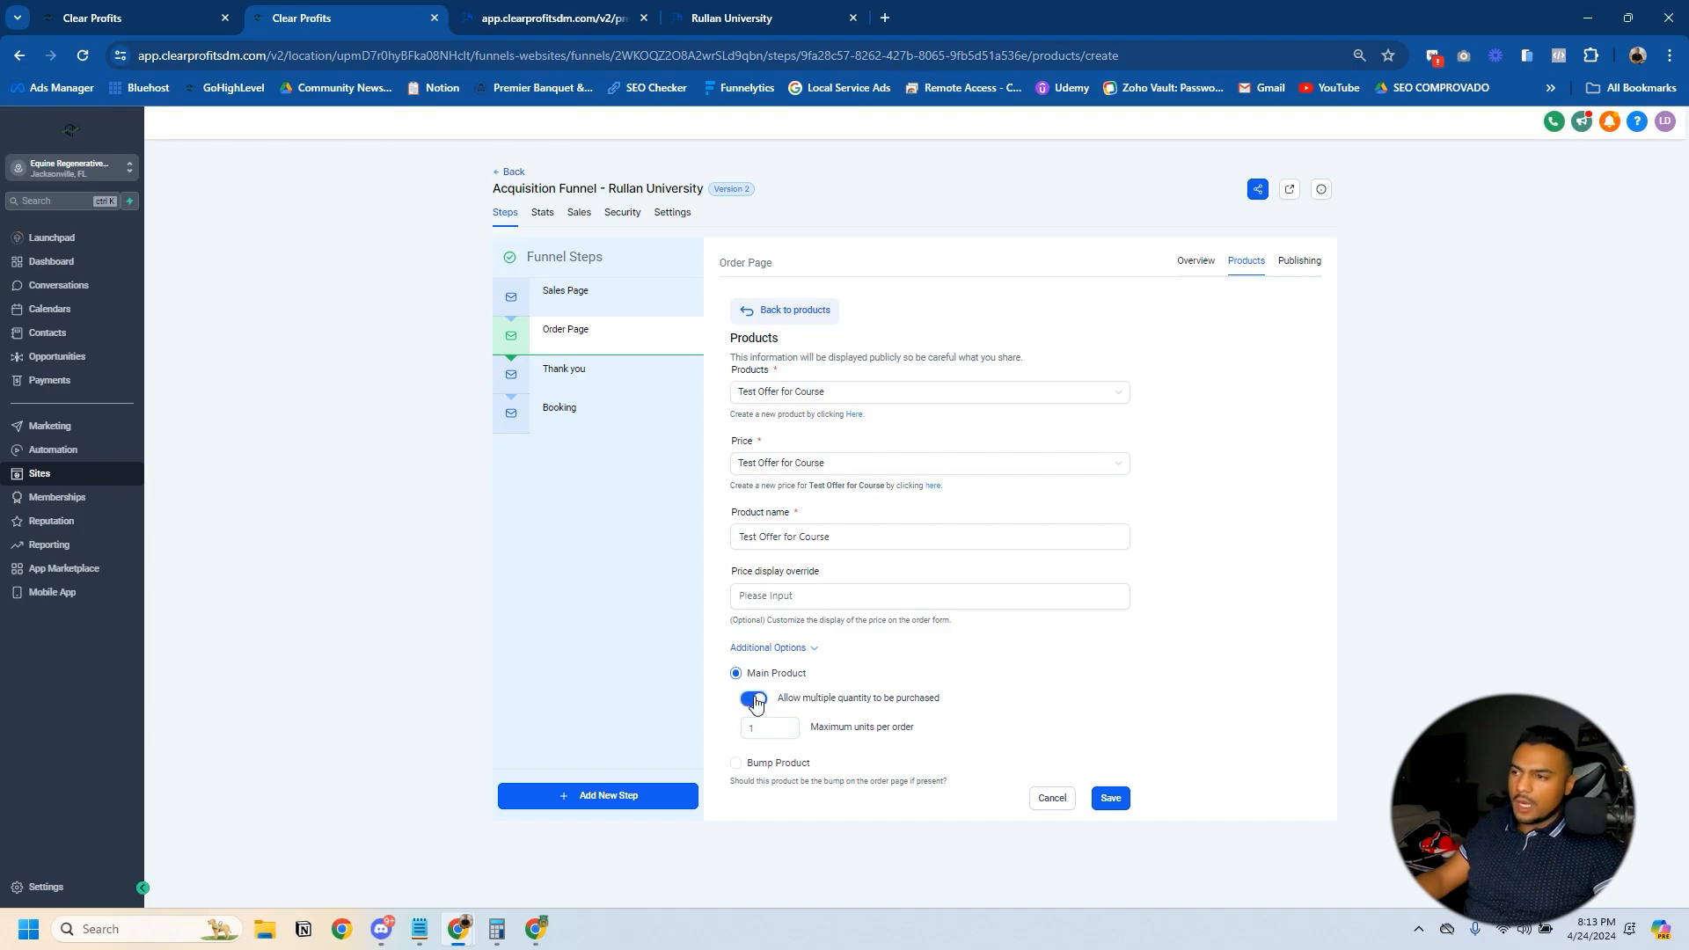
click(762, 725)
double_click(761, 727)
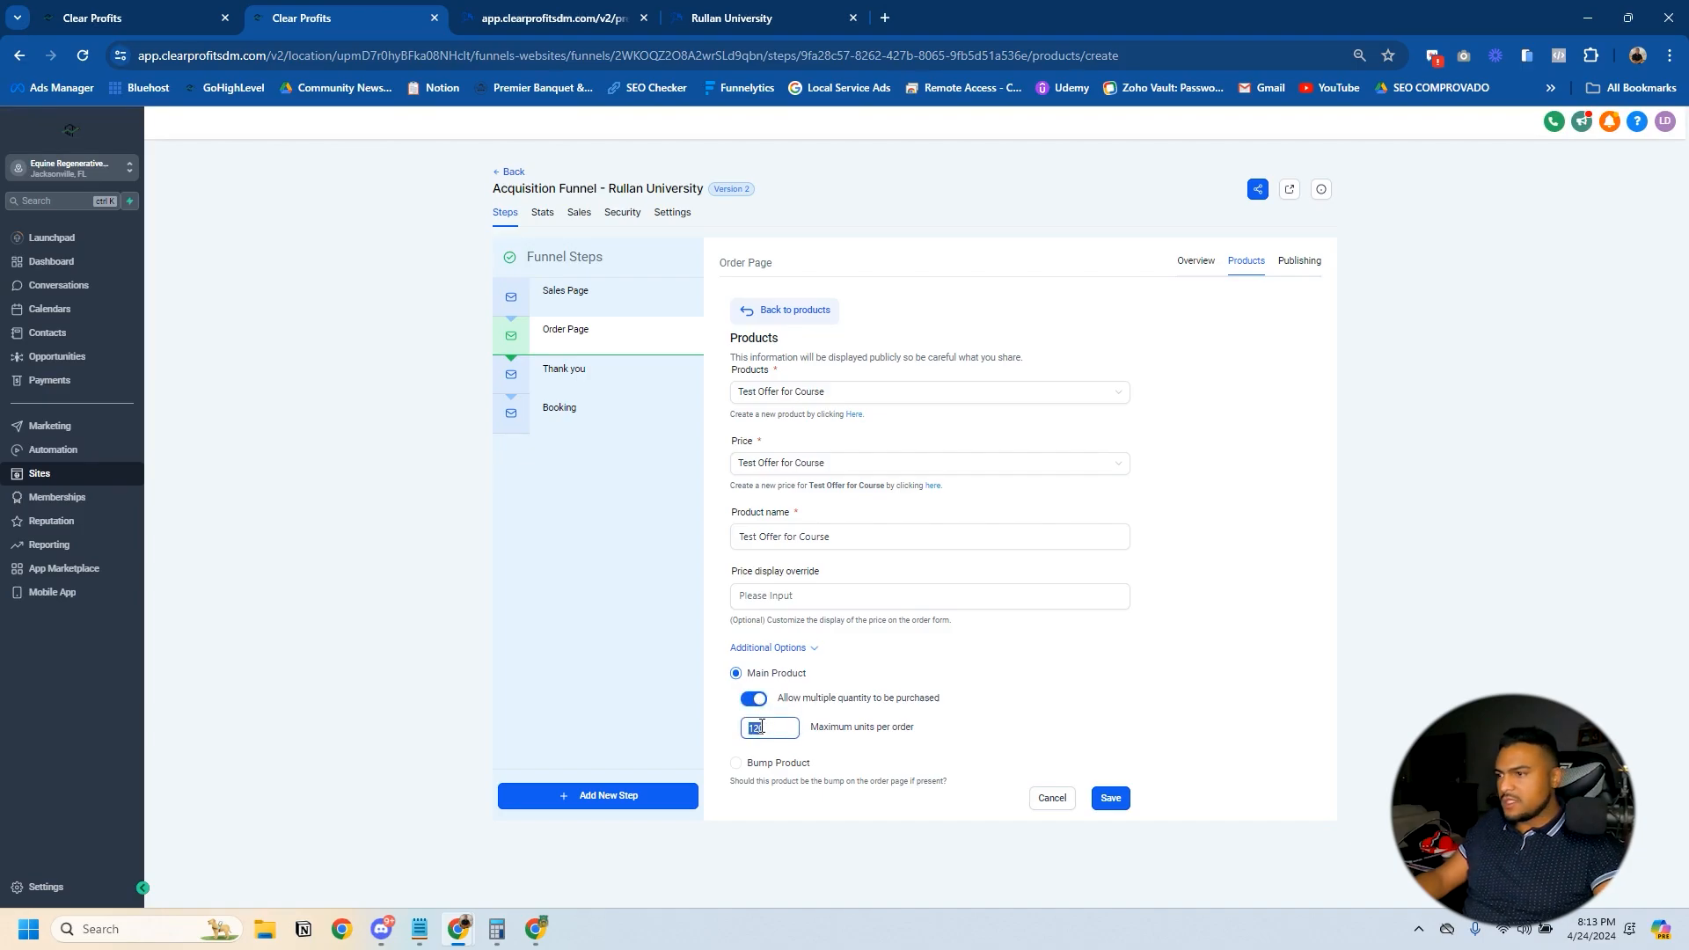
click(754, 702)
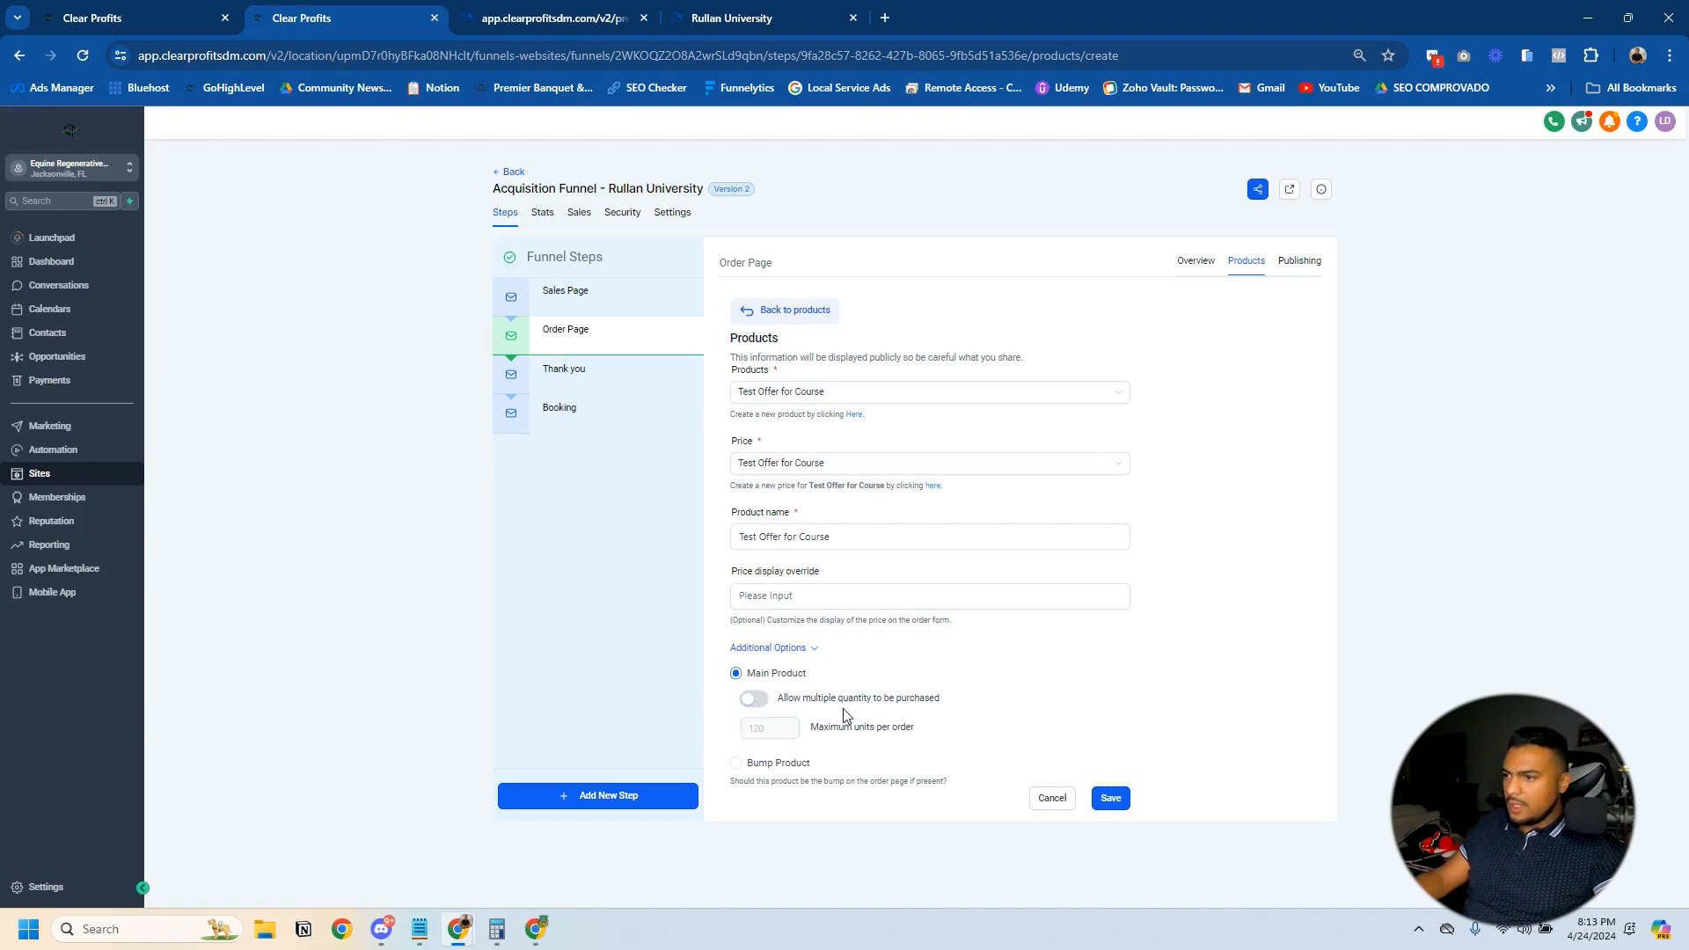
click(1113, 801)
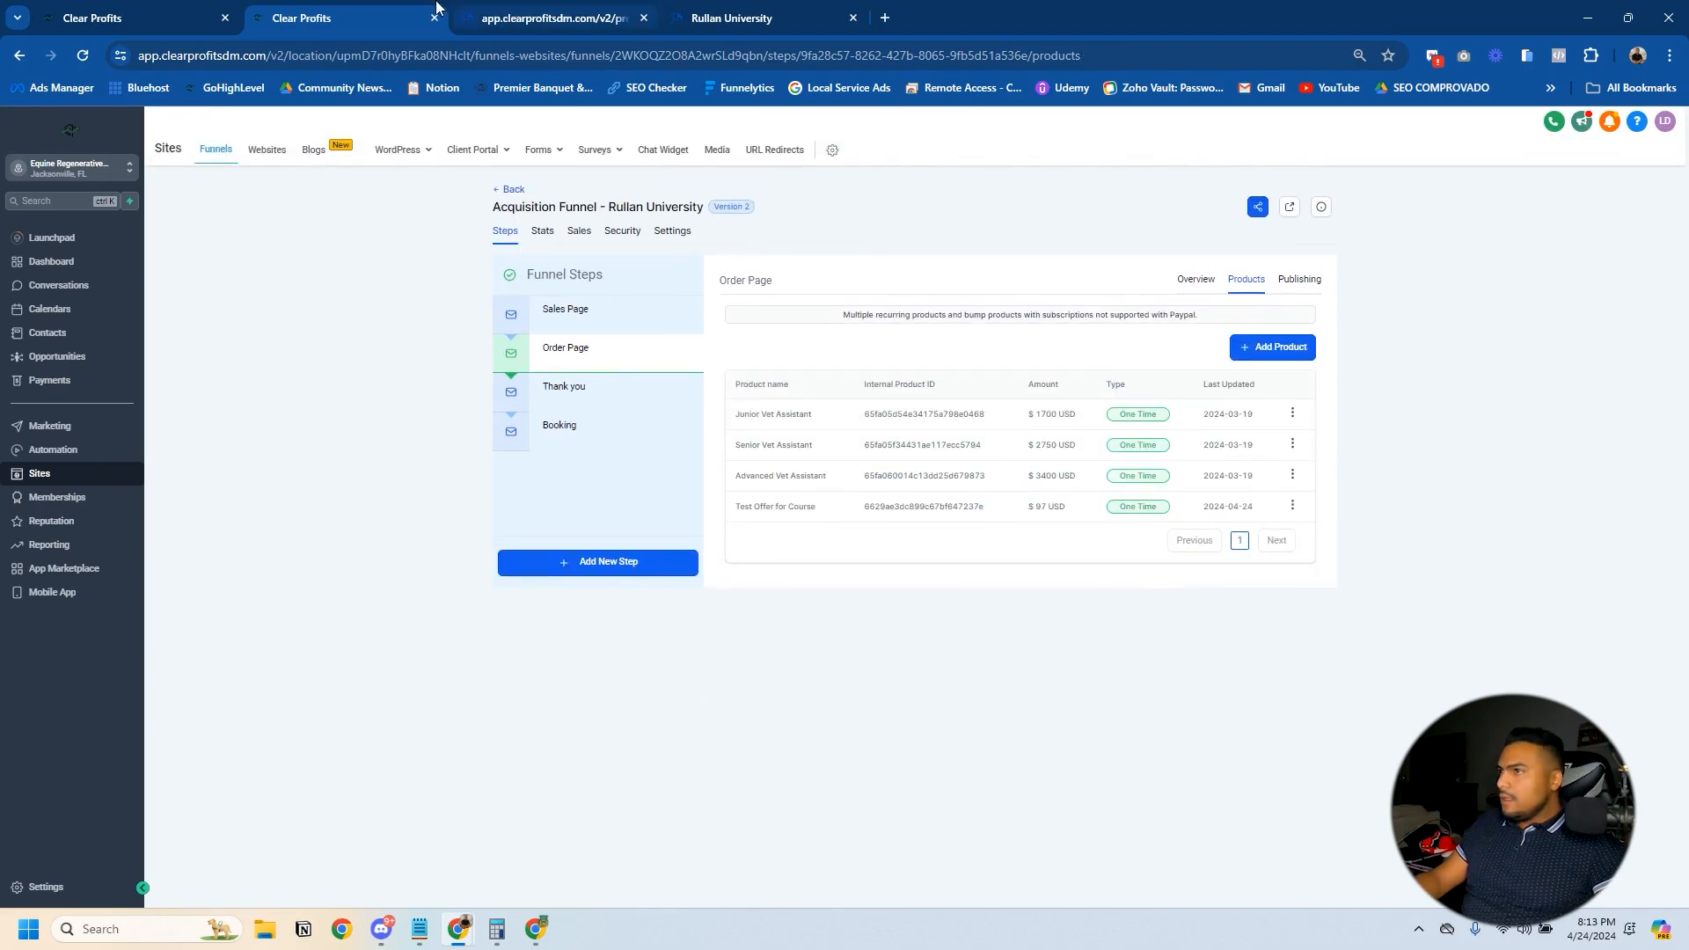
- Open the live order page from the Order Page overview and submit the contact information to reach its second step
click(571, 354)
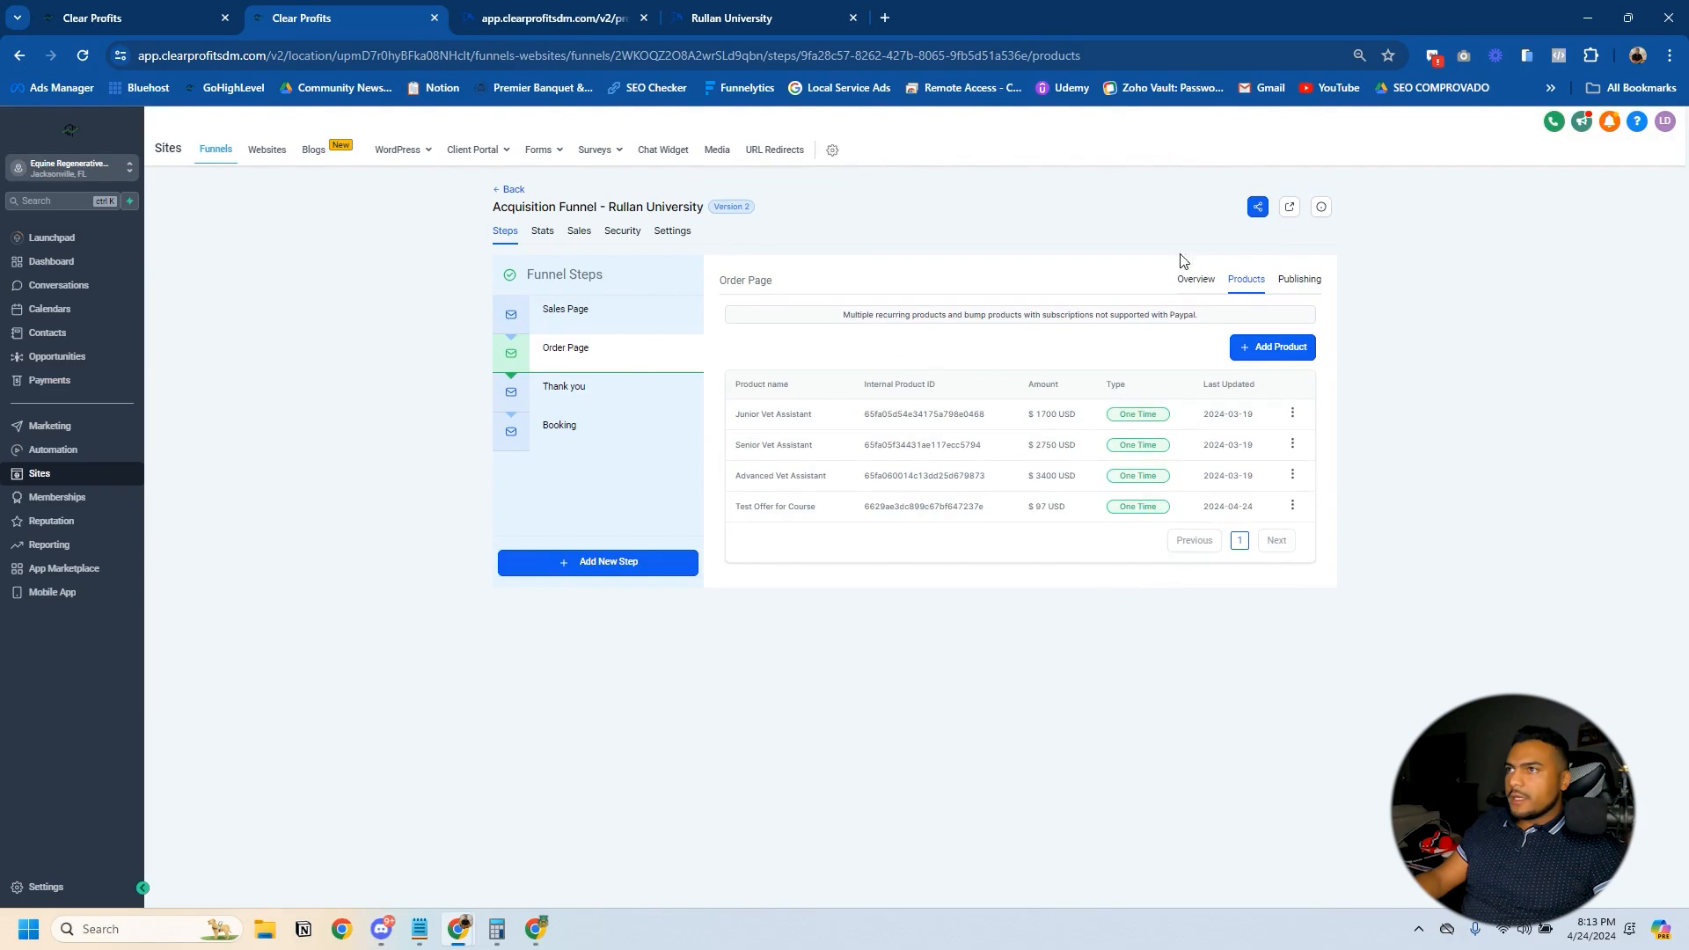
click(1199, 282)
click(906, 314)
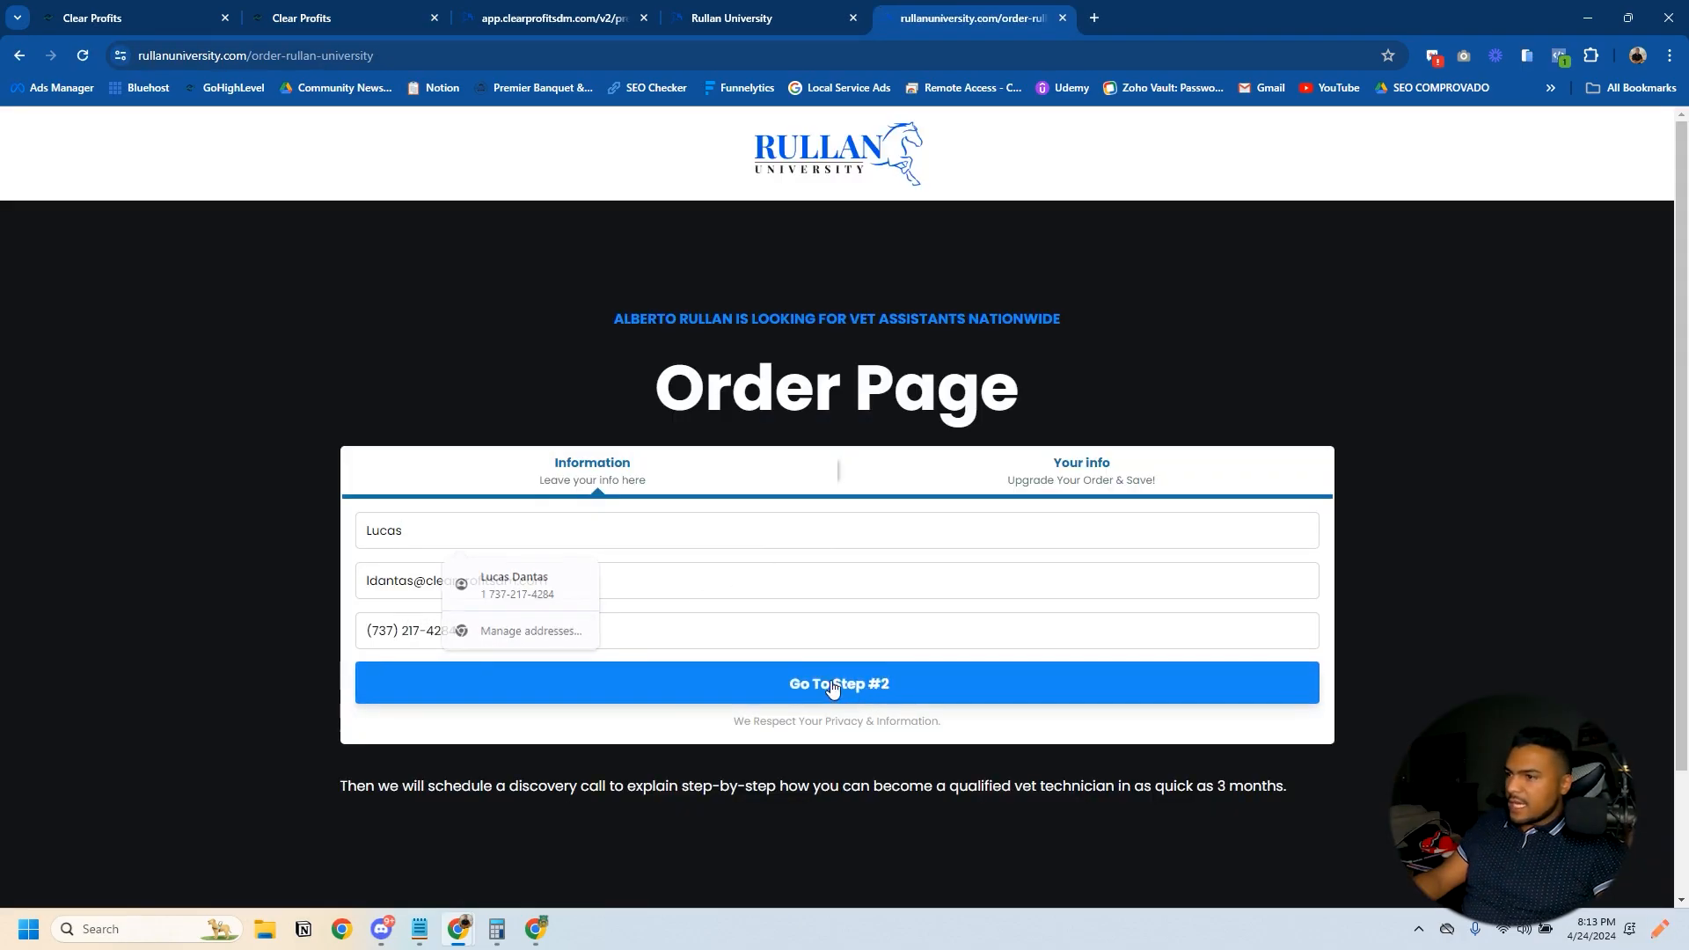
click(833, 685)
- Select Test Offer for Course on the order form and review its order summary and the rest of the form
click(370, 702)
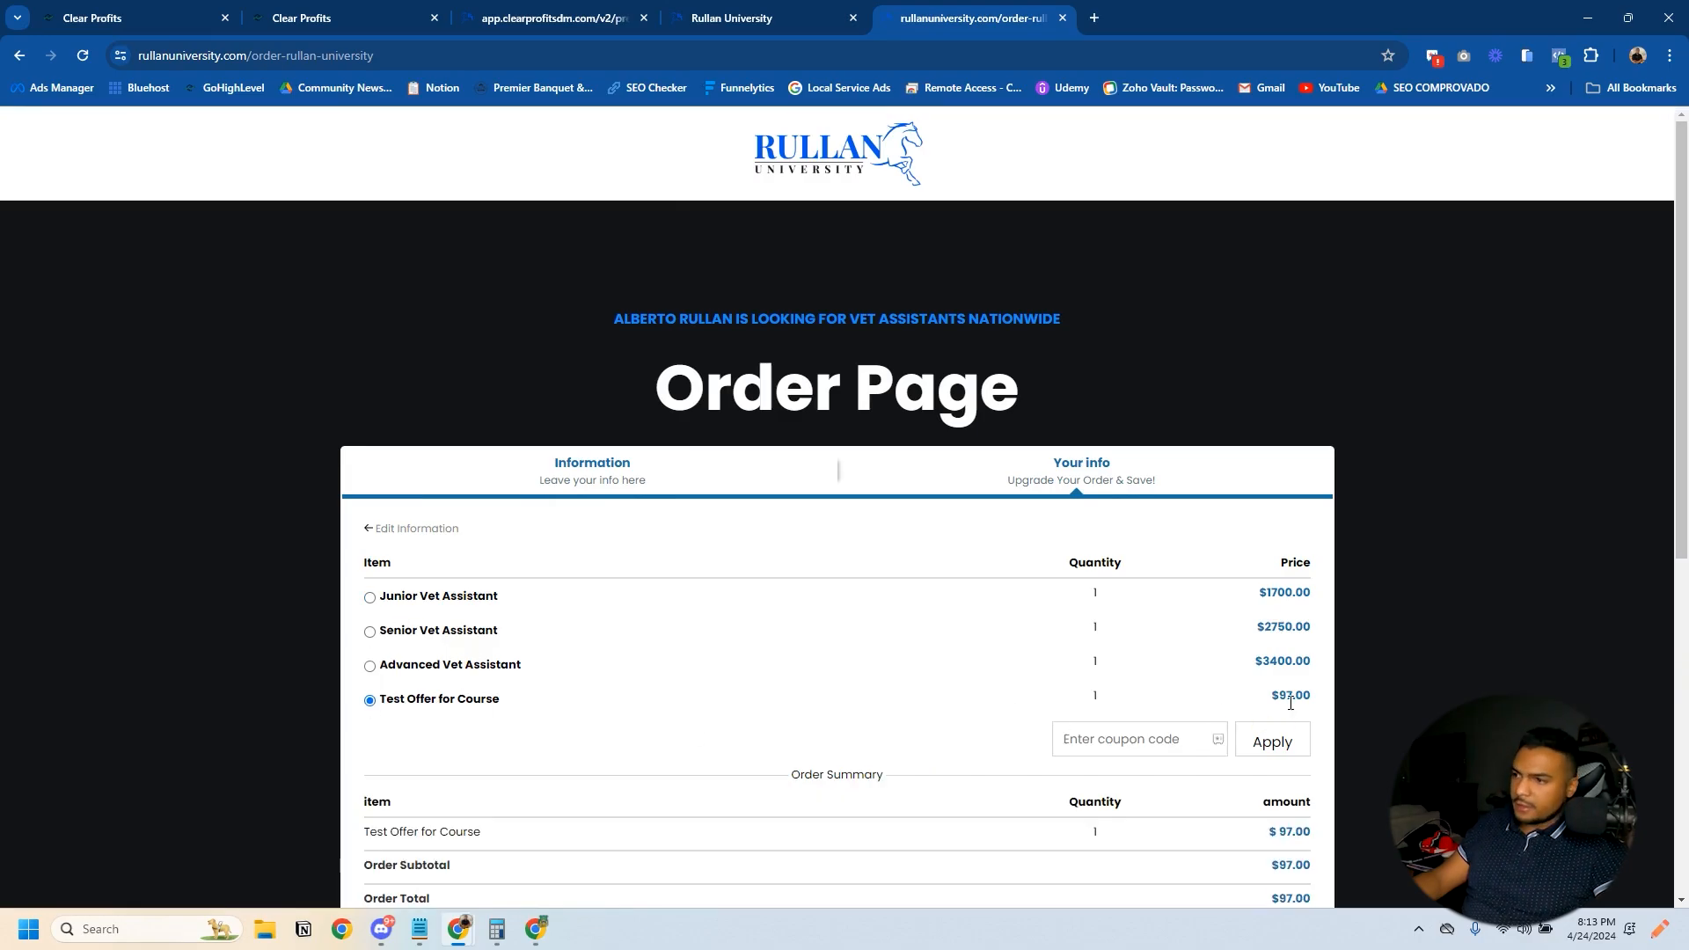
scroll(831, 673, down, 5)
scroll(811, 607, down, 2)
scroll(925, 582, up, 7)
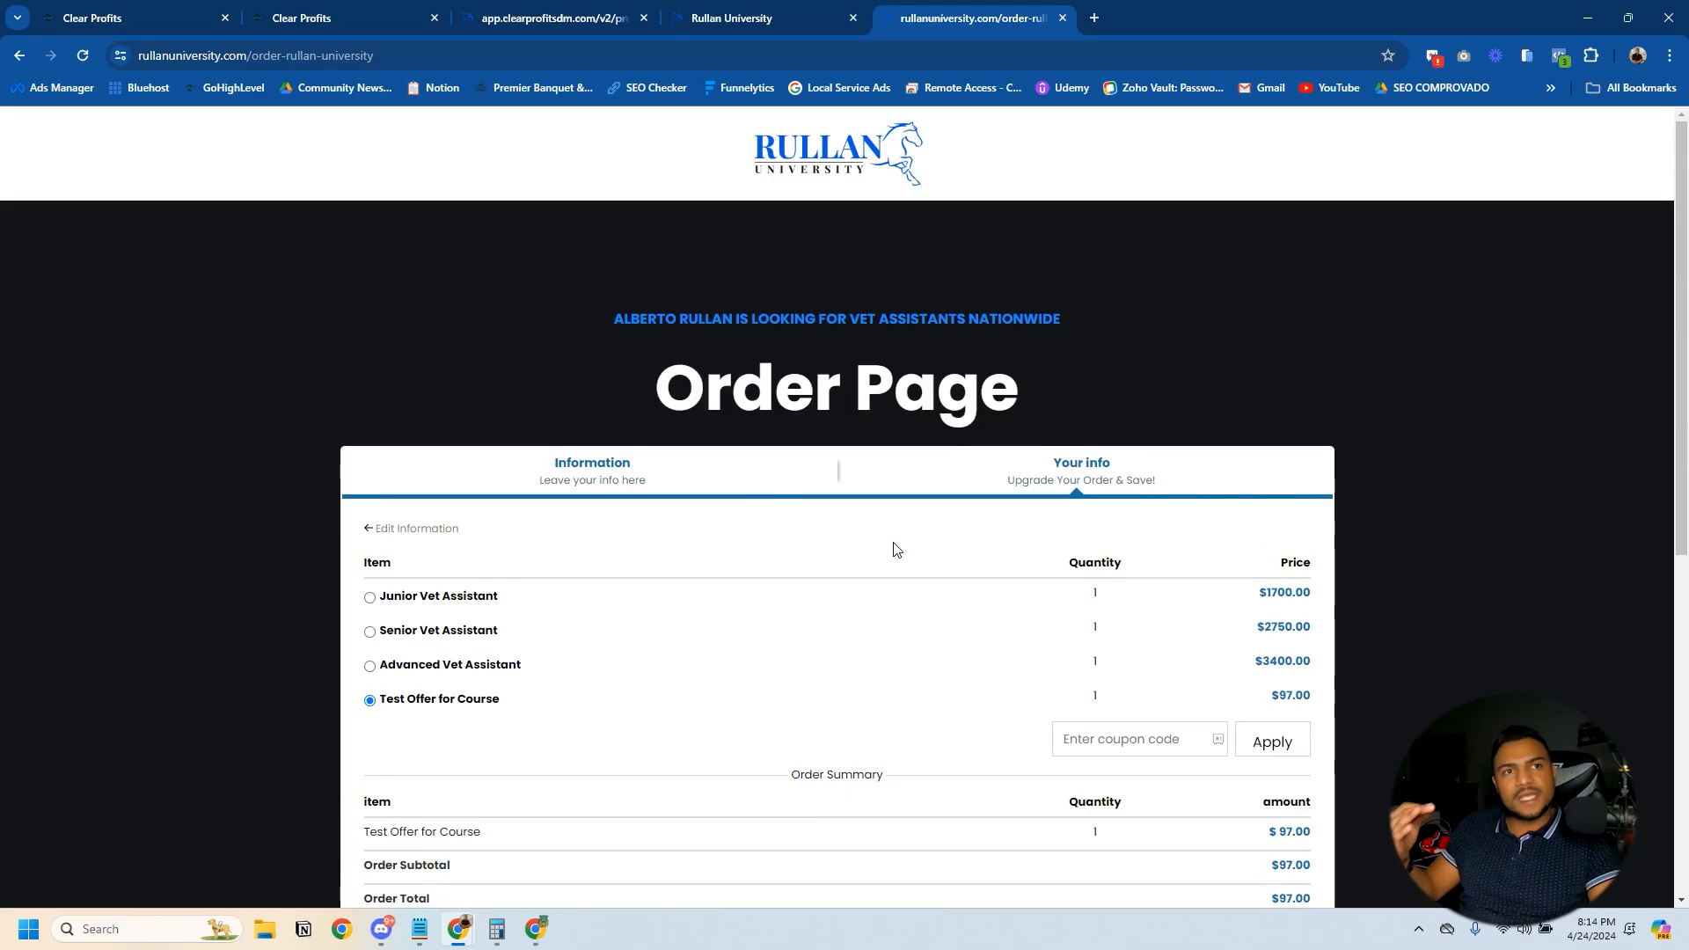
- Return to the membership course products and clone TEST COURSE
key(ctrl+1)
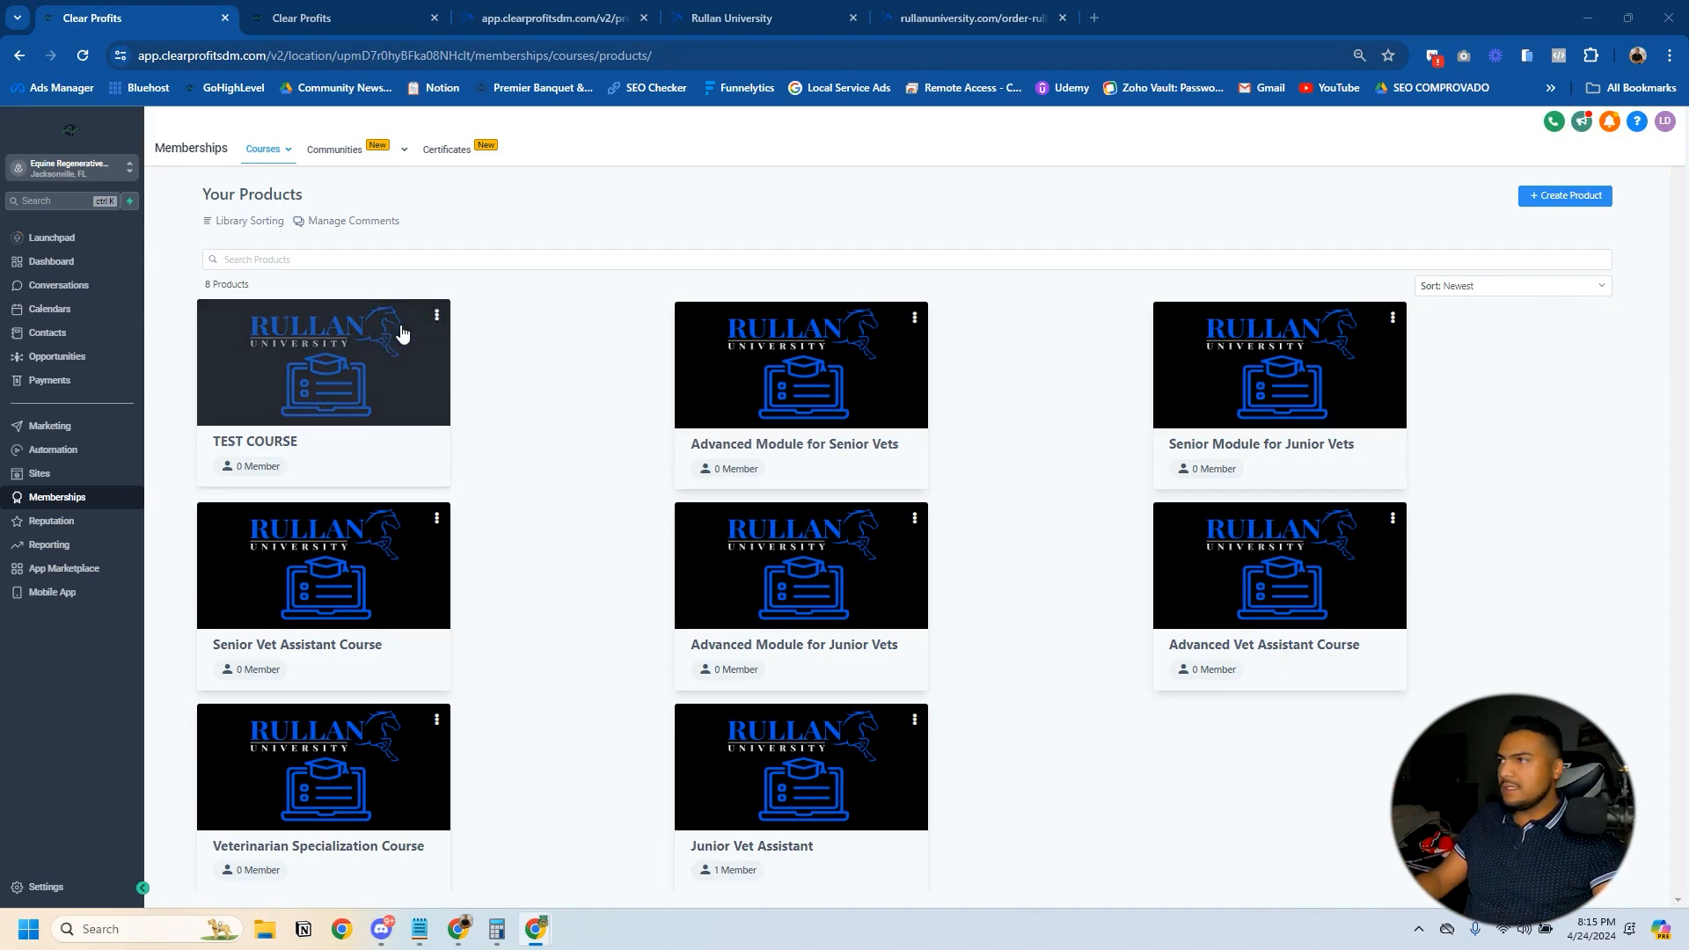
click(437, 320)
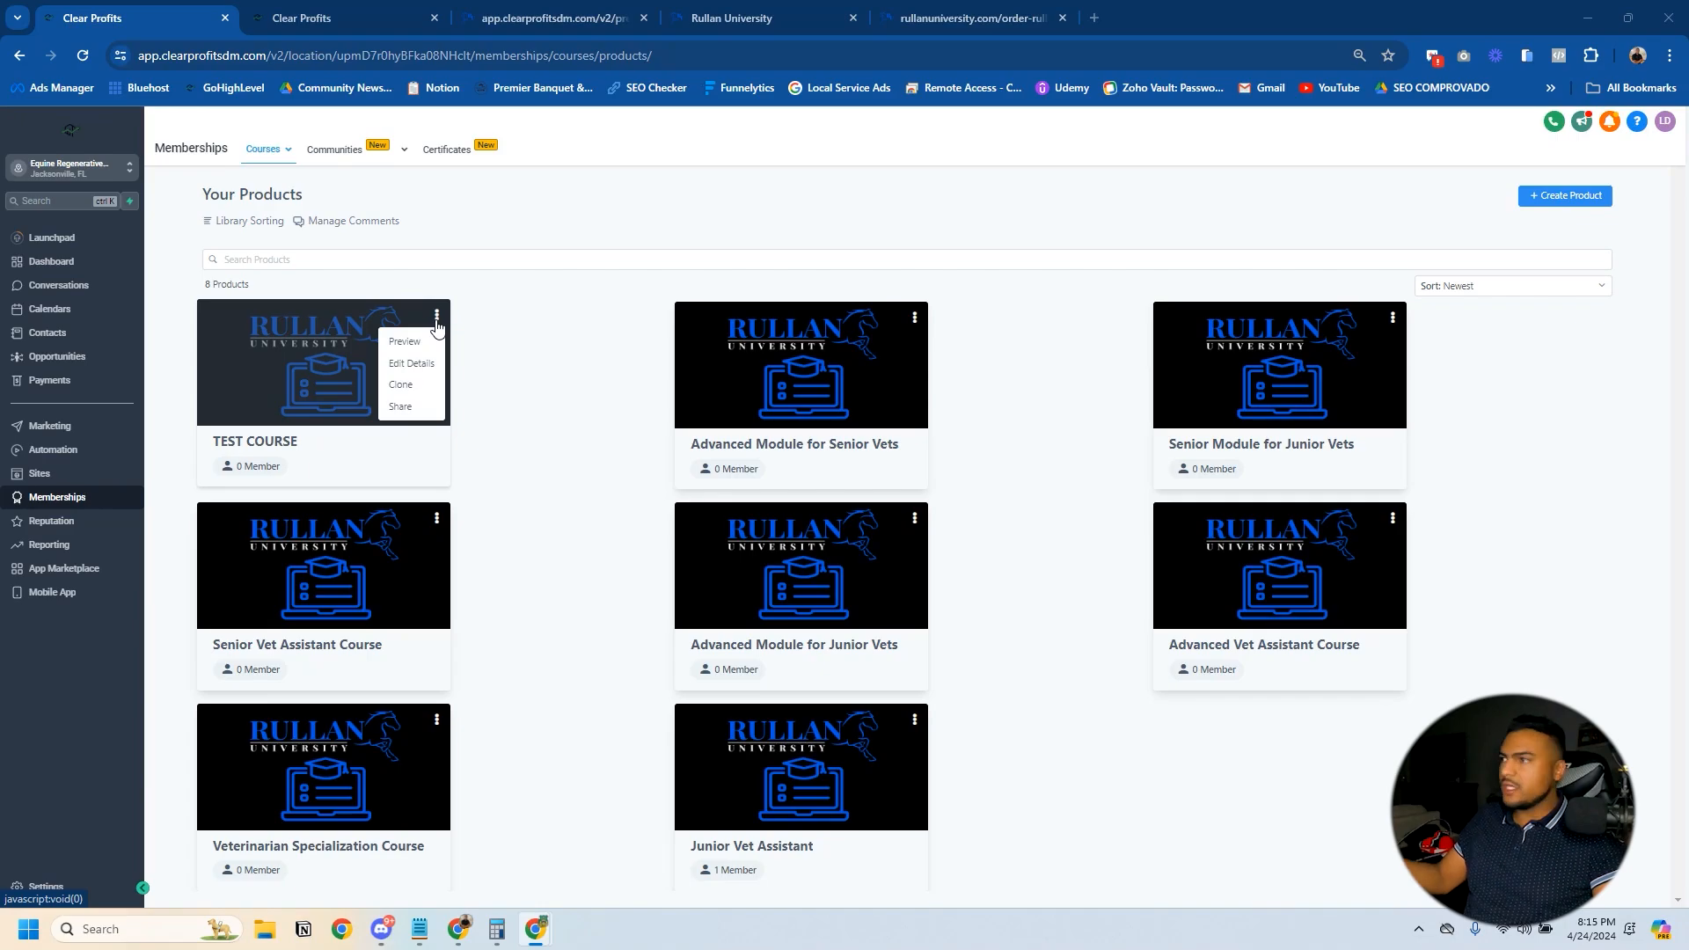
click(400, 393)
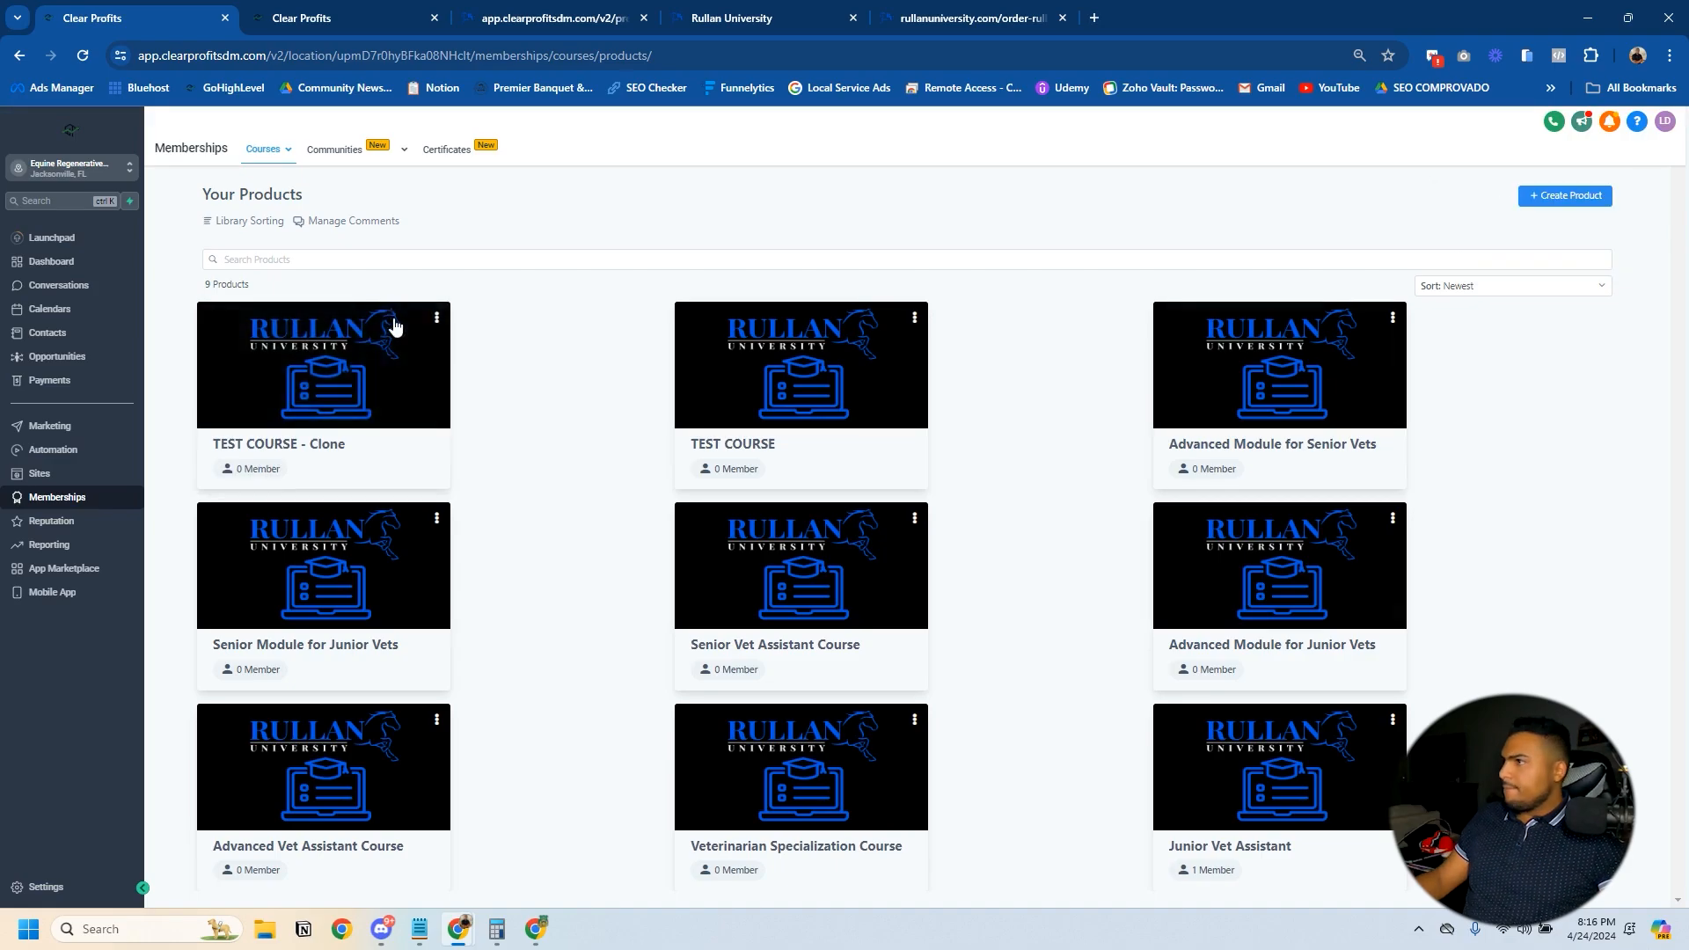
- Change the title of the cloned TEST COURSE to UPSELL COURSE and save it
click(436, 317)
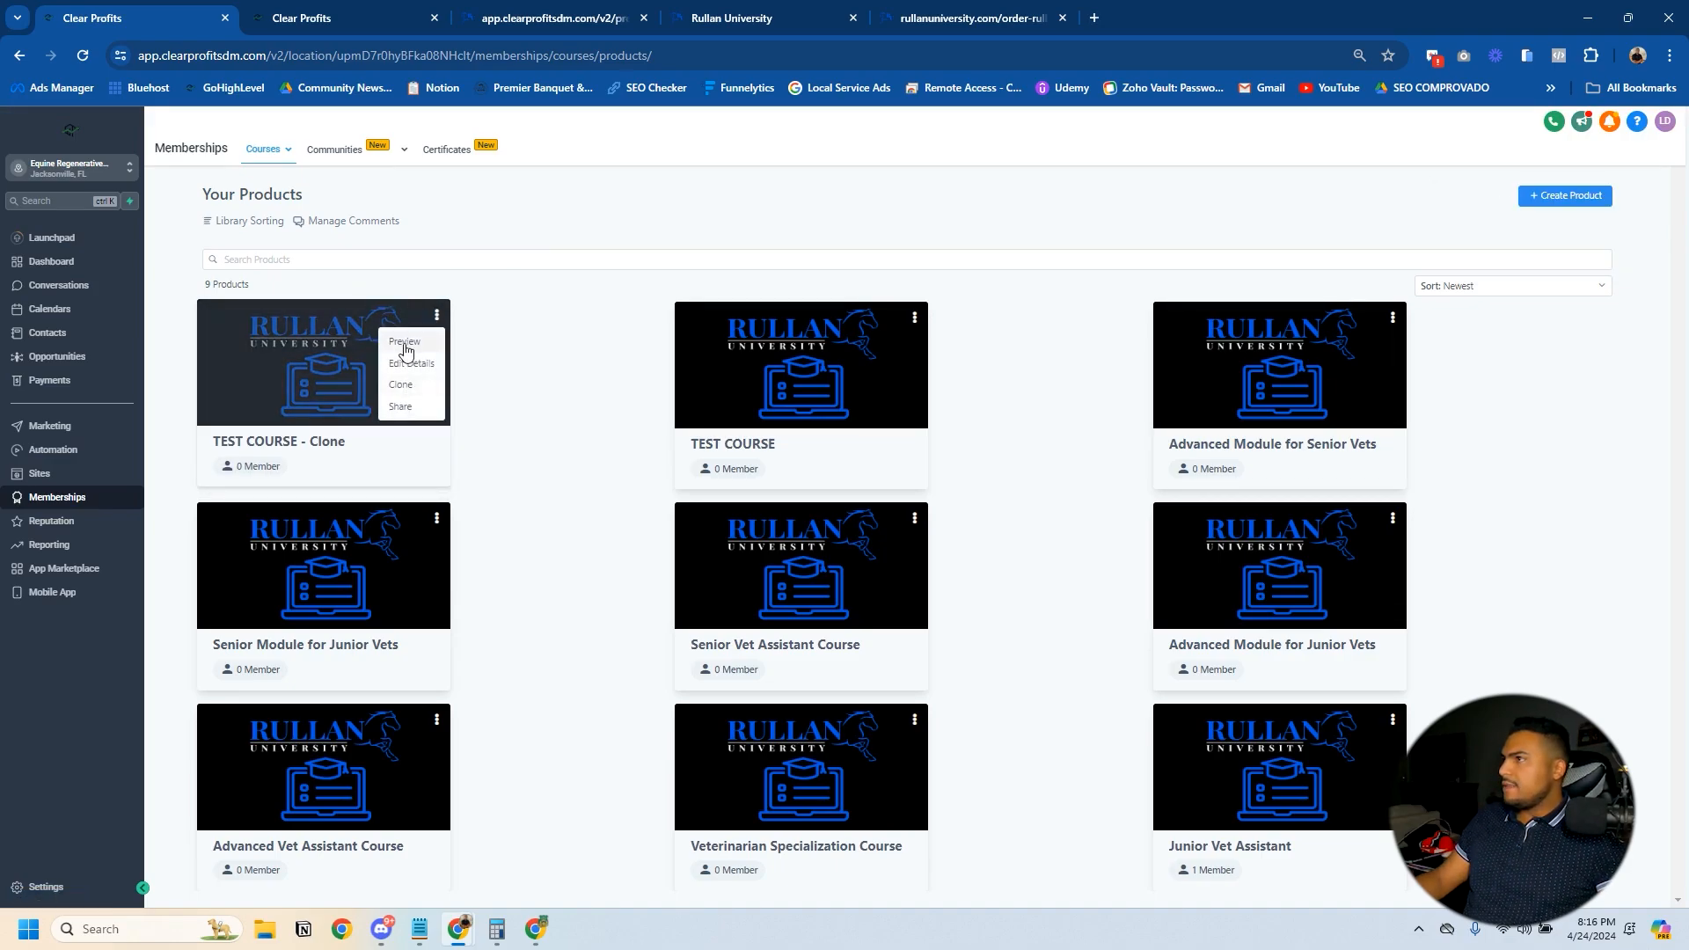
click(410, 362)
triple_click(293, 314)
text(UPSELL COURSE)
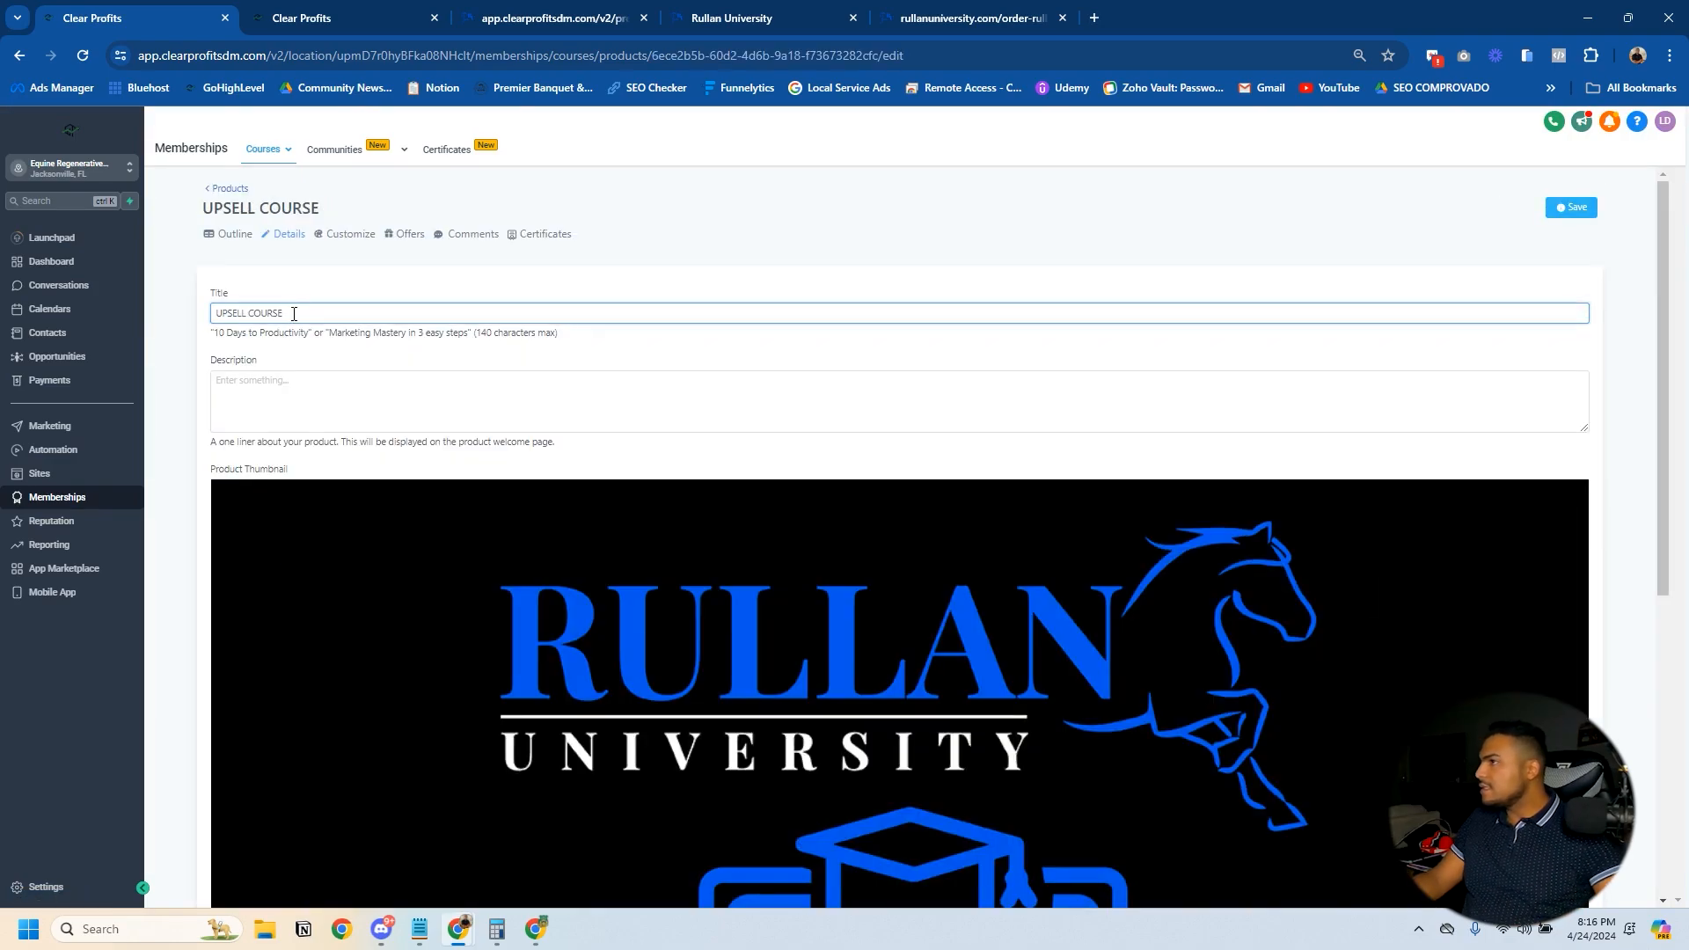
click(1014, 388)
click(1571, 206)
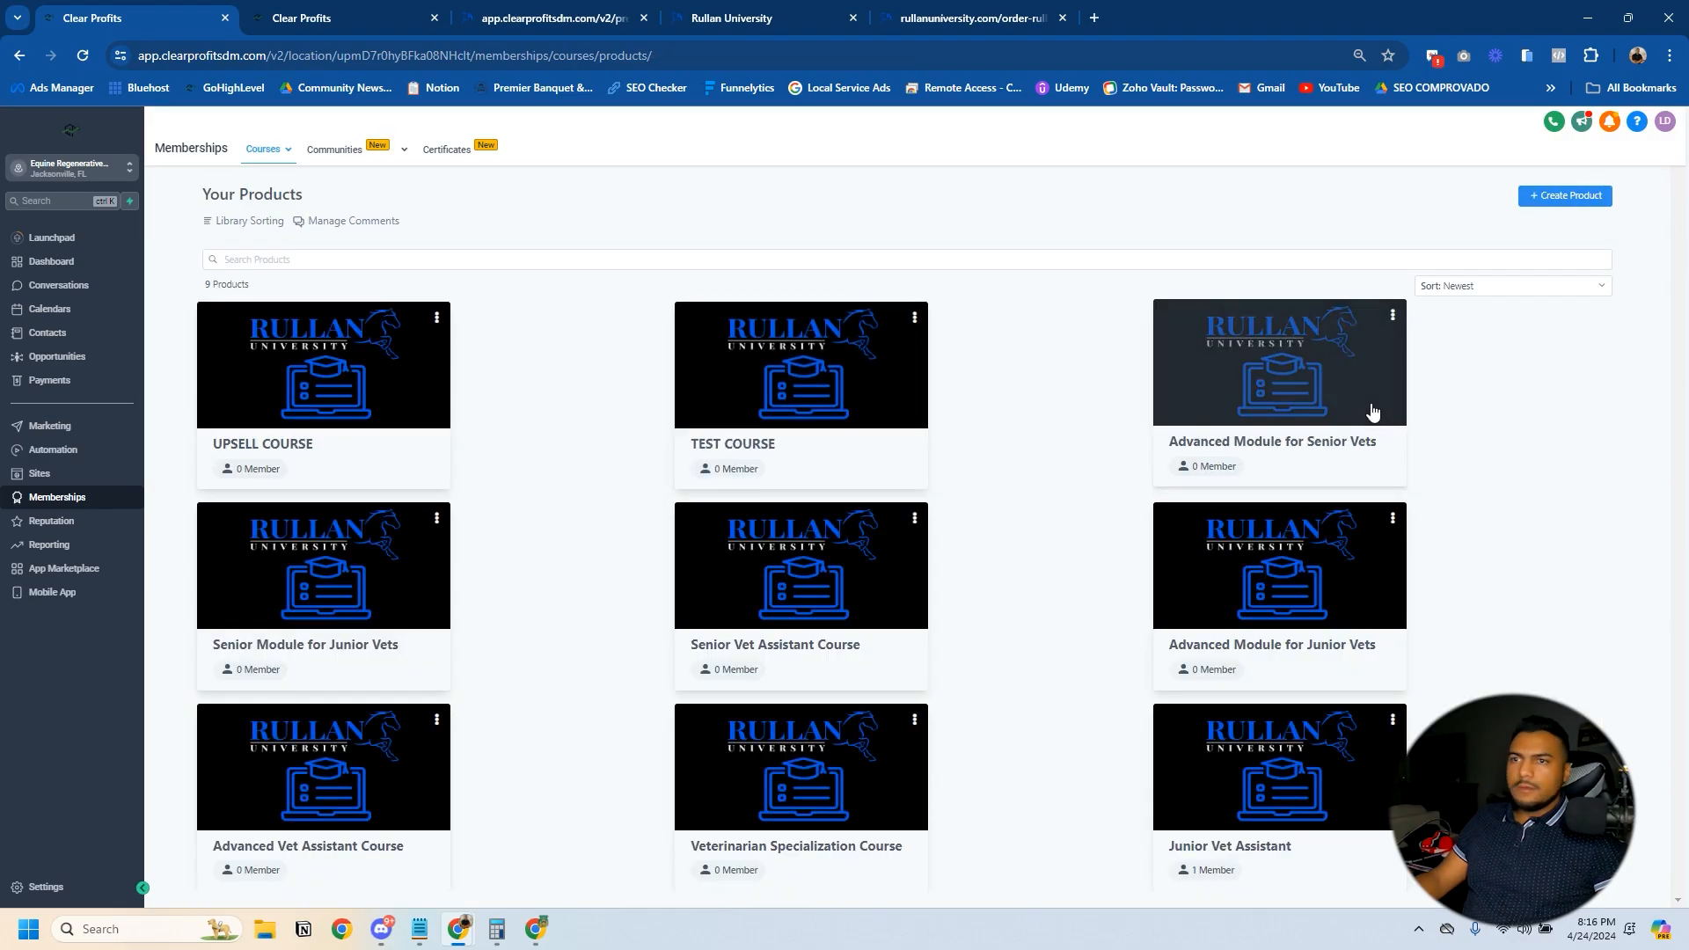
- Start a new course offer titled Upsell Course that includes the UPSELL COURSE product
mouse_move(264, 150)
click(253, 223)
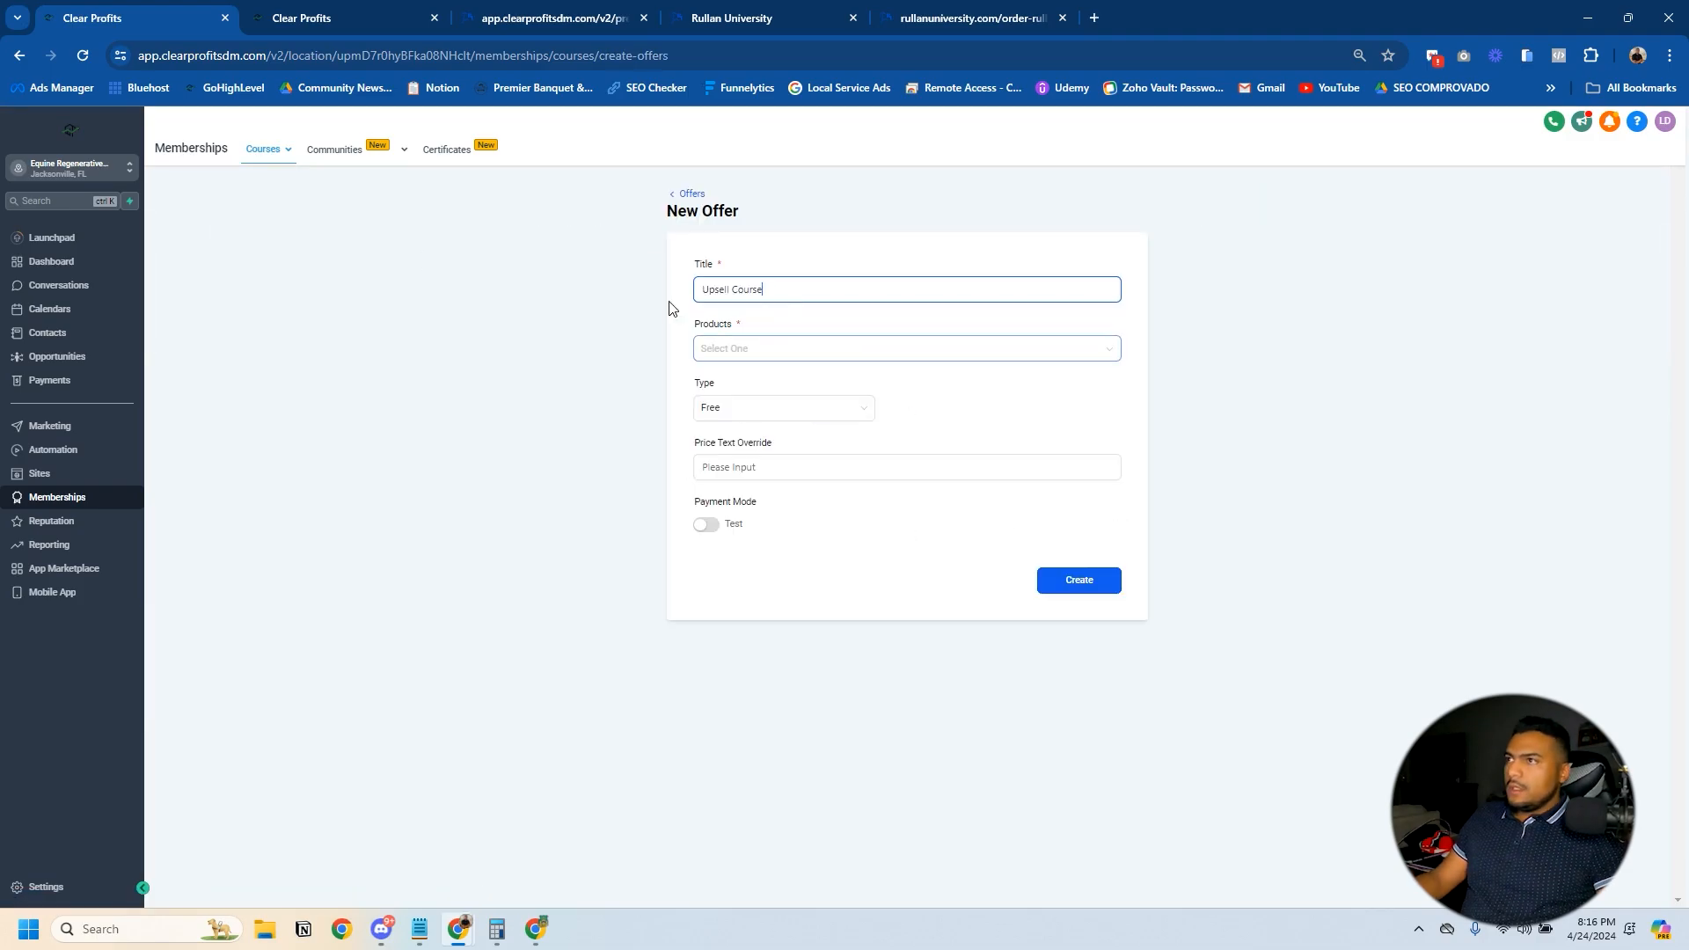
click(758, 350)
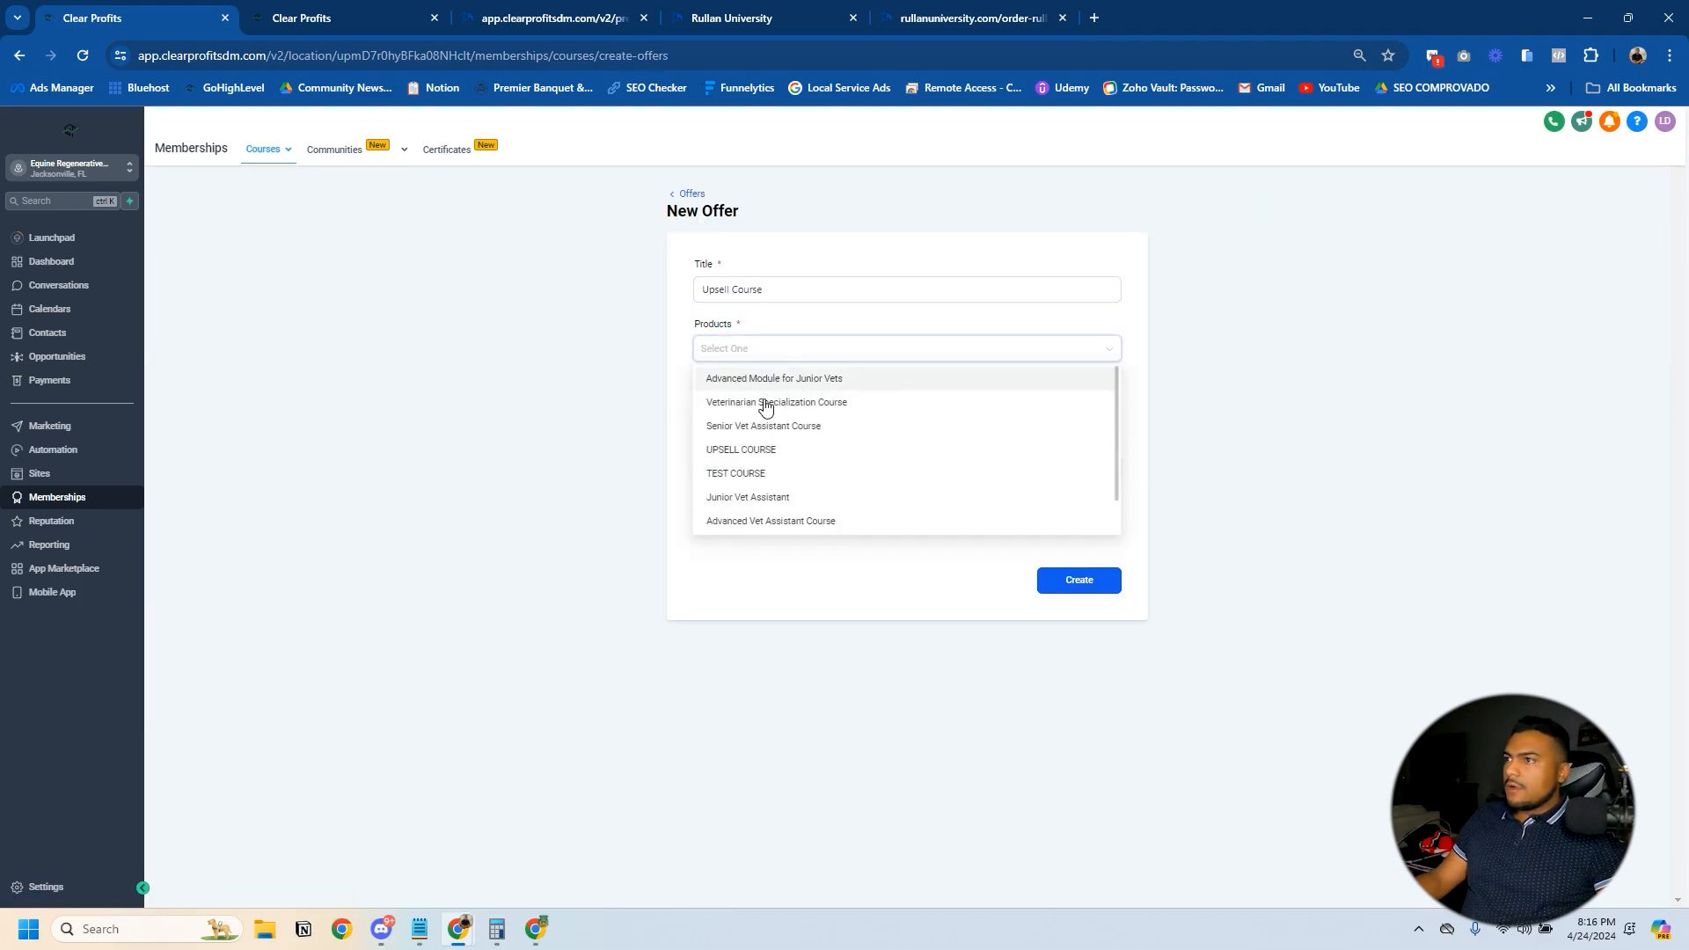
click(836, 450)
- Make the offer a One Time payment of 47 USD in Live payment mode and create it
click(762, 423)
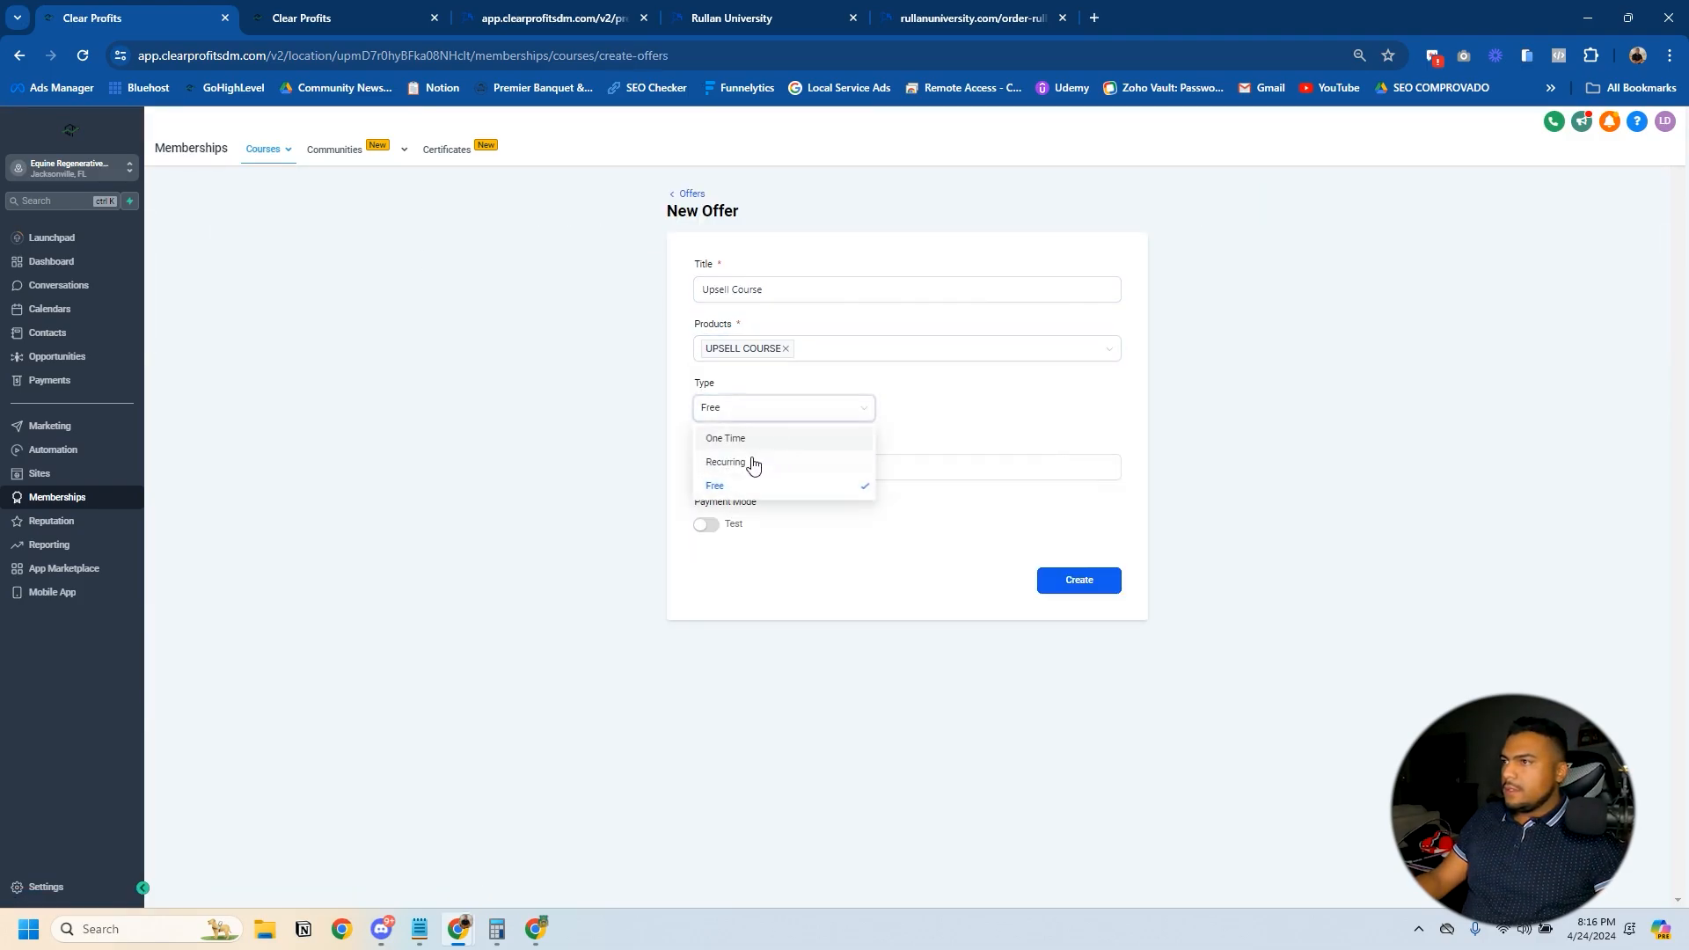
click(758, 440)
click(942, 403)
text(4)
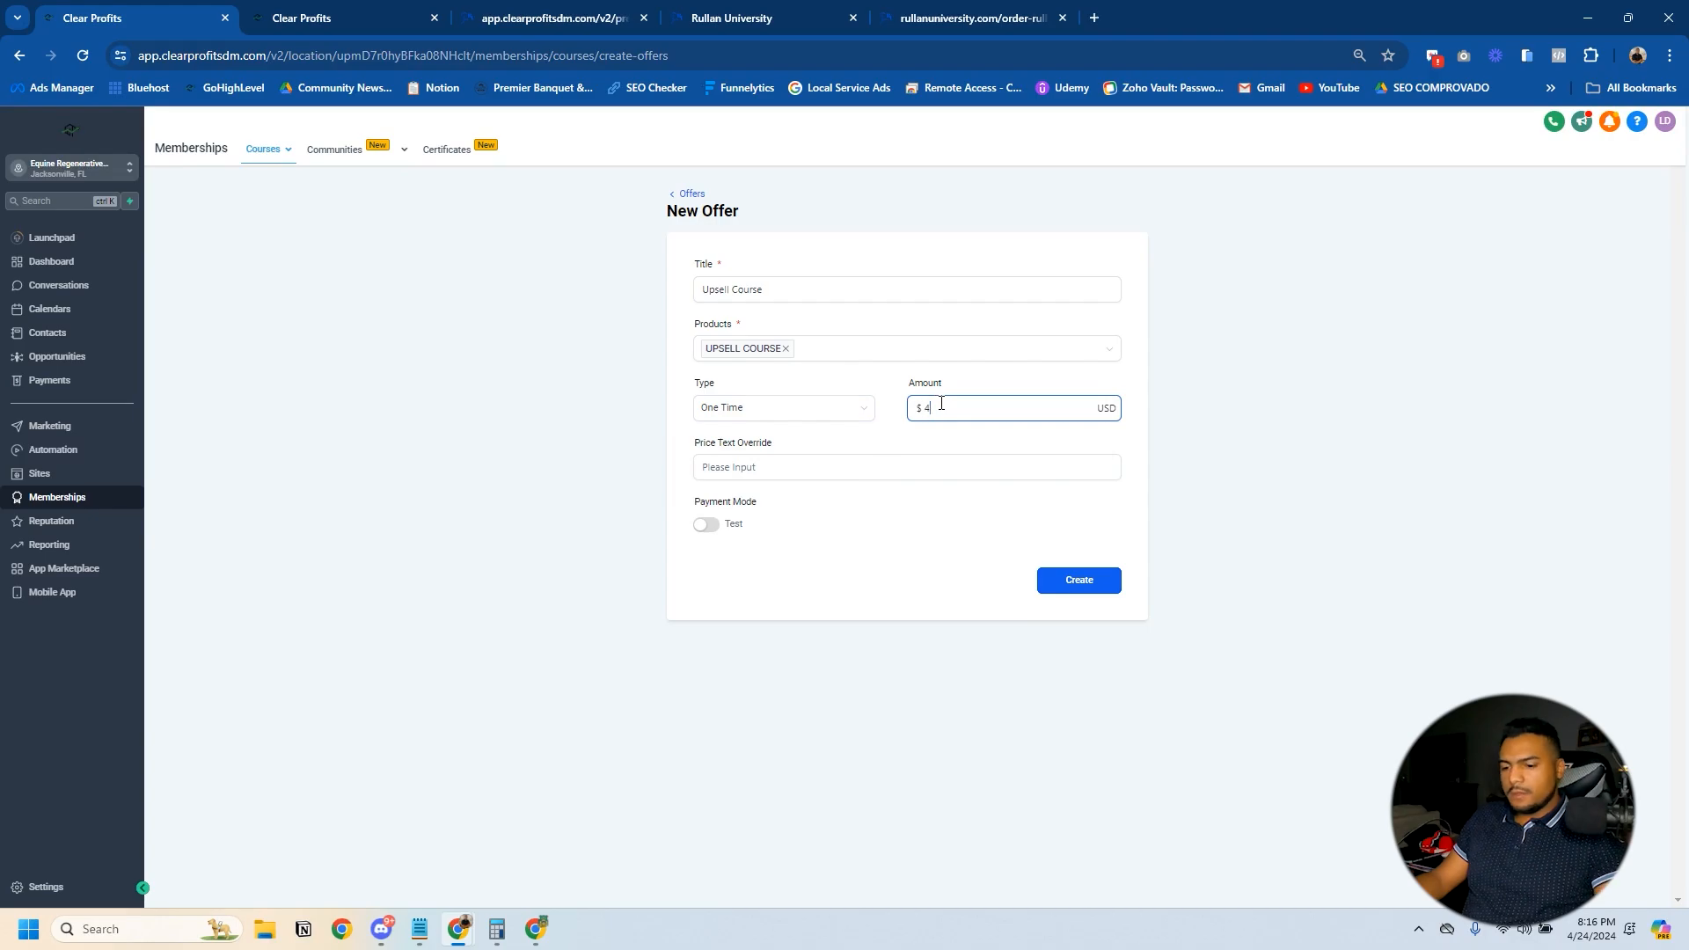
text(7)
click(705, 525)
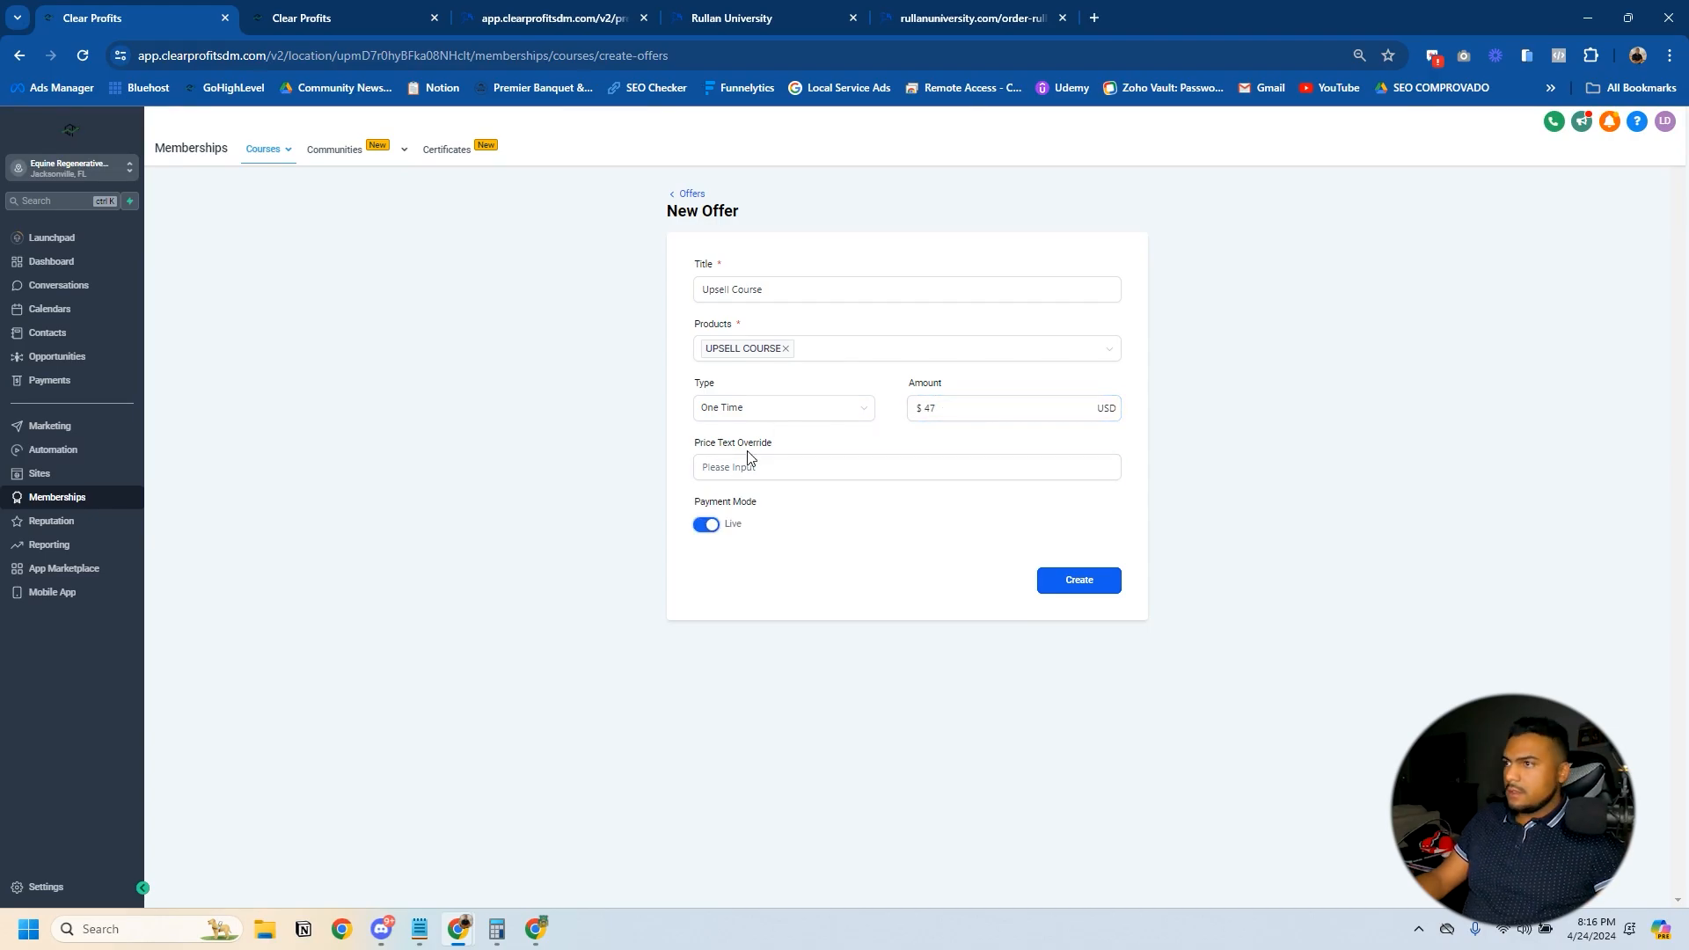
click(1107, 588)
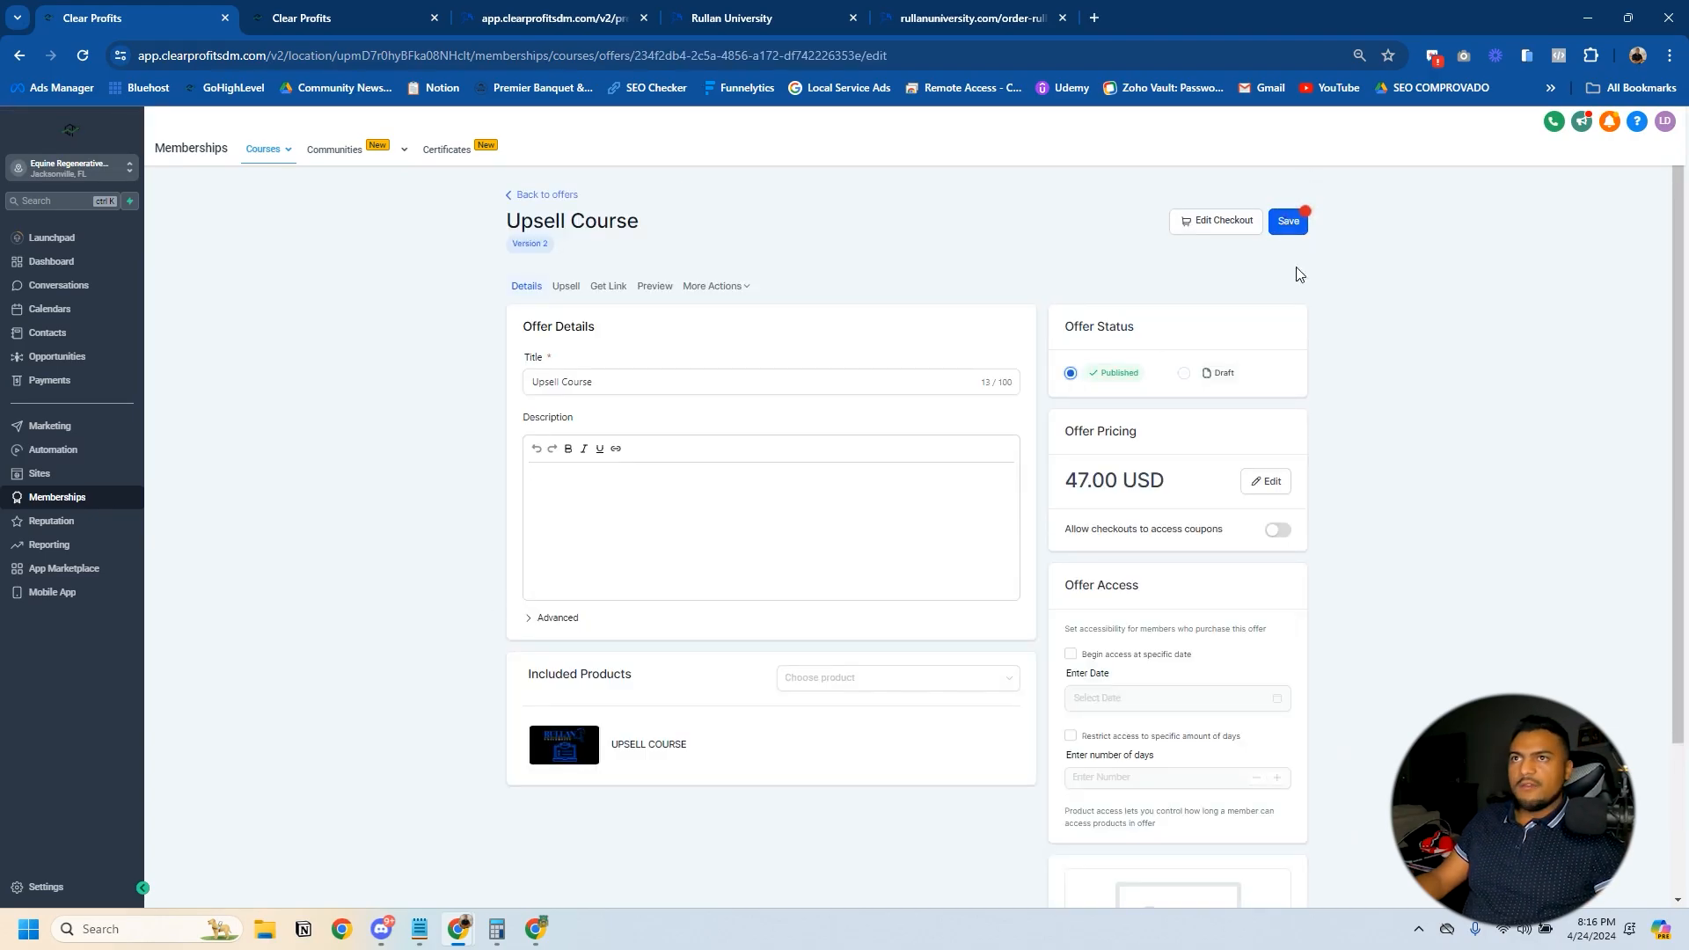
- Publish the Upsell Course offer with the Rullan University course thumbnail as its image and save it
scroll(1165, 686, down, 3)
click(1113, 858)
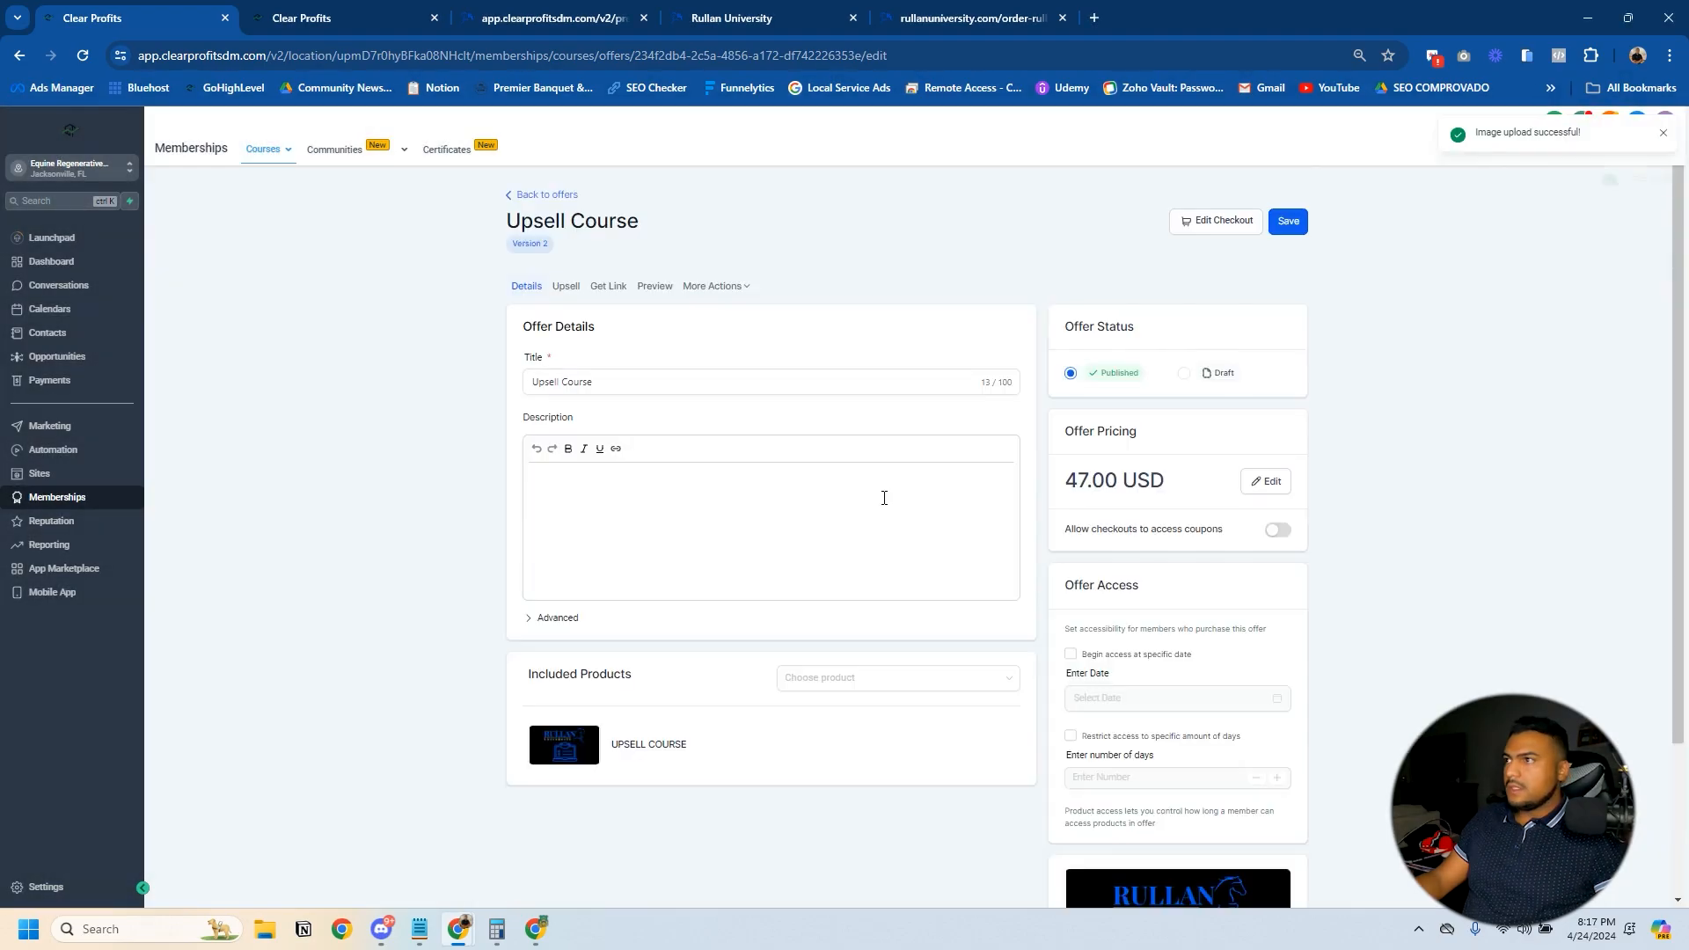
- Open the upsell settings of the Test Offer for Course offer and start adding an upsell
mouse_move(268, 164)
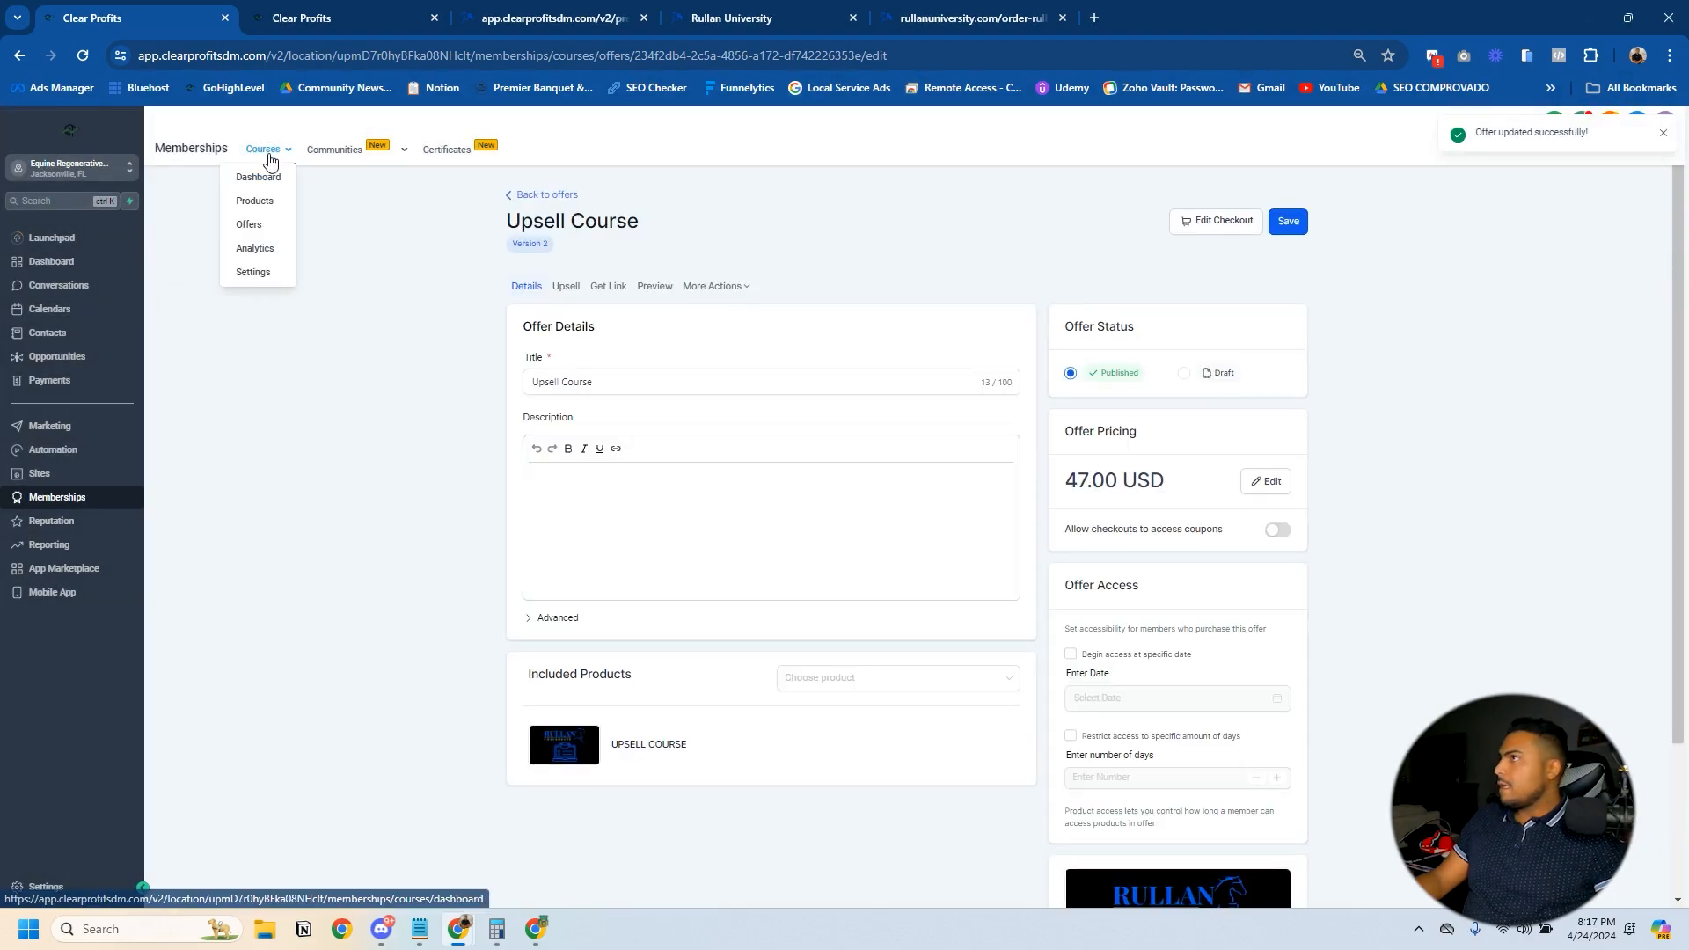
click(249, 226)
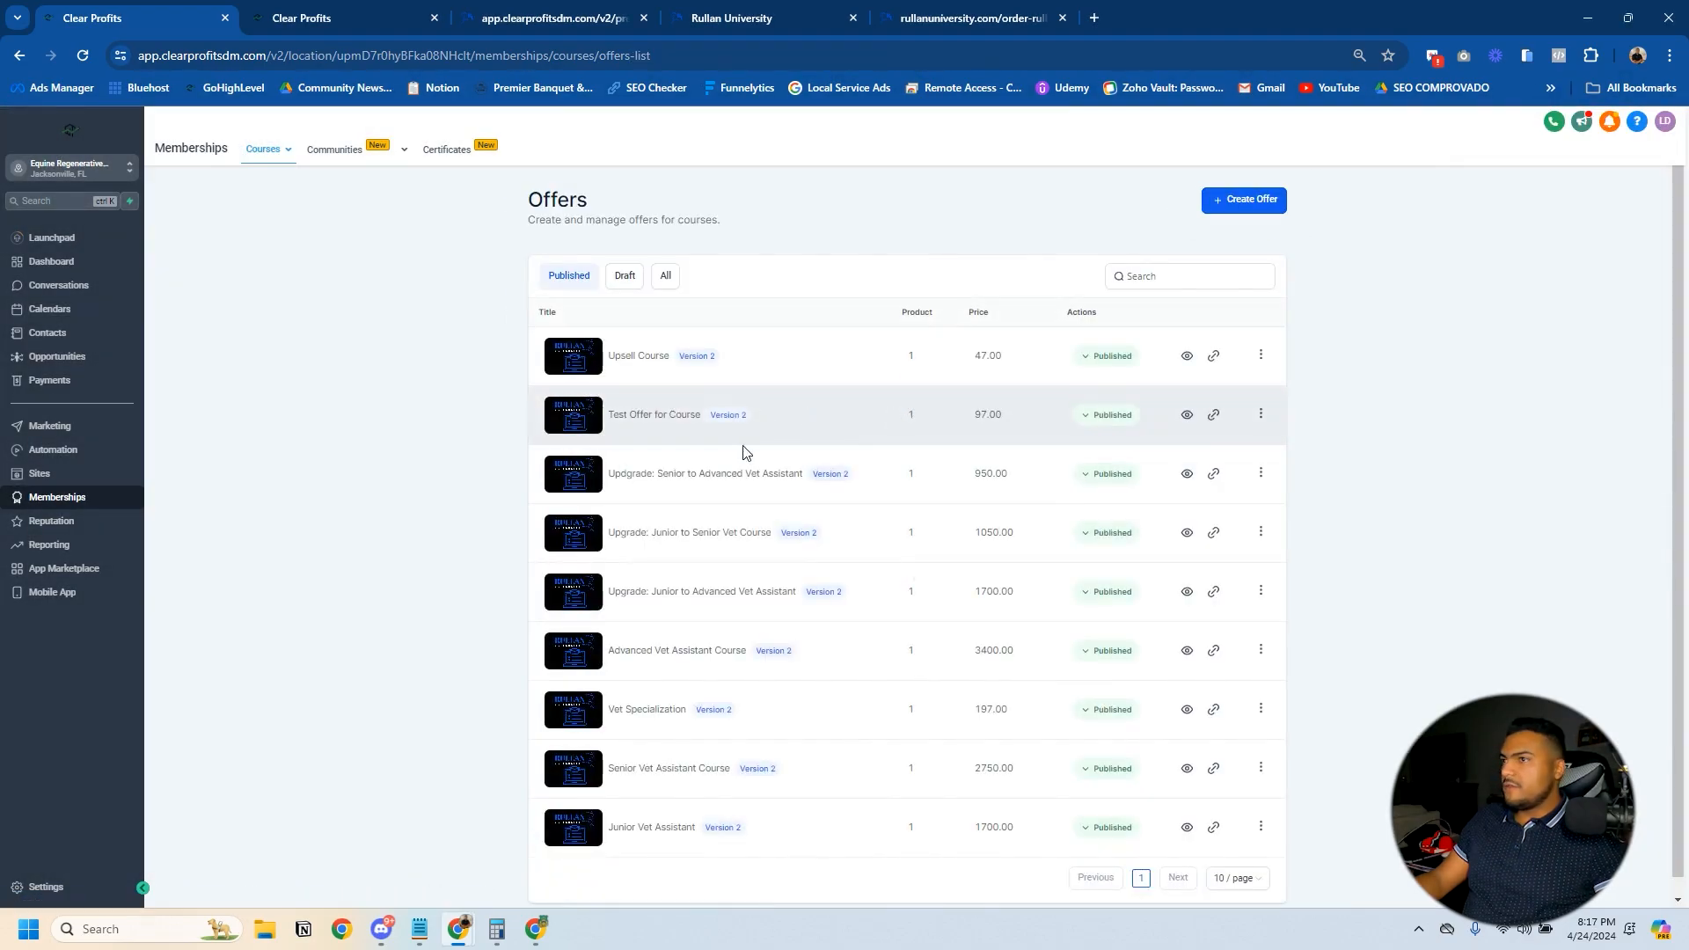
click(663, 421)
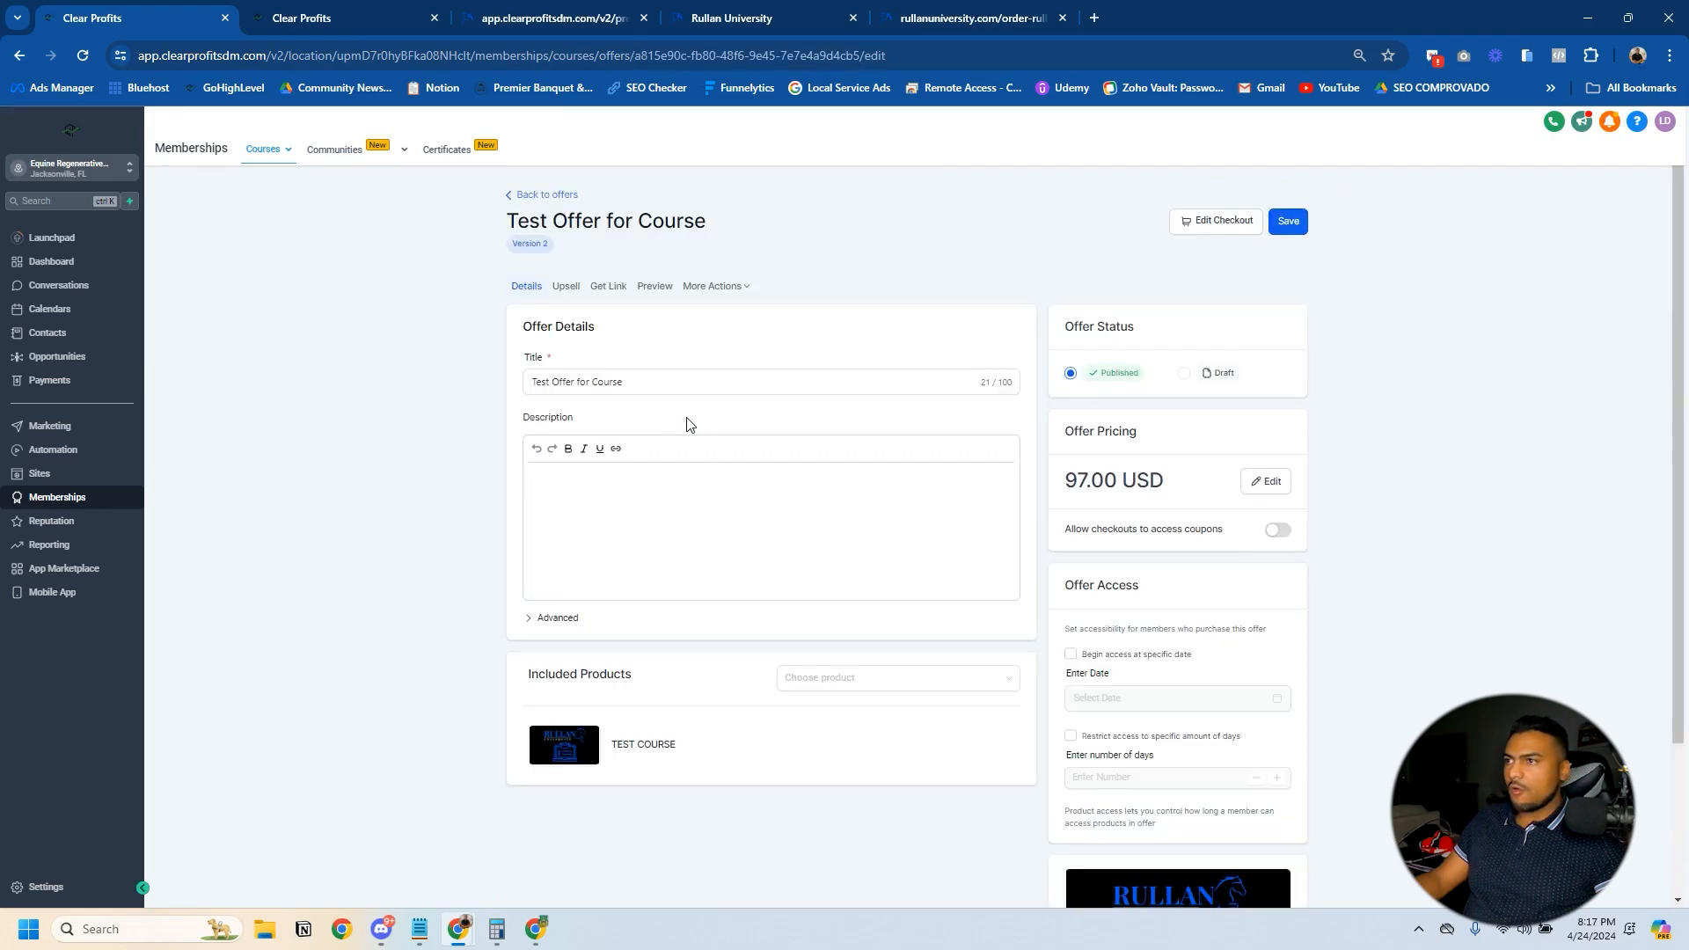
click(566, 291)
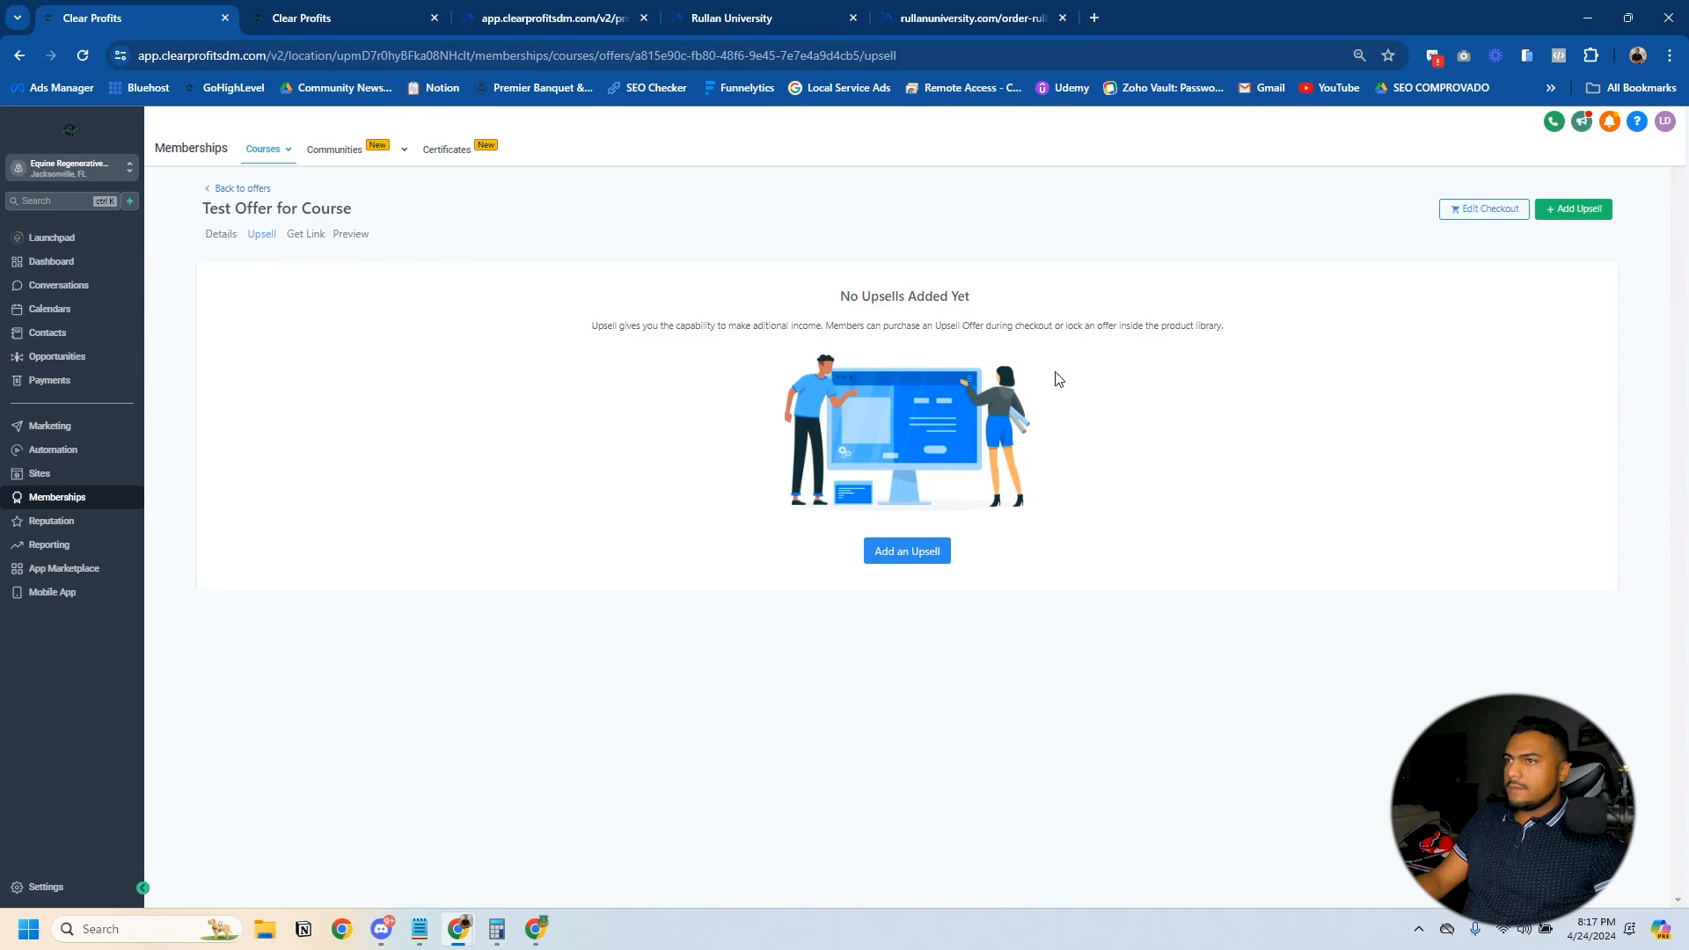
click(904, 559)
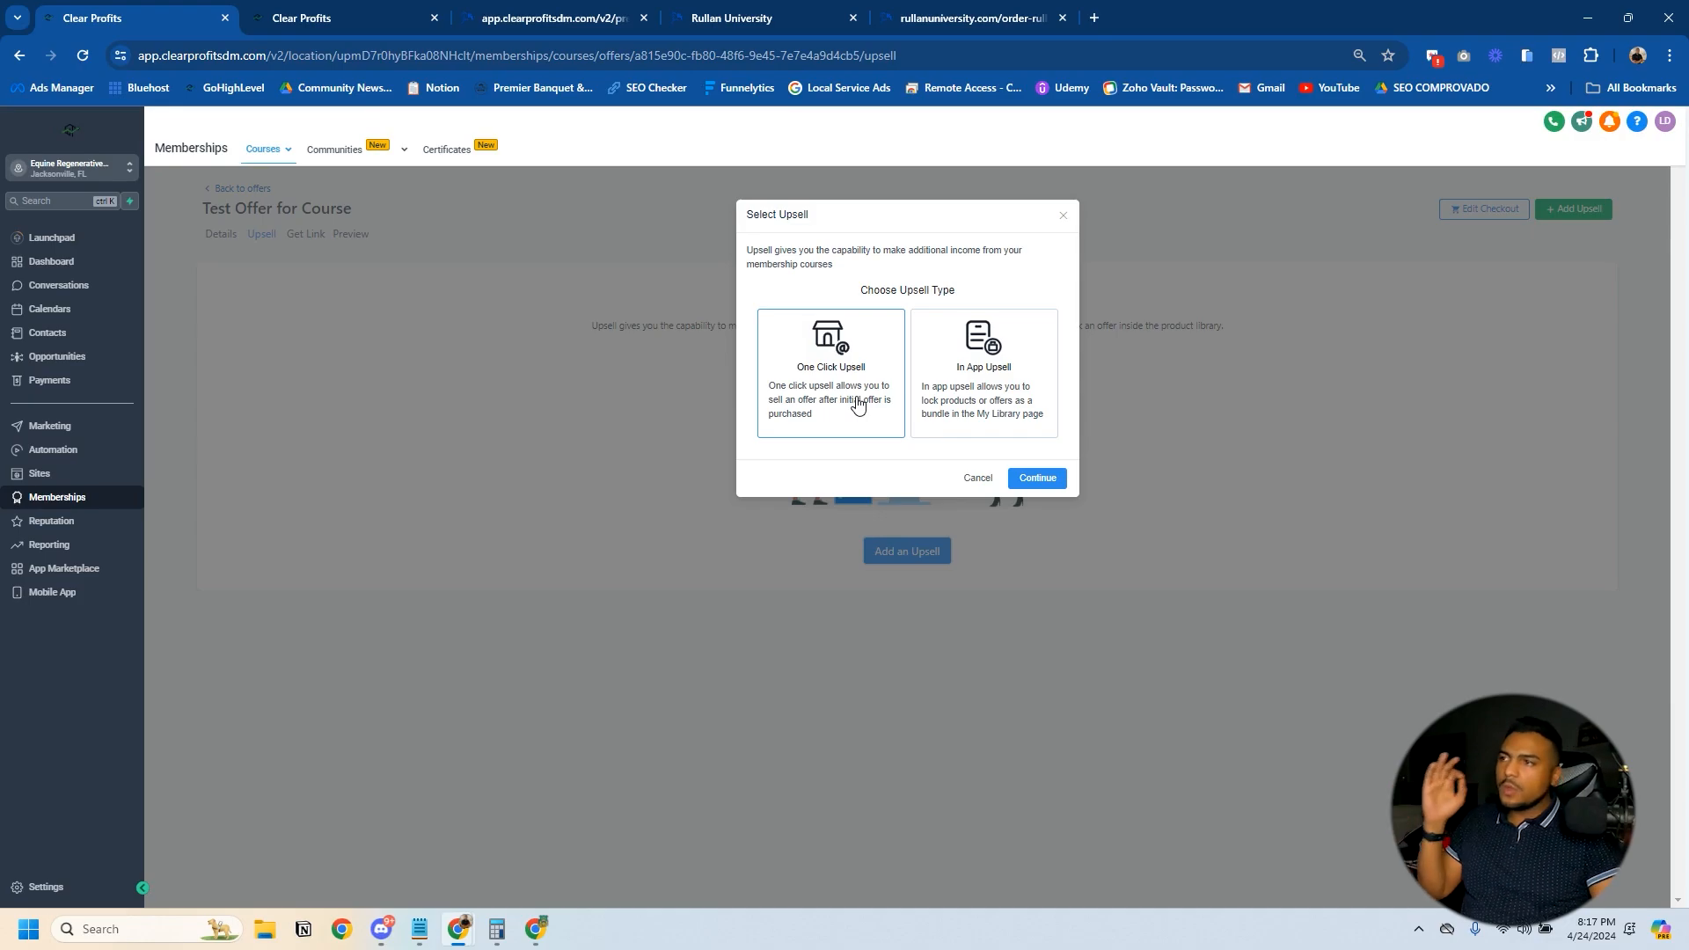
- View the Test Offer for Course checkout page, and choose In App Upsell as the upsell type
click(741, 9)
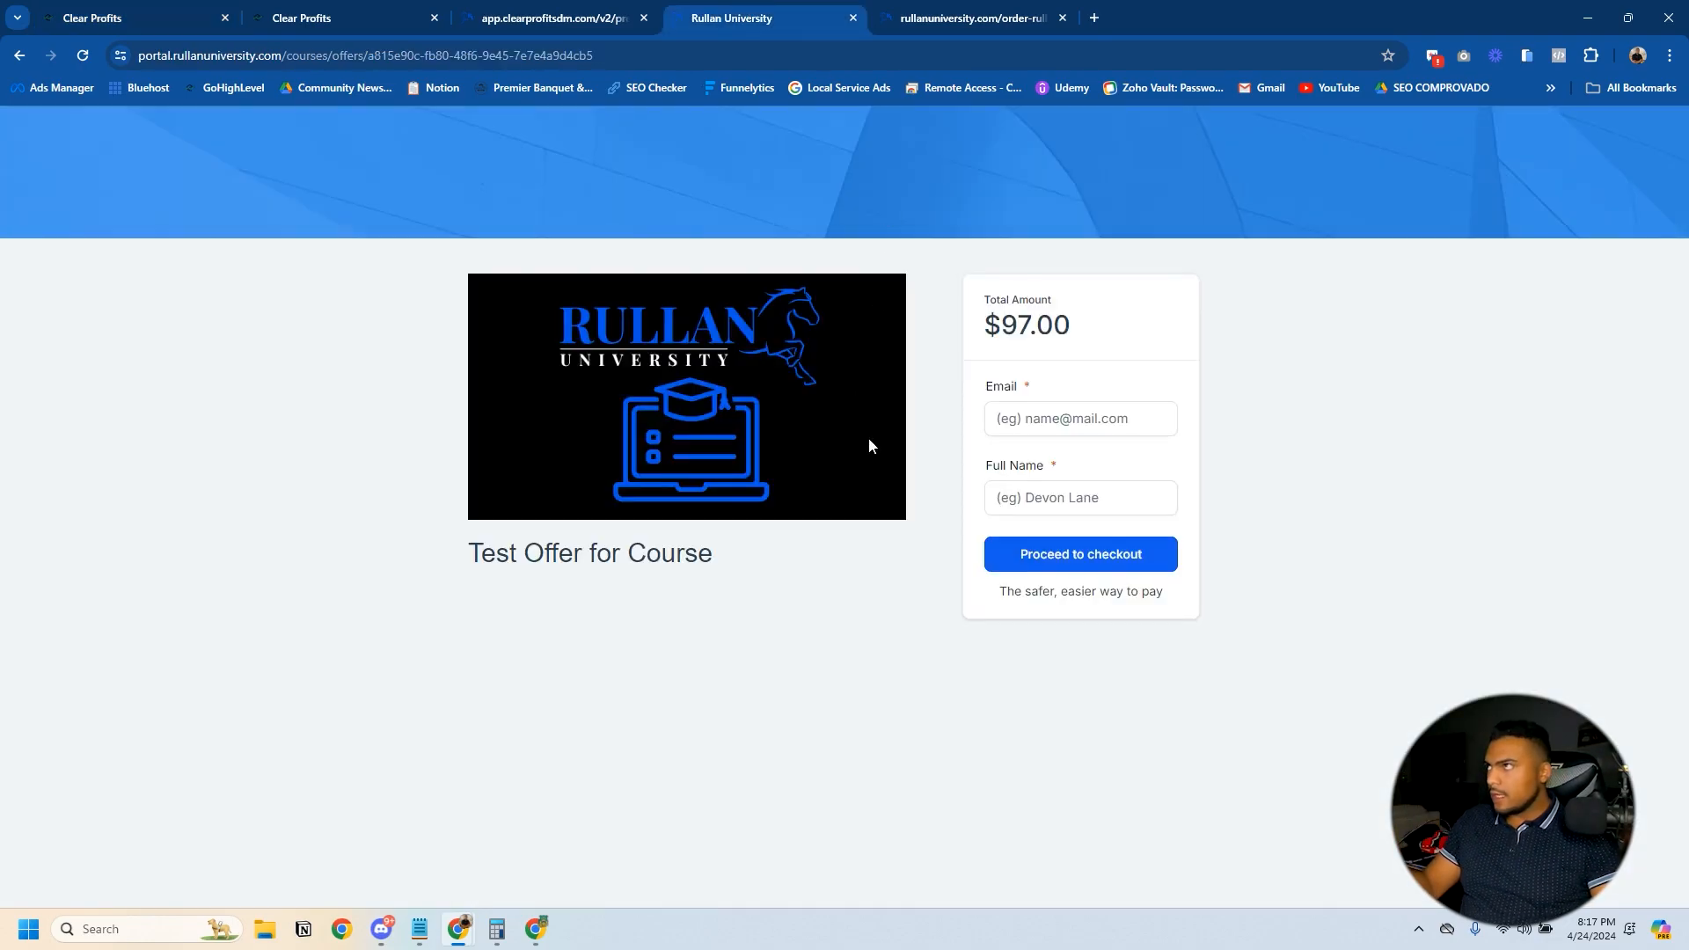
click(132, 18)
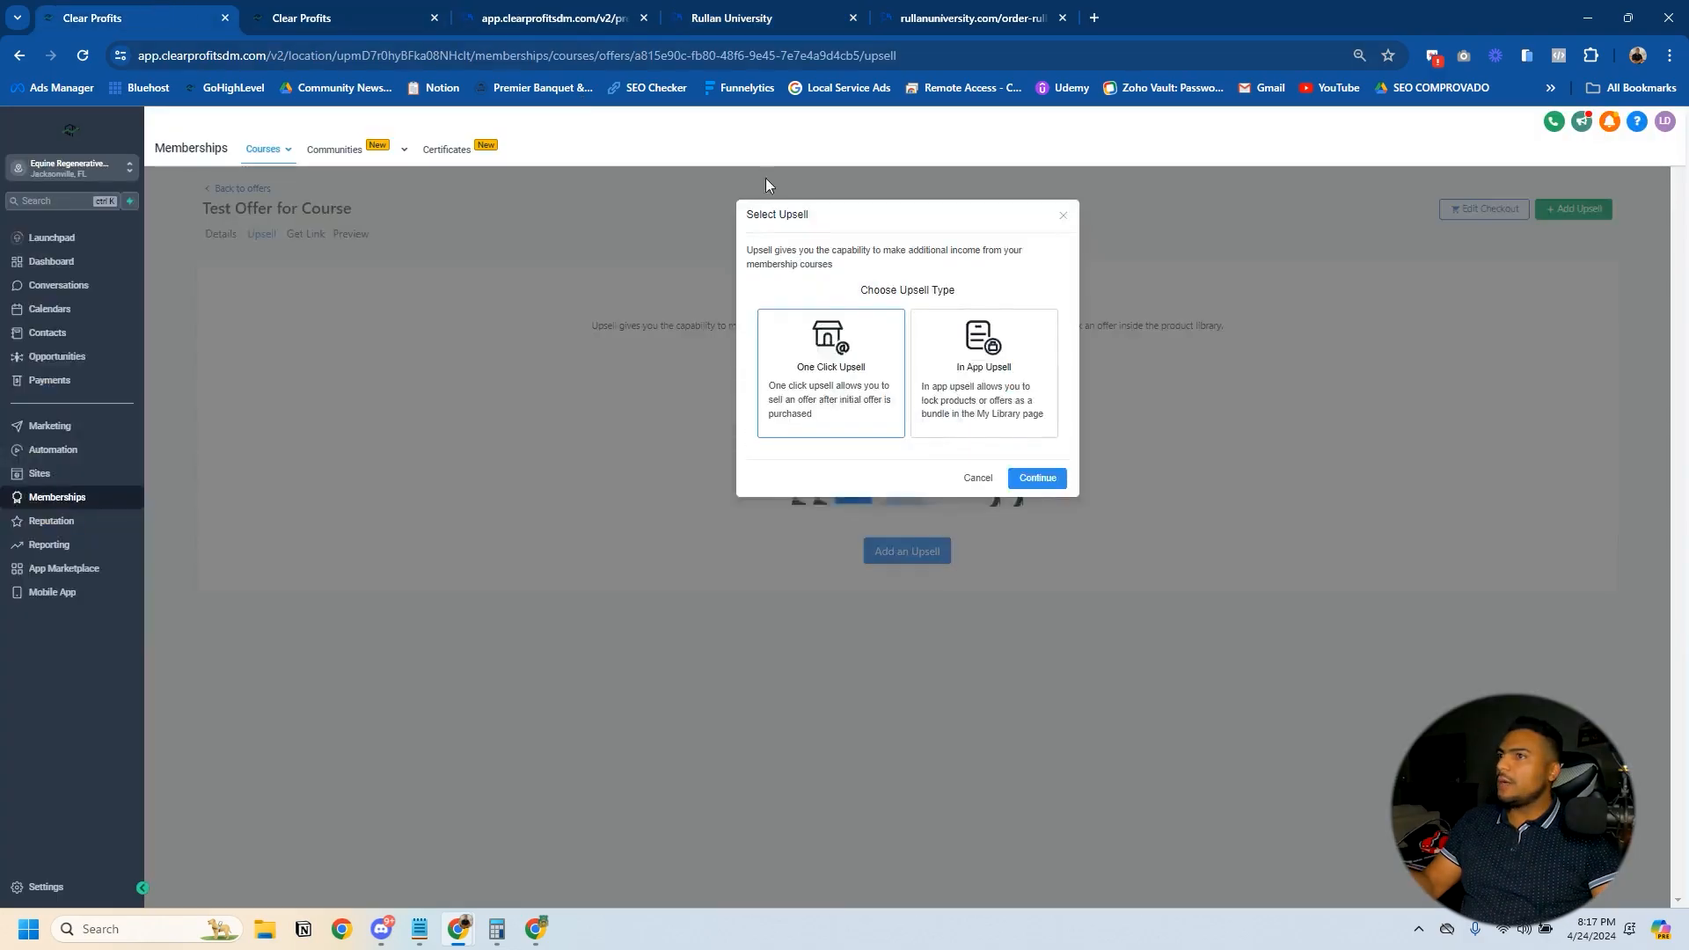
click(983, 383)
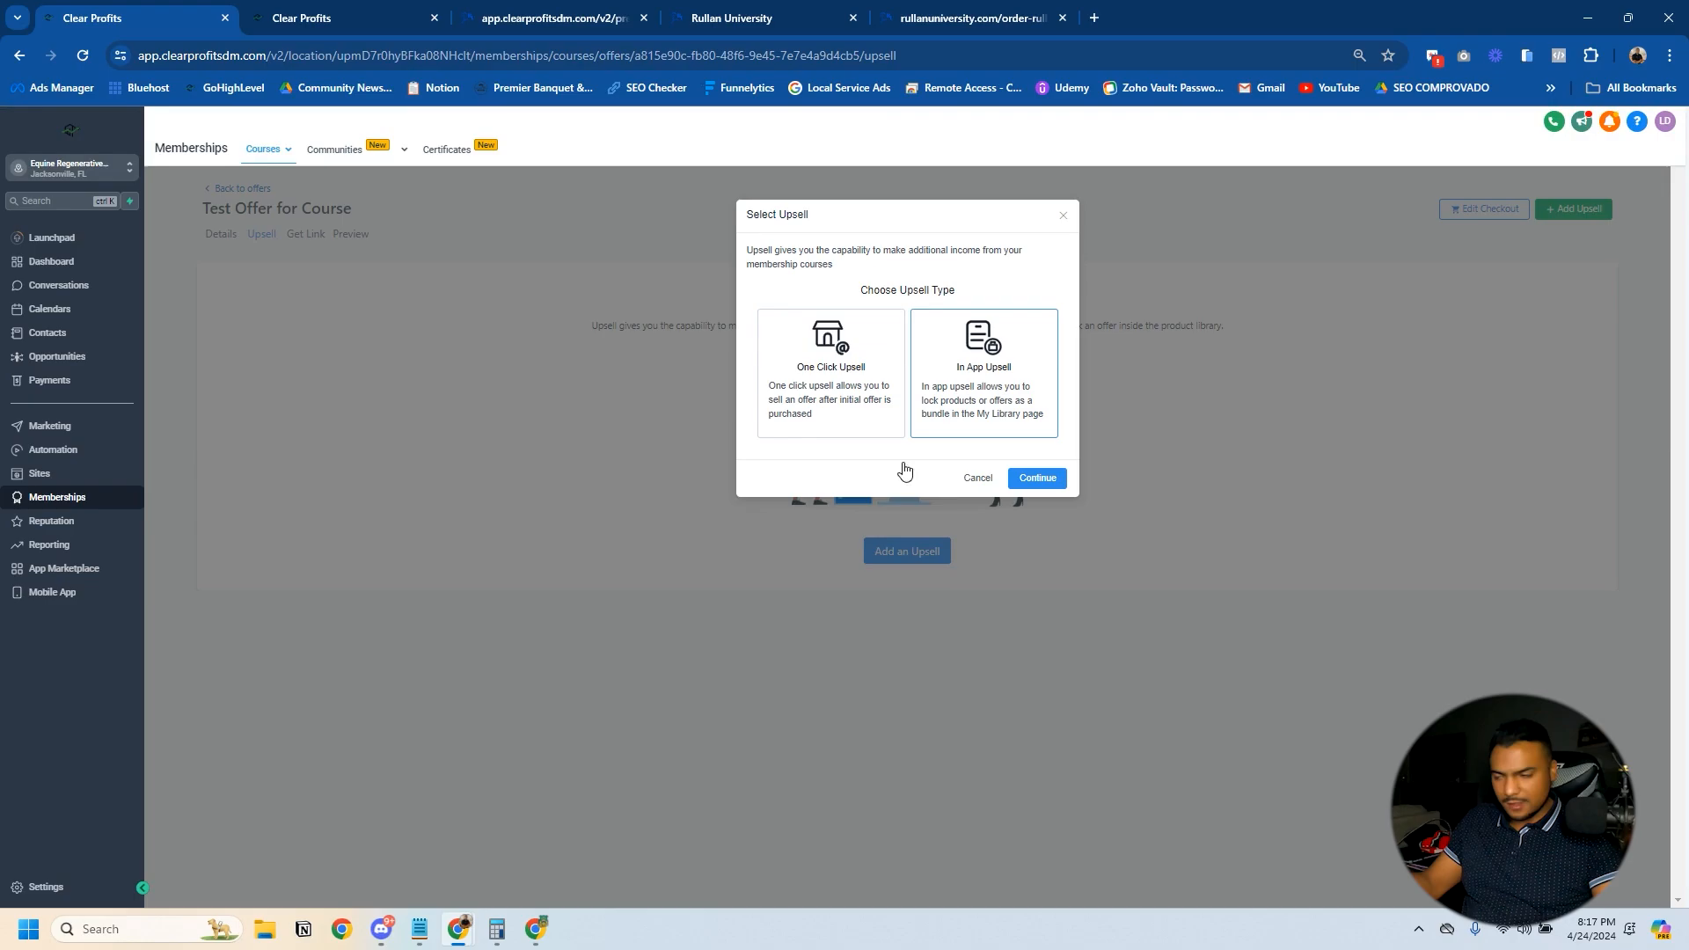
- In the incognito member portal, examine how locked courses appear in the course library and how the Advanced Module's enrollment payment form looks
mouse_move(456, 919)
click(551, 831)
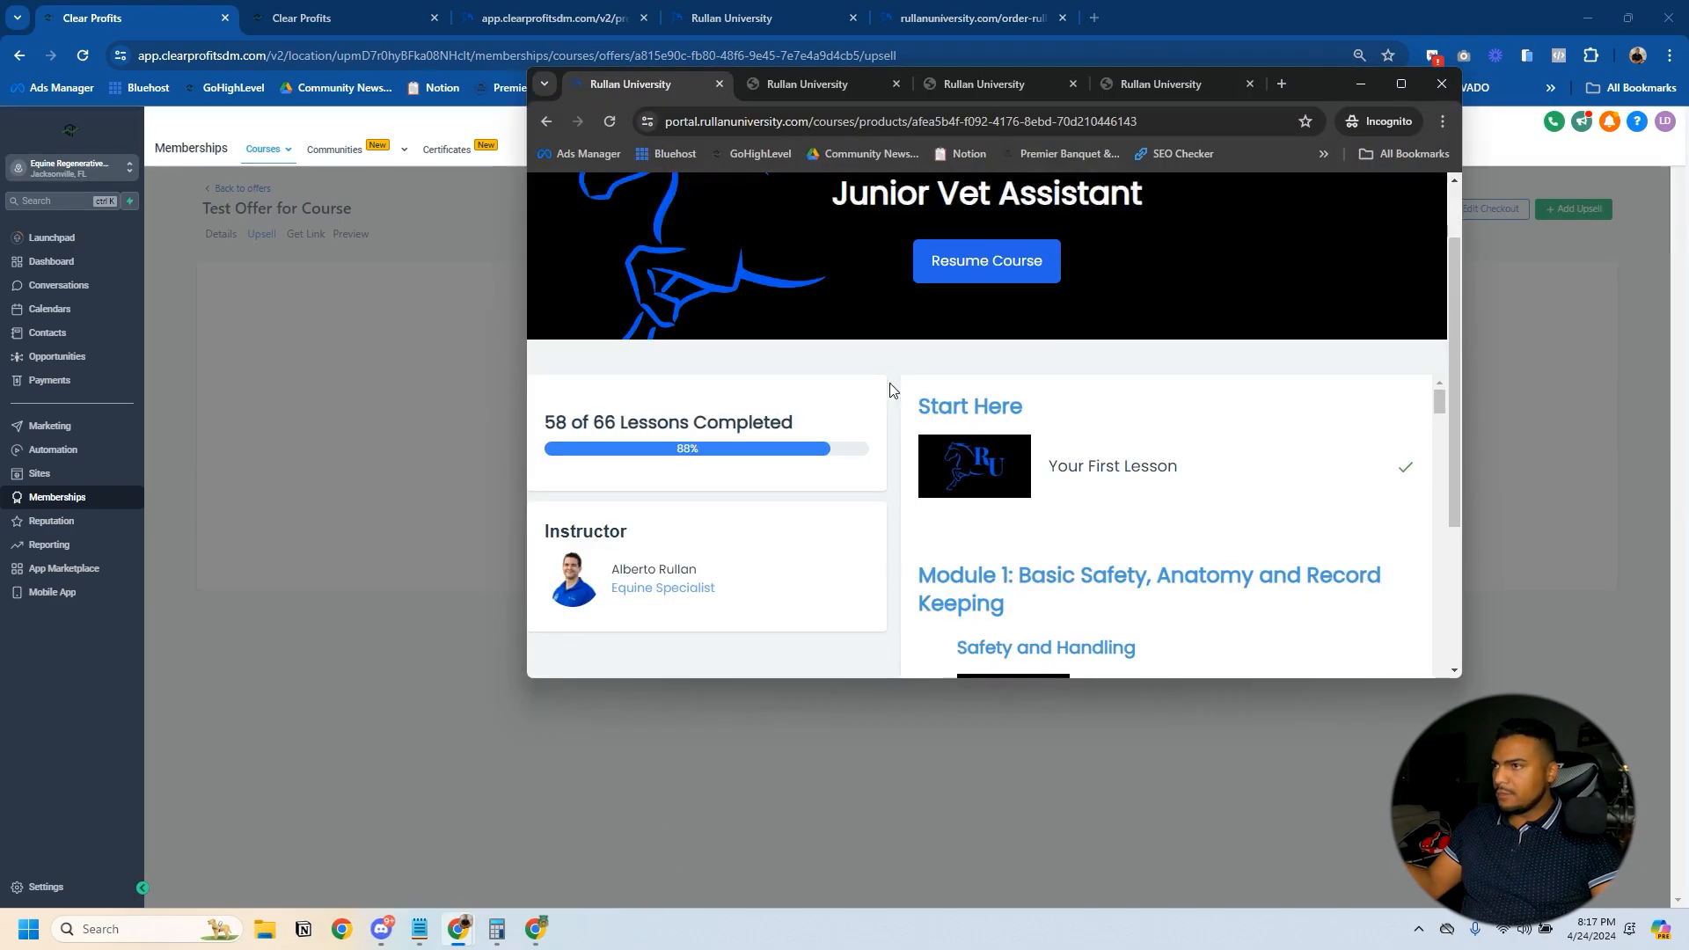
click(1390, 81)
scroll(603, 252, up, 1)
click(1494, 136)
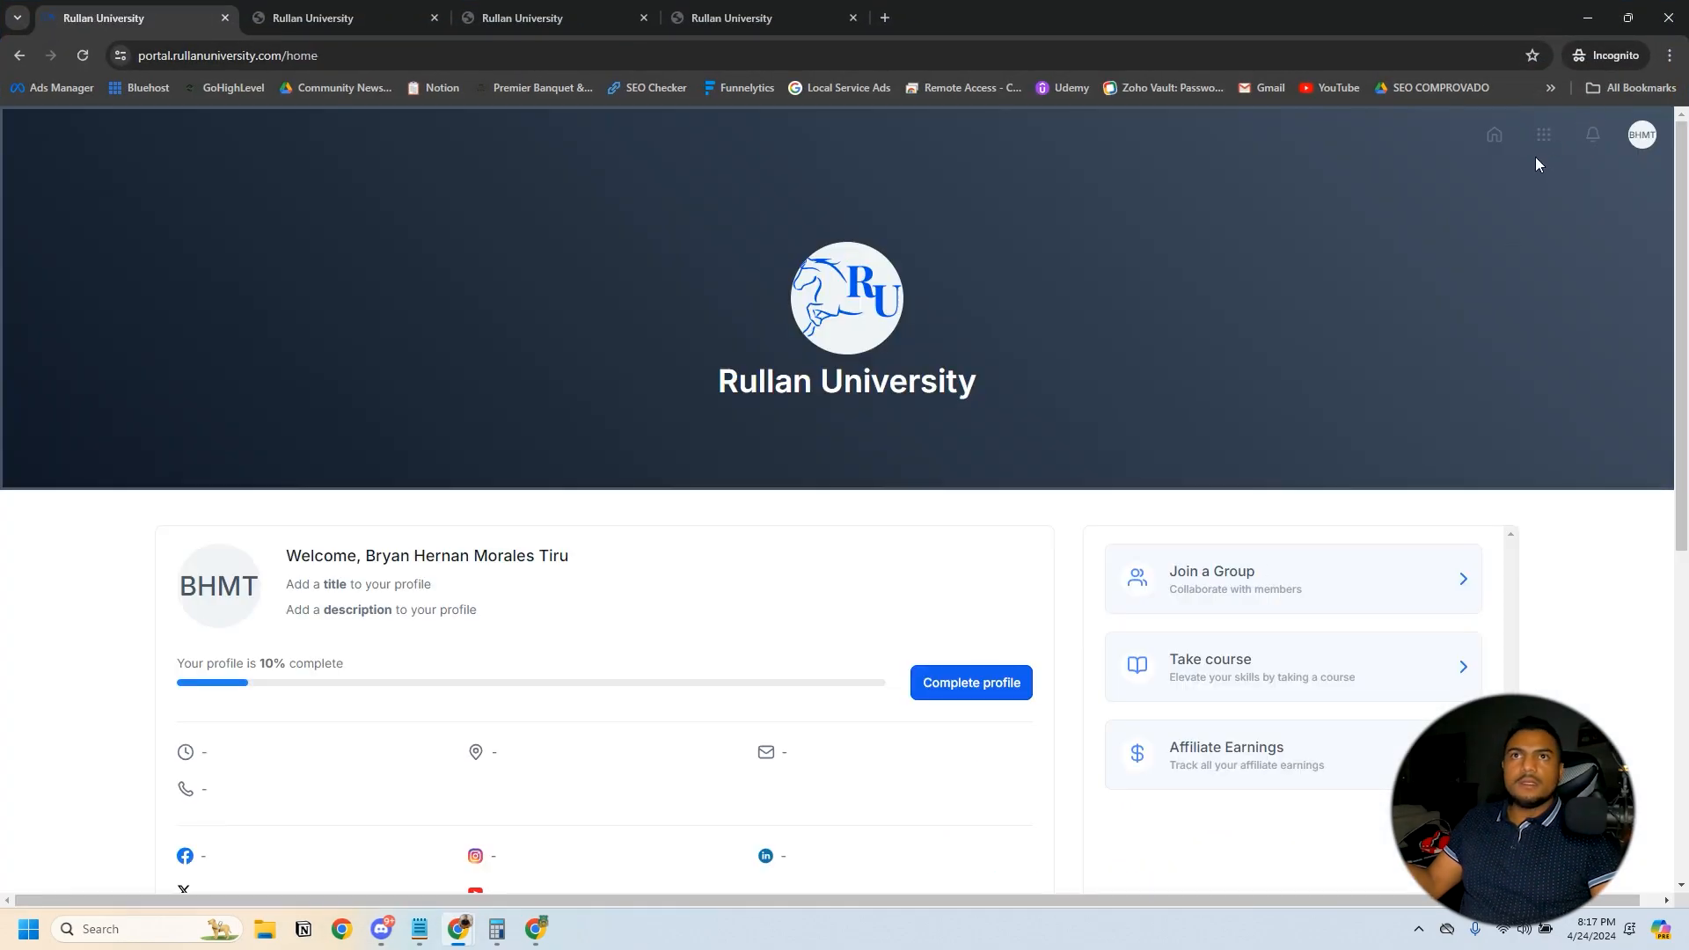
click(1544, 136)
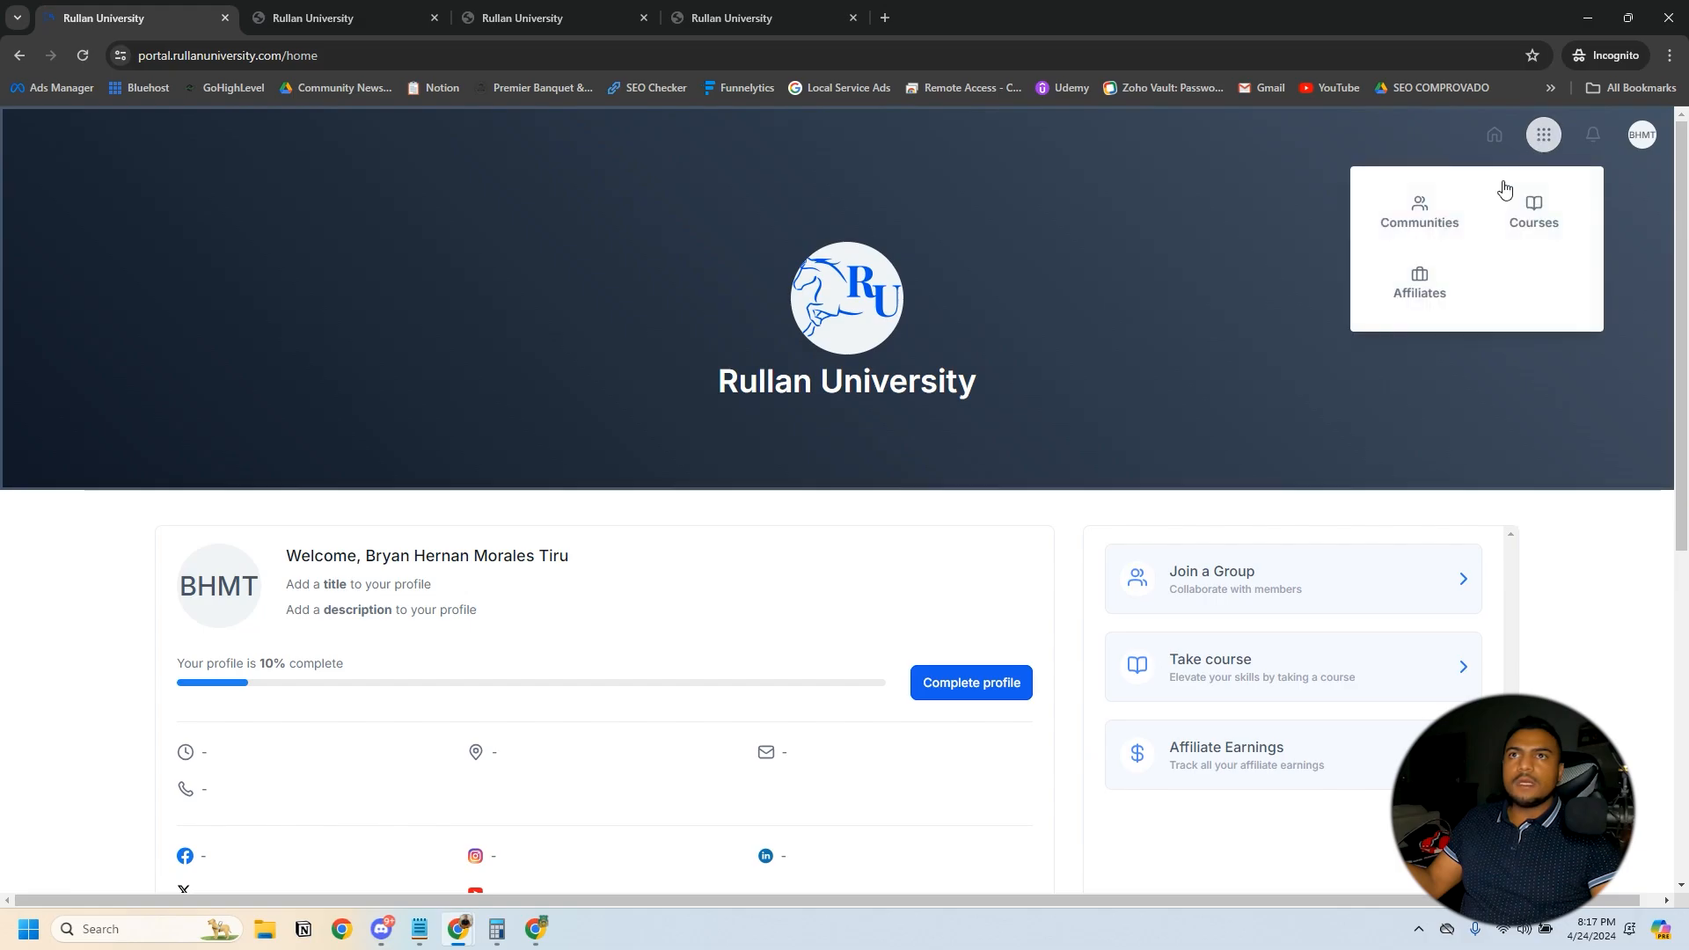
click(1508, 215)
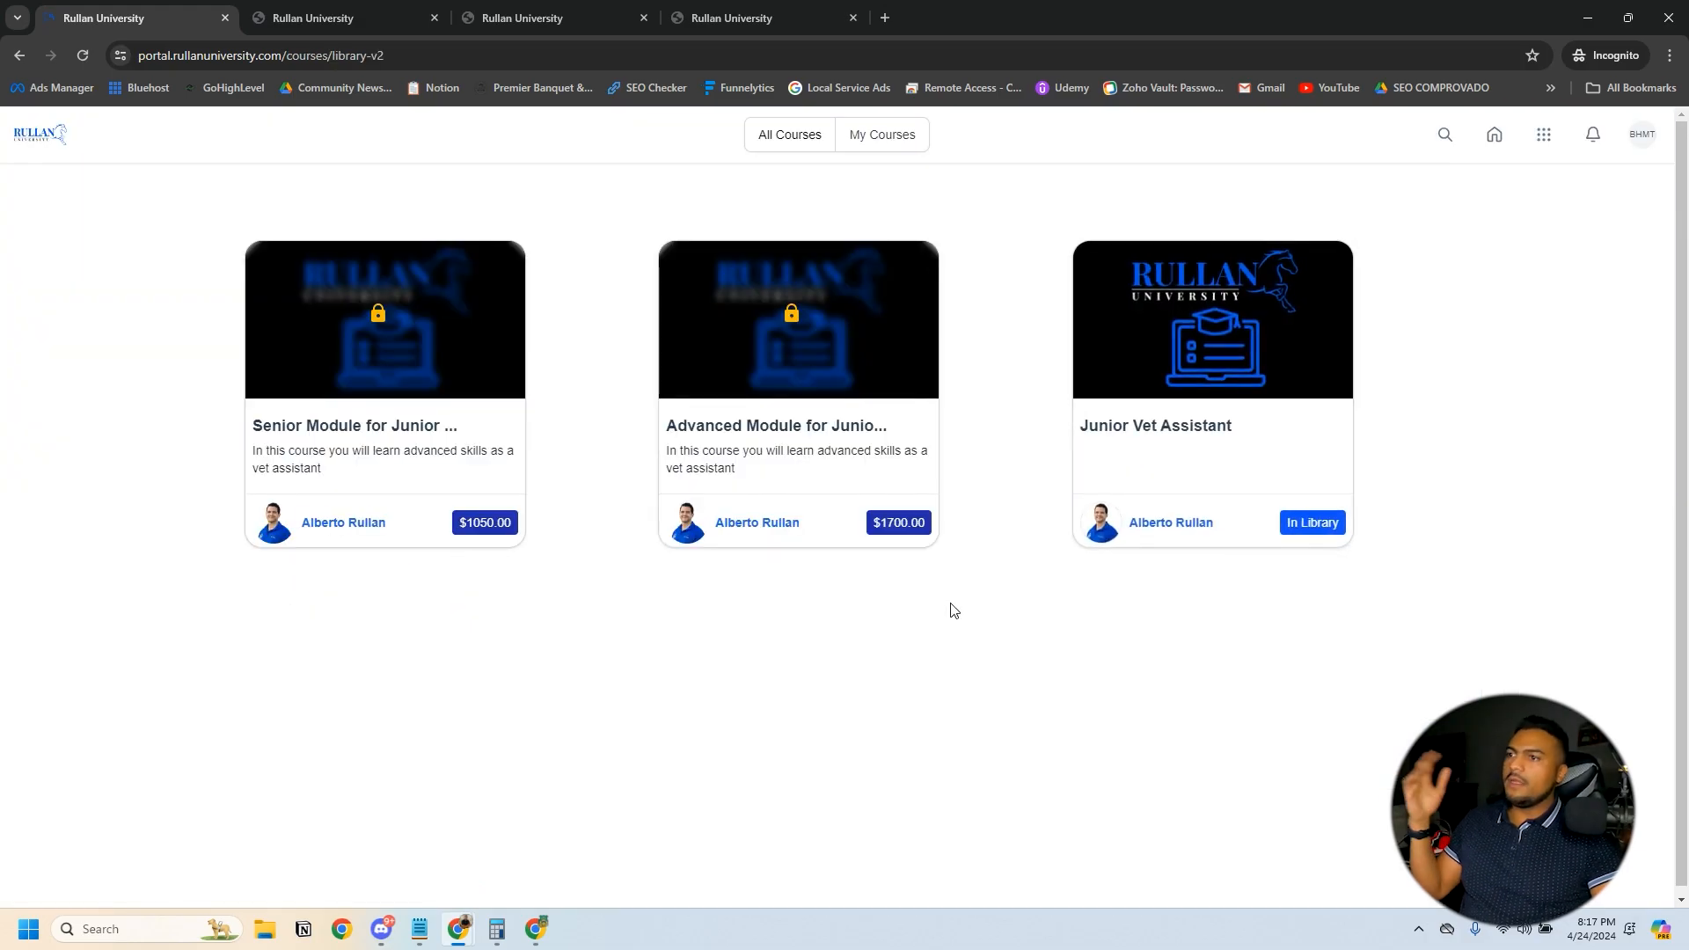
double_click(1029, 2)
double_click(1186, 275)
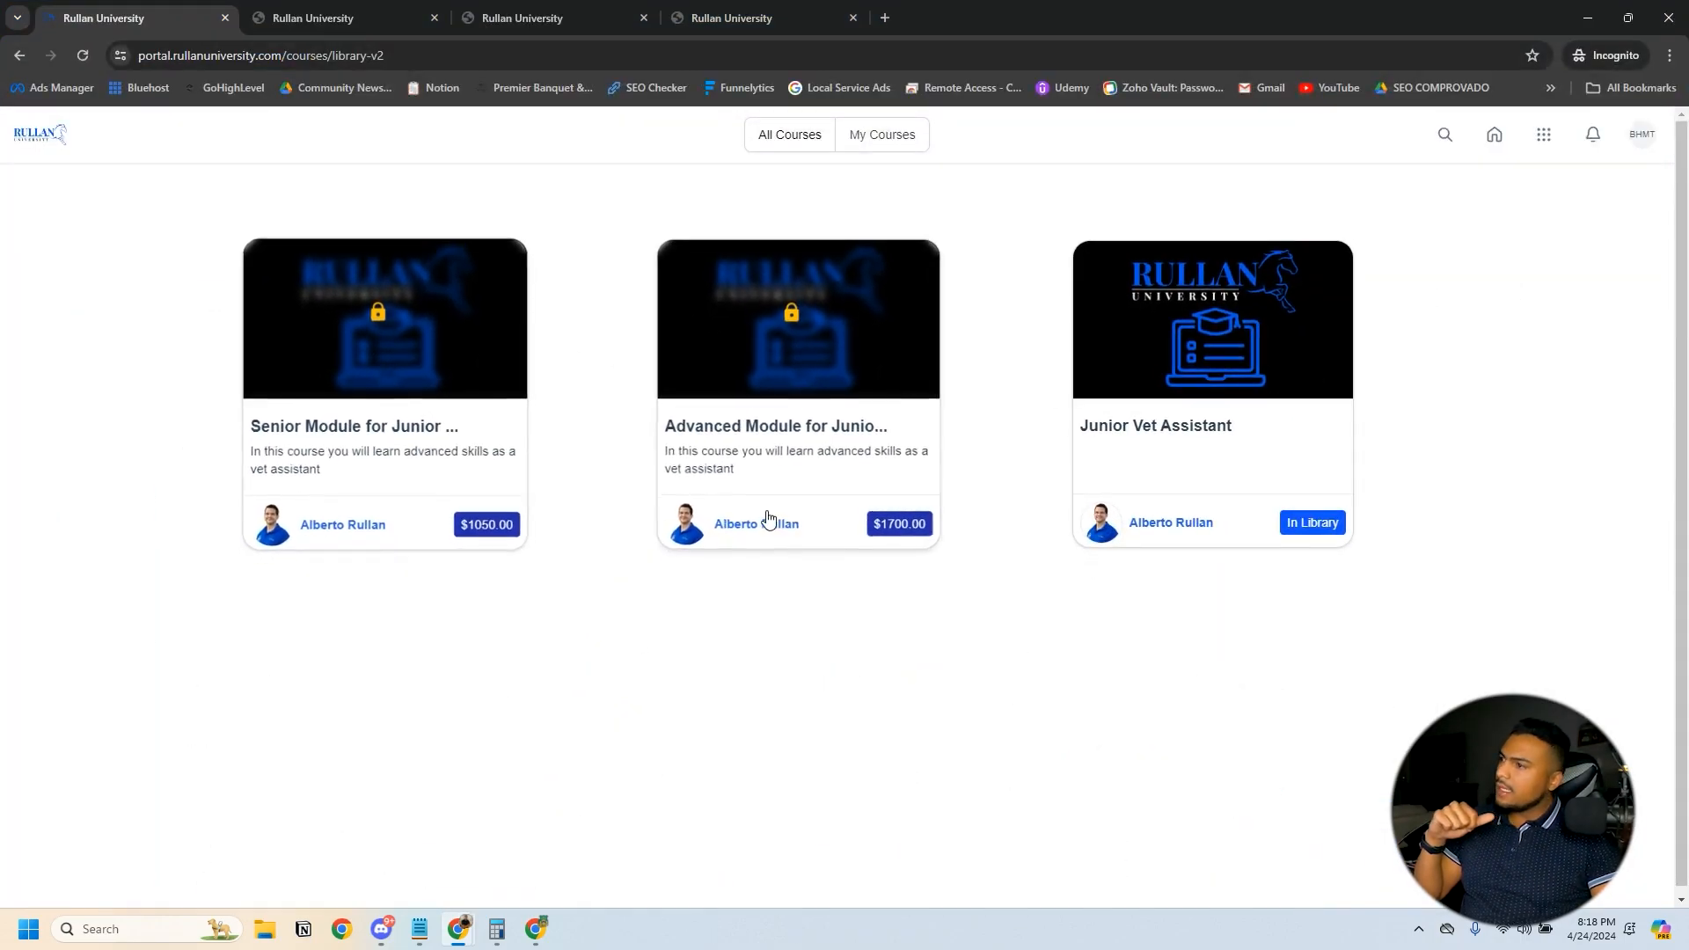
click(837, 384)
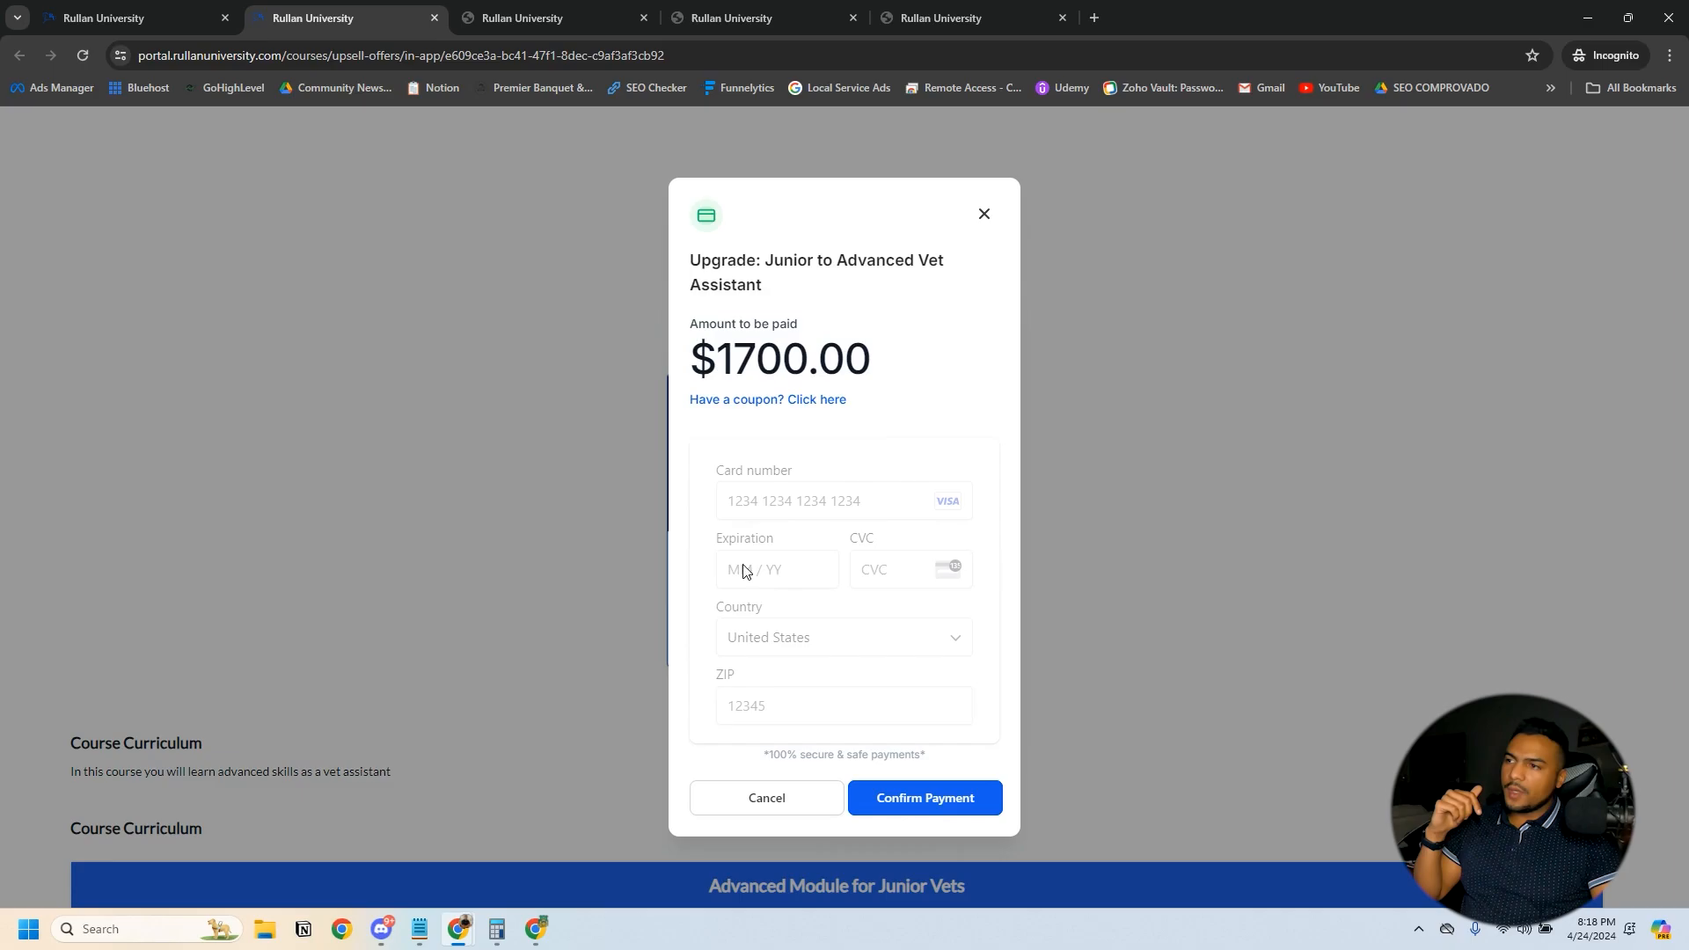
click(984, 214)
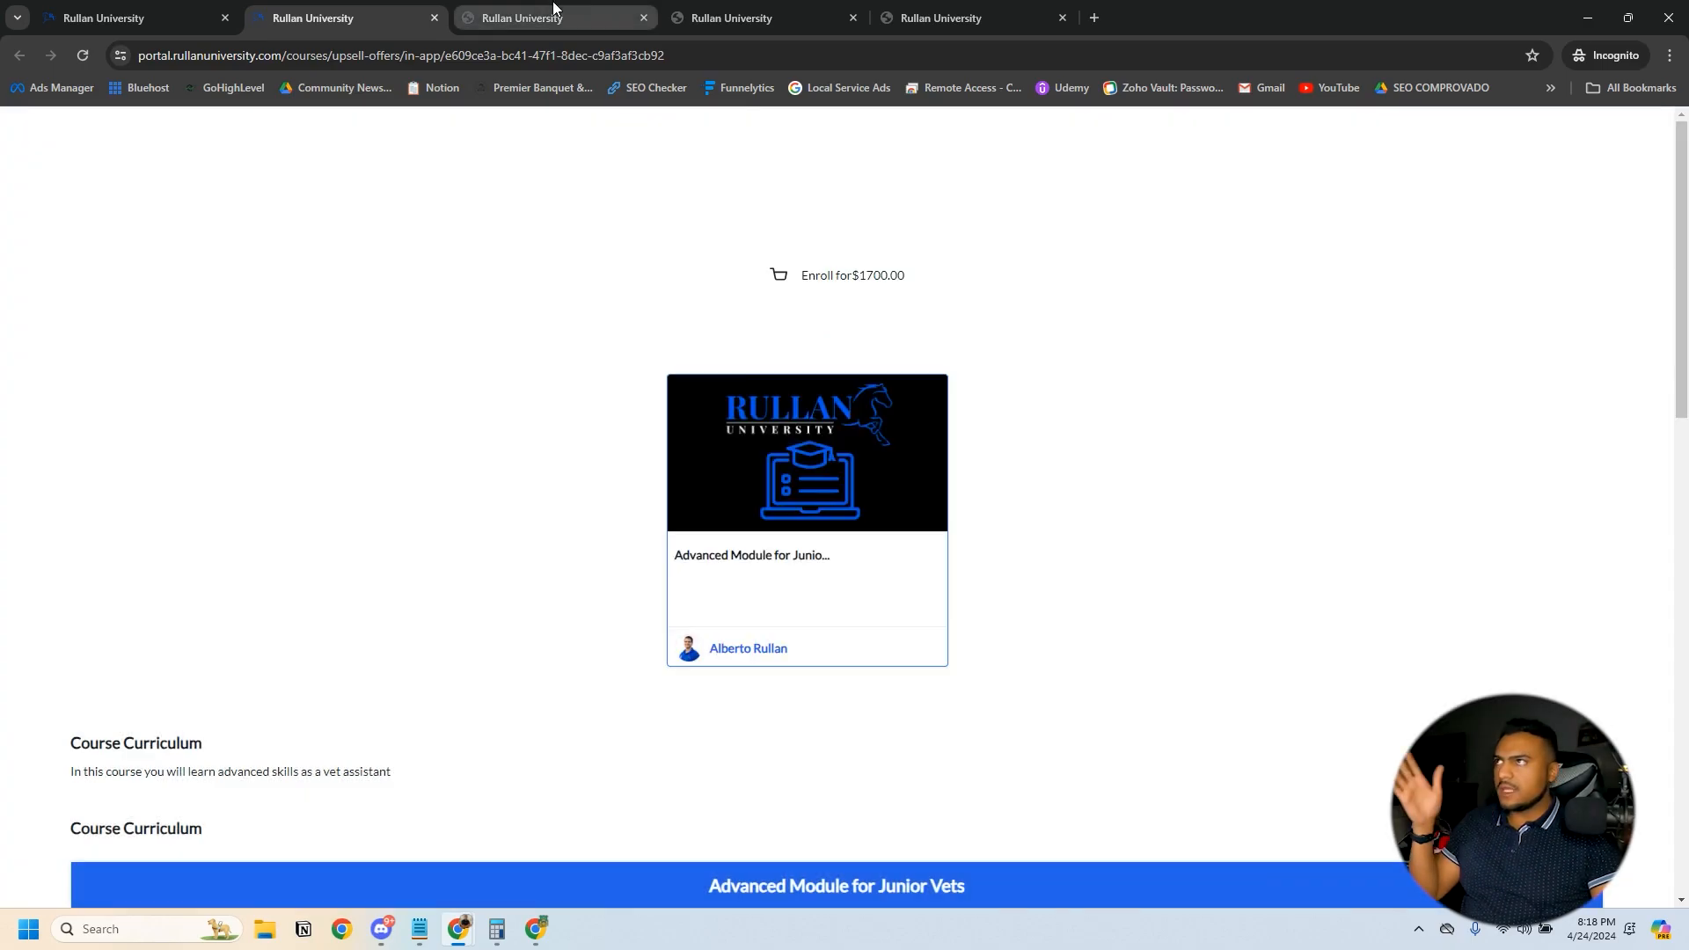
click(1588, 14)
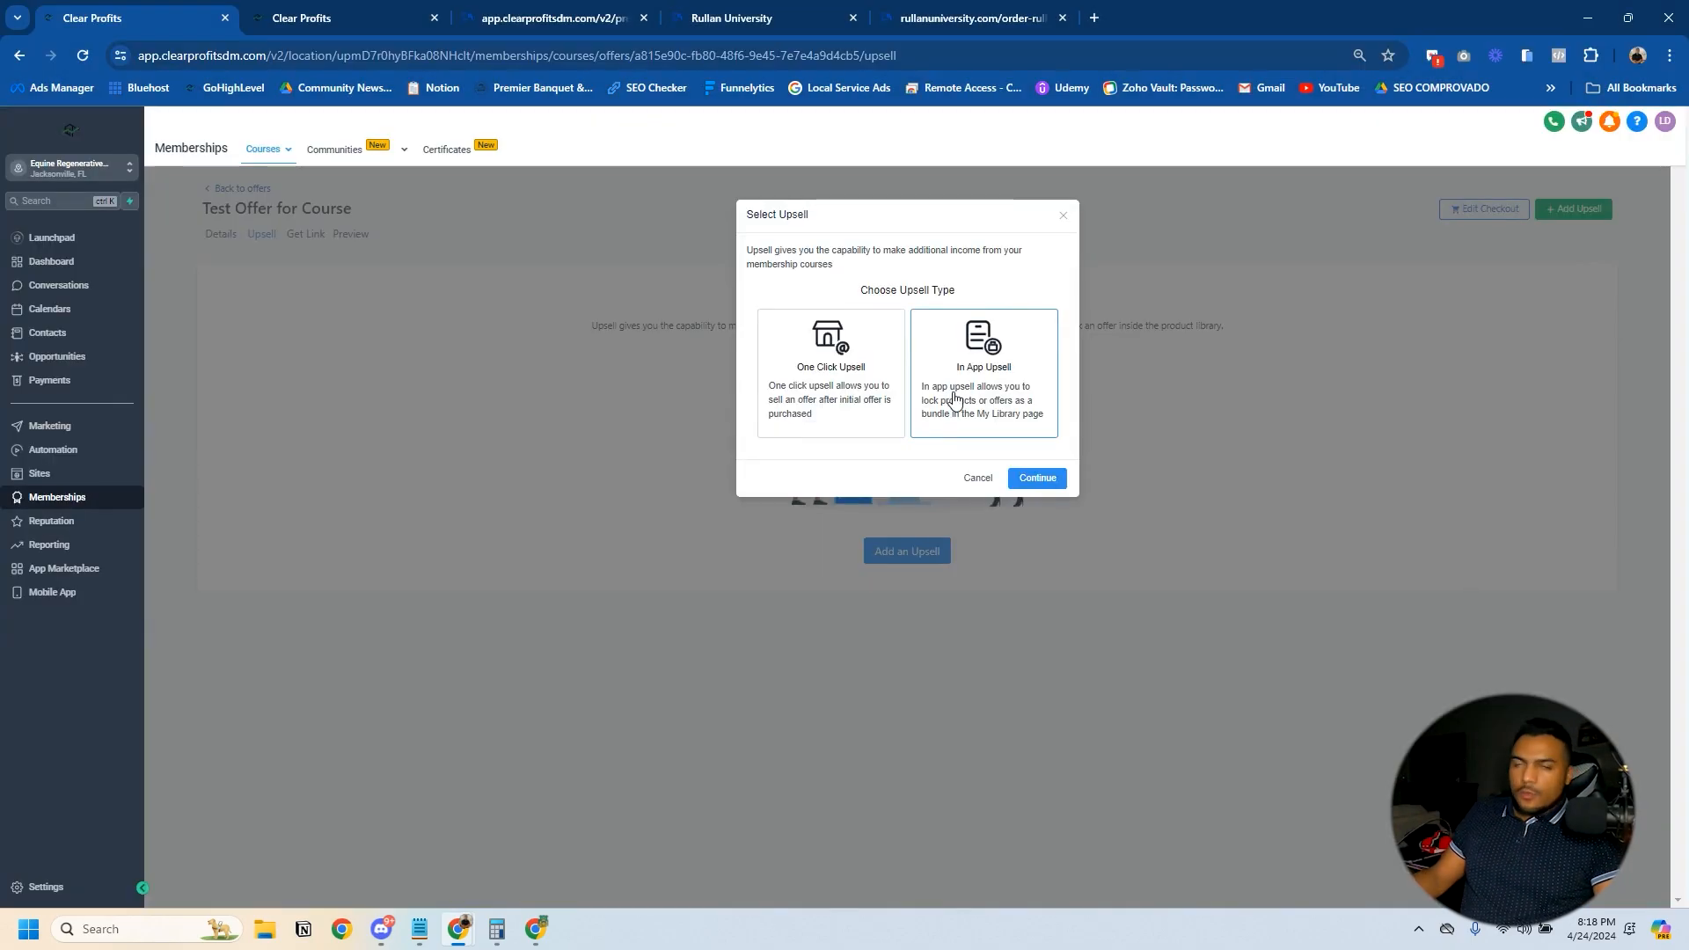
- Add the Upsell Course offer as the in-app upsell of Test Offer for Course
click(1025, 478)
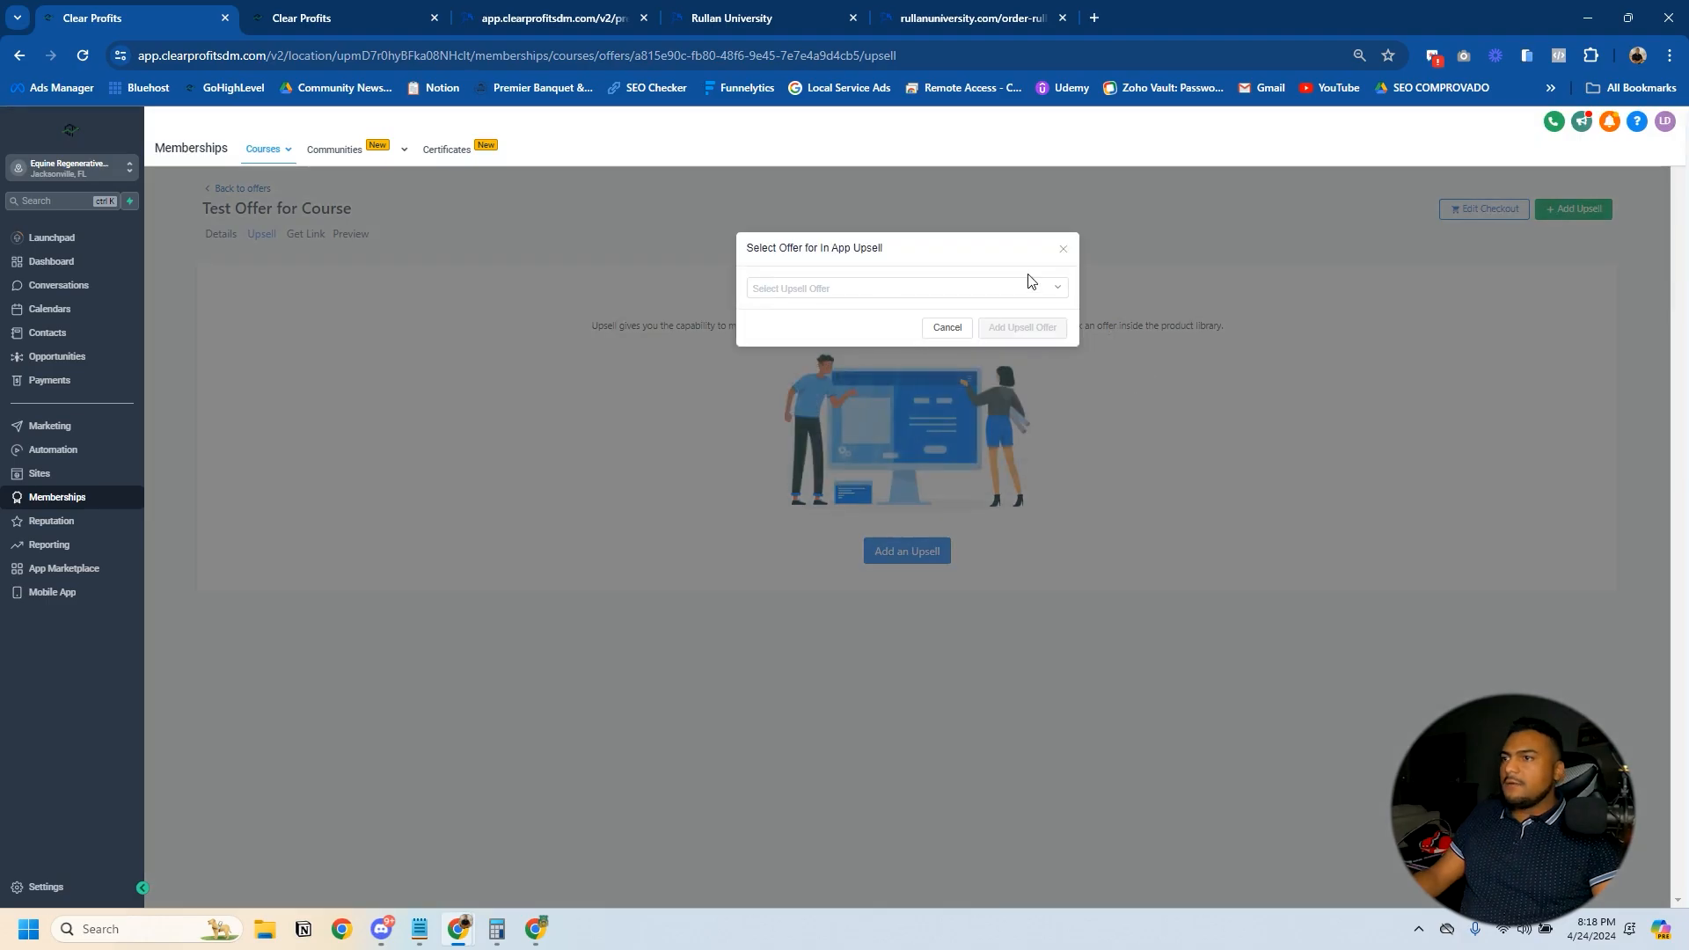
click(1031, 285)
click(792, 315)
click(1029, 327)
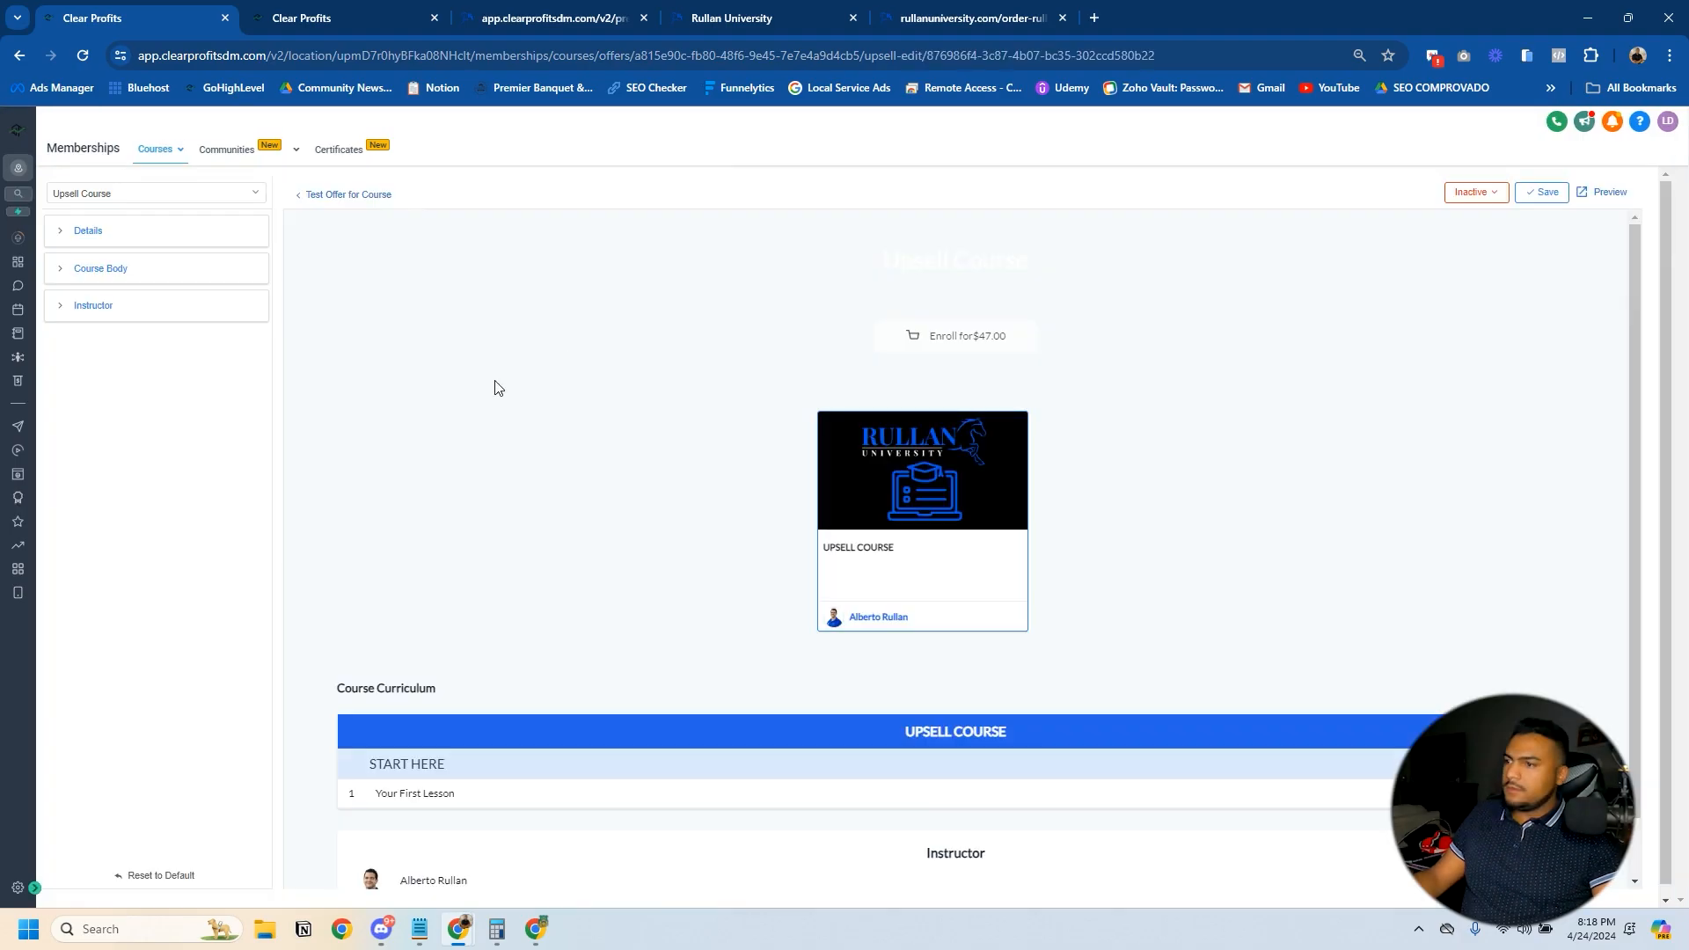
- Review the upsell page's Course Body settings, set the upsell to Active and save it
click(58, 268)
scroll(165, 576, down, 5)
scroll(141, 483, up, 5)
scroll(128, 466, down, 5)
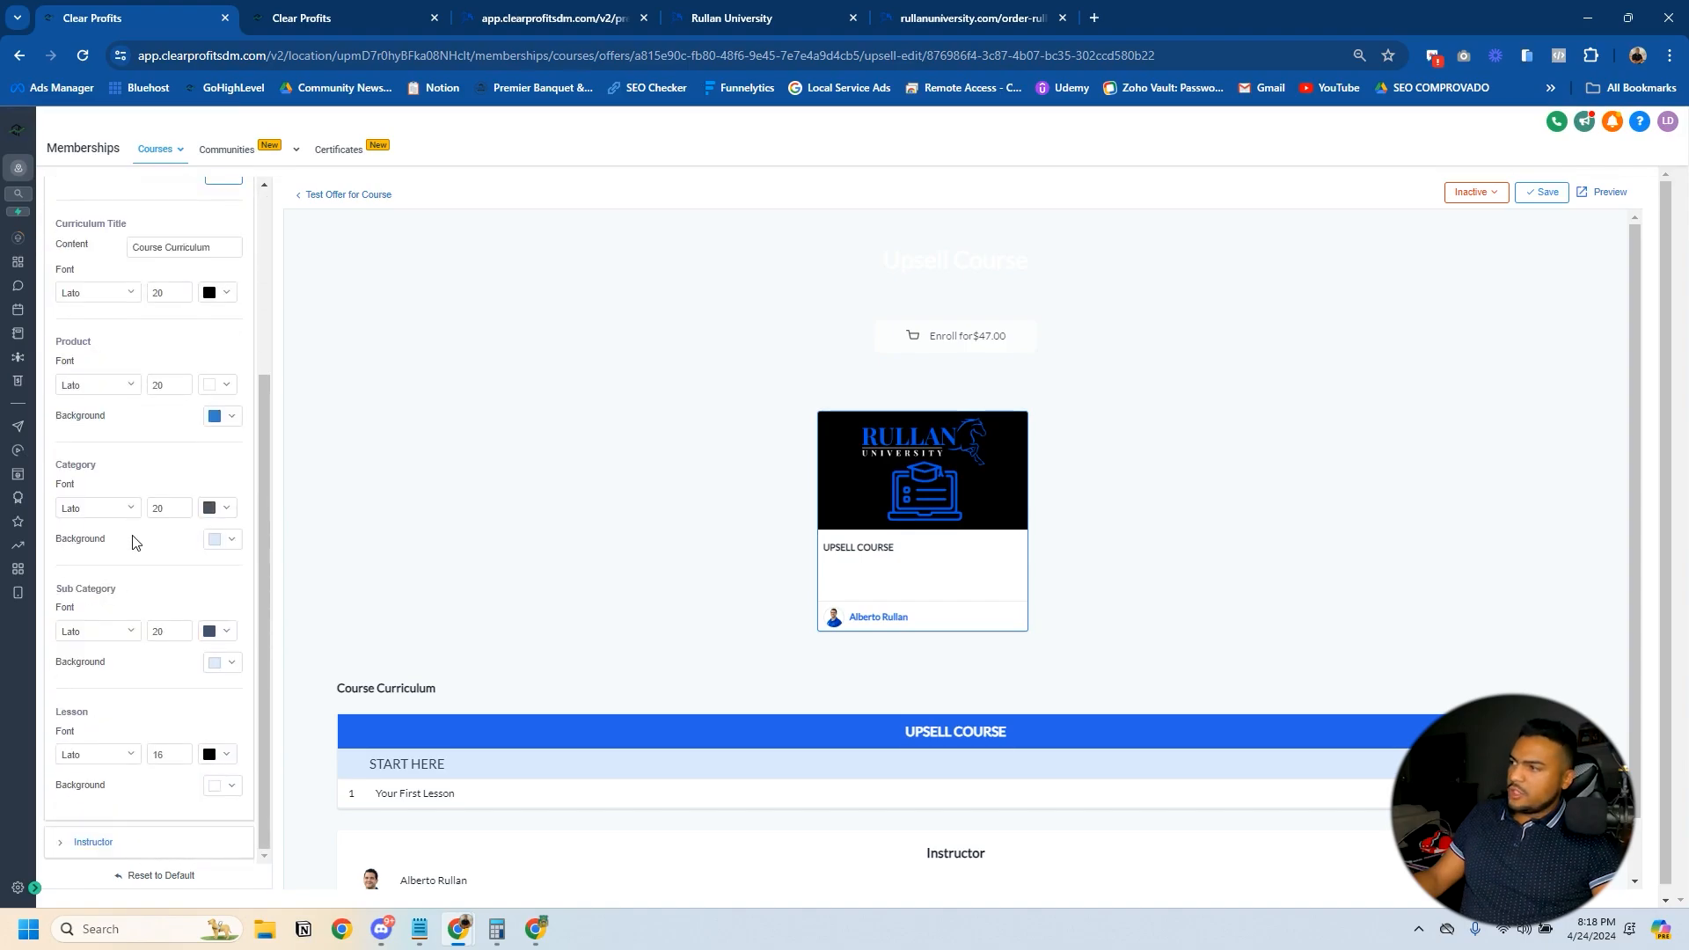
scroll(136, 539, up, 5)
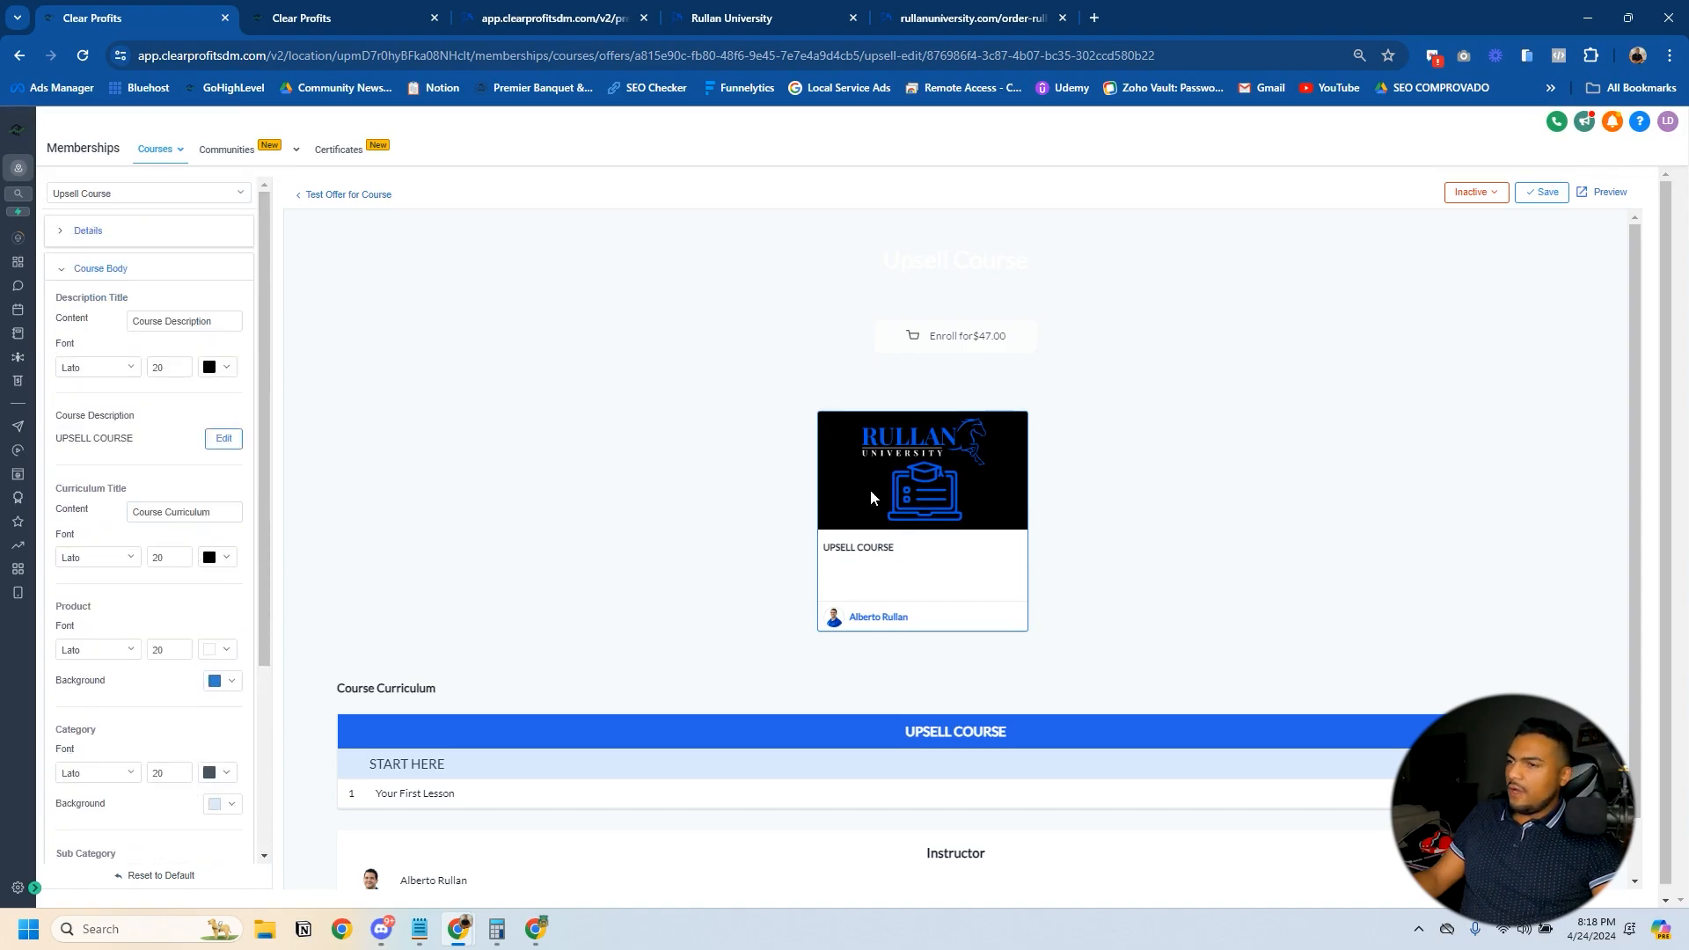
click(62, 269)
click(1487, 193)
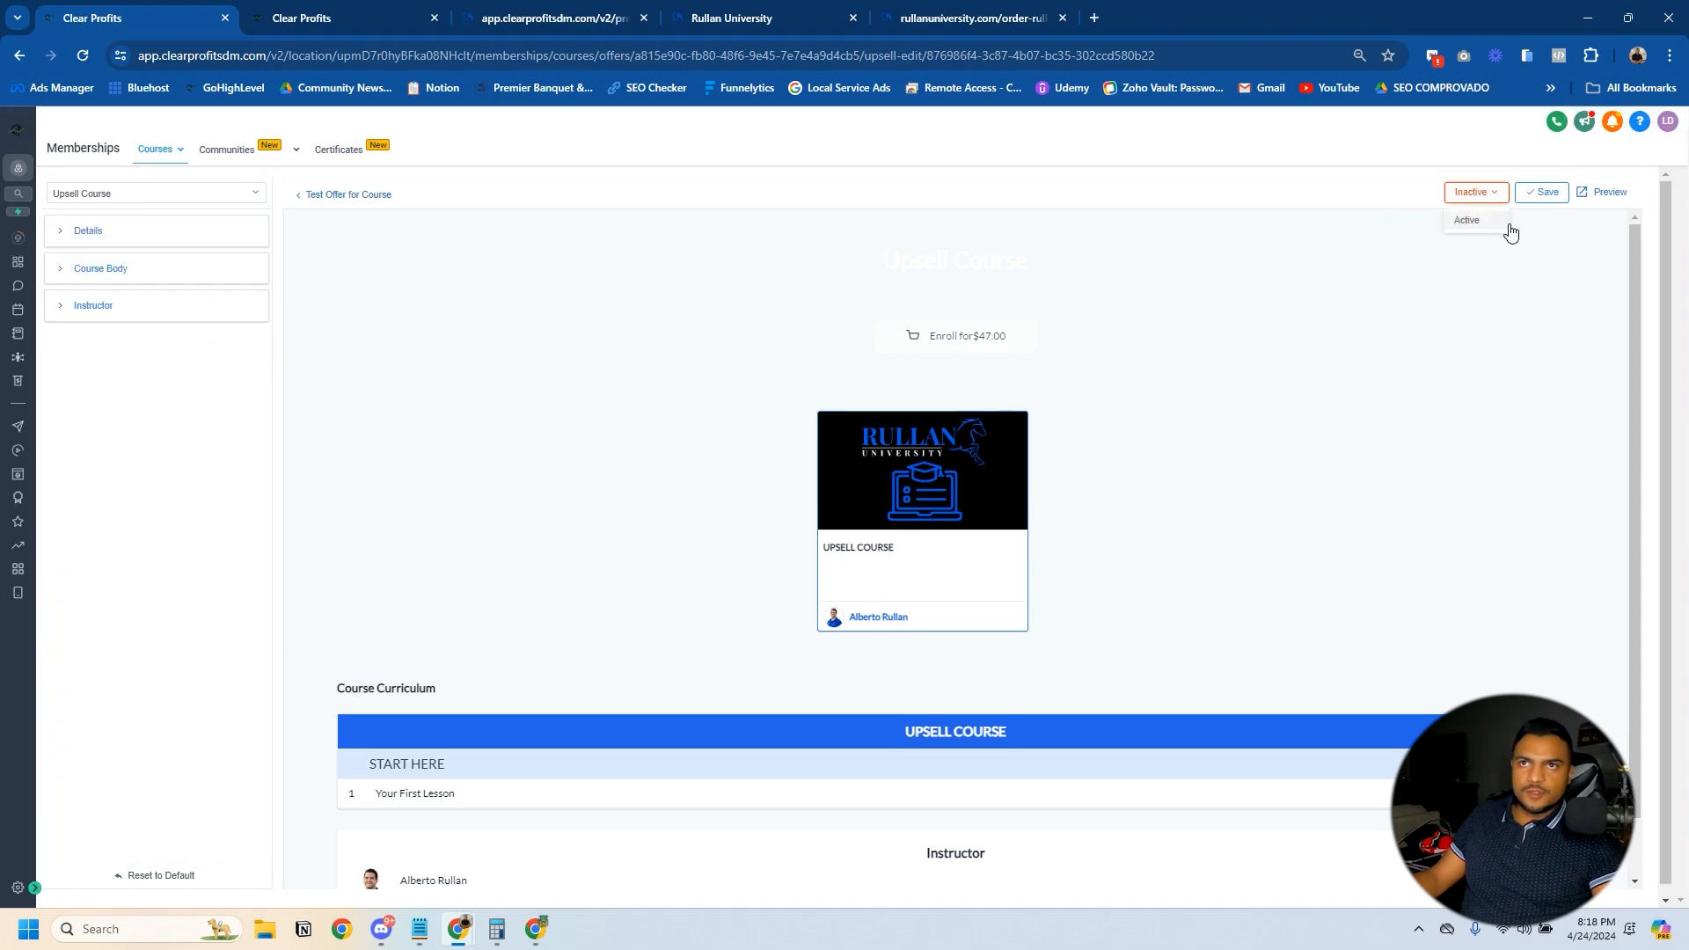
click(1471, 225)
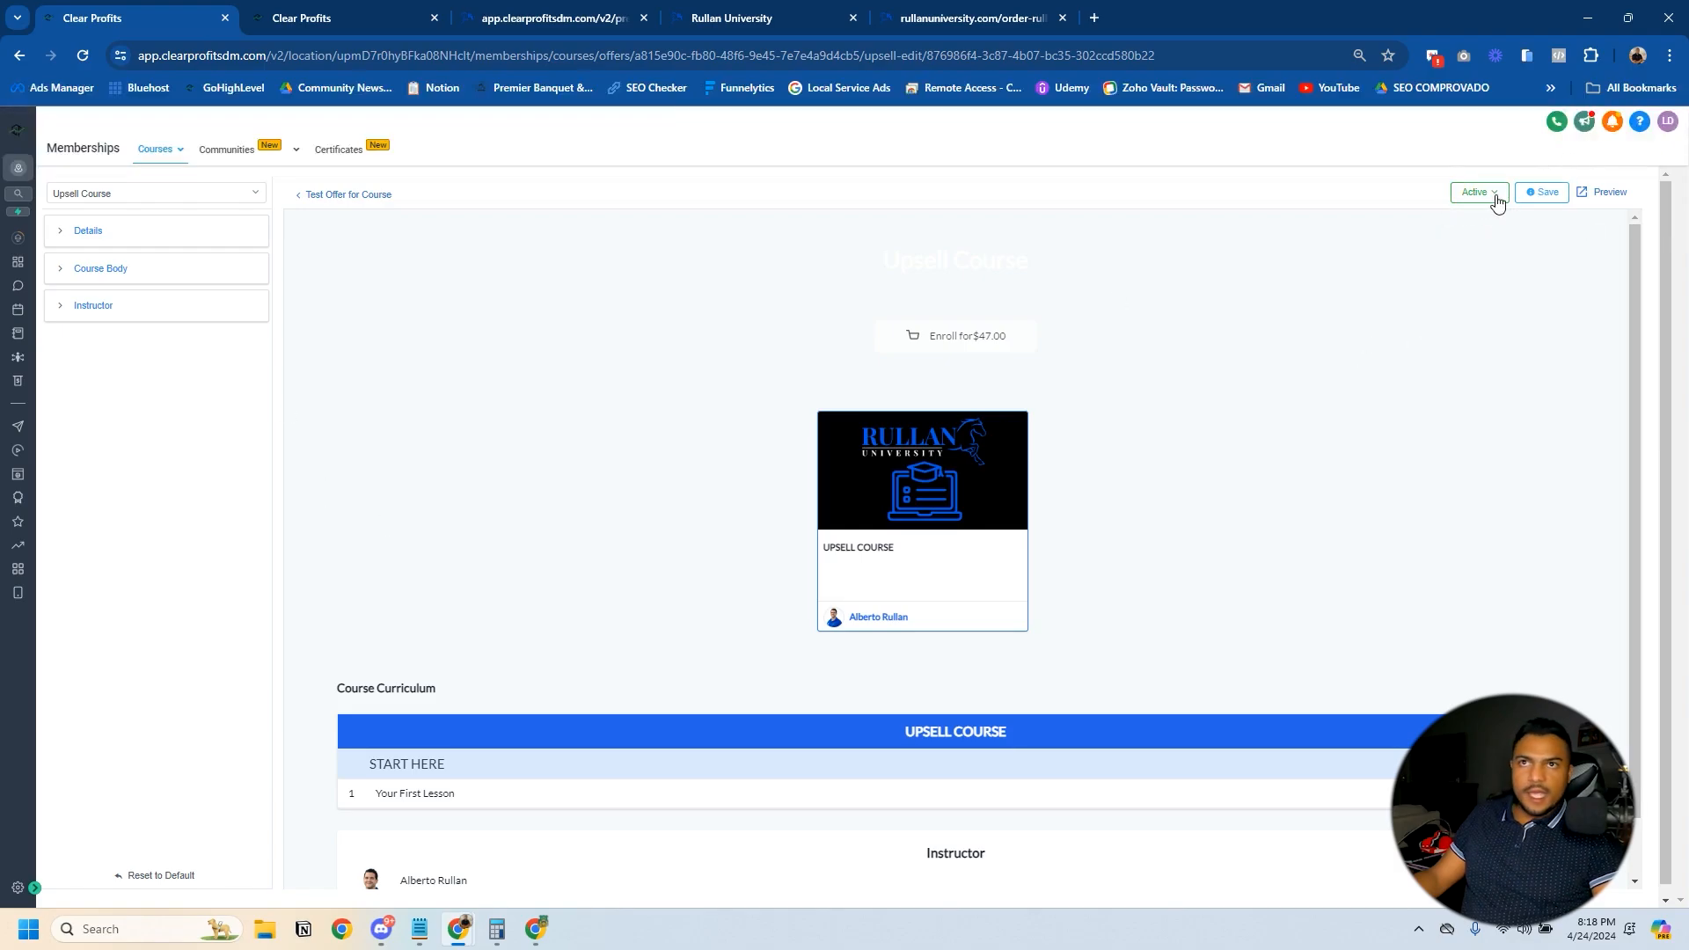
click(1541, 193)
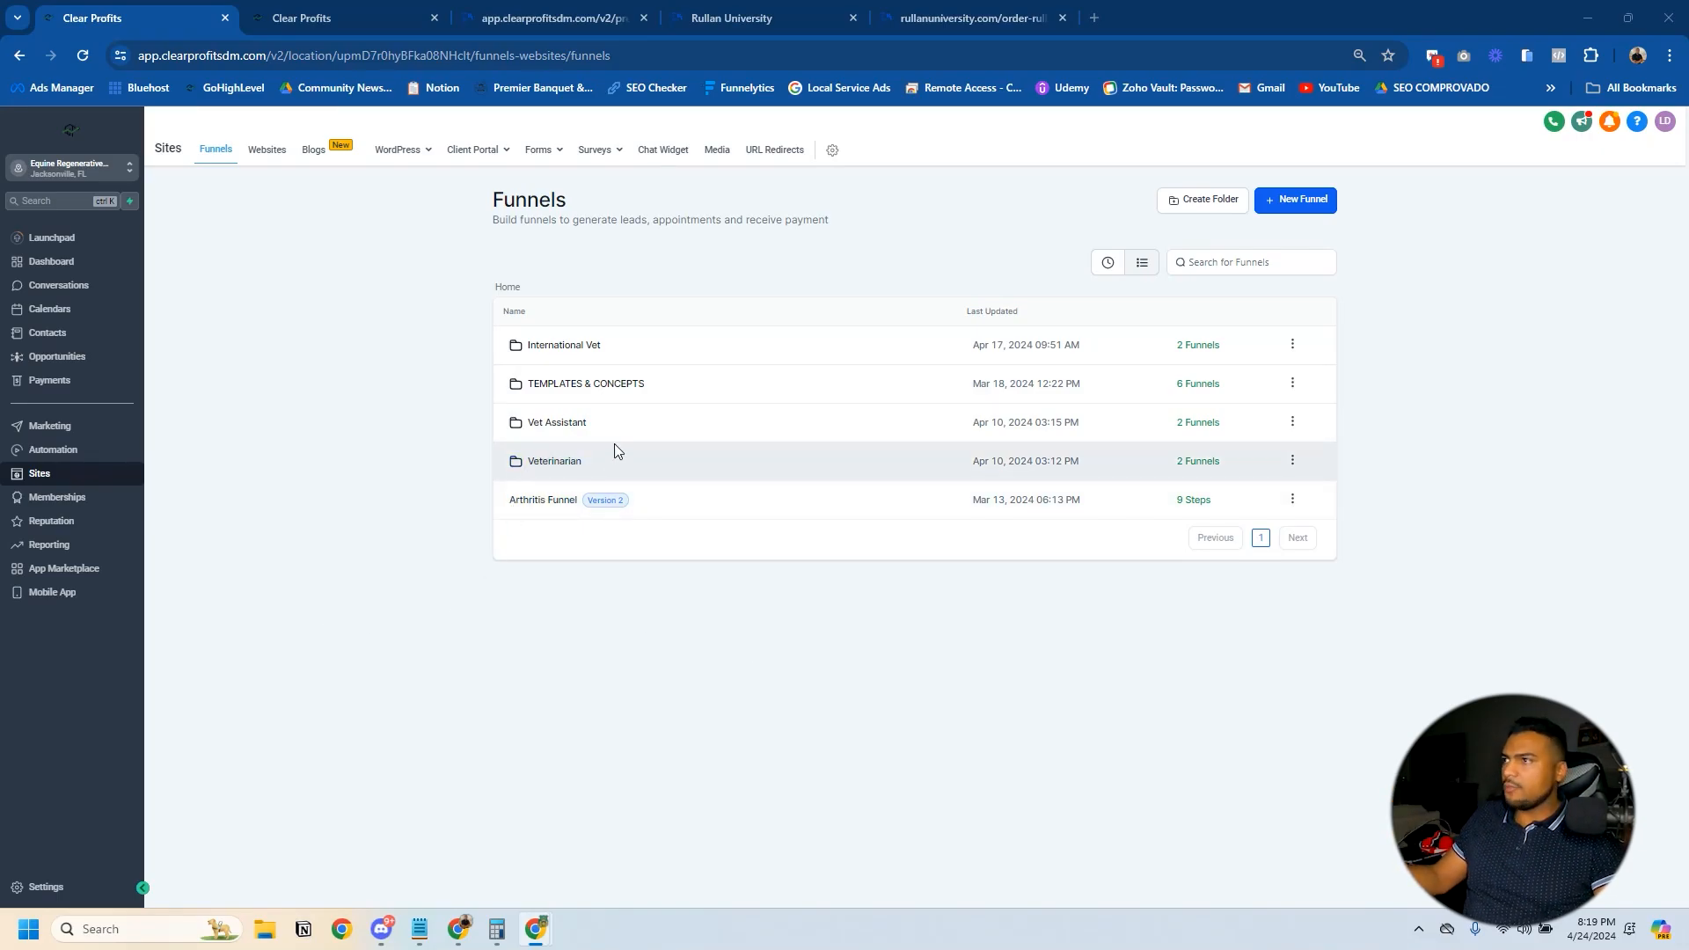
- Open the Order Page products of the Acquisition Funnel - Rullan University funnel in the Vet Assistant folder
click(556, 424)
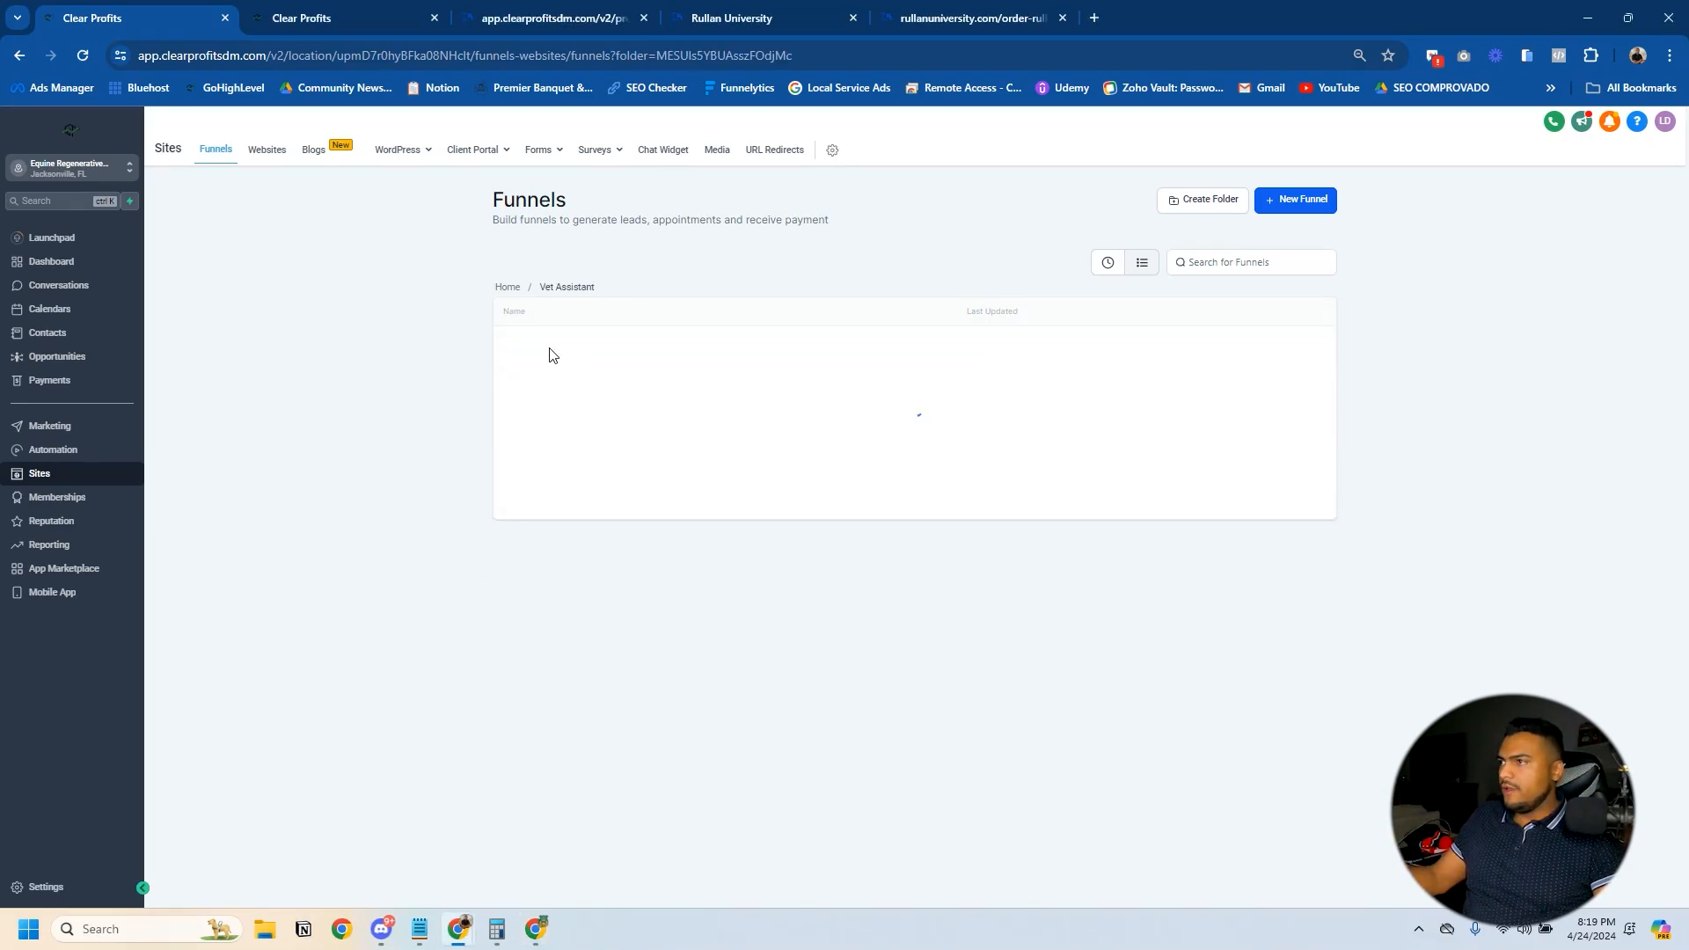
click(554, 349)
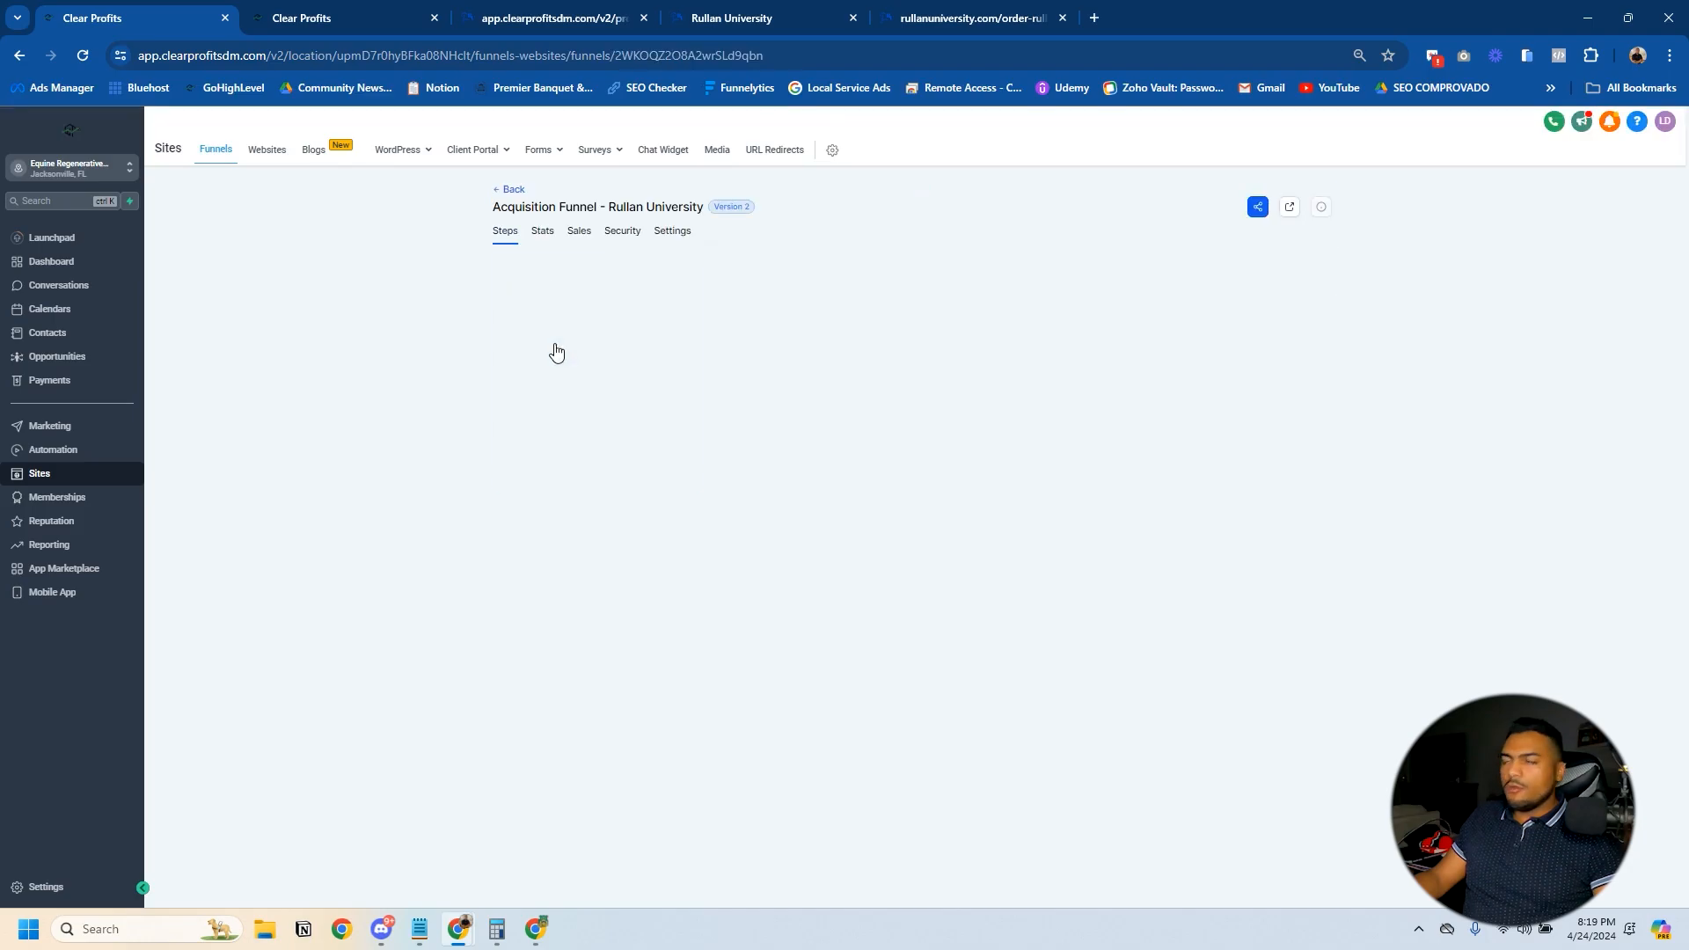
click(557, 353)
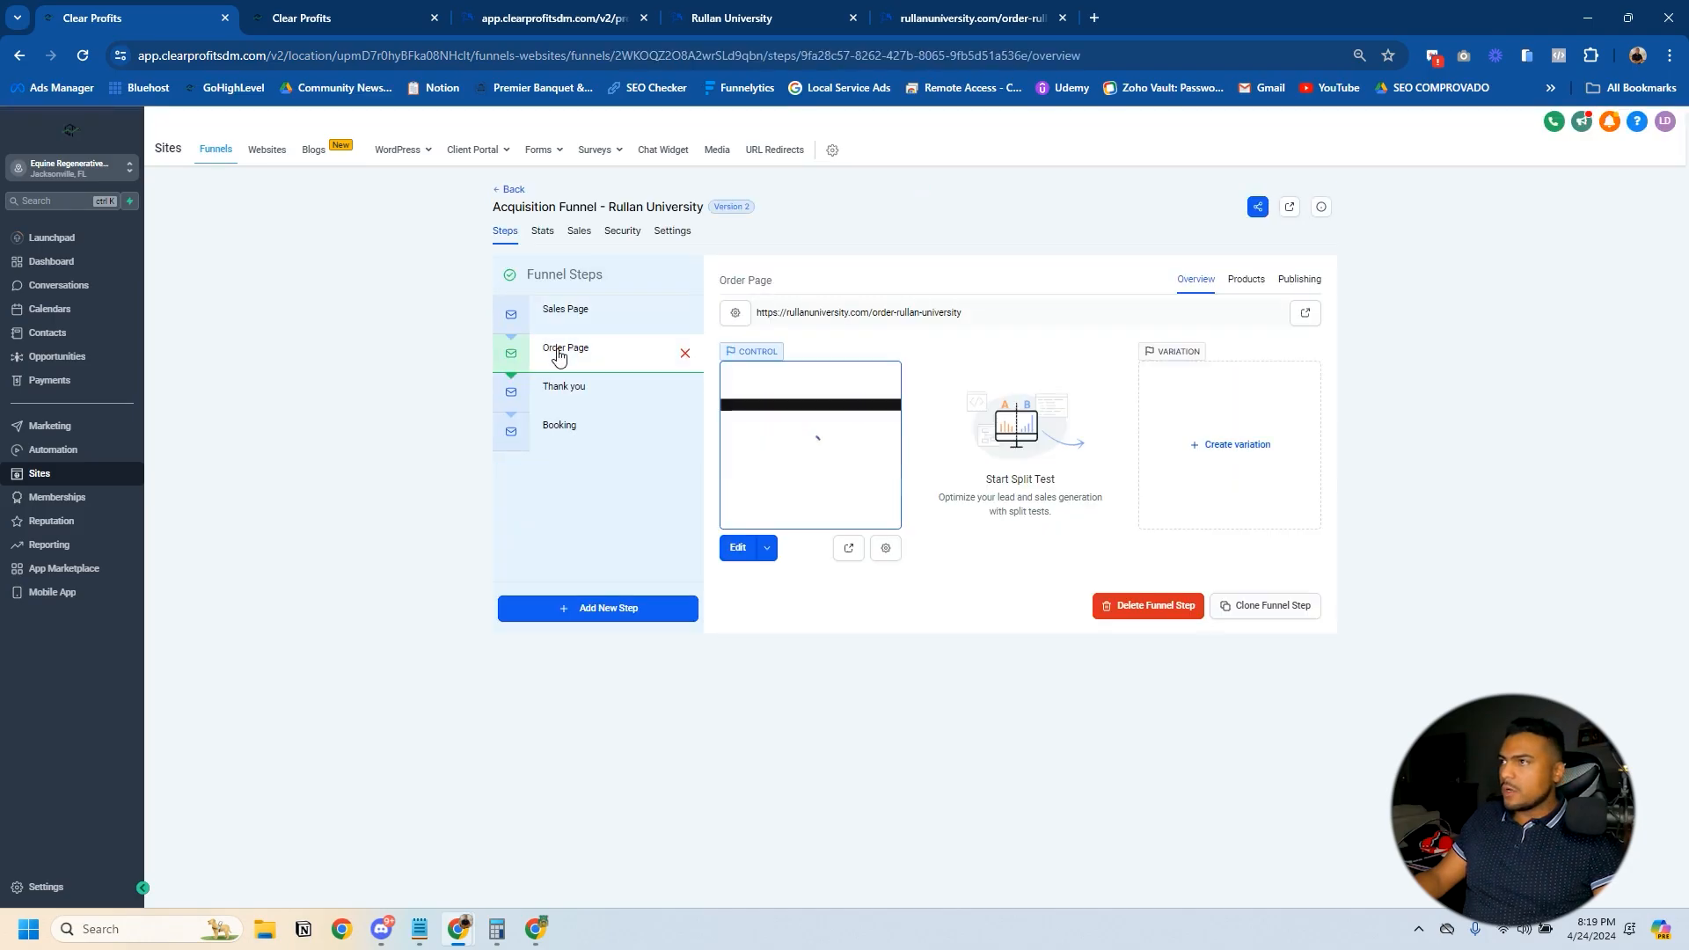
click(1245, 280)
- Add Upsell Course with its Upsell Course price to the Order Page as a Bump Product and save it
click(1283, 360)
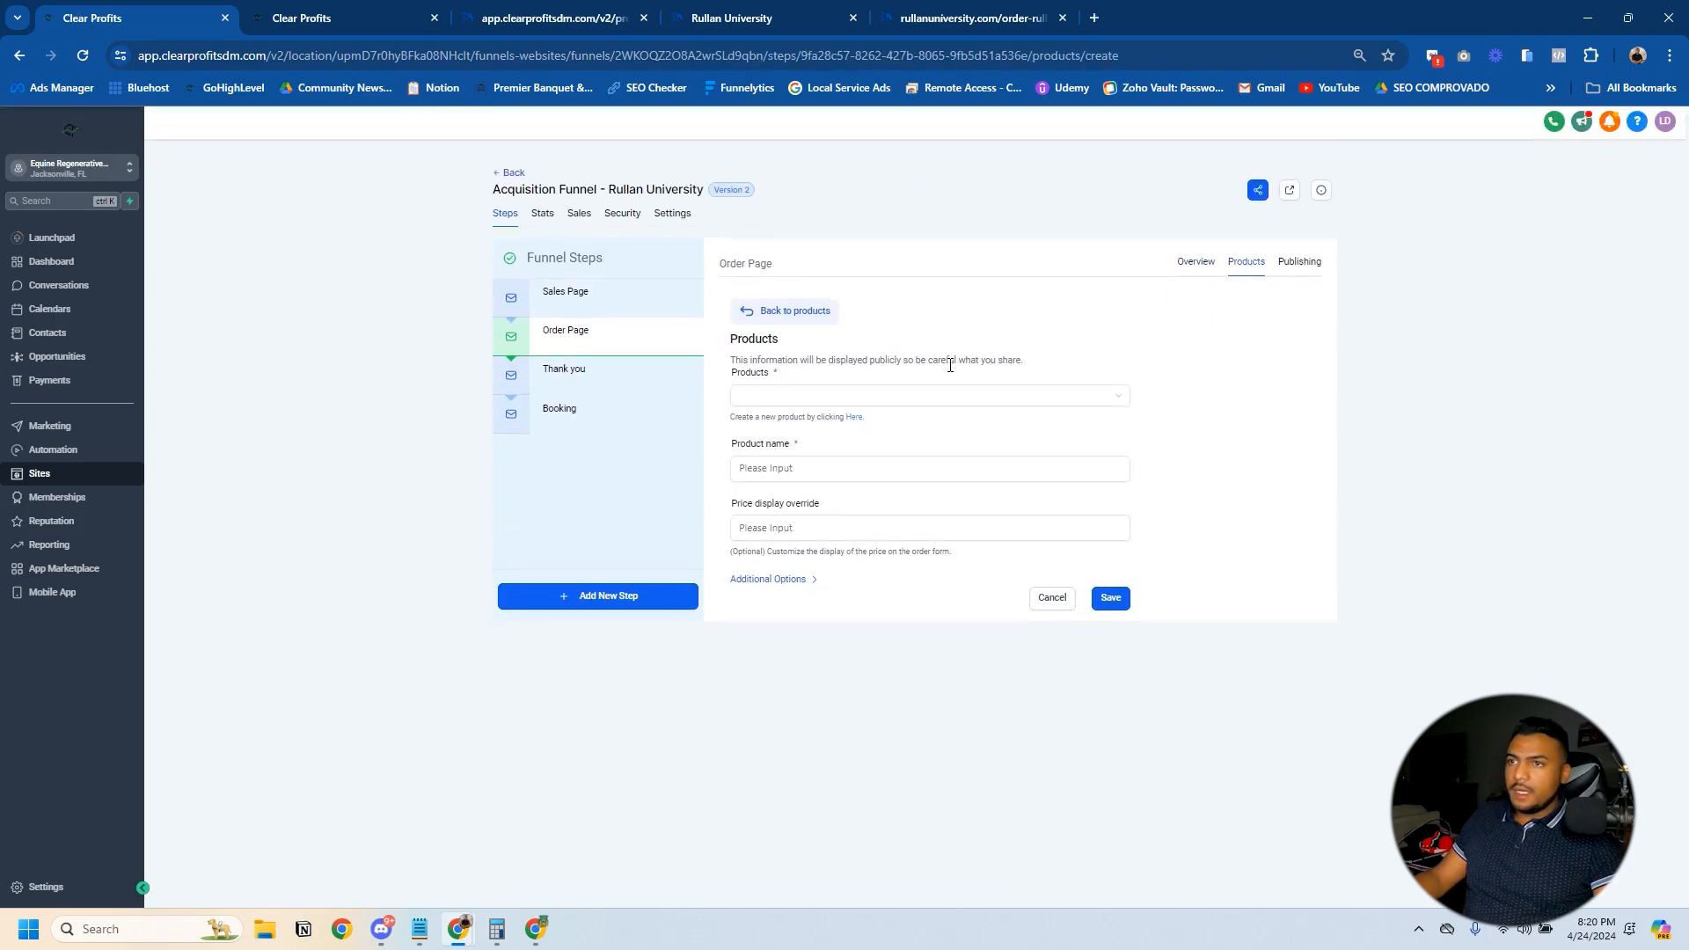
click(774, 393)
click(785, 423)
click(789, 464)
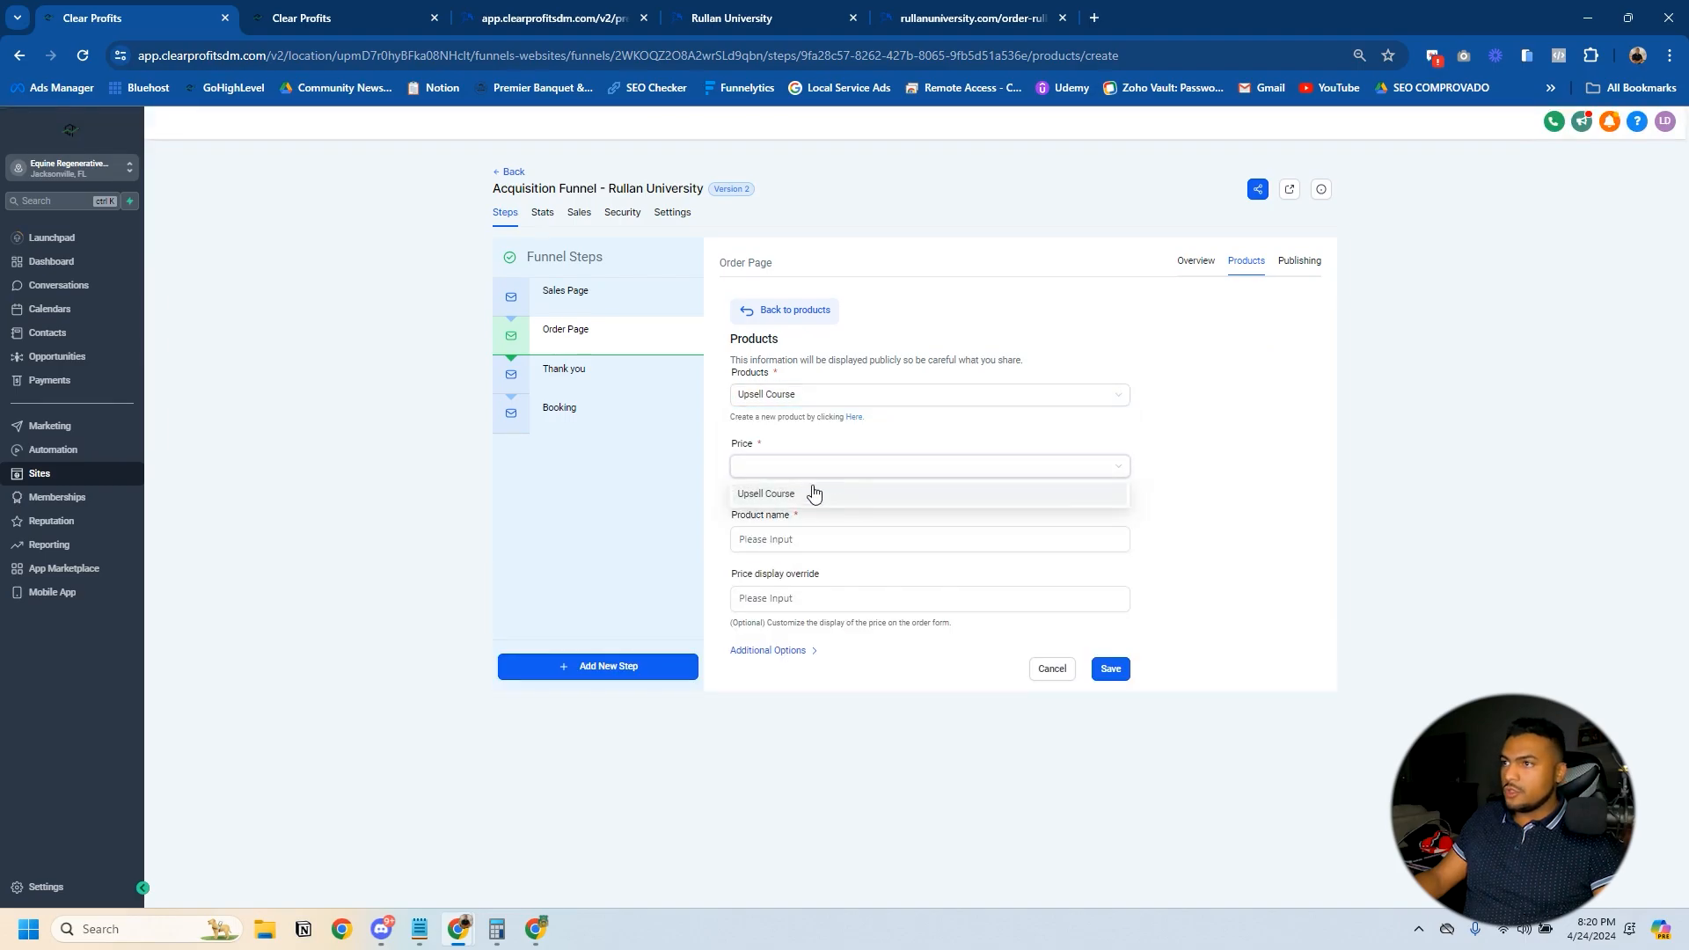
click(805, 490)
click(768, 650)
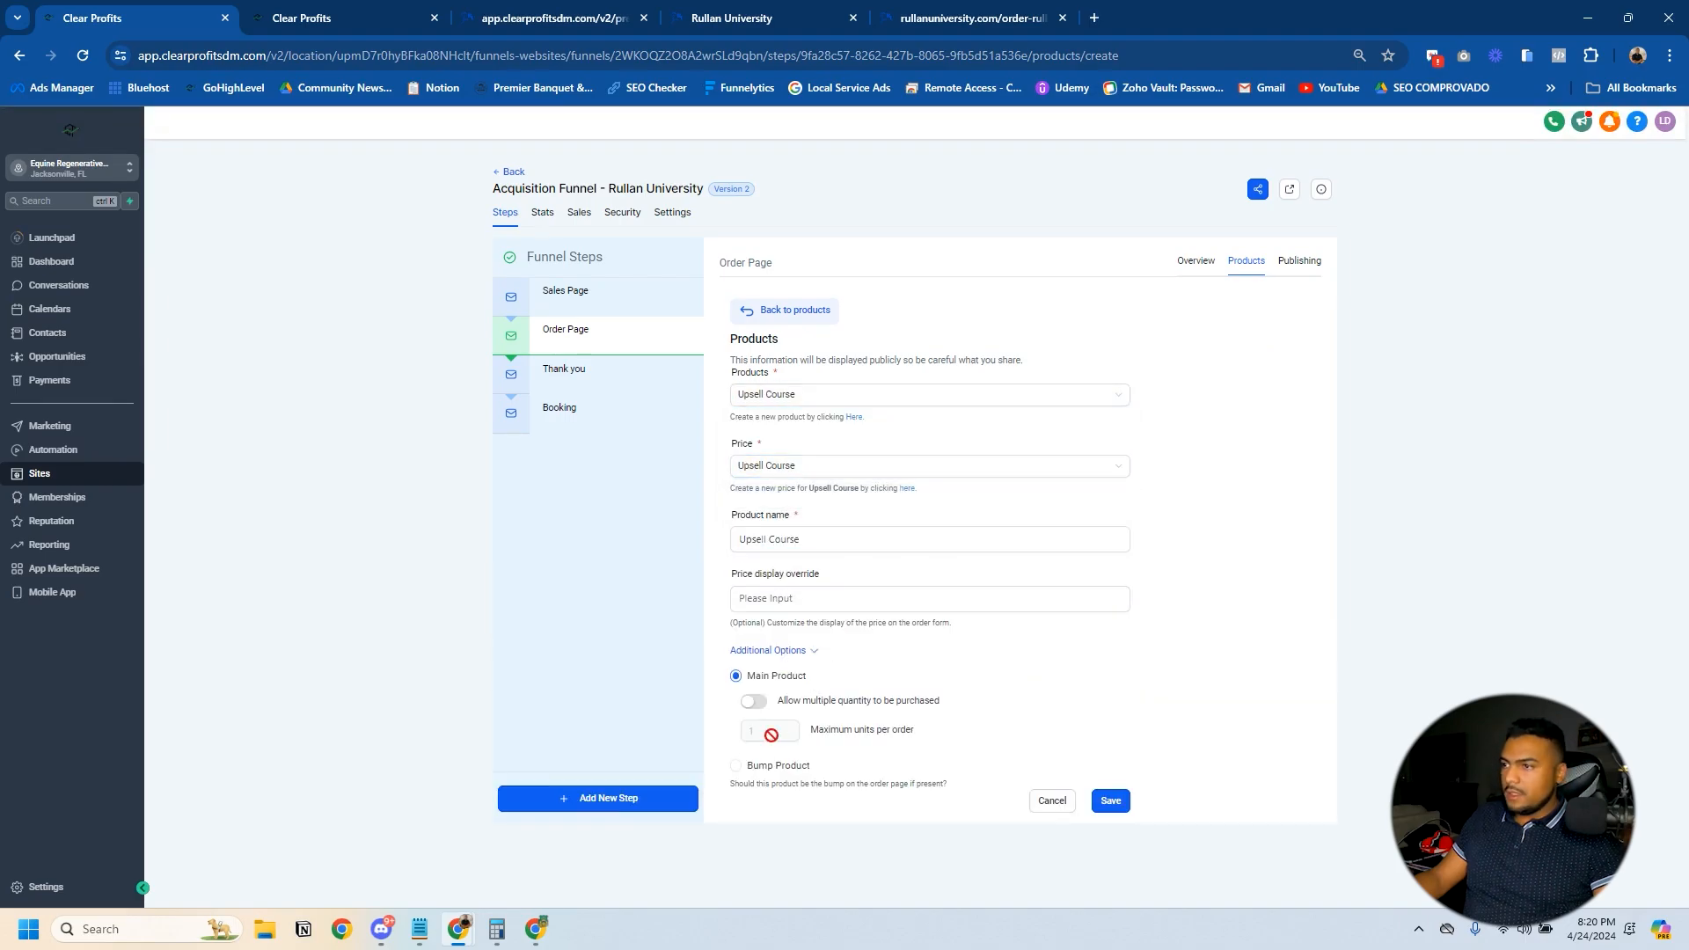
click(736, 768)
click(1108, 801)
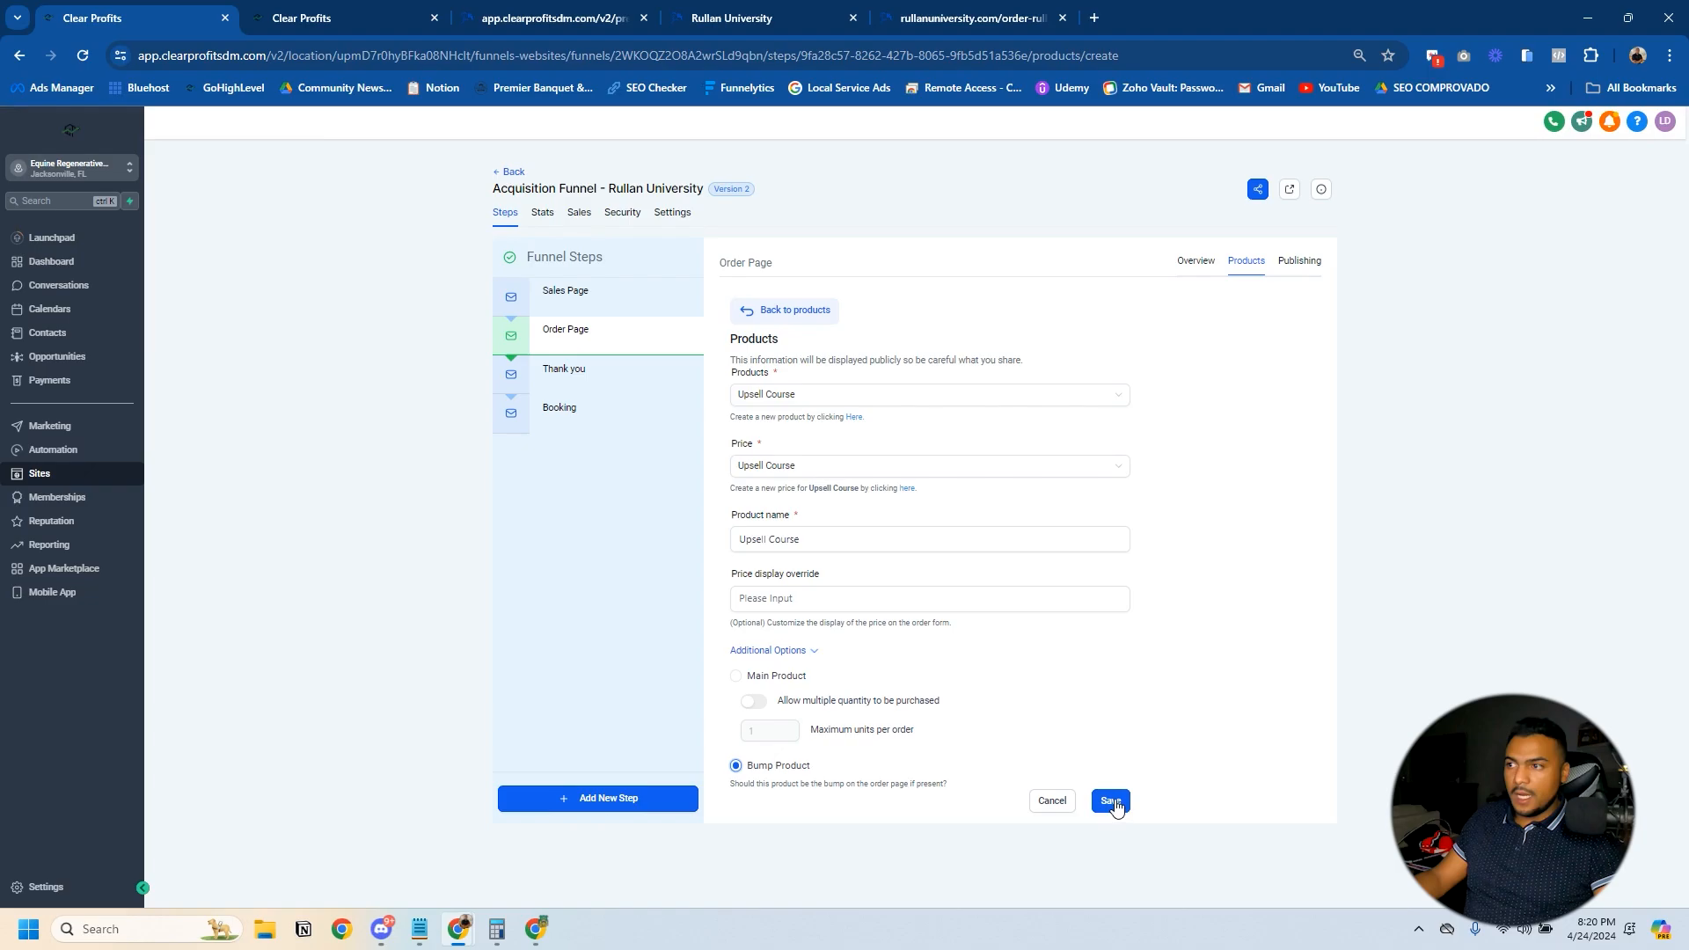
- Open the Order Page in the page builder and enable the order bump in the Two Step Order element's advanced options
click(561, 356)
click(1188, 280)
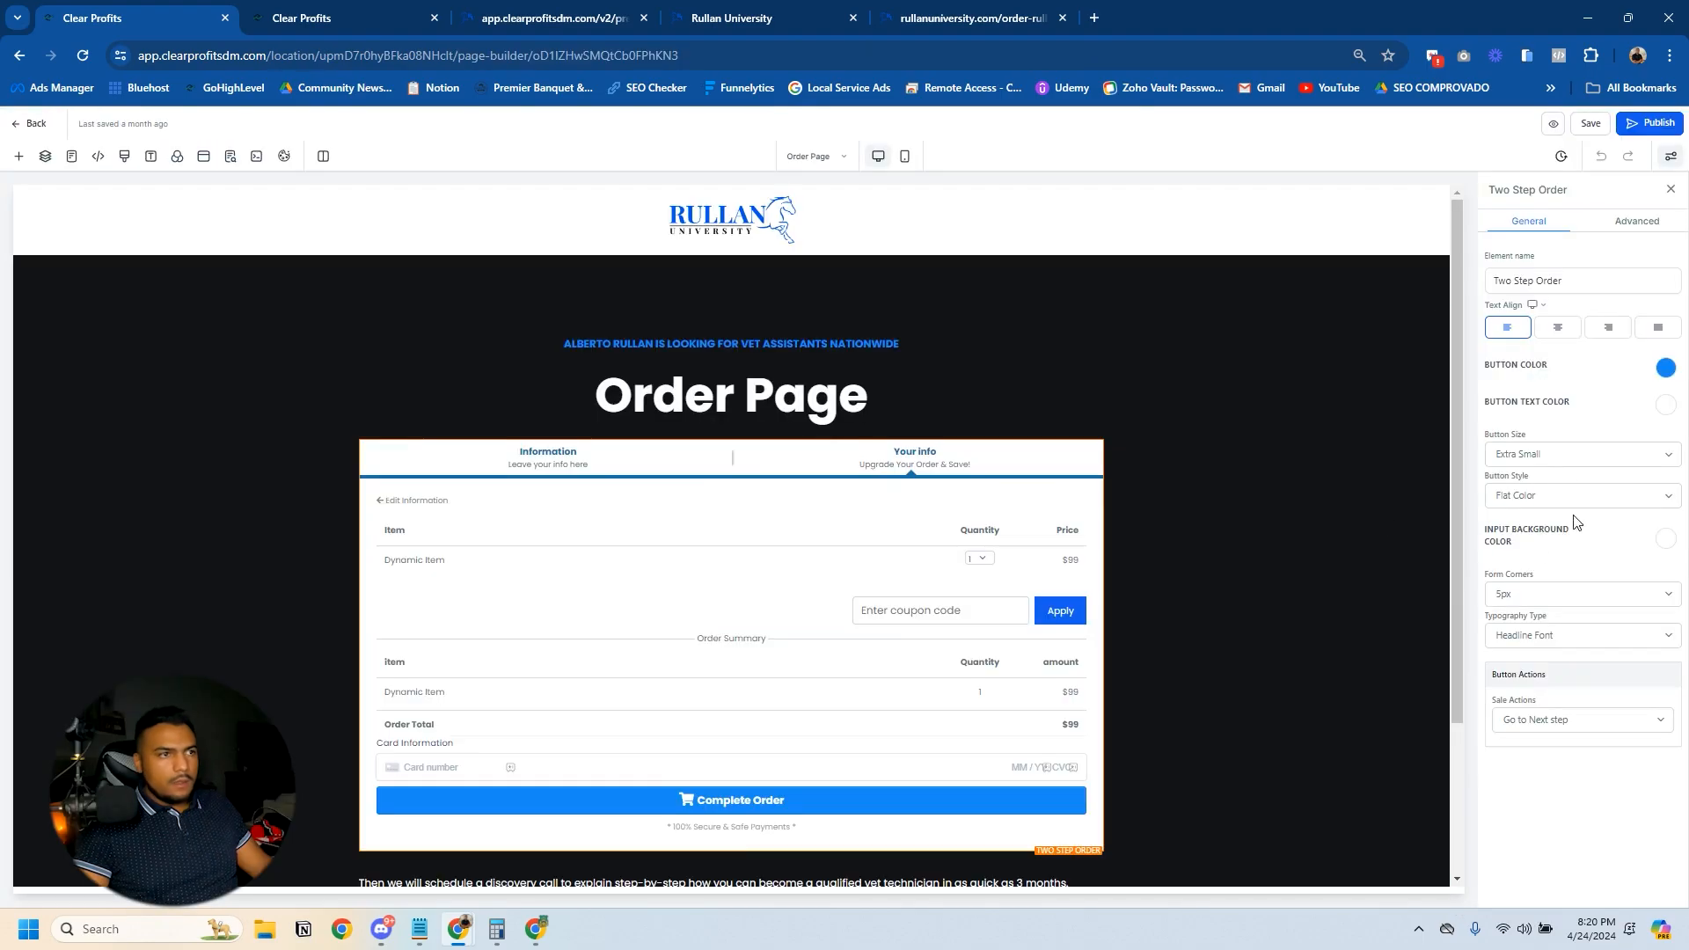
click(1640, 222)
scroll(1552, 564, down, 5)
scroll(1552, 564, down, 1)
click(1635, 532)
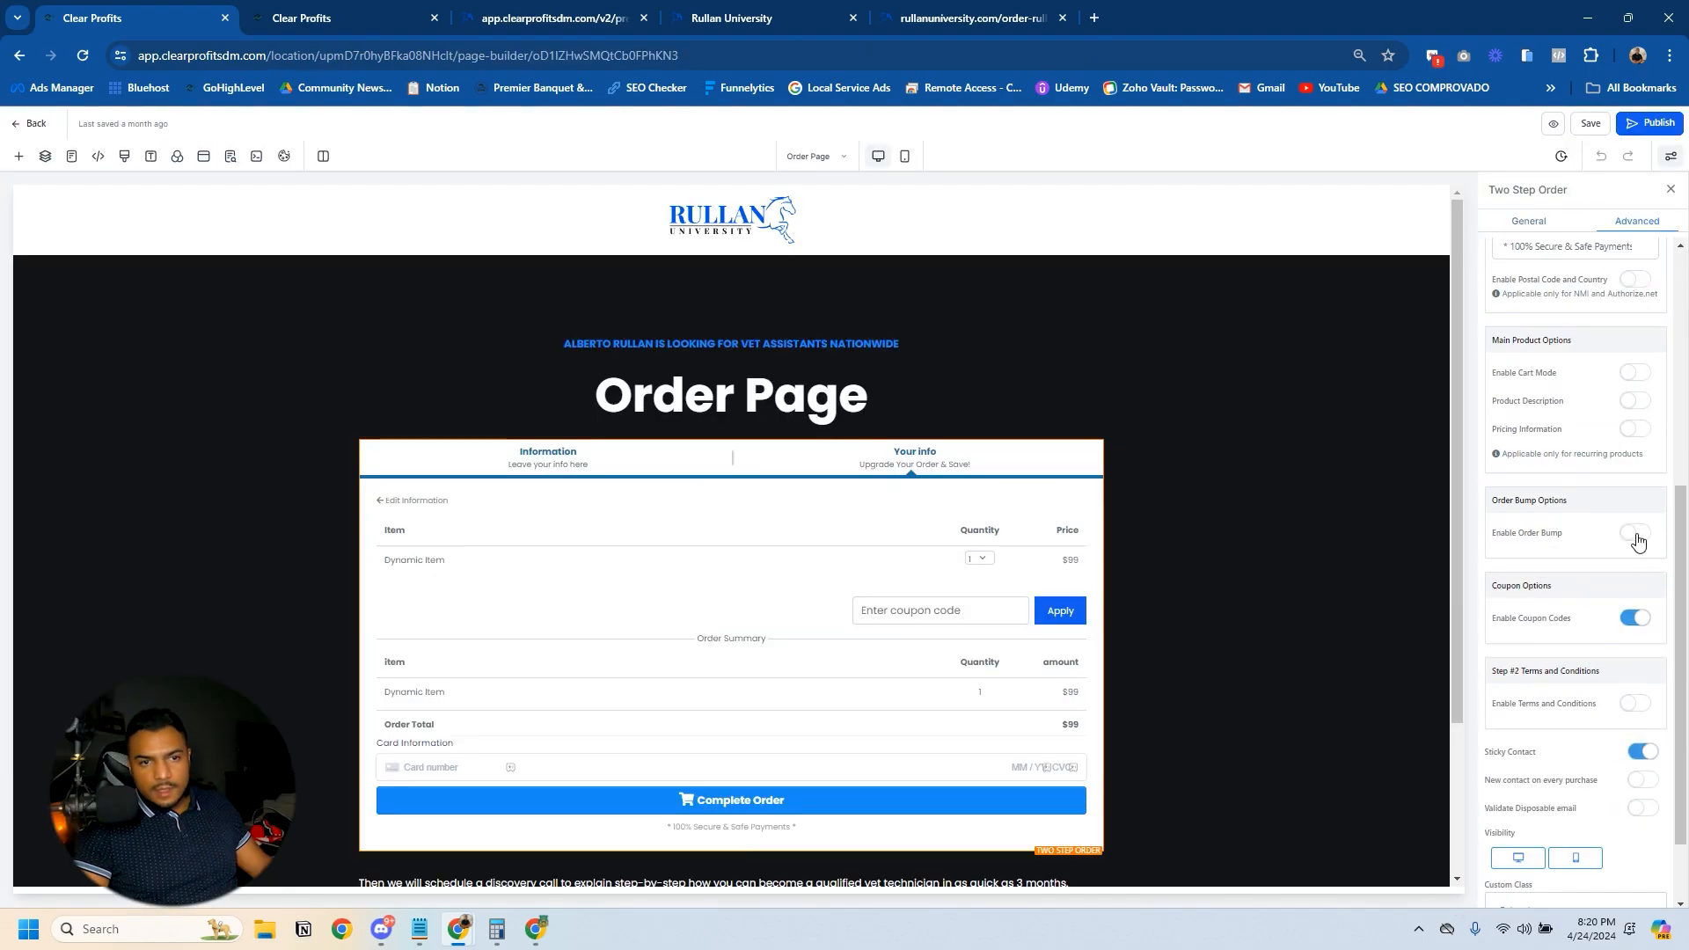
- Select Upsell Course as the order bump product and give it the headline "Upsell Course for Only 47$"
click(1573, 567)
click(1549, 581)
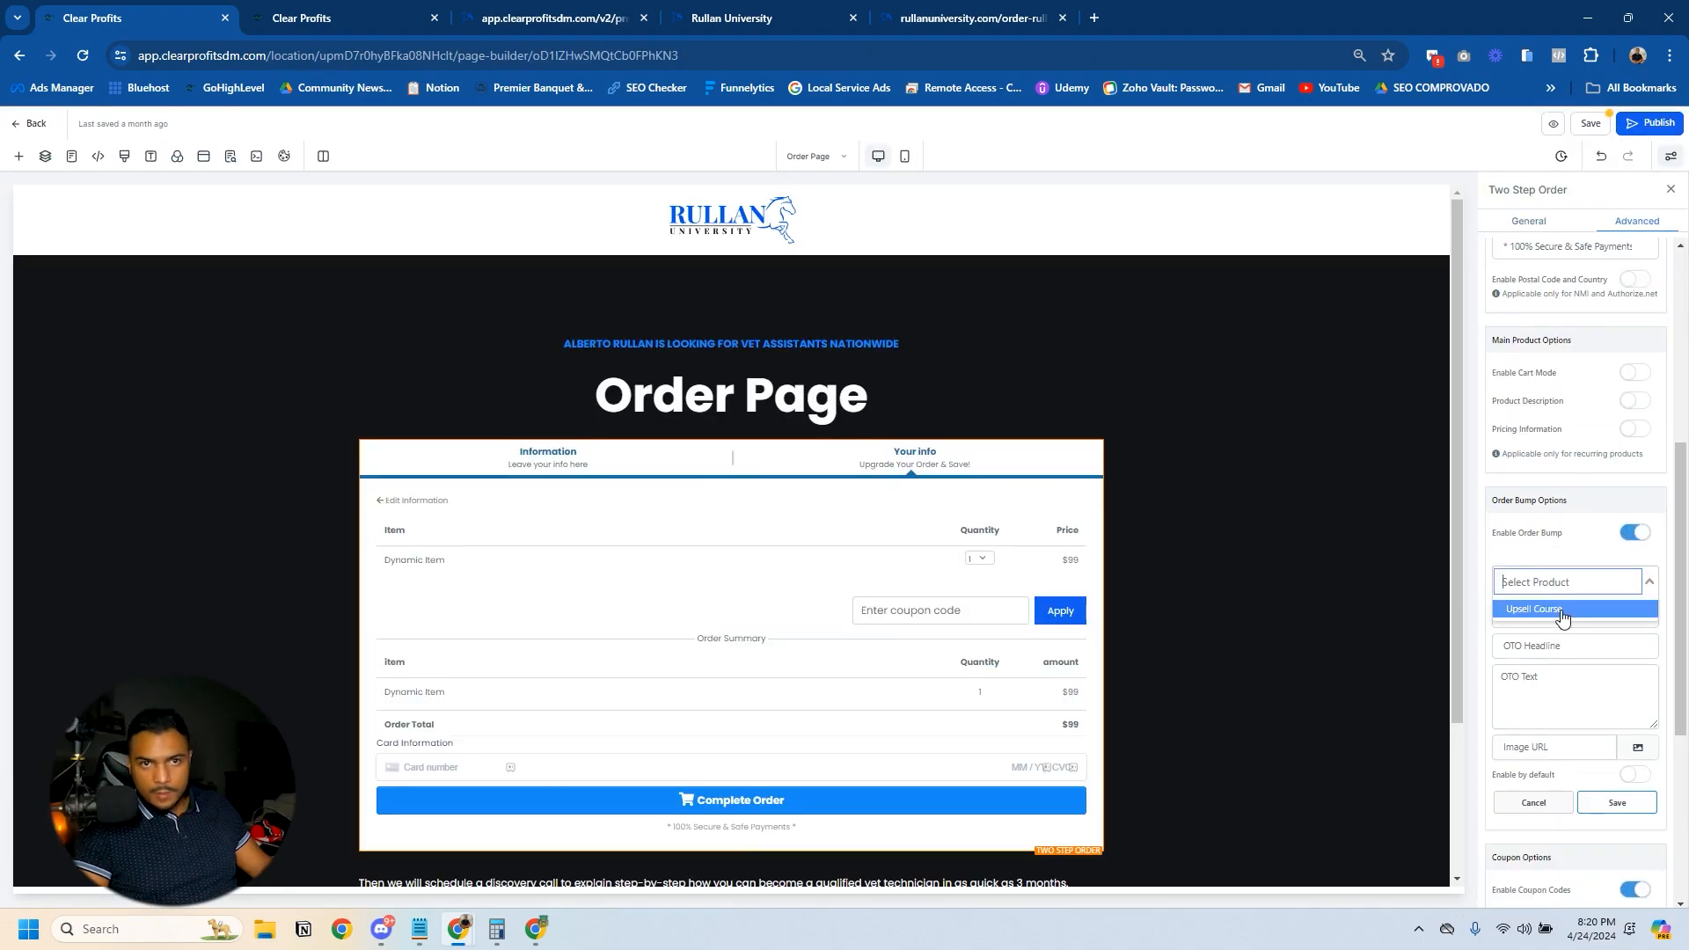
click(1513, 615)
click(1529, 625)
scroll(1080, 604, down, 2)
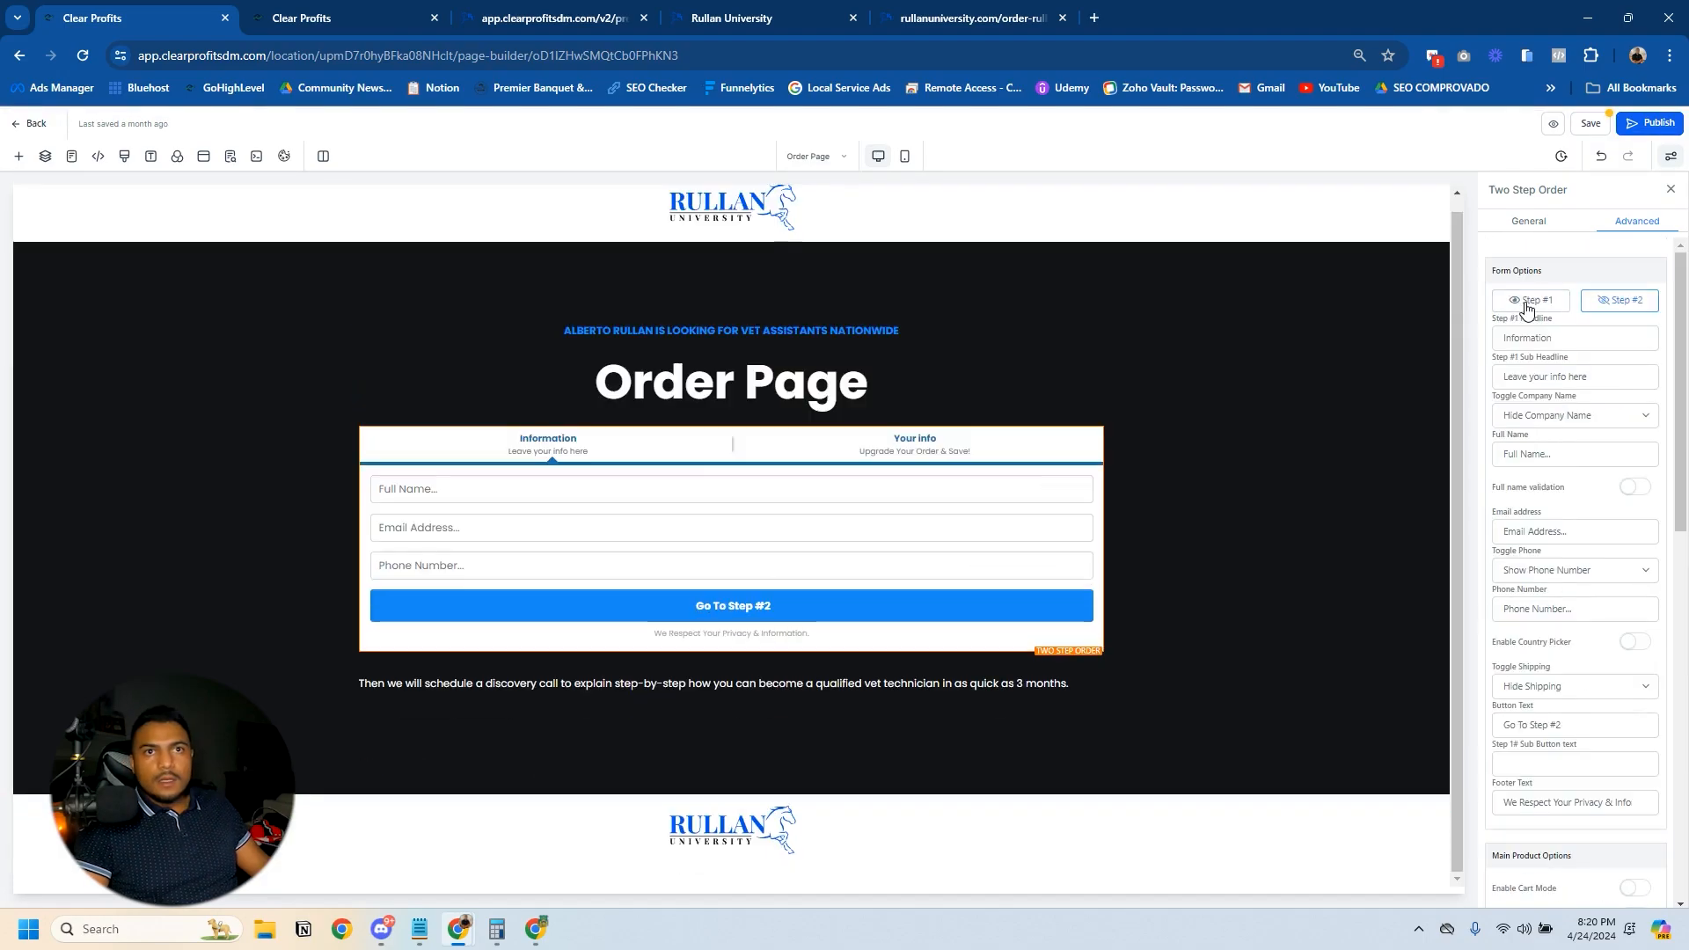
click(1619, 301)
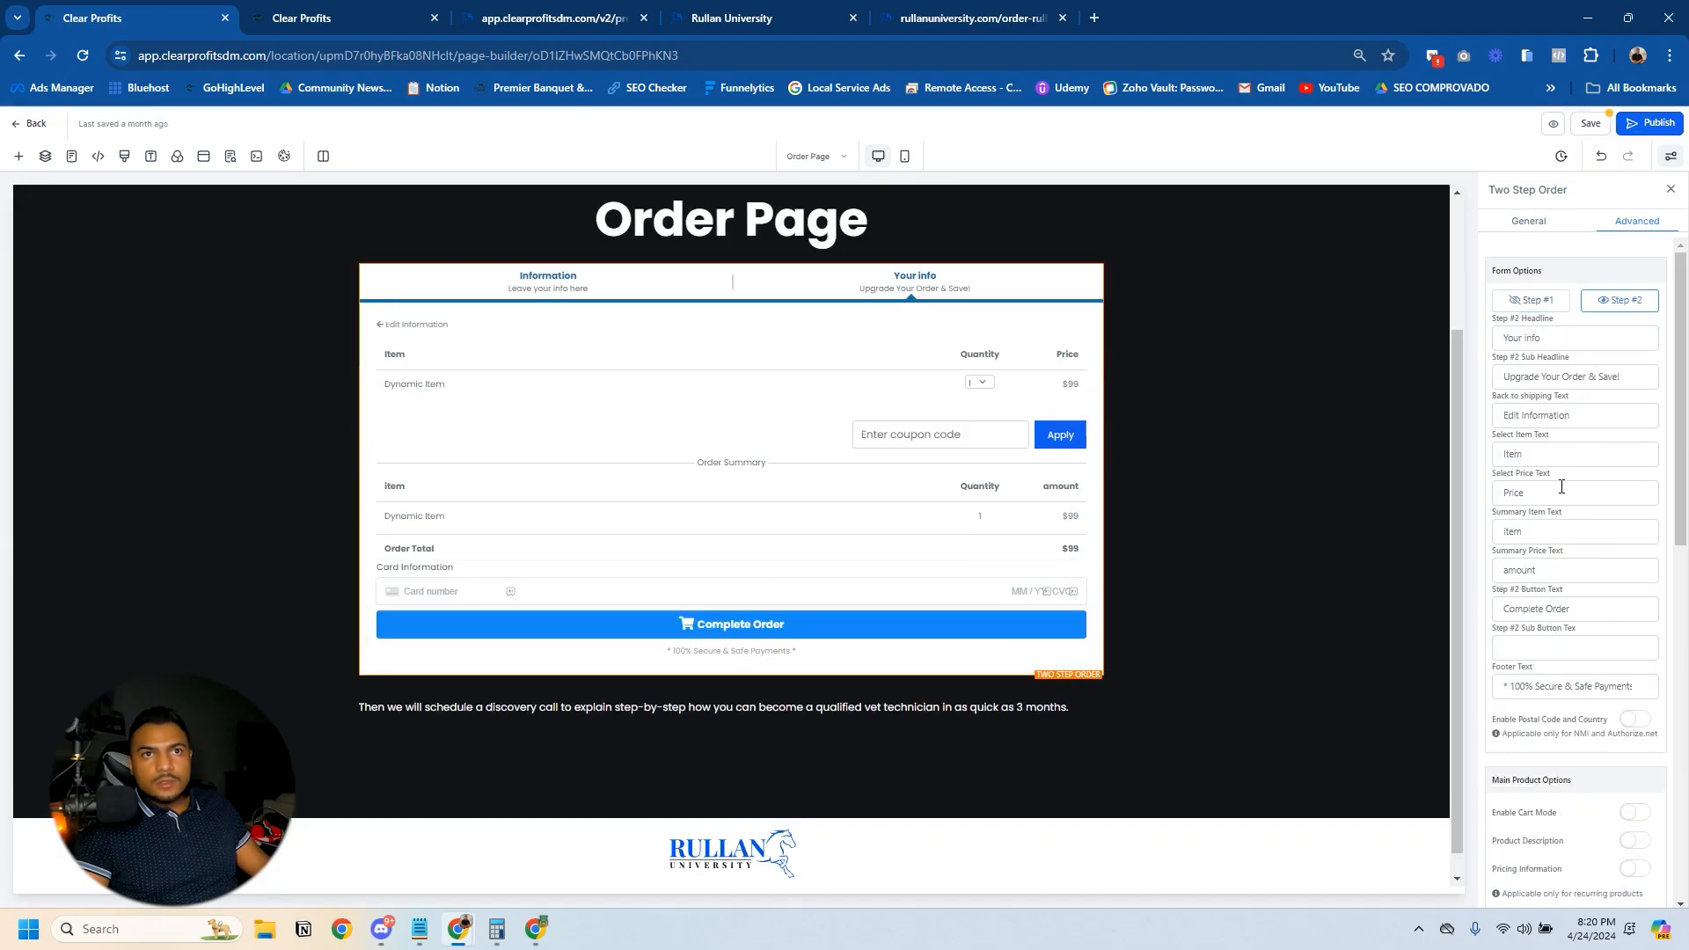
scroll(1601, 545, down, 5)
click(1530, 620)
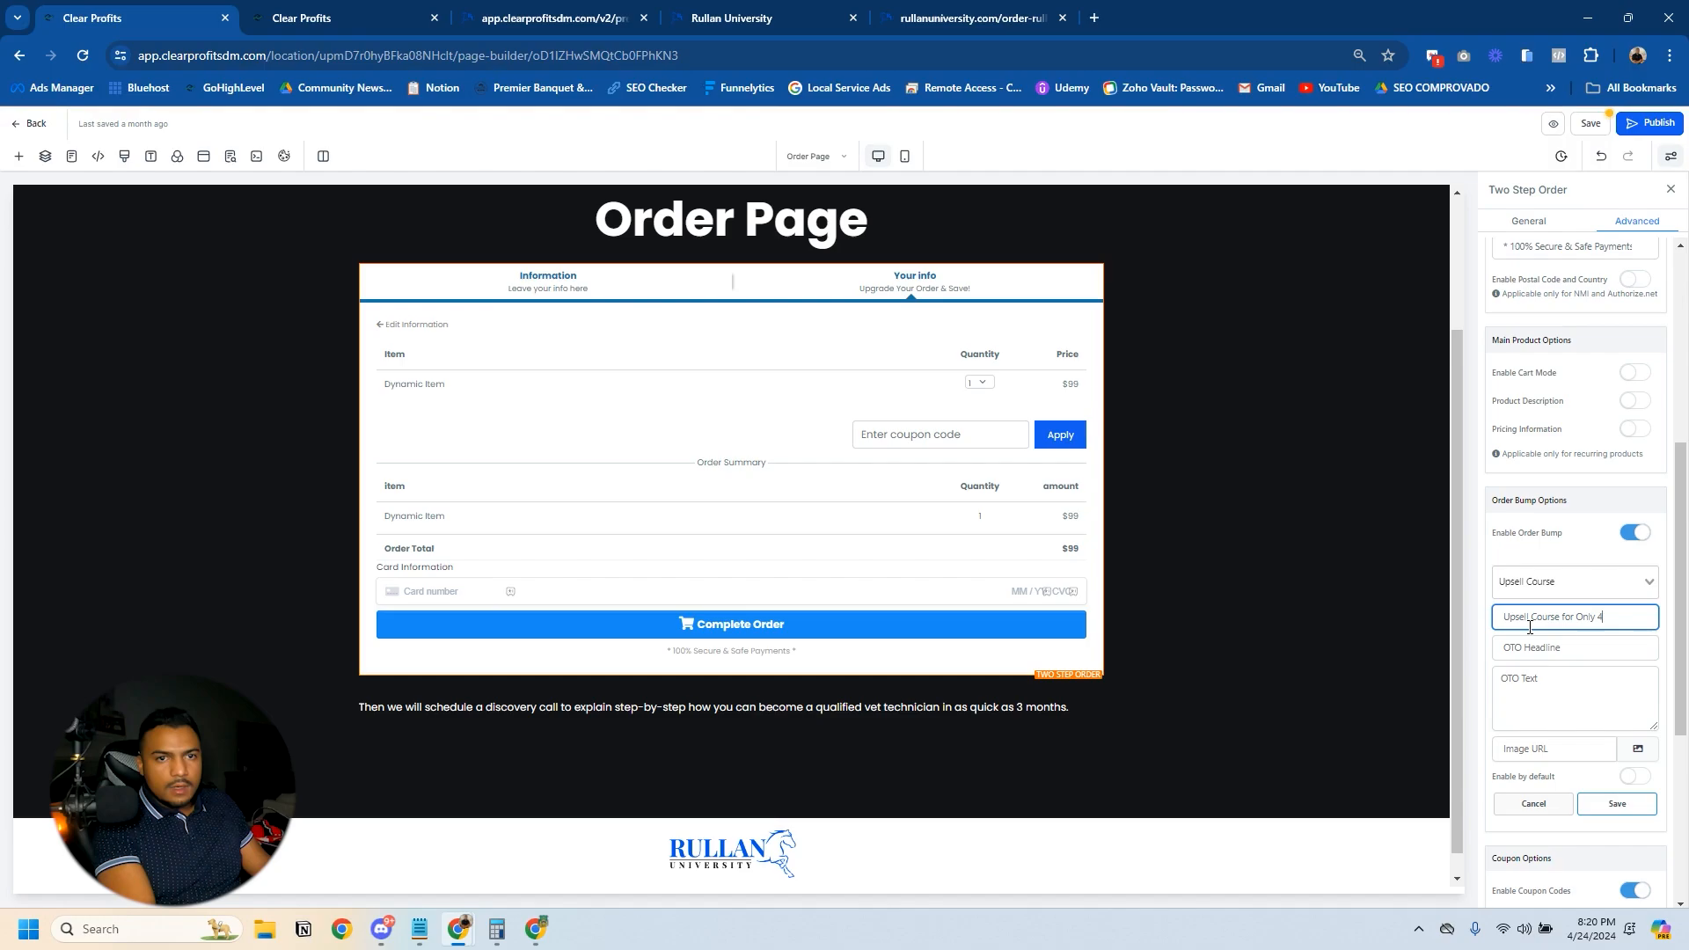
- Set the bump's OTO headline to "Proven 7 Methods for Selling Your Course", then save the bump and the page
click(1544, 652)
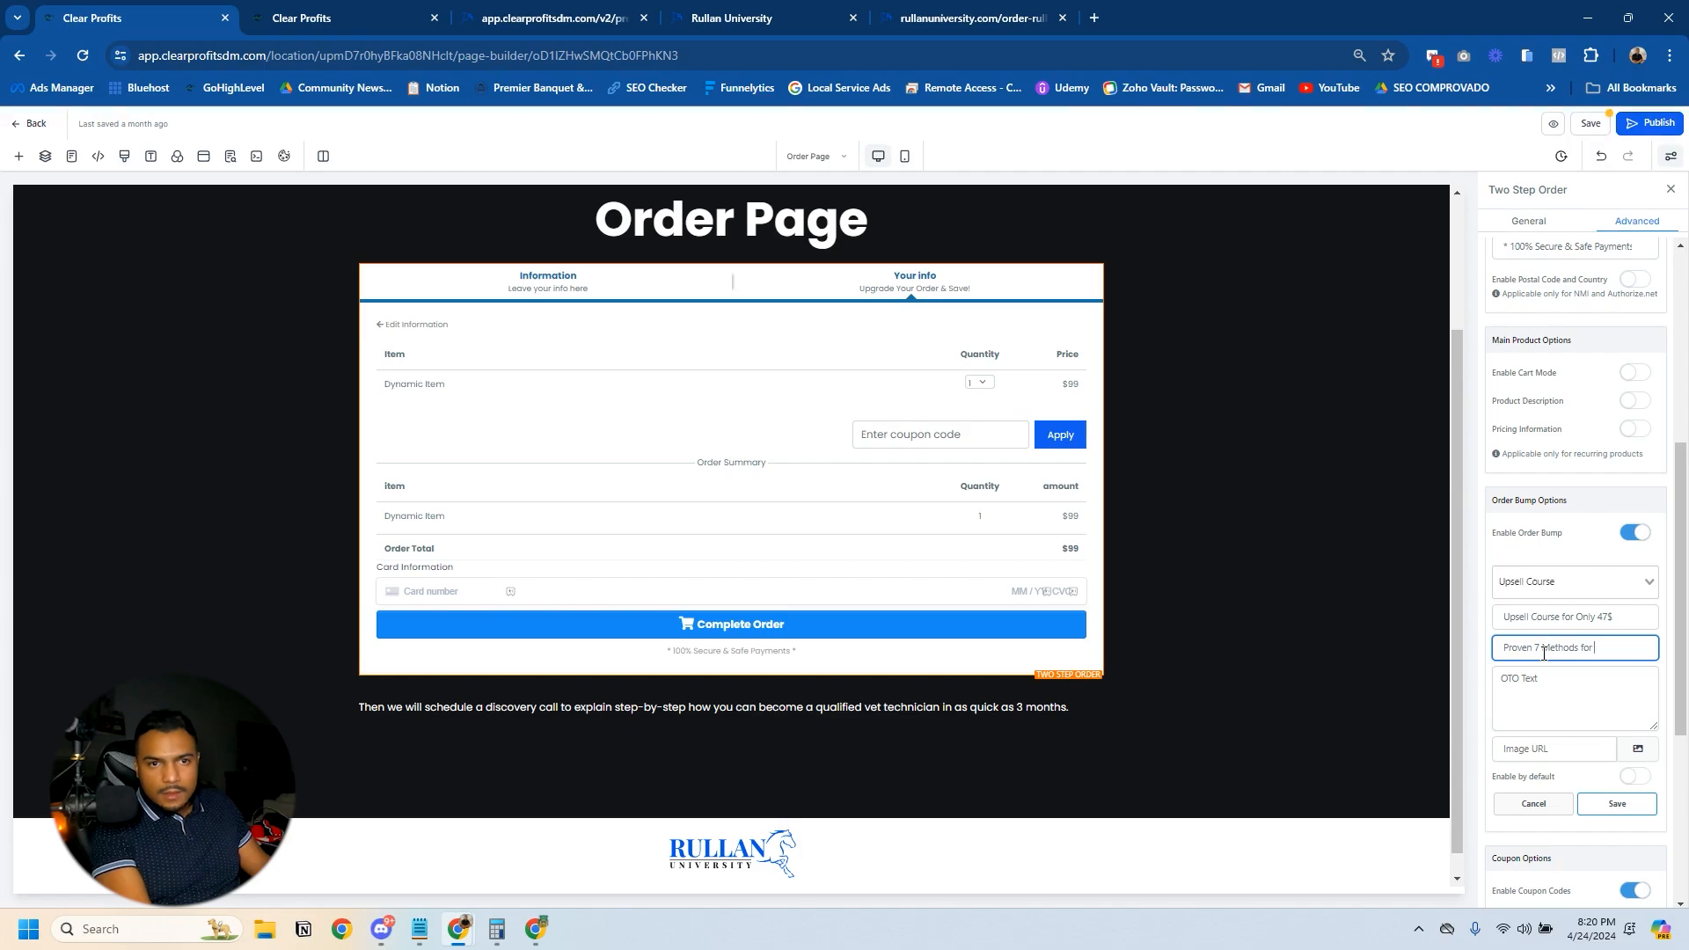
text(Proven 7 Methods for Selling Your Course)
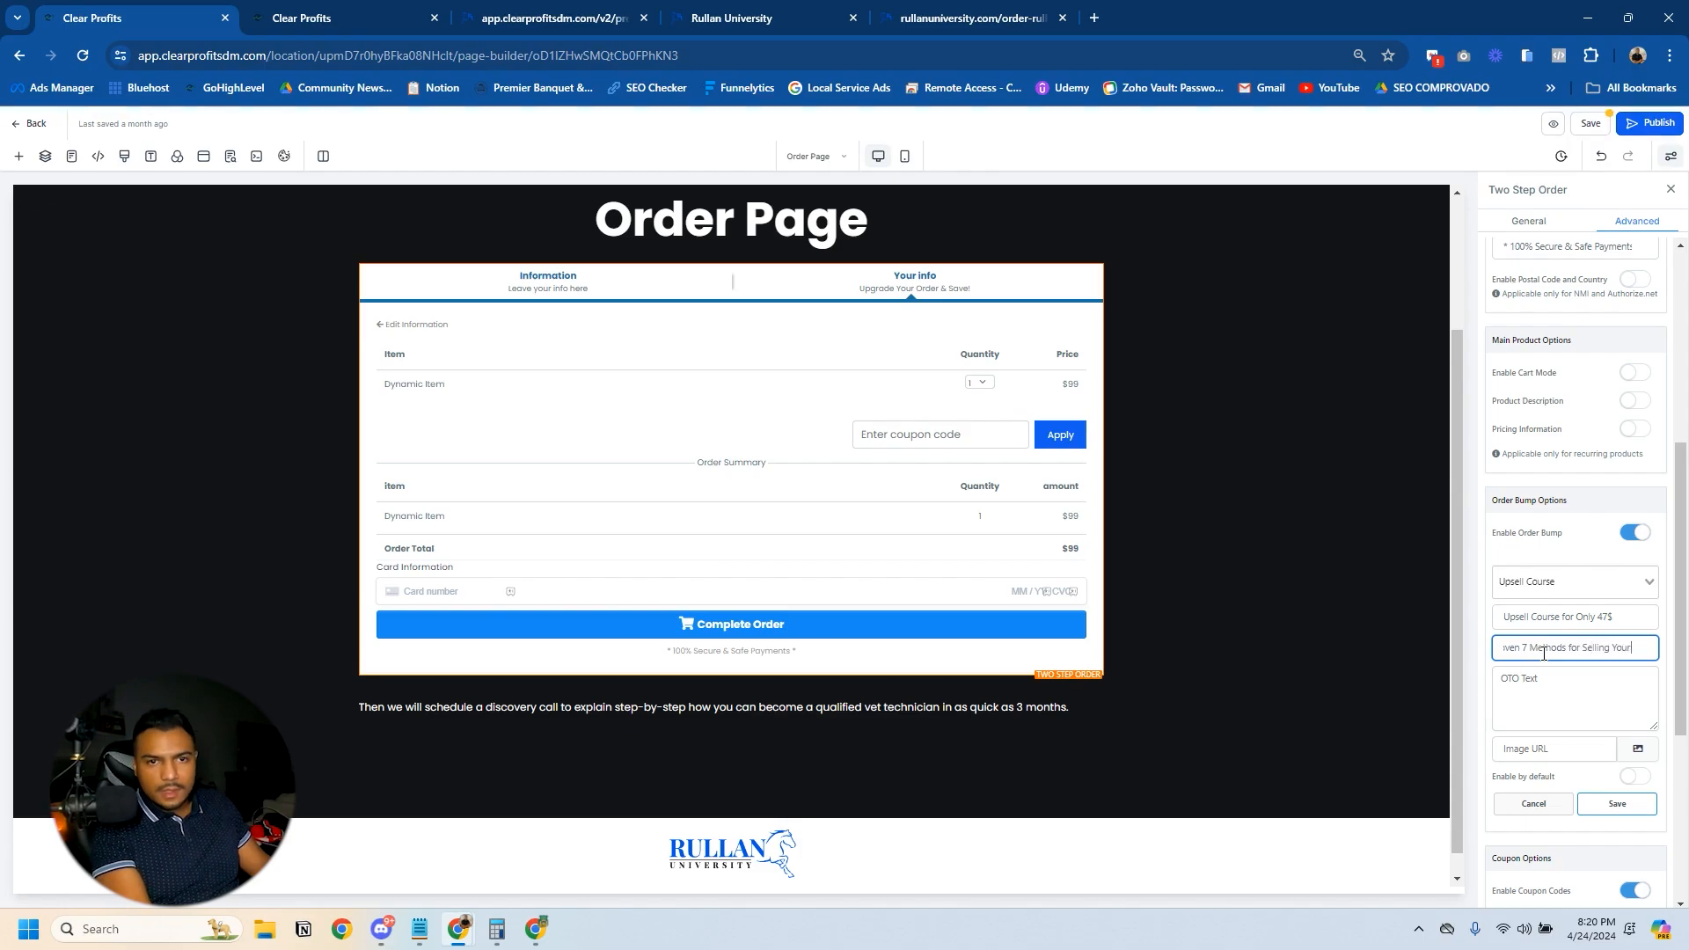
click(1617, 803)
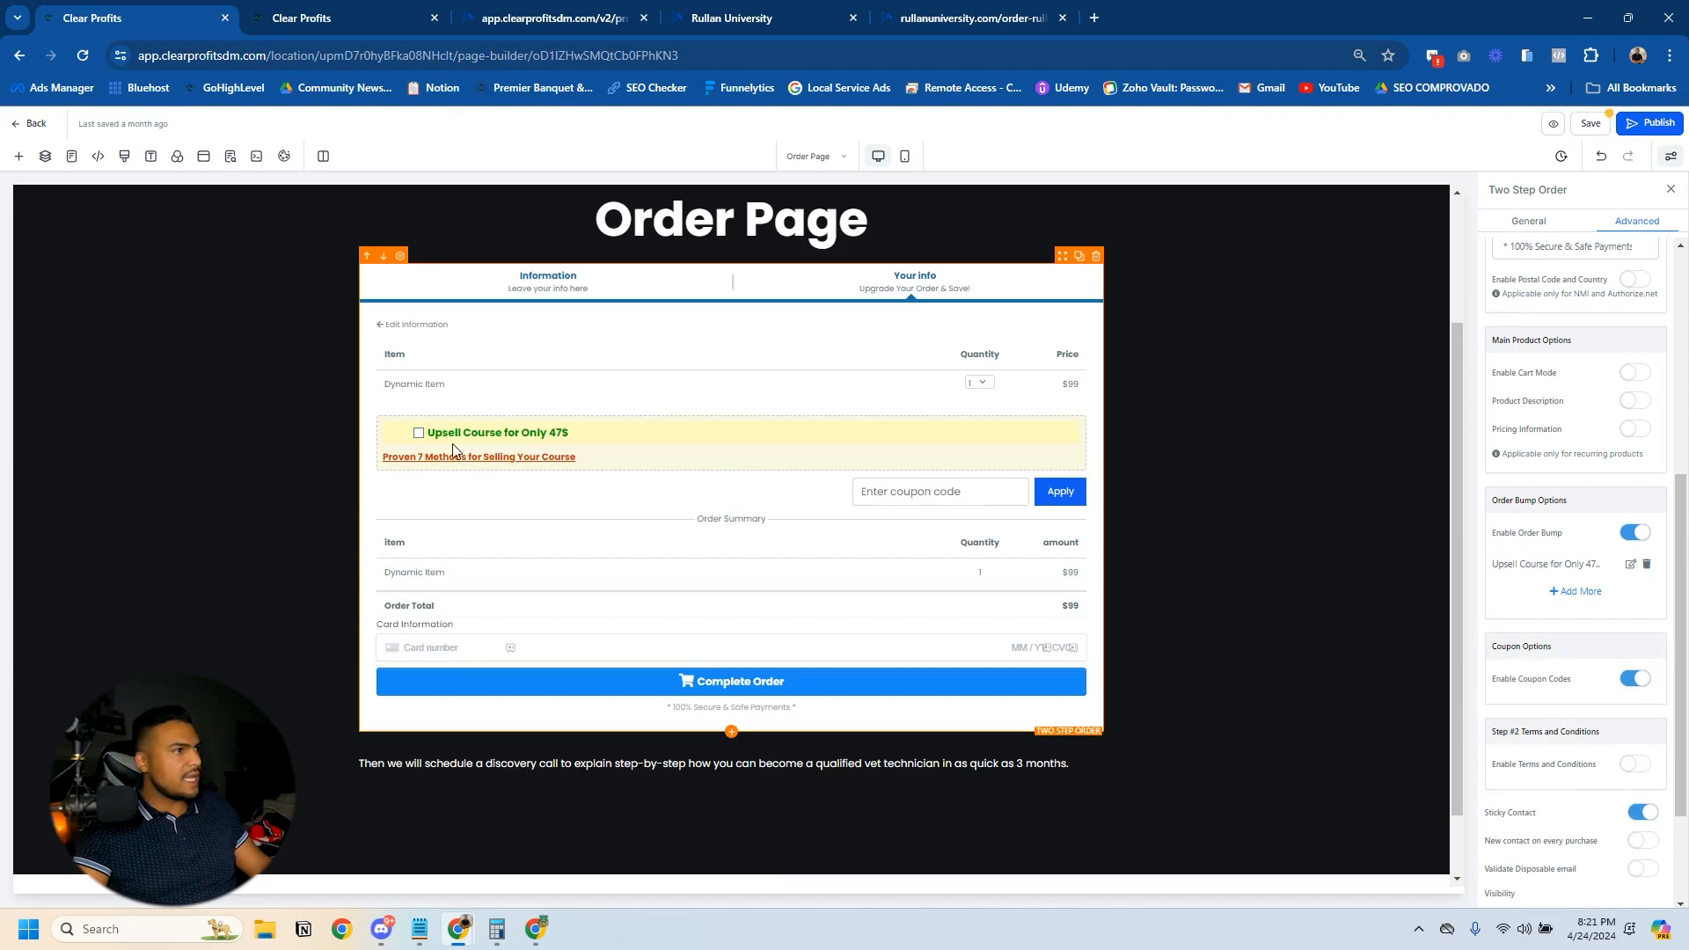
click(1590, 123)
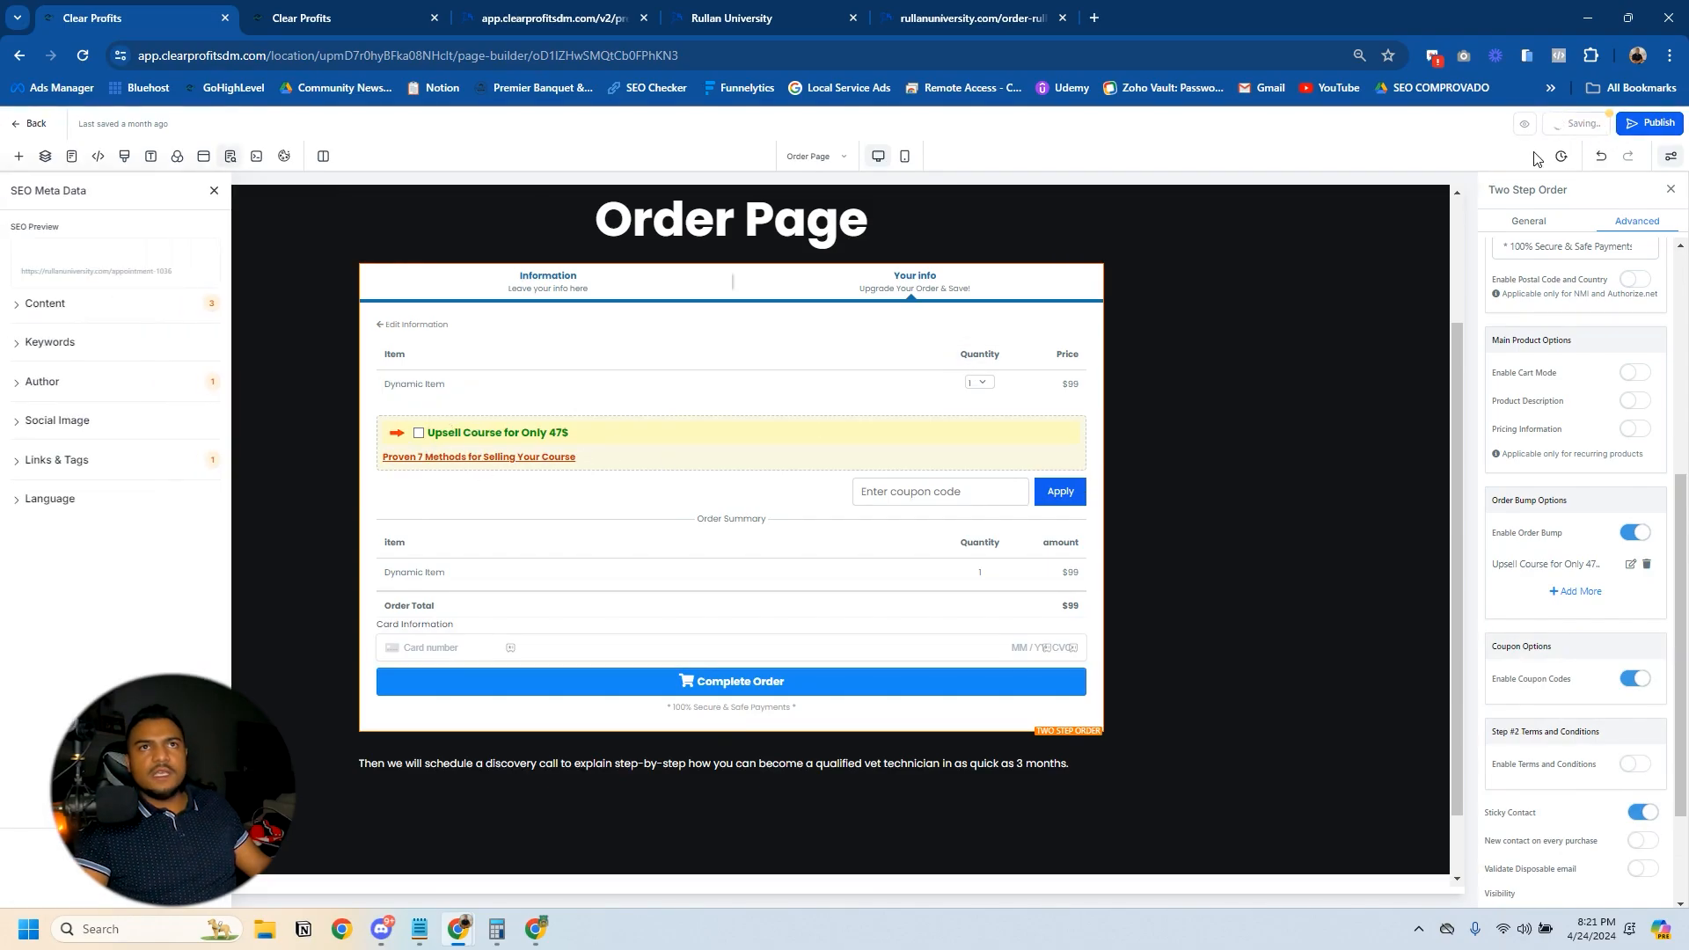
- Preview the Order Page and tick the Upsell Course bump to check the order summary
click(1525, 123)
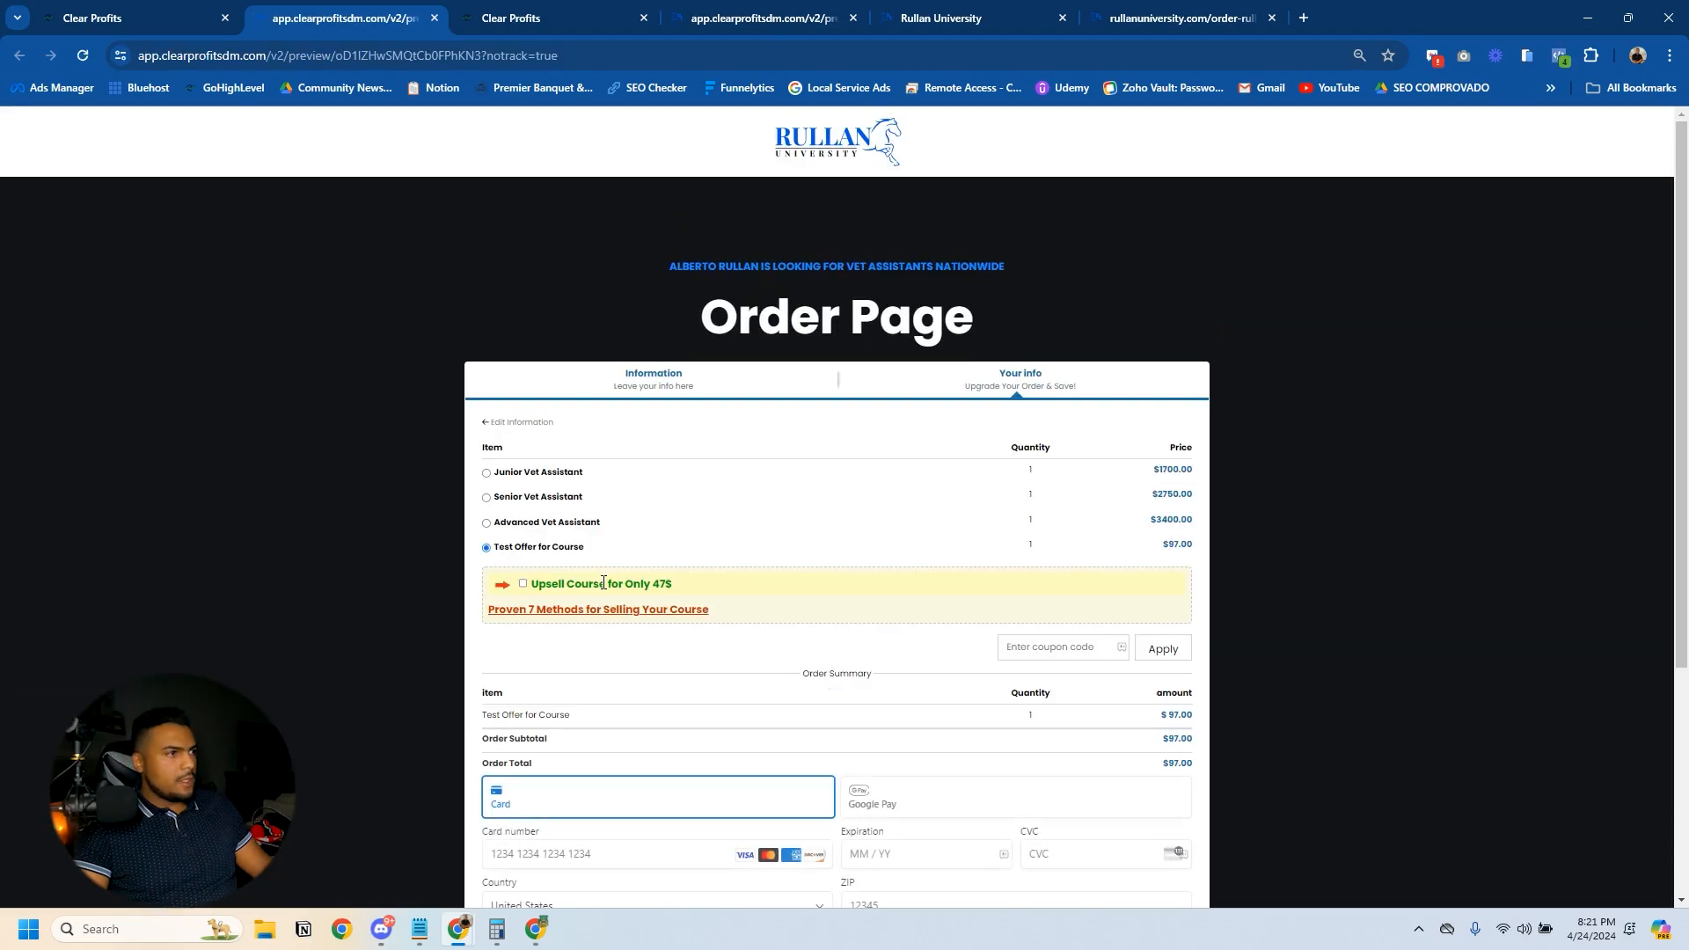
click(523, 583)
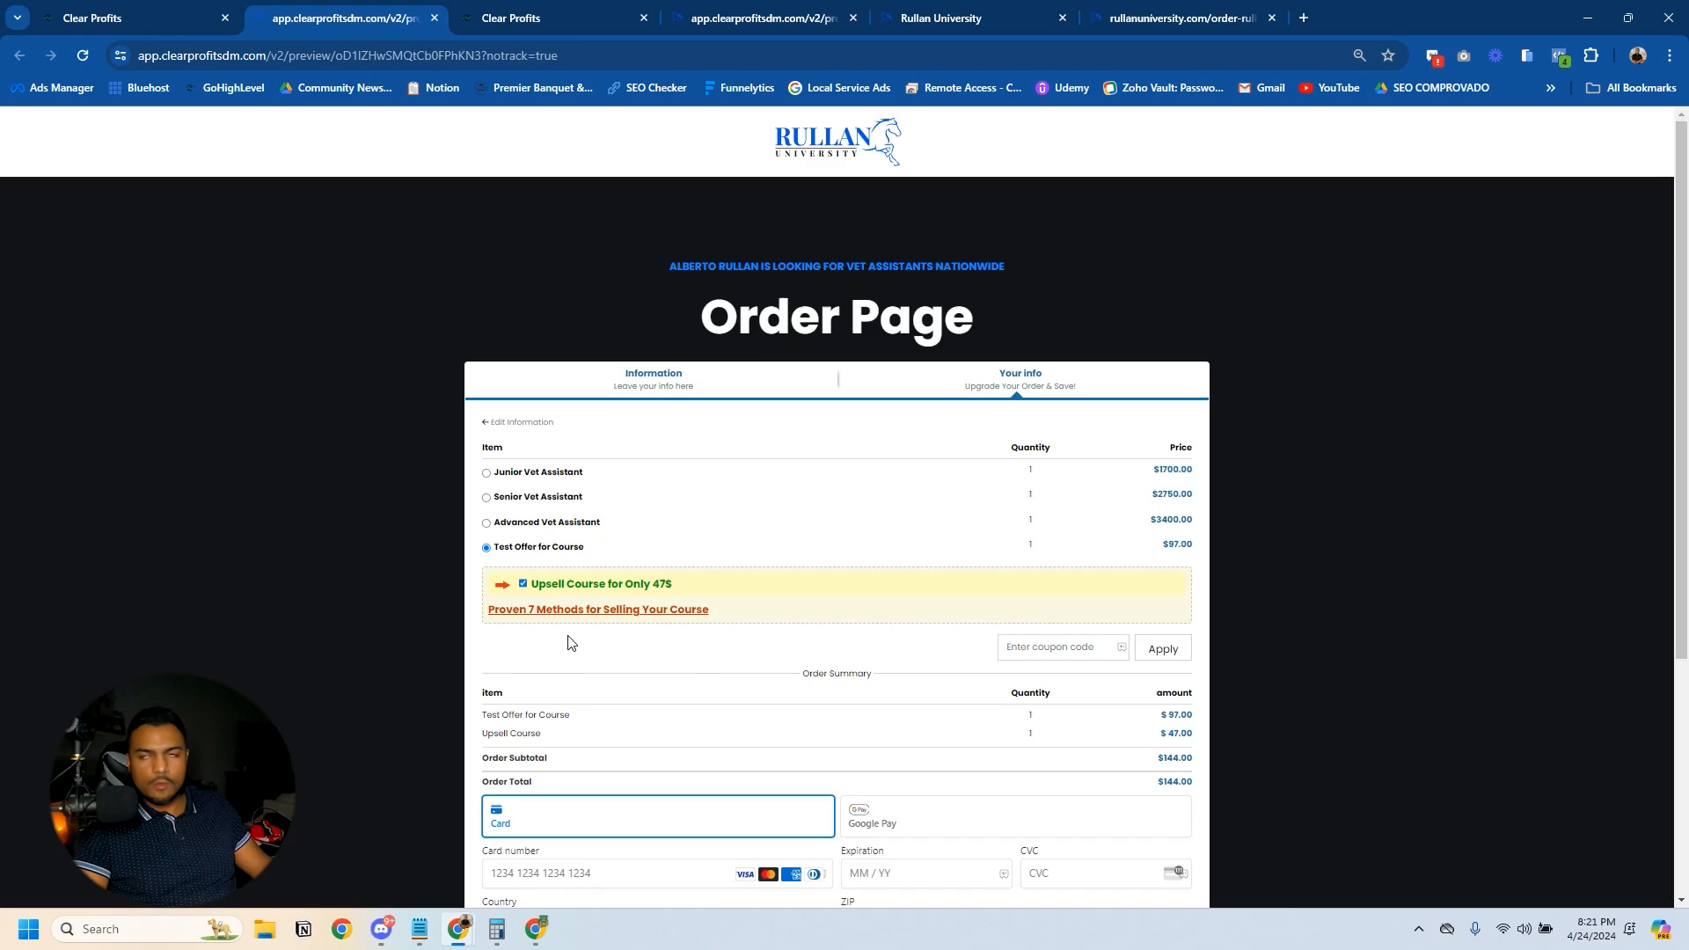
scroll(616, 647, down, 3)
scroll(805, 660, up, 3)
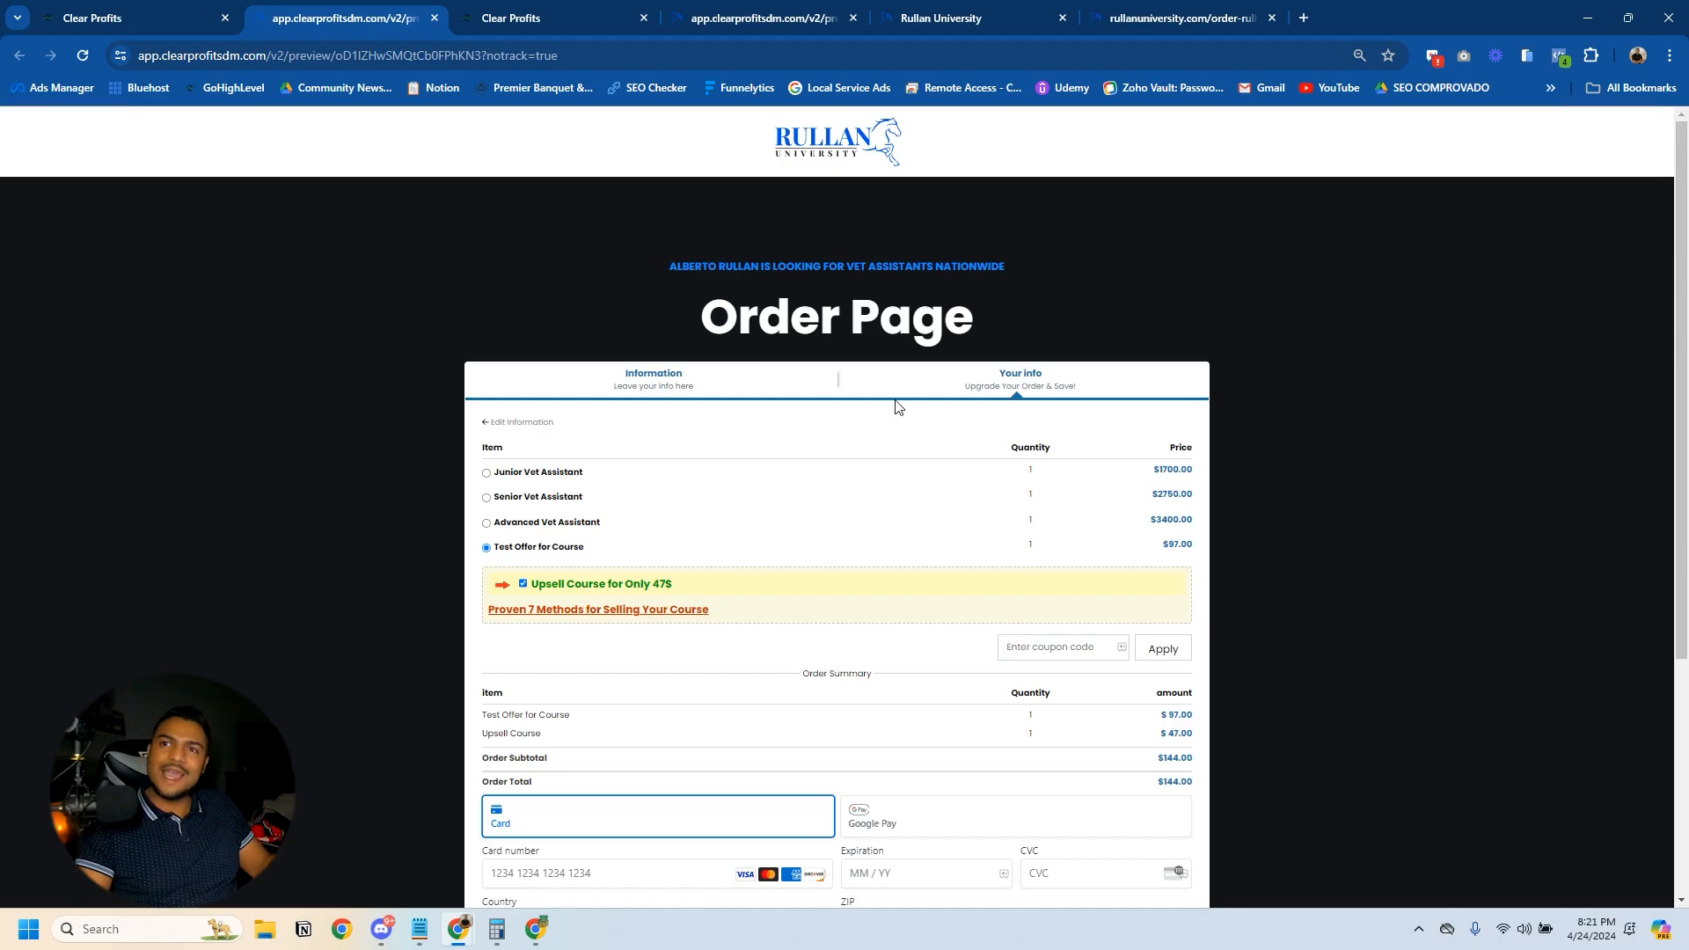
- Leave the page builder and open the Jr Vet Assistant Course Order workflow in the Vet Assistant Courses automation folder
click(170, 16)
click(12, 123)
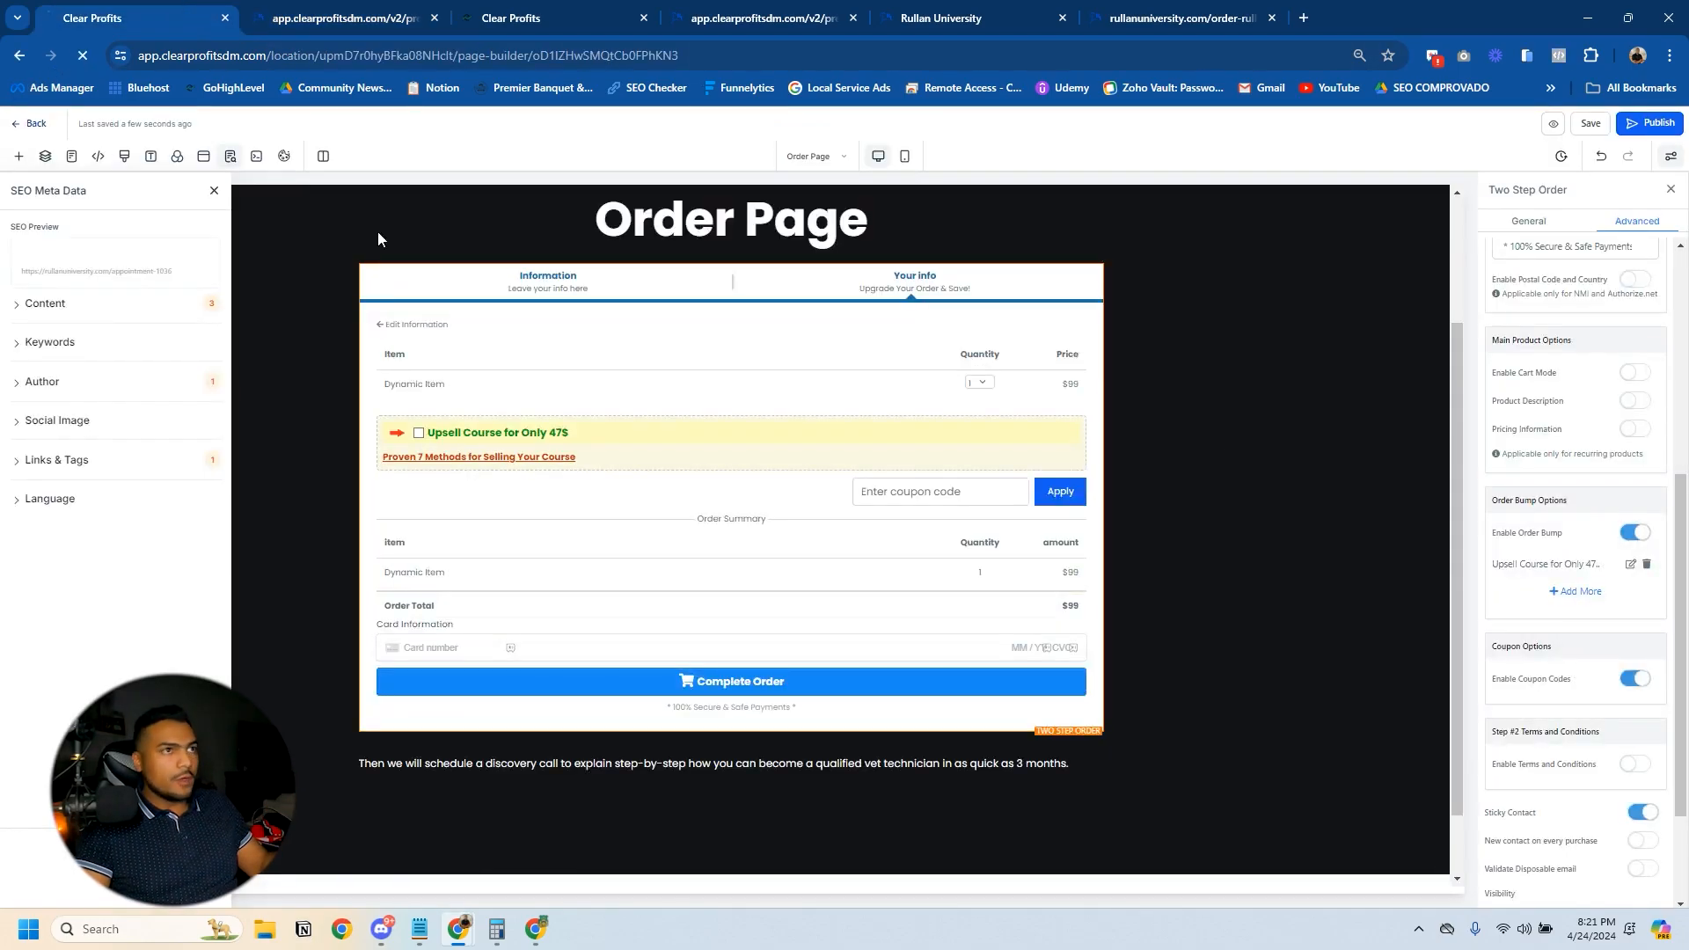
click(61, 452)
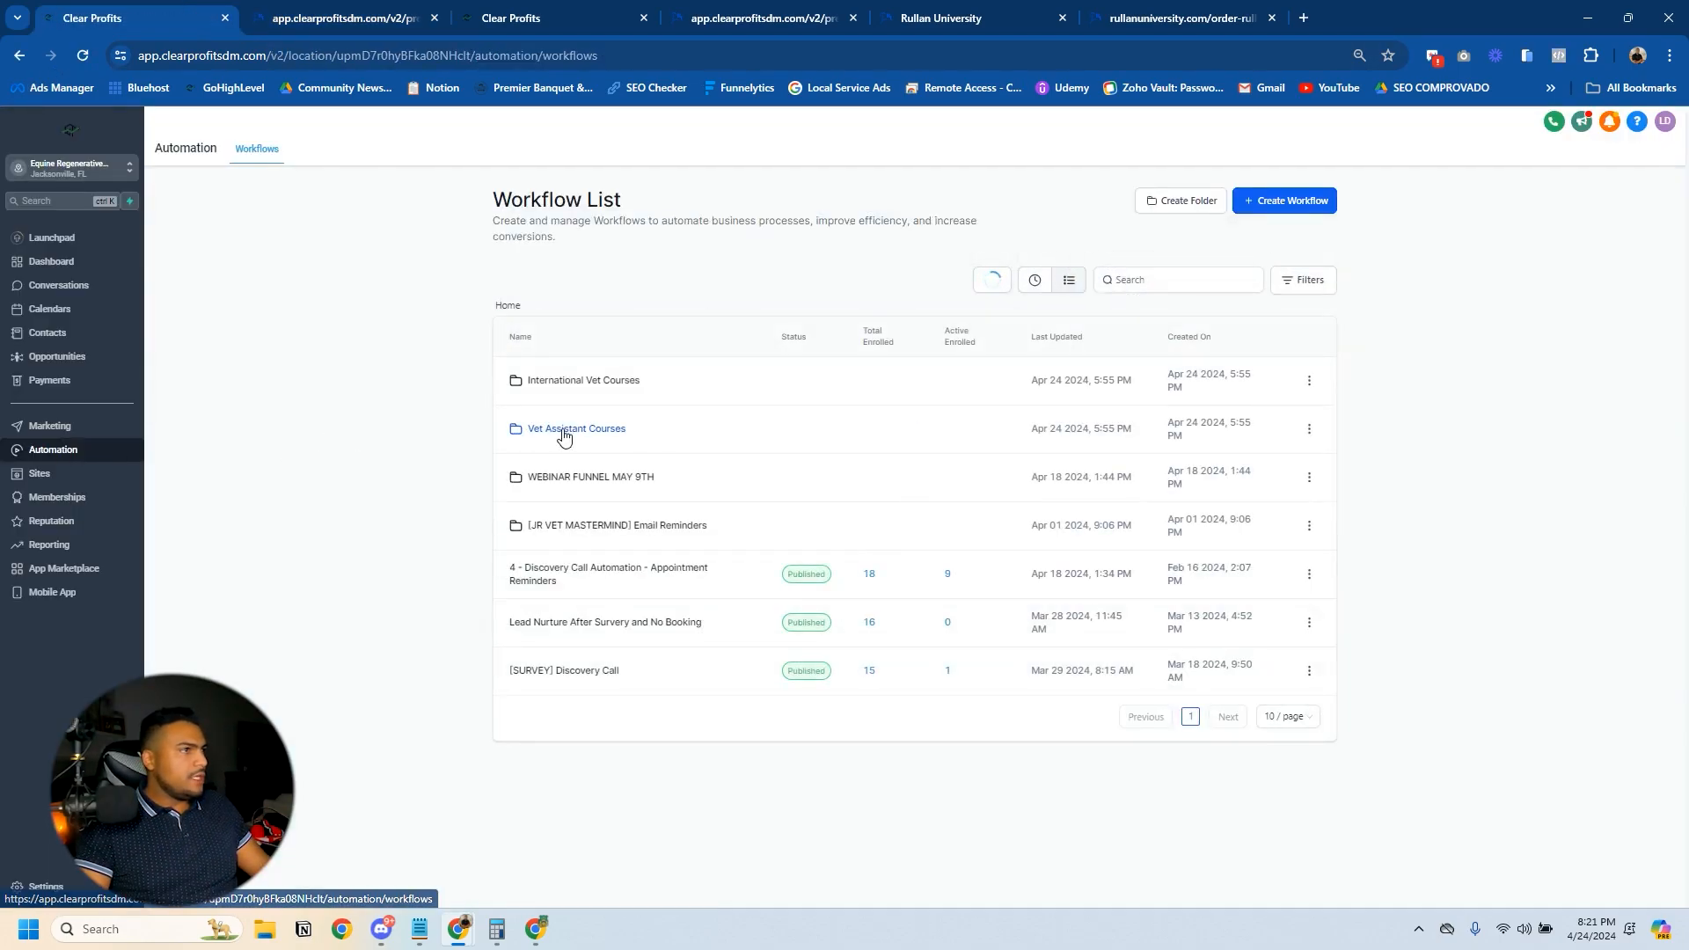
click(576, 434)
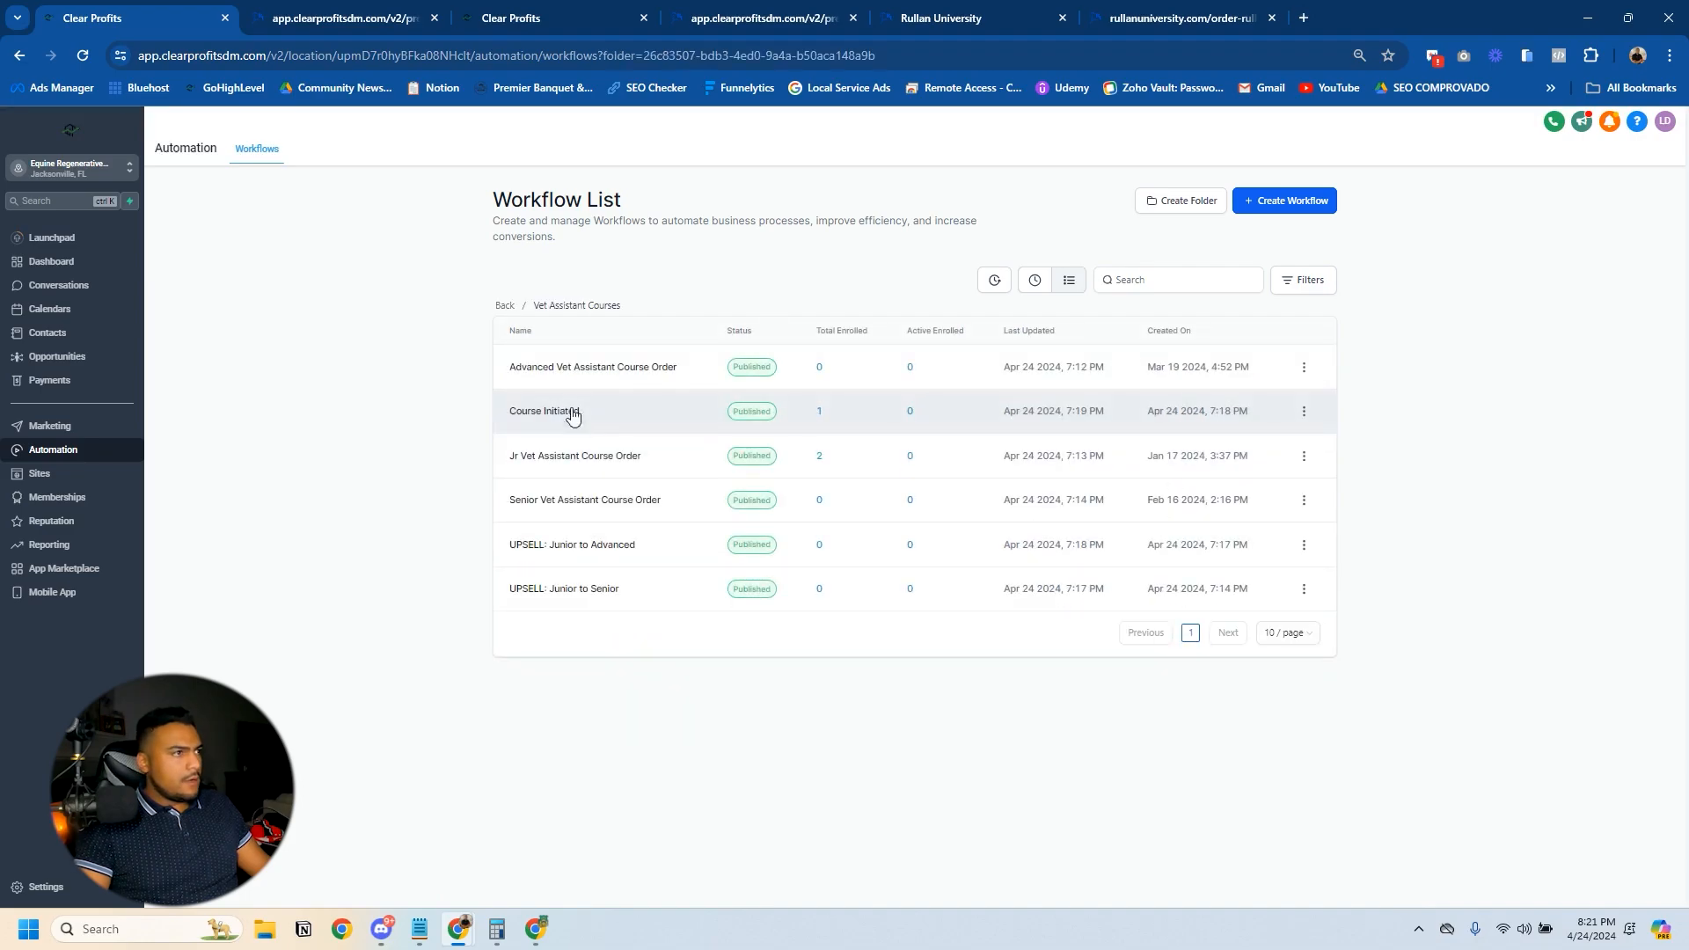
click(561, 456)
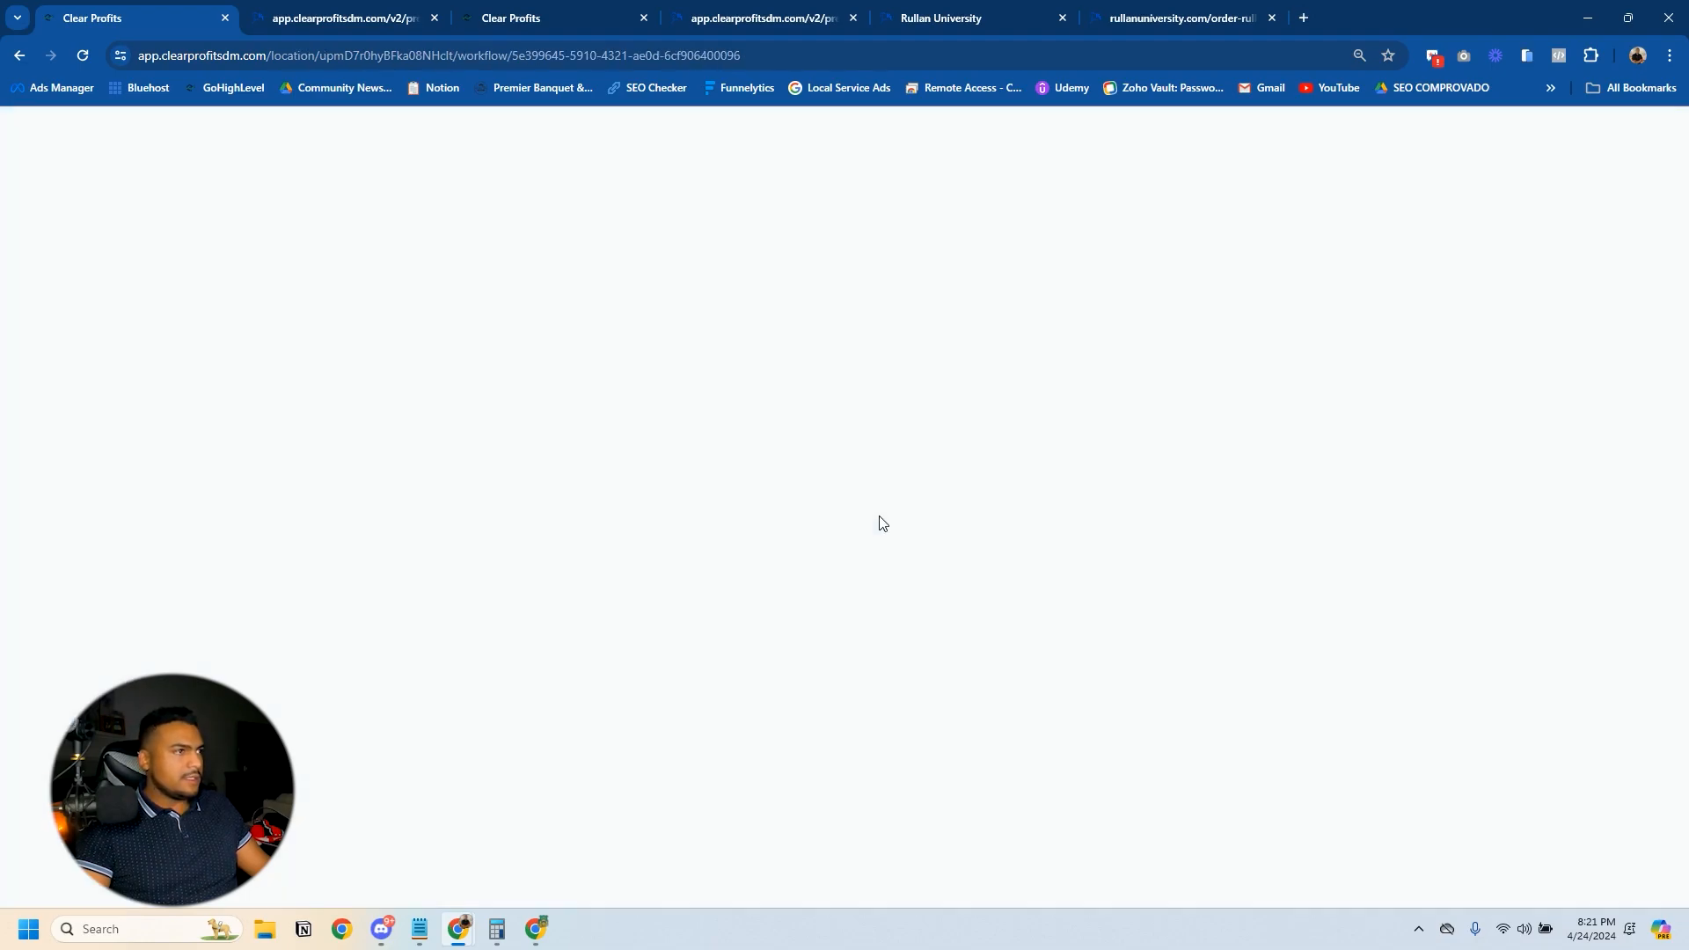
- Review the Global Product choices in the Order Submitted trigger's filter, keep Junior Vet Assistant and save the trigger
click(758, 318)
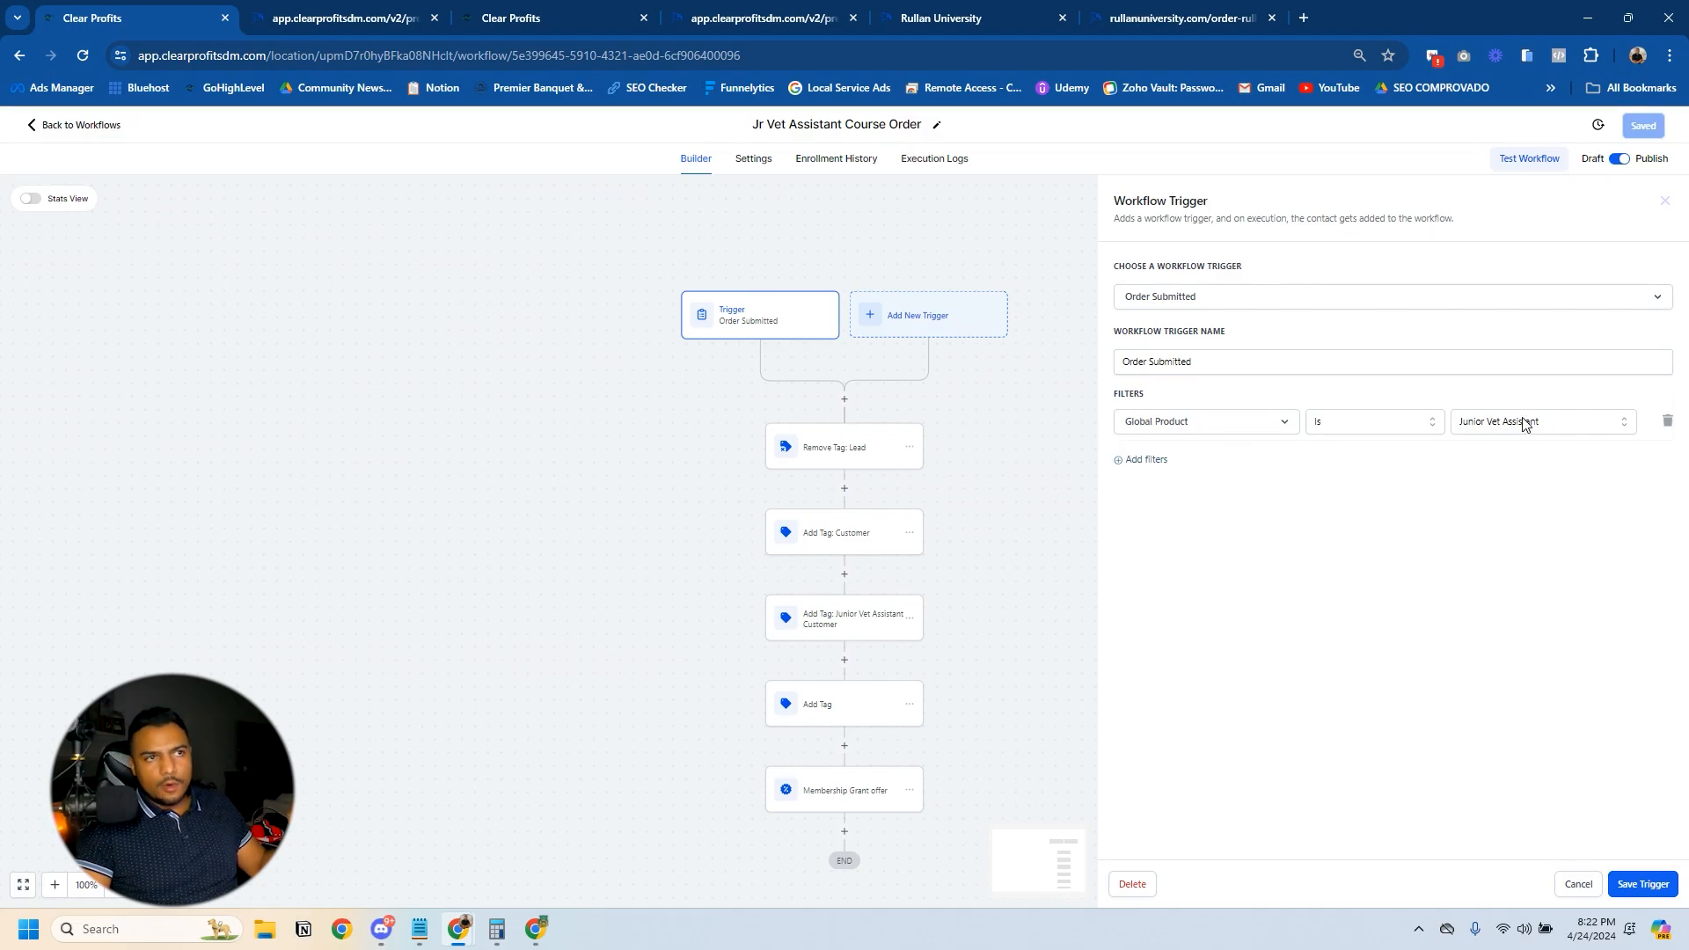
click(1551, 423)
scroll(1535, 555, down, 2)
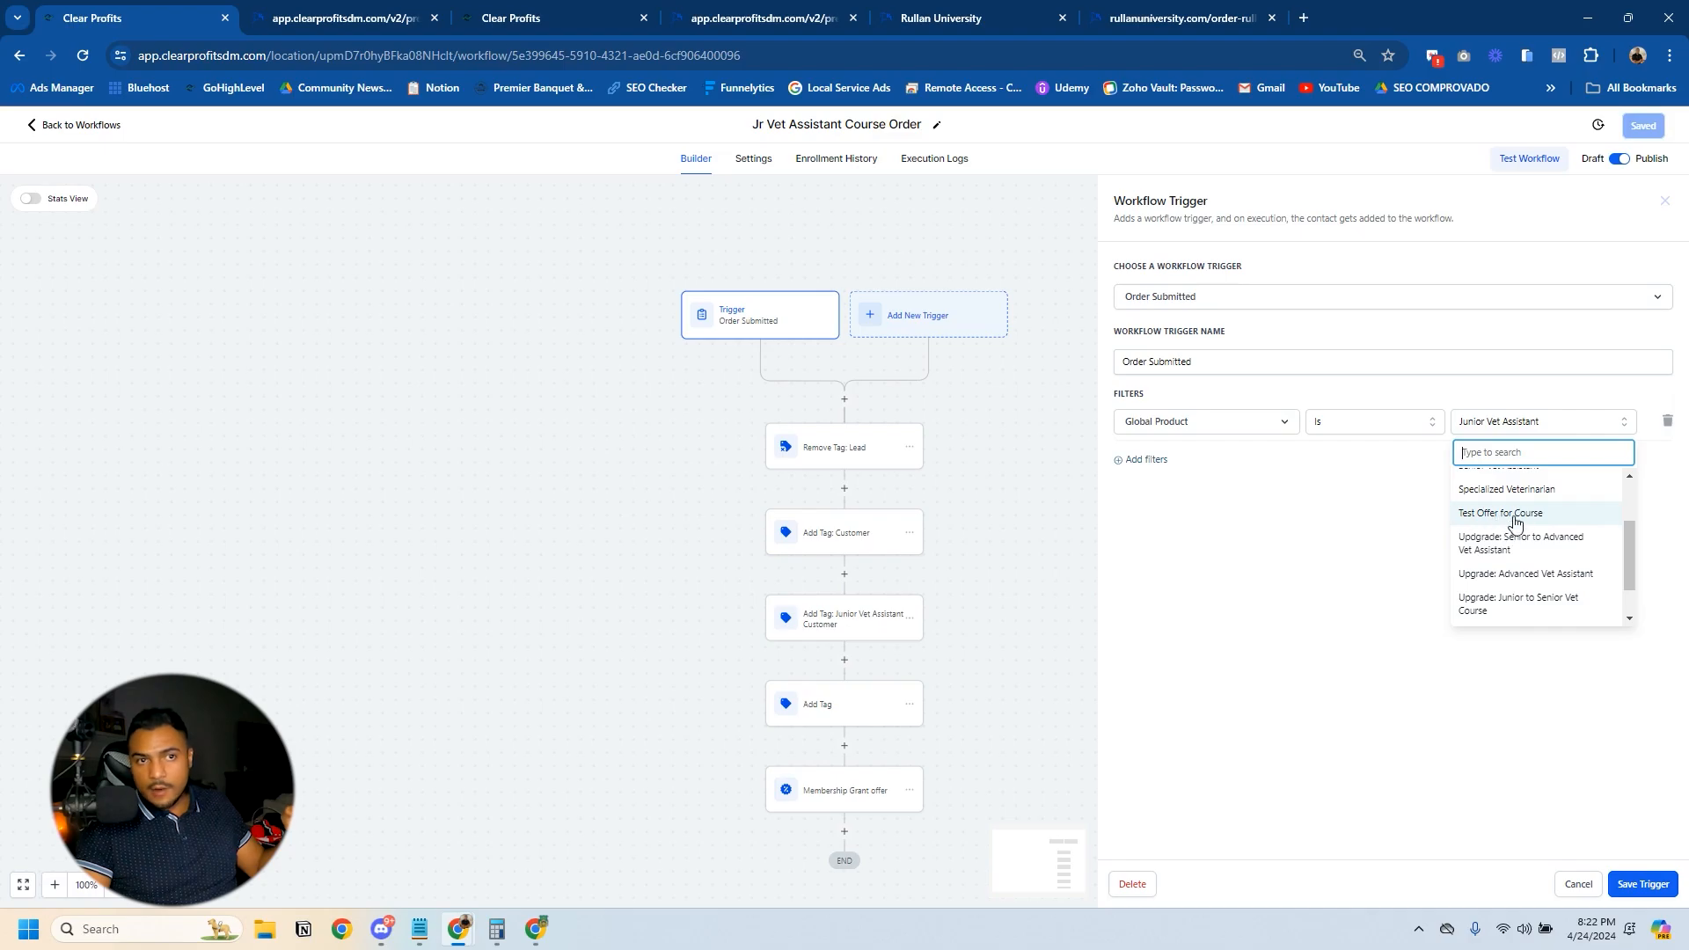
scroll(1529, 519, down, 1)
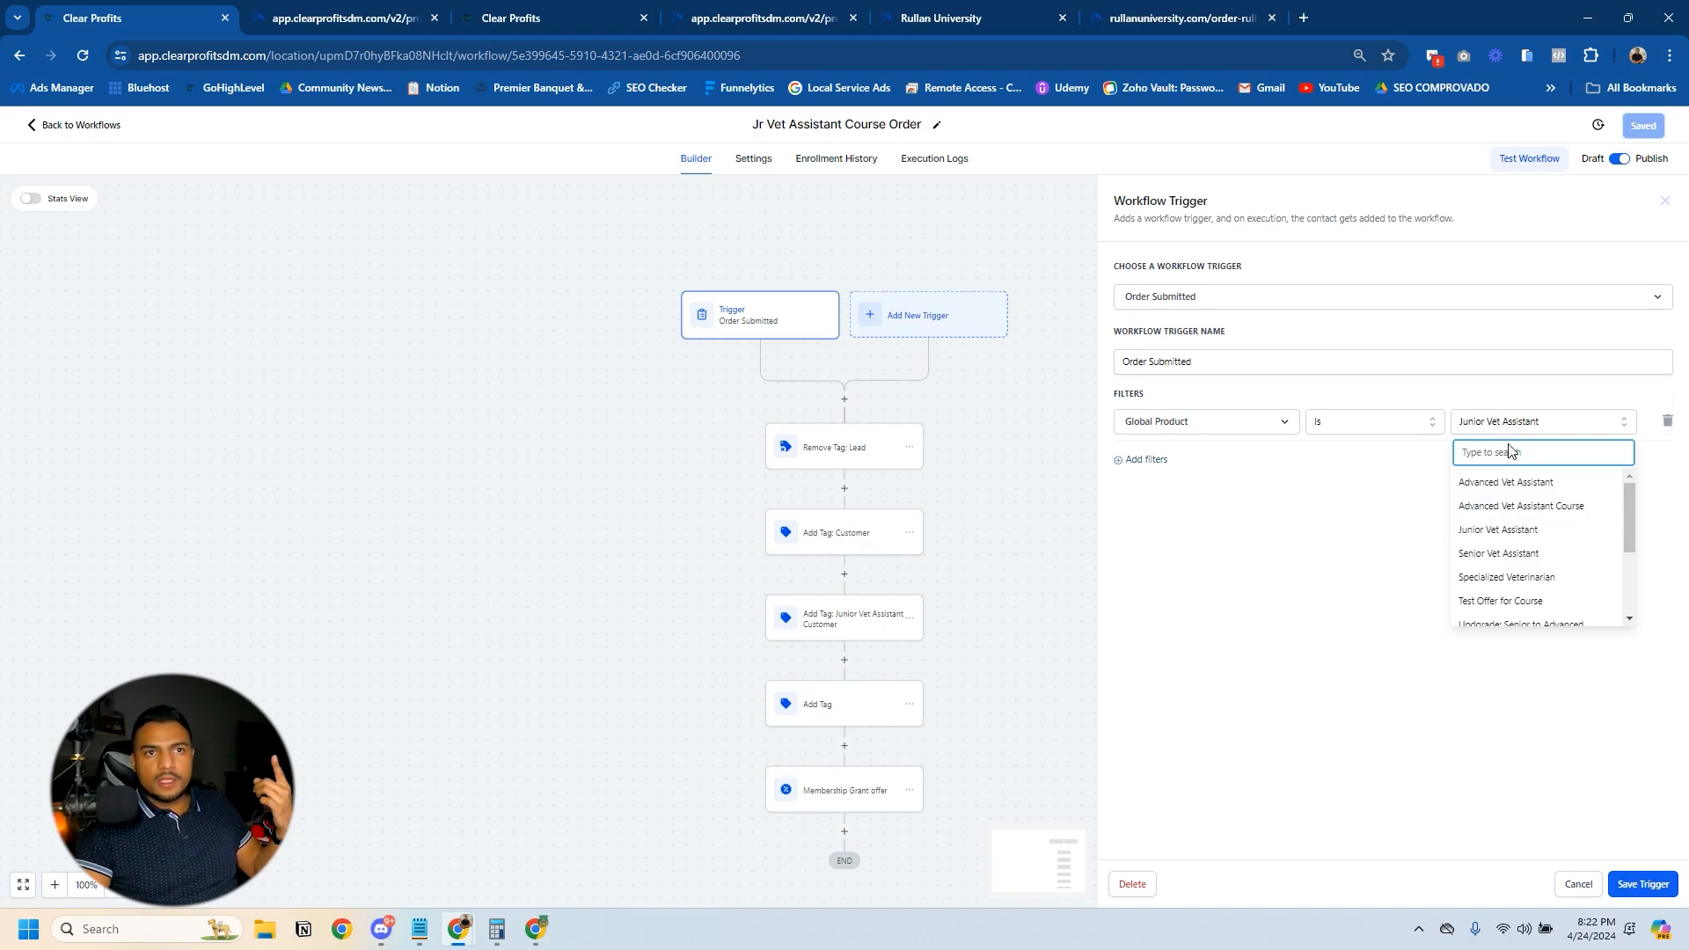
click(1346, 540)
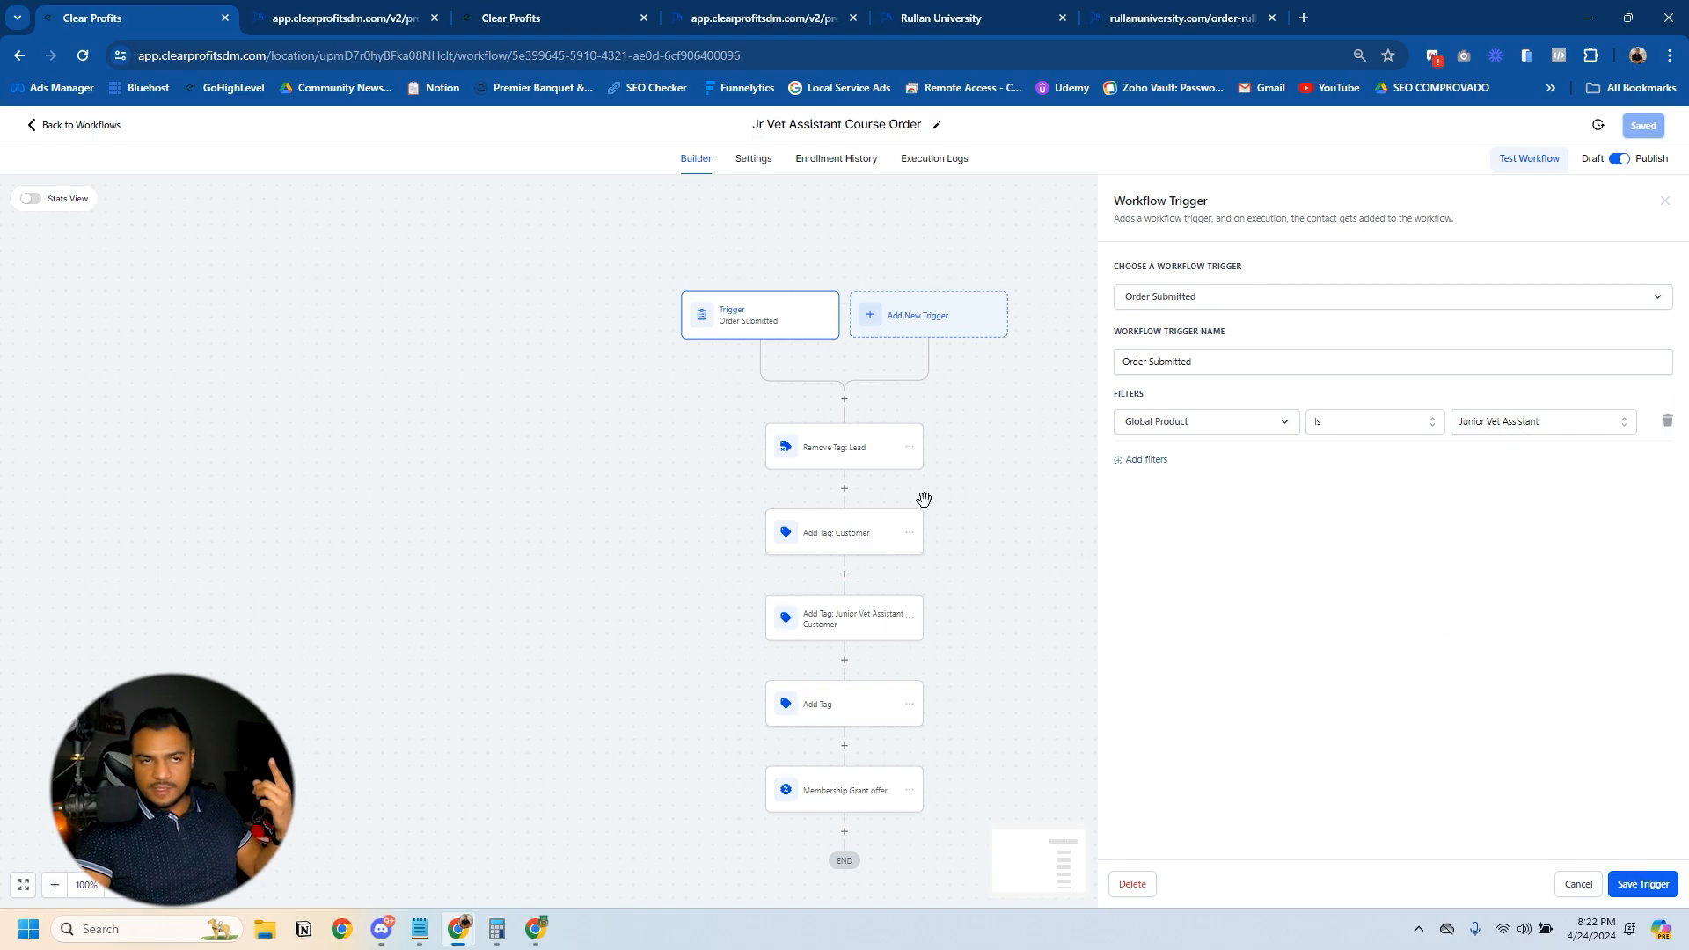
click(1659, 894)
- Compare the Membership Grant offer action's offer with the Order Submitted trigger's product, then save the action and the workflow
scroll(866, 607, down, 1)
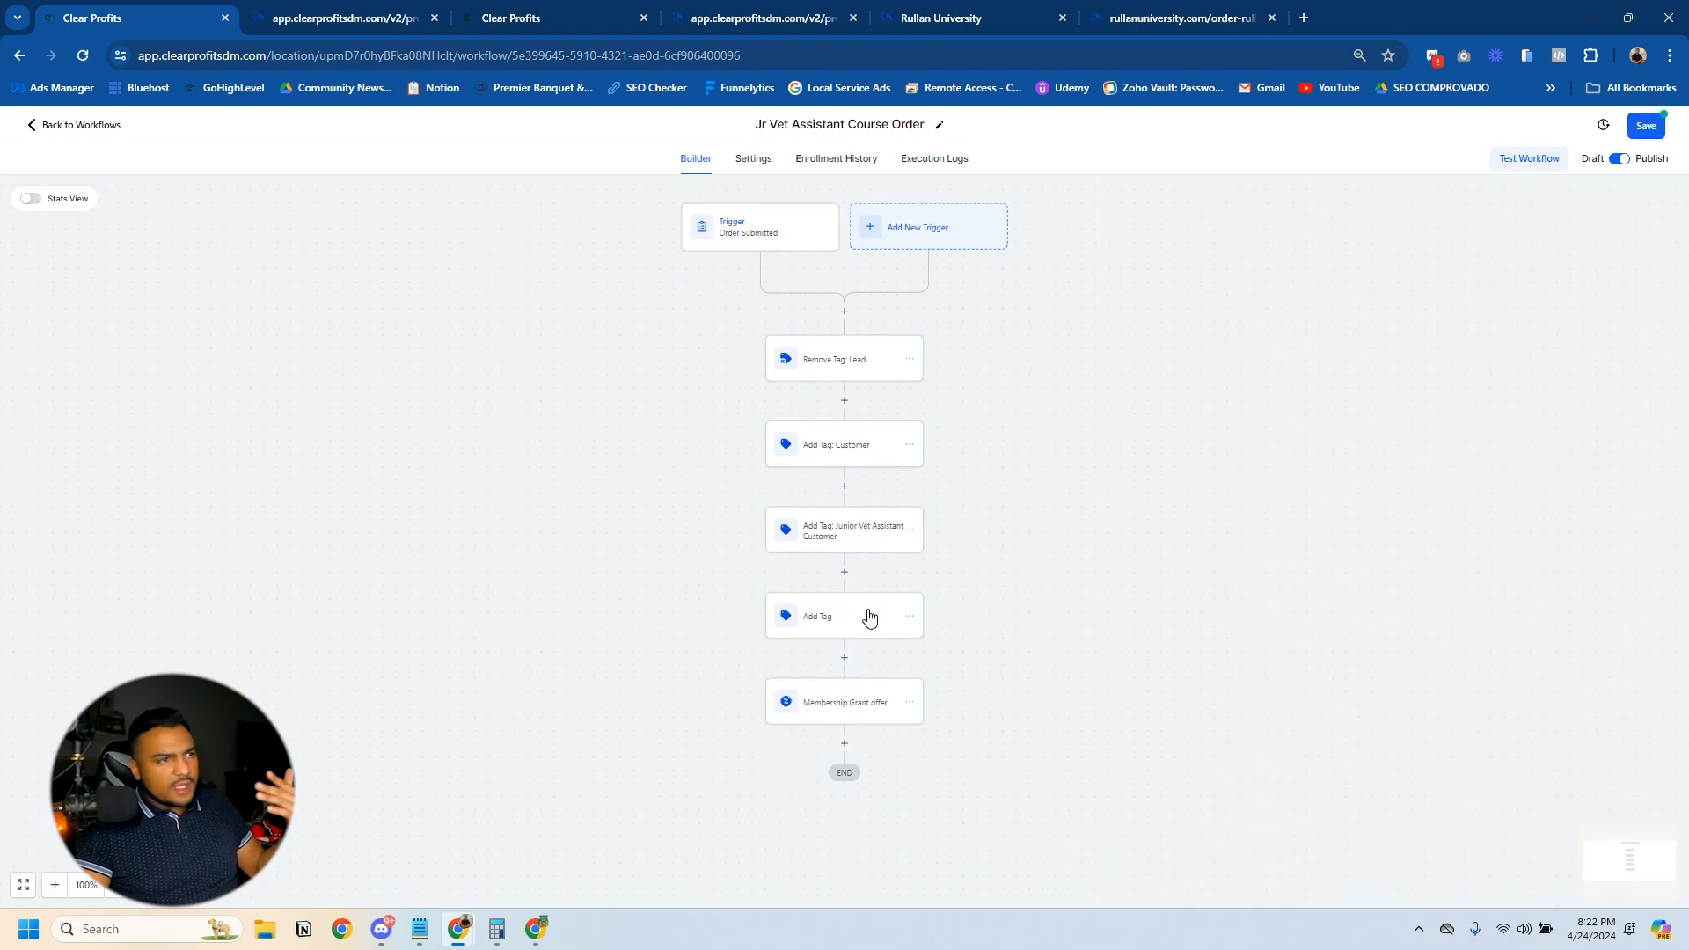
click(840, 711)
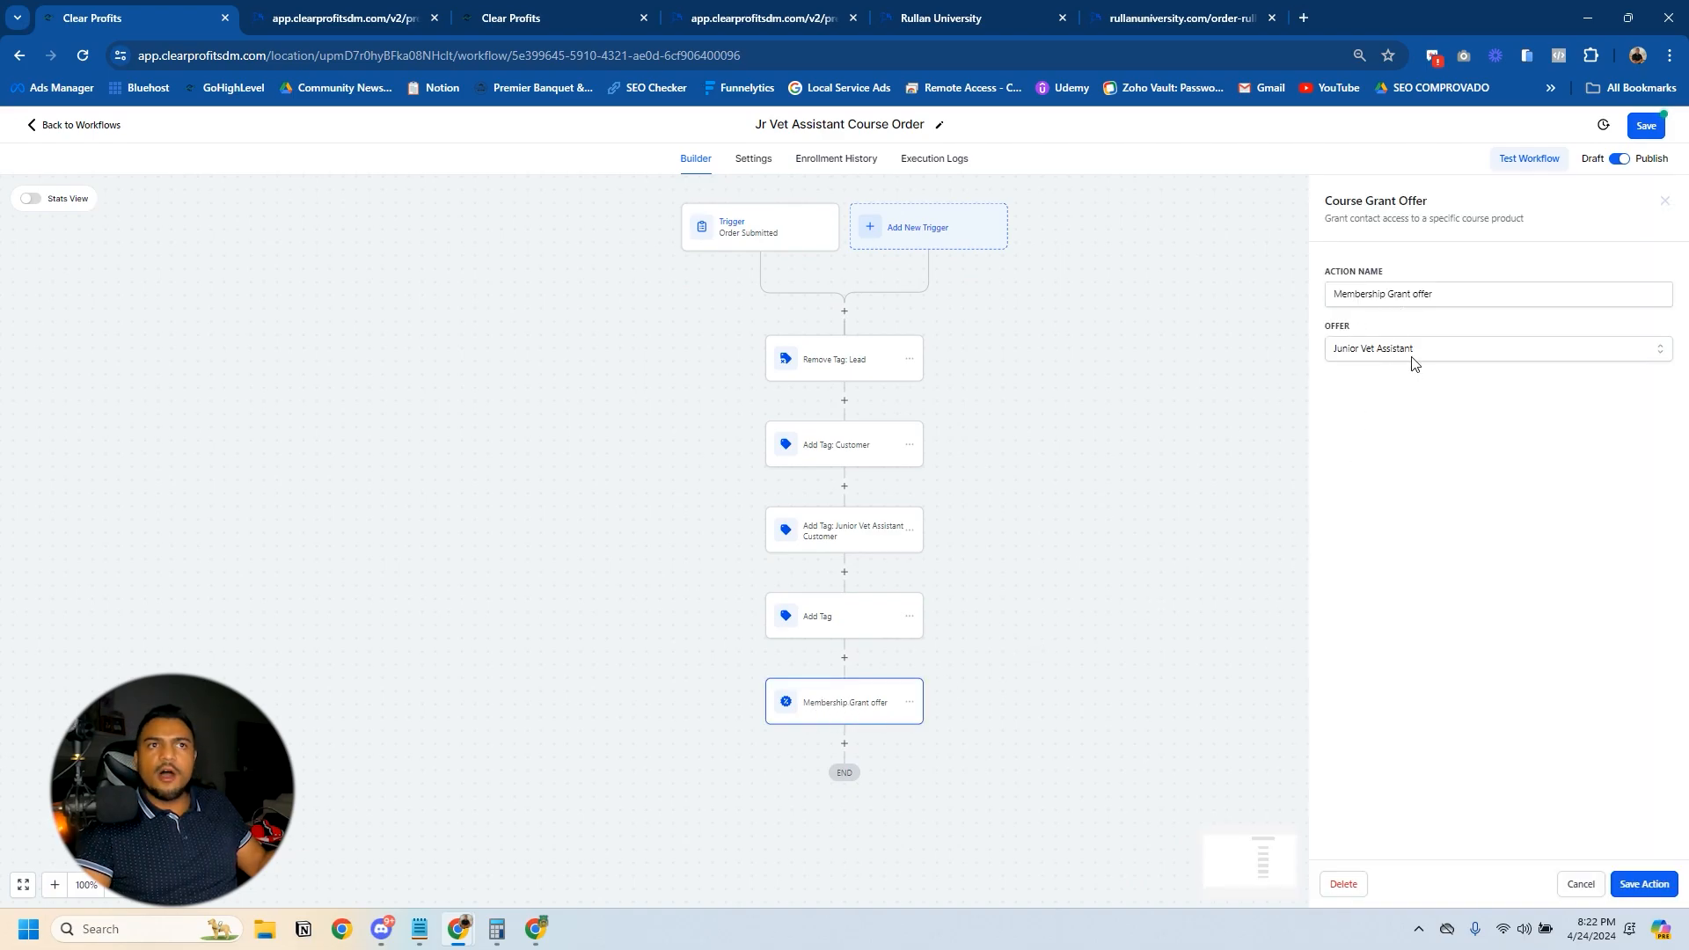
click(1582, 885)
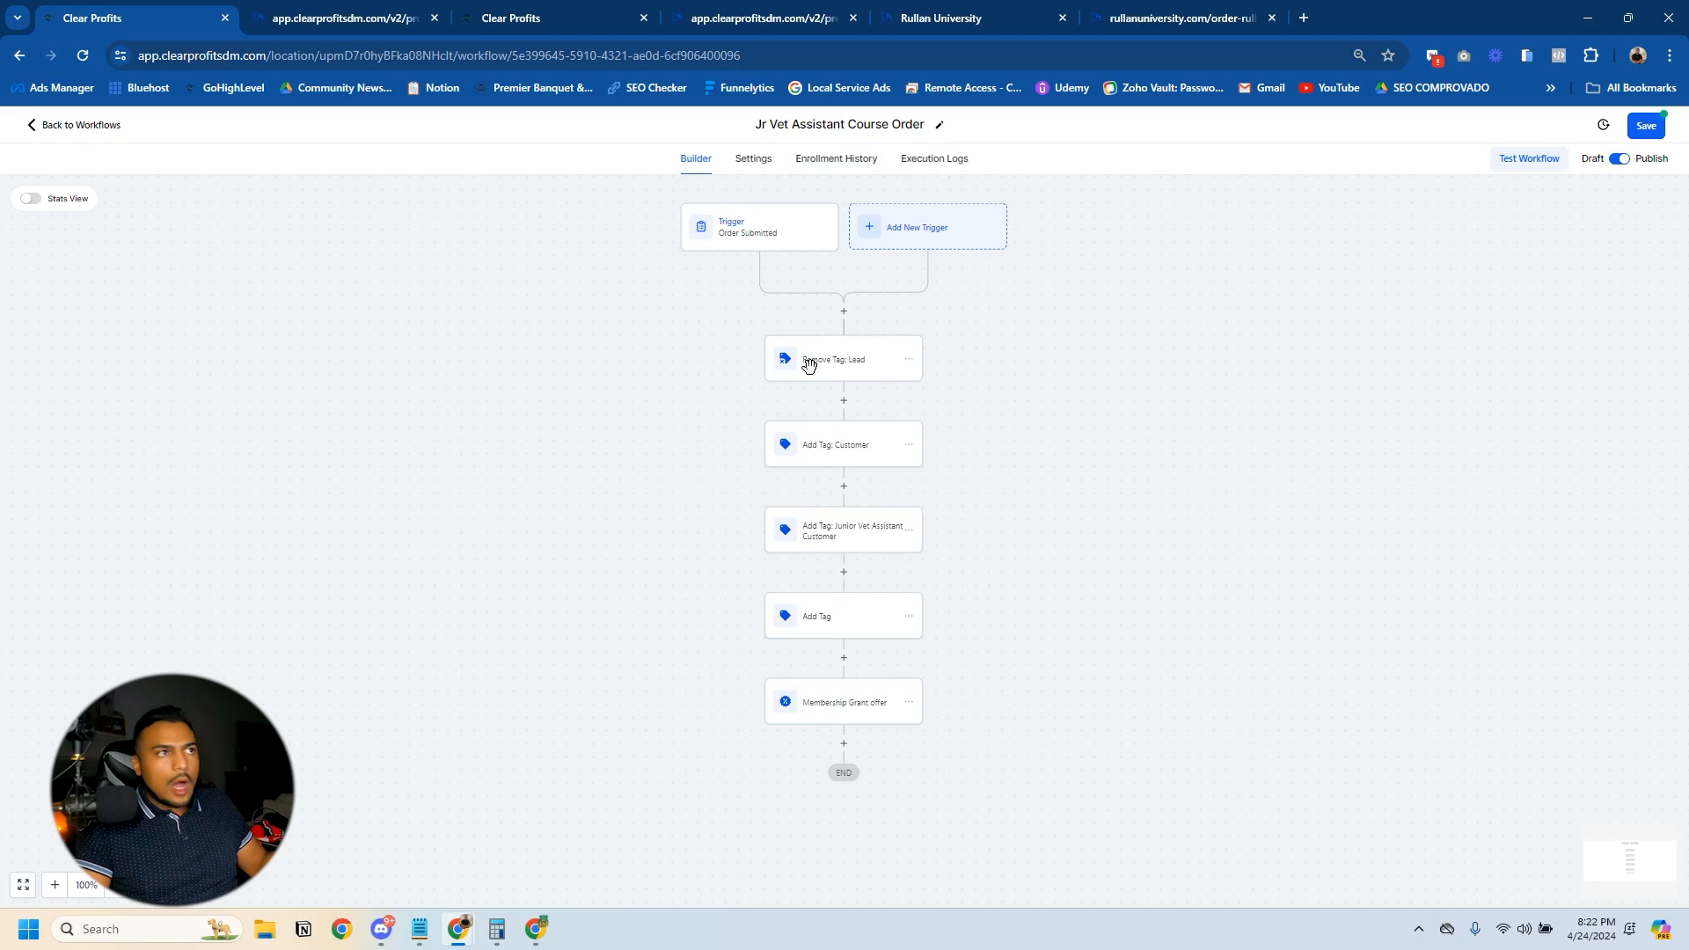
click(910, 236)
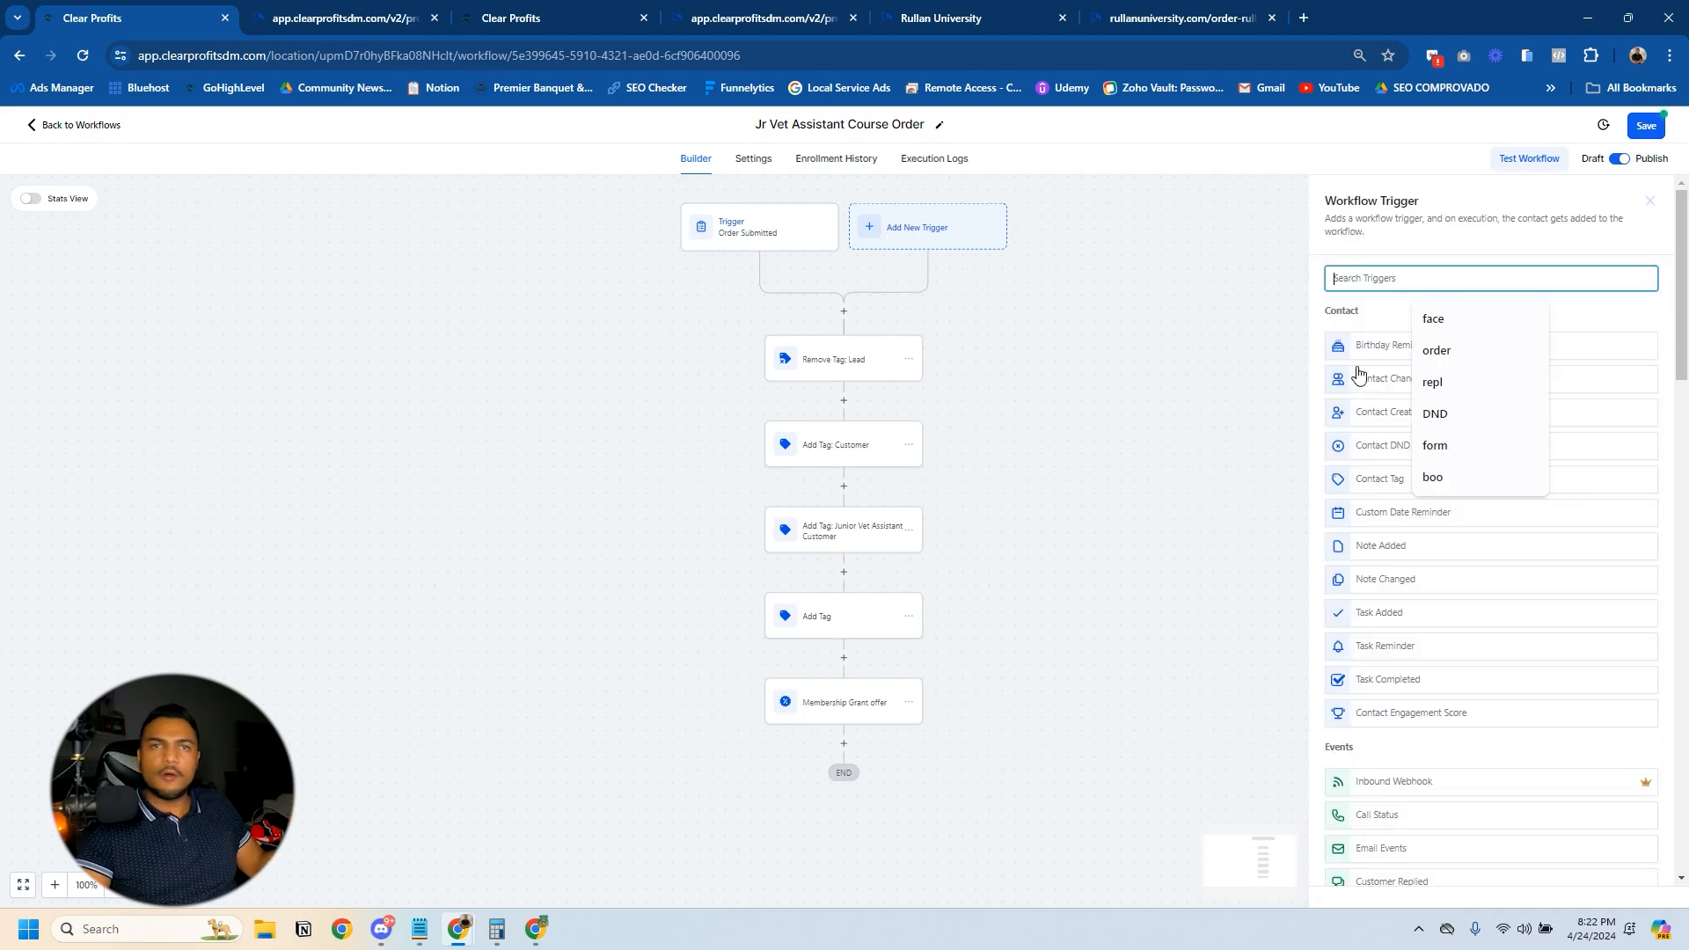
click(770, 234)
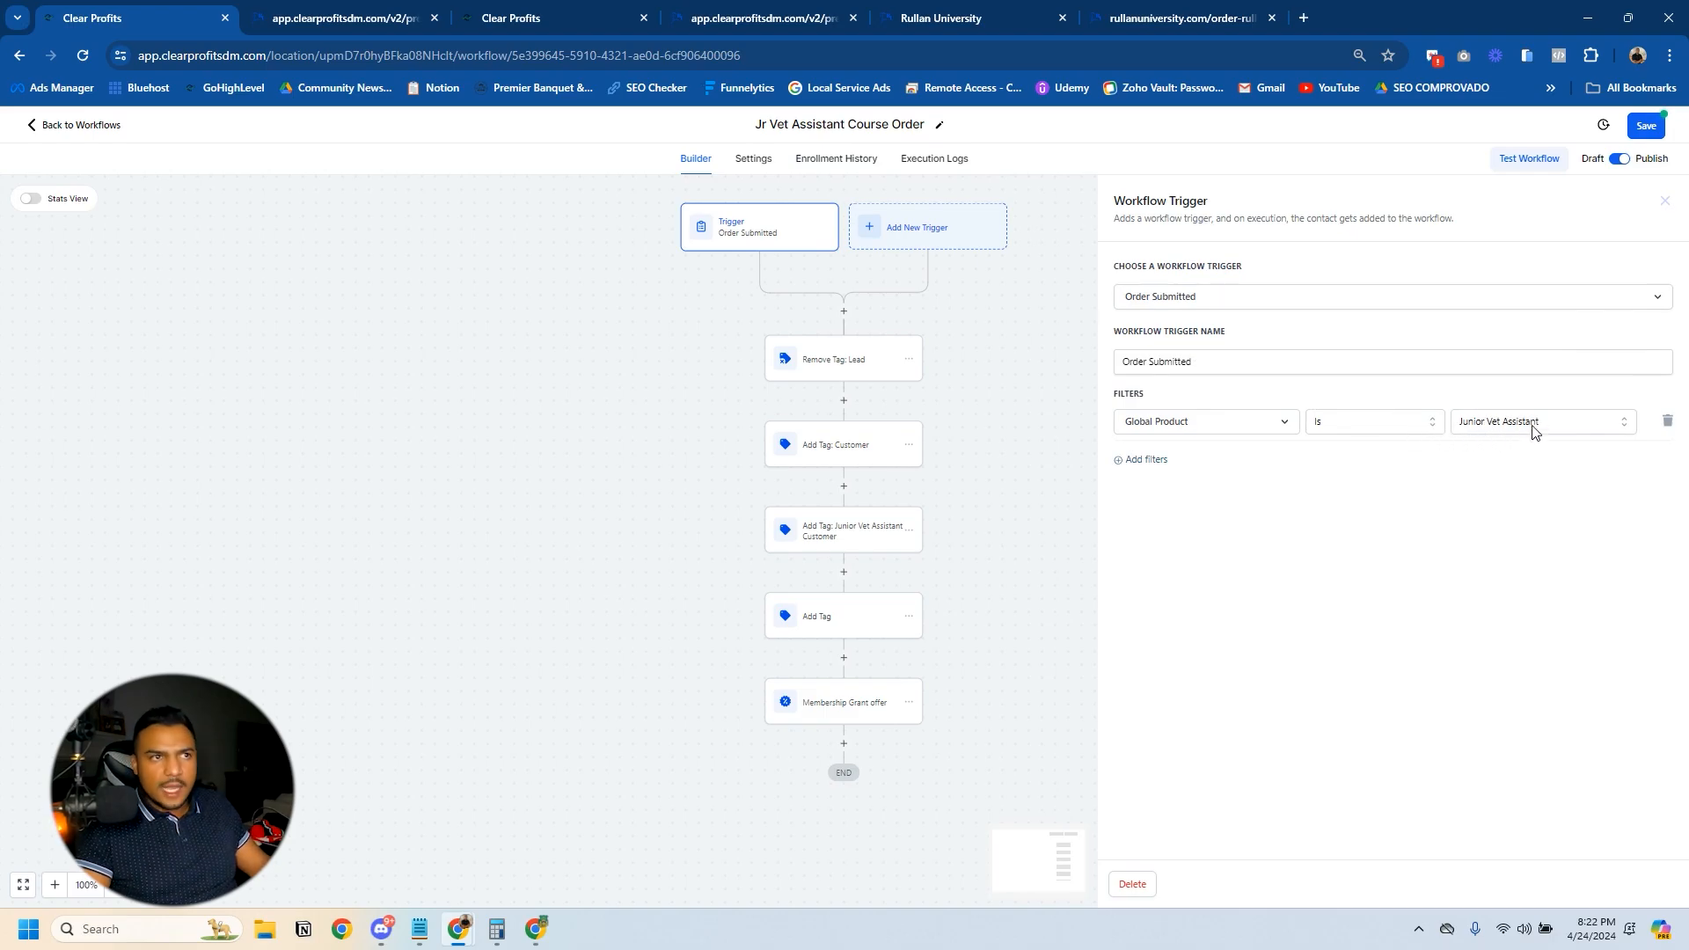
click(840, 706)
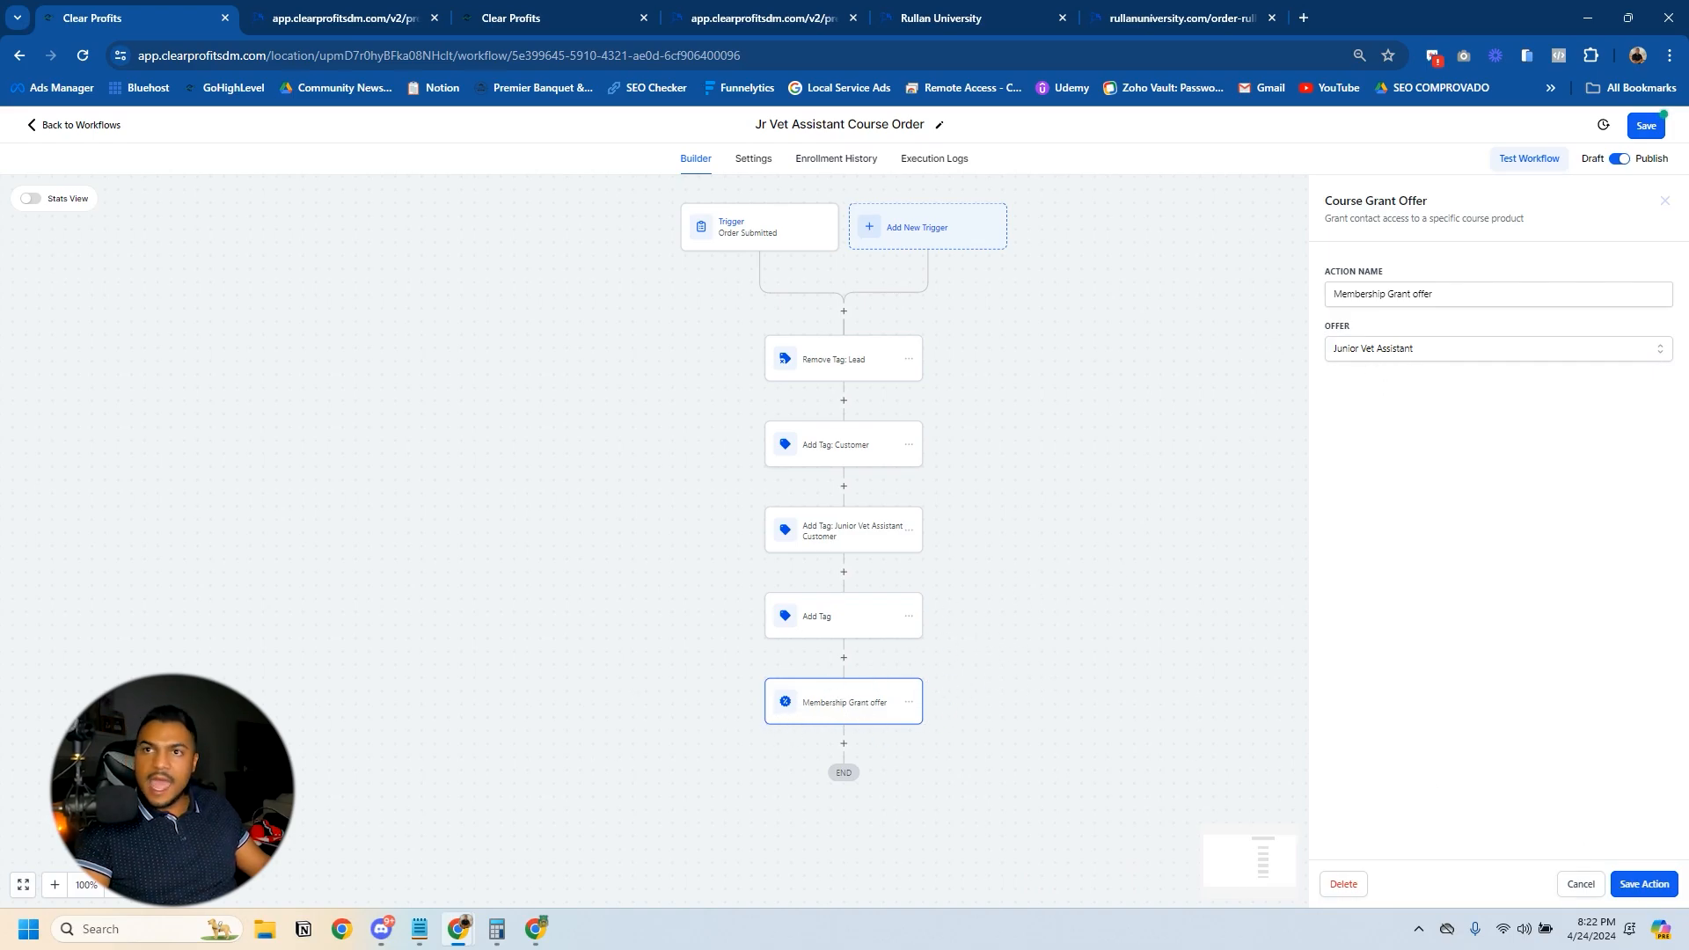
click(1644, 884)
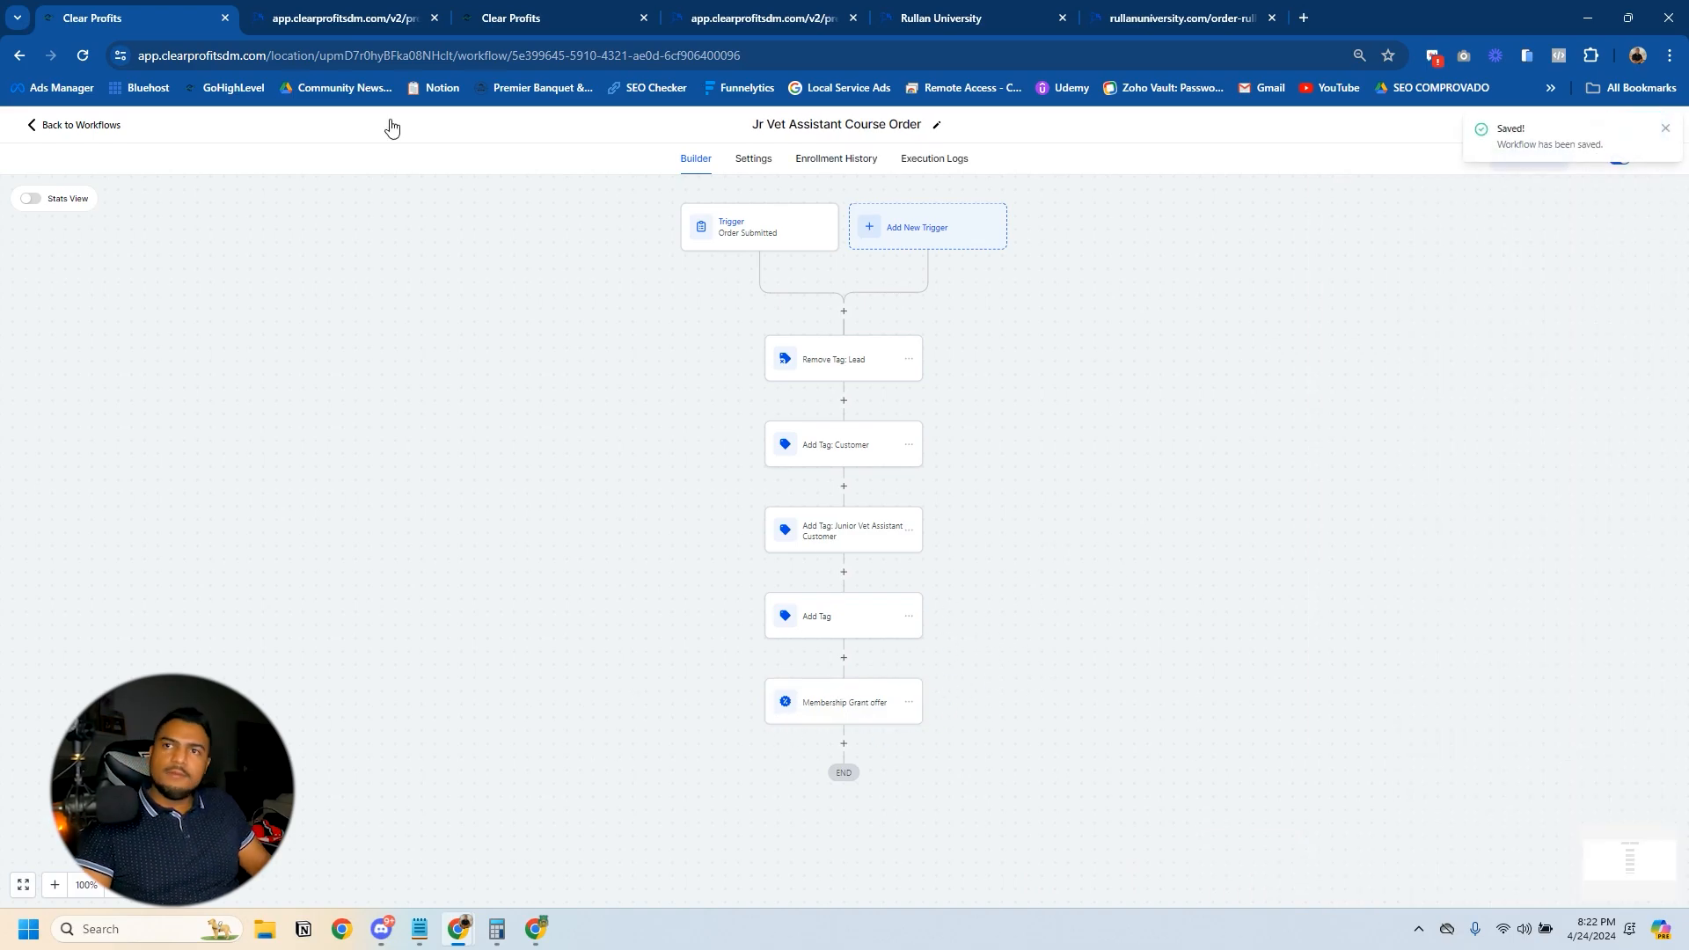
- Leave the workflow and open the Email Settings of the membership courses
click(81, 125)
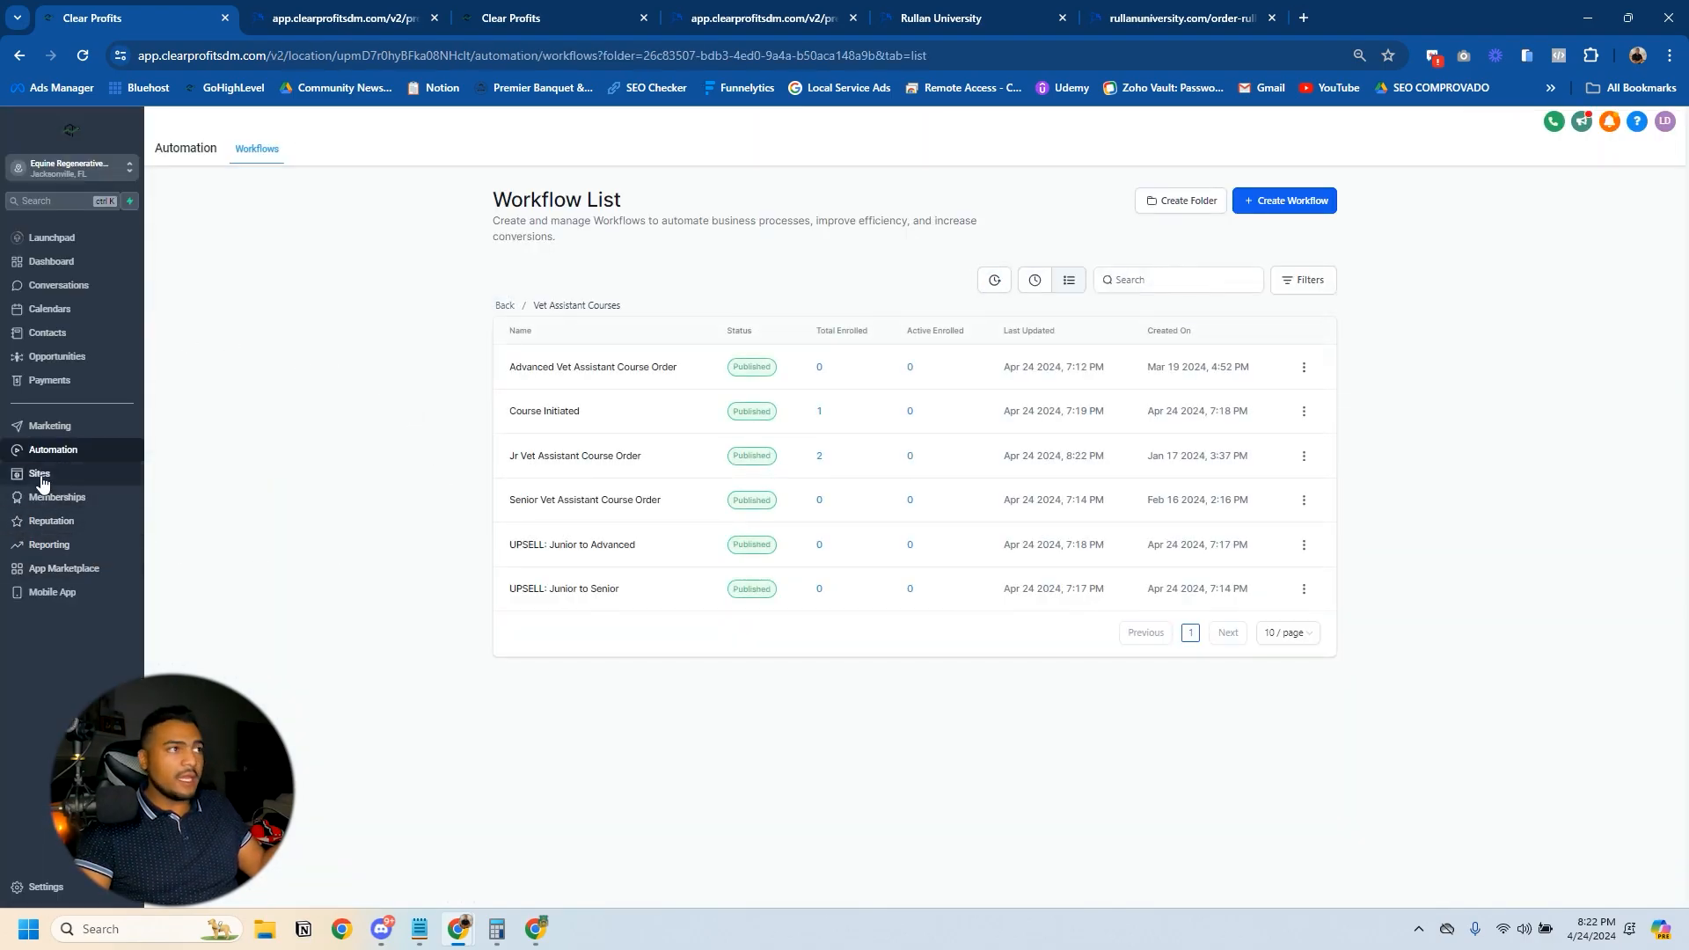
click(47, 501)
mouse_move(279, 158)
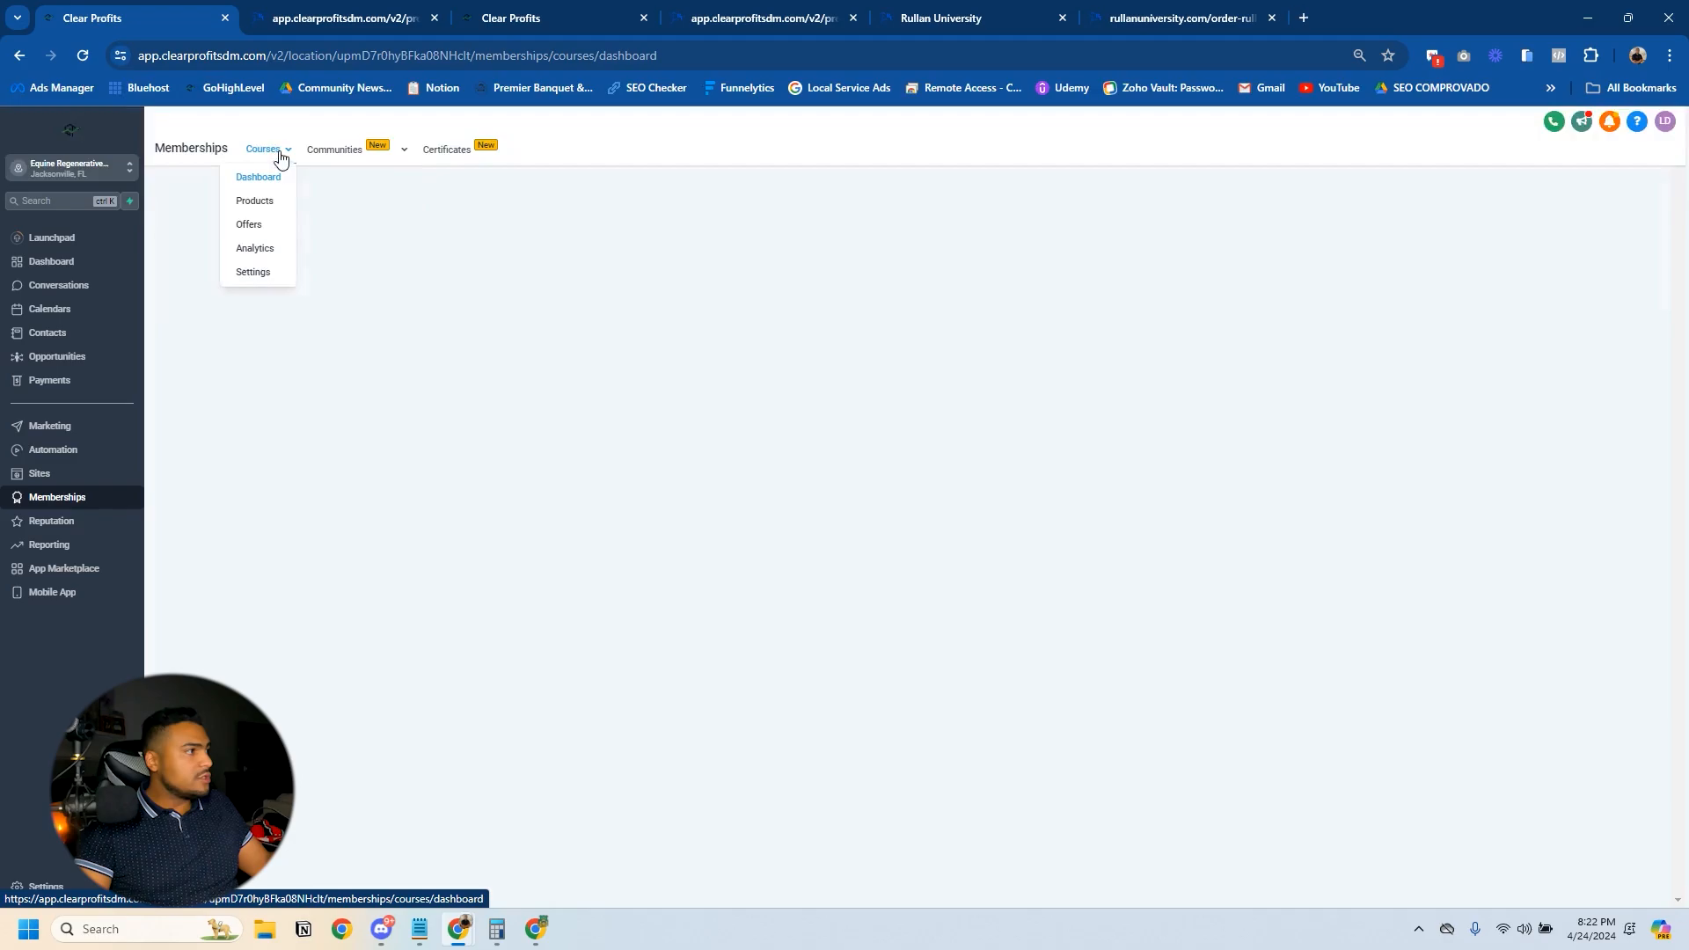
click(255, 202)
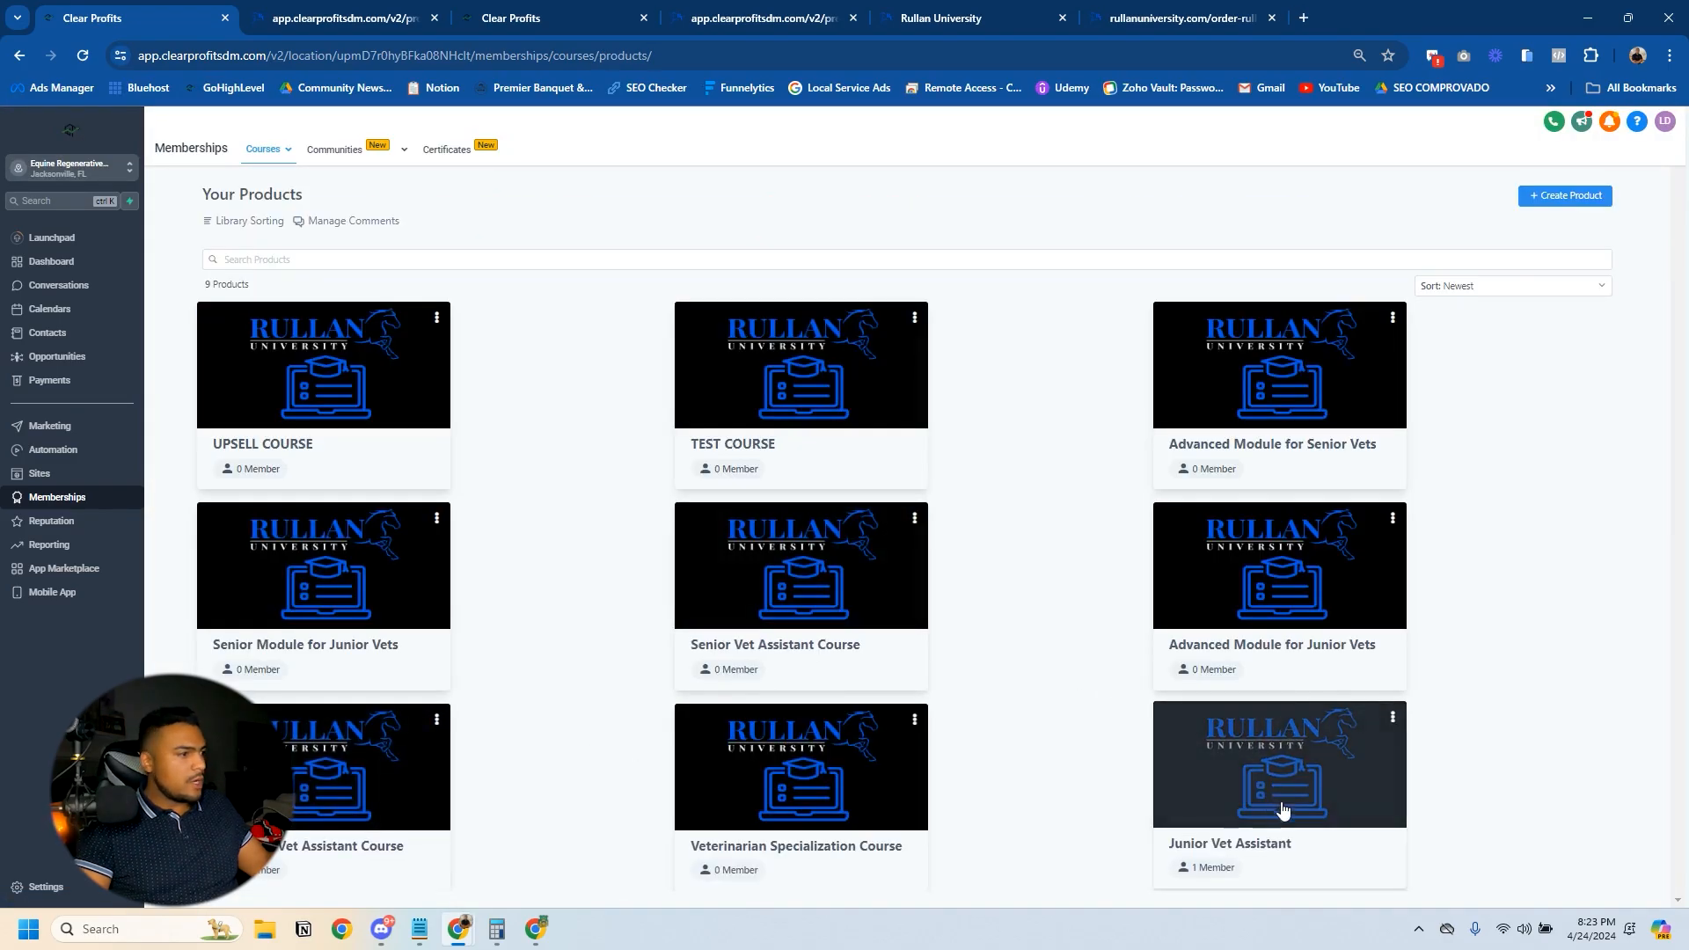
click(1284, 801)
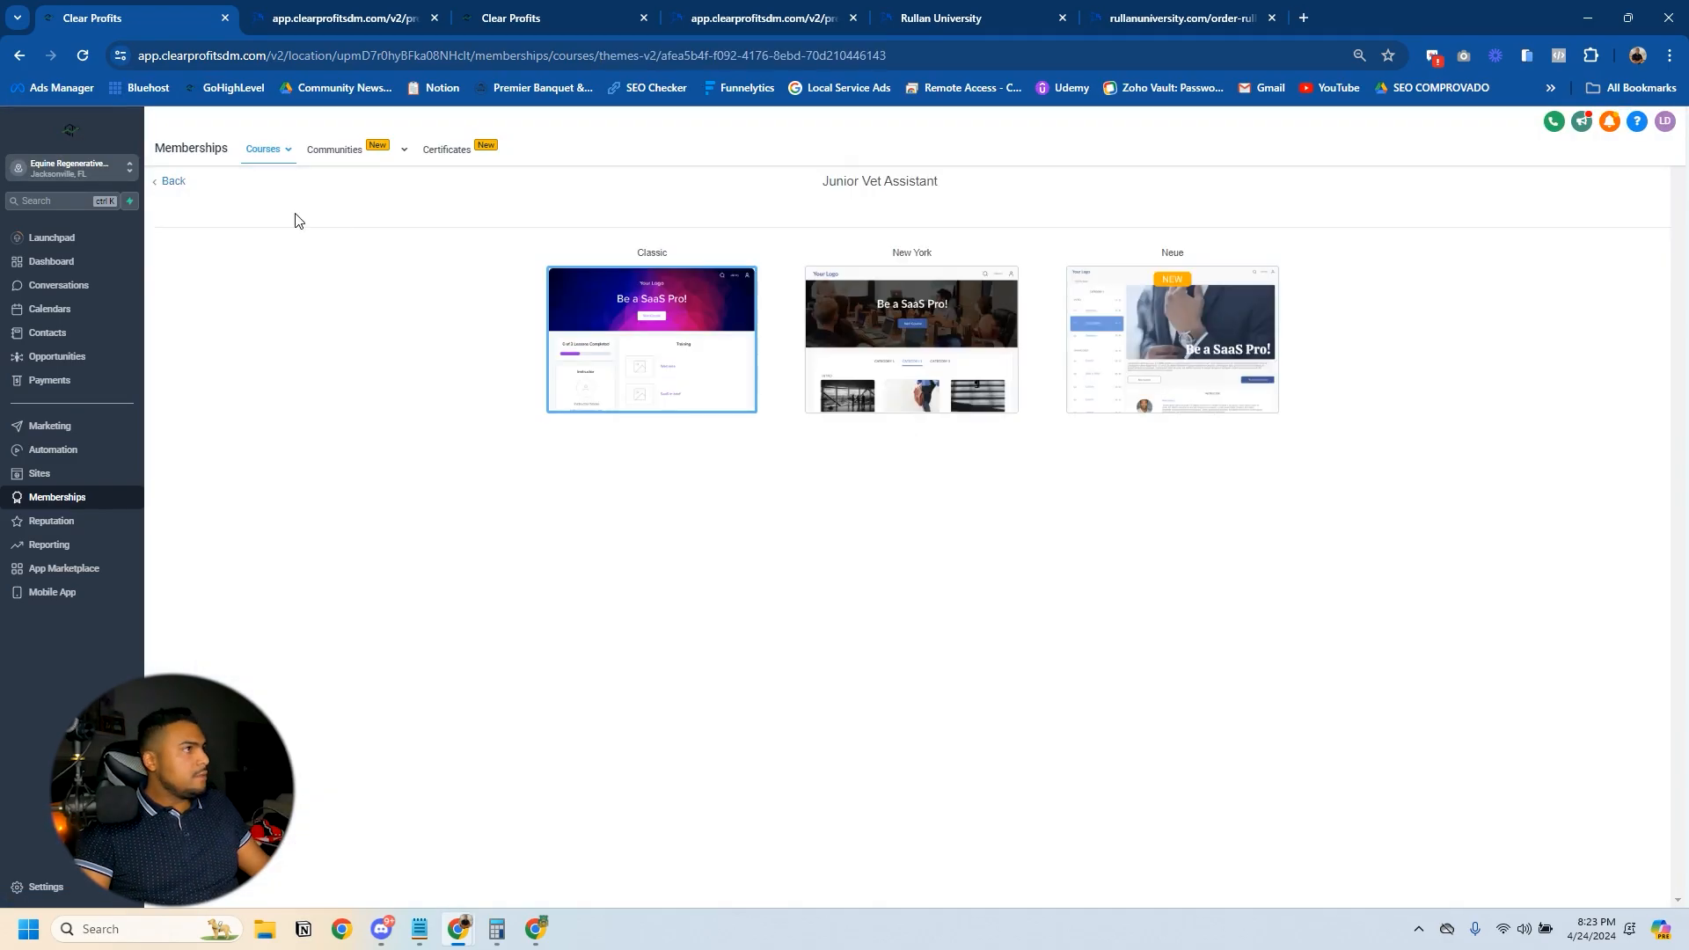
click(178, 183)
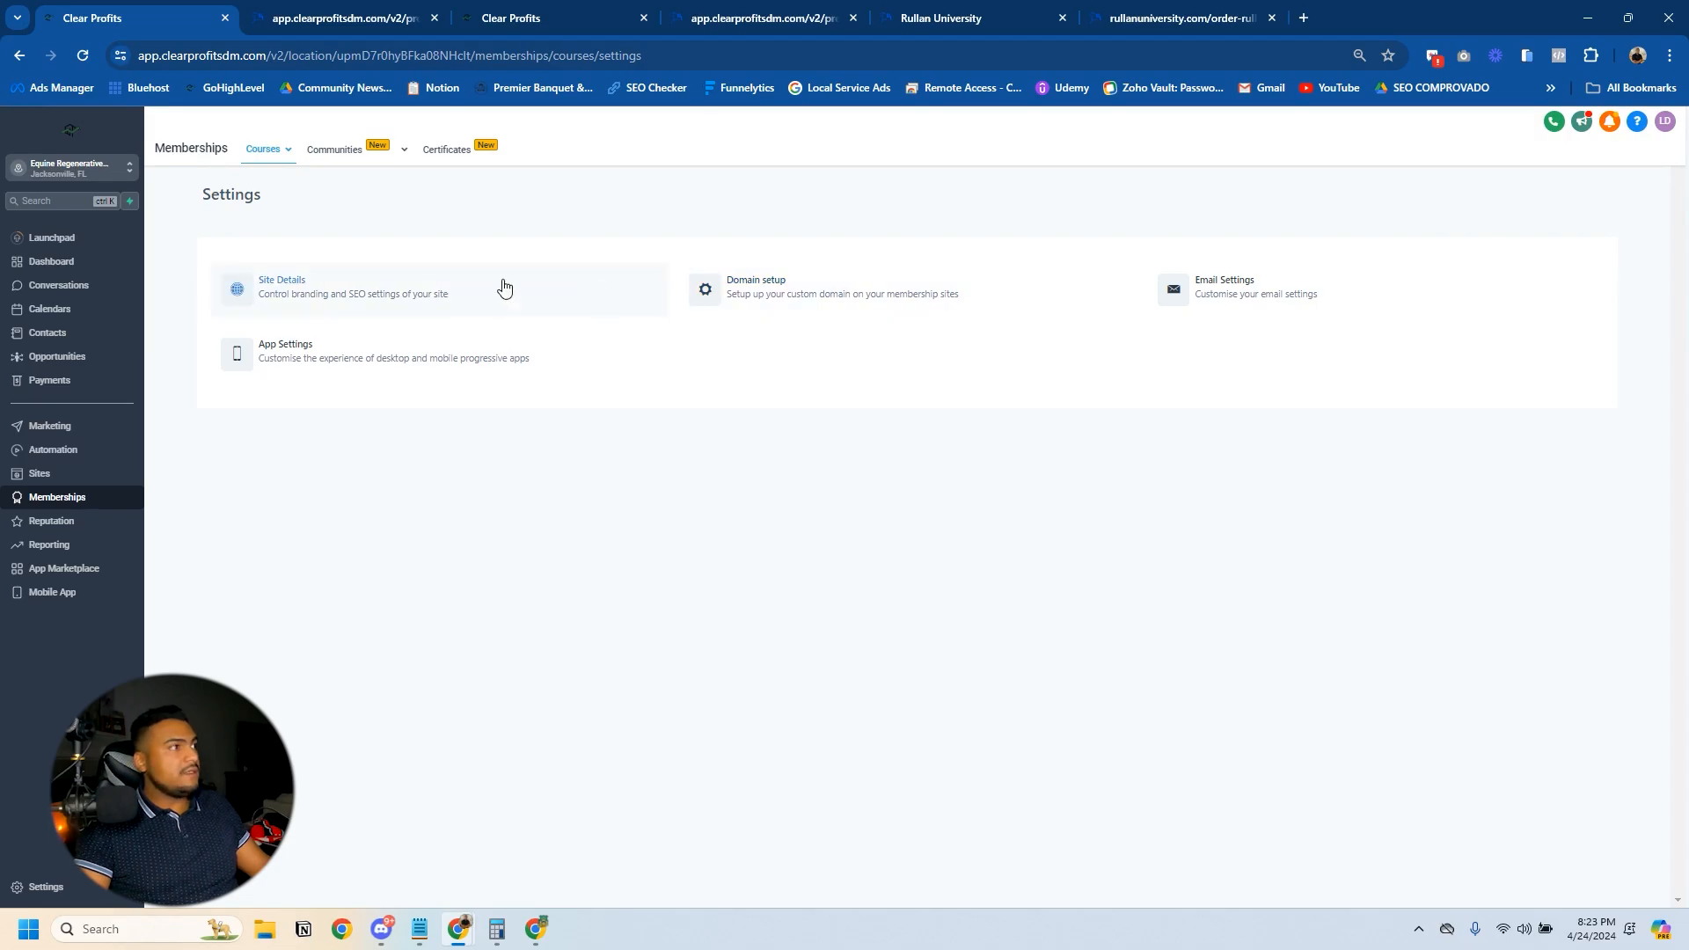
click(1223, 286)
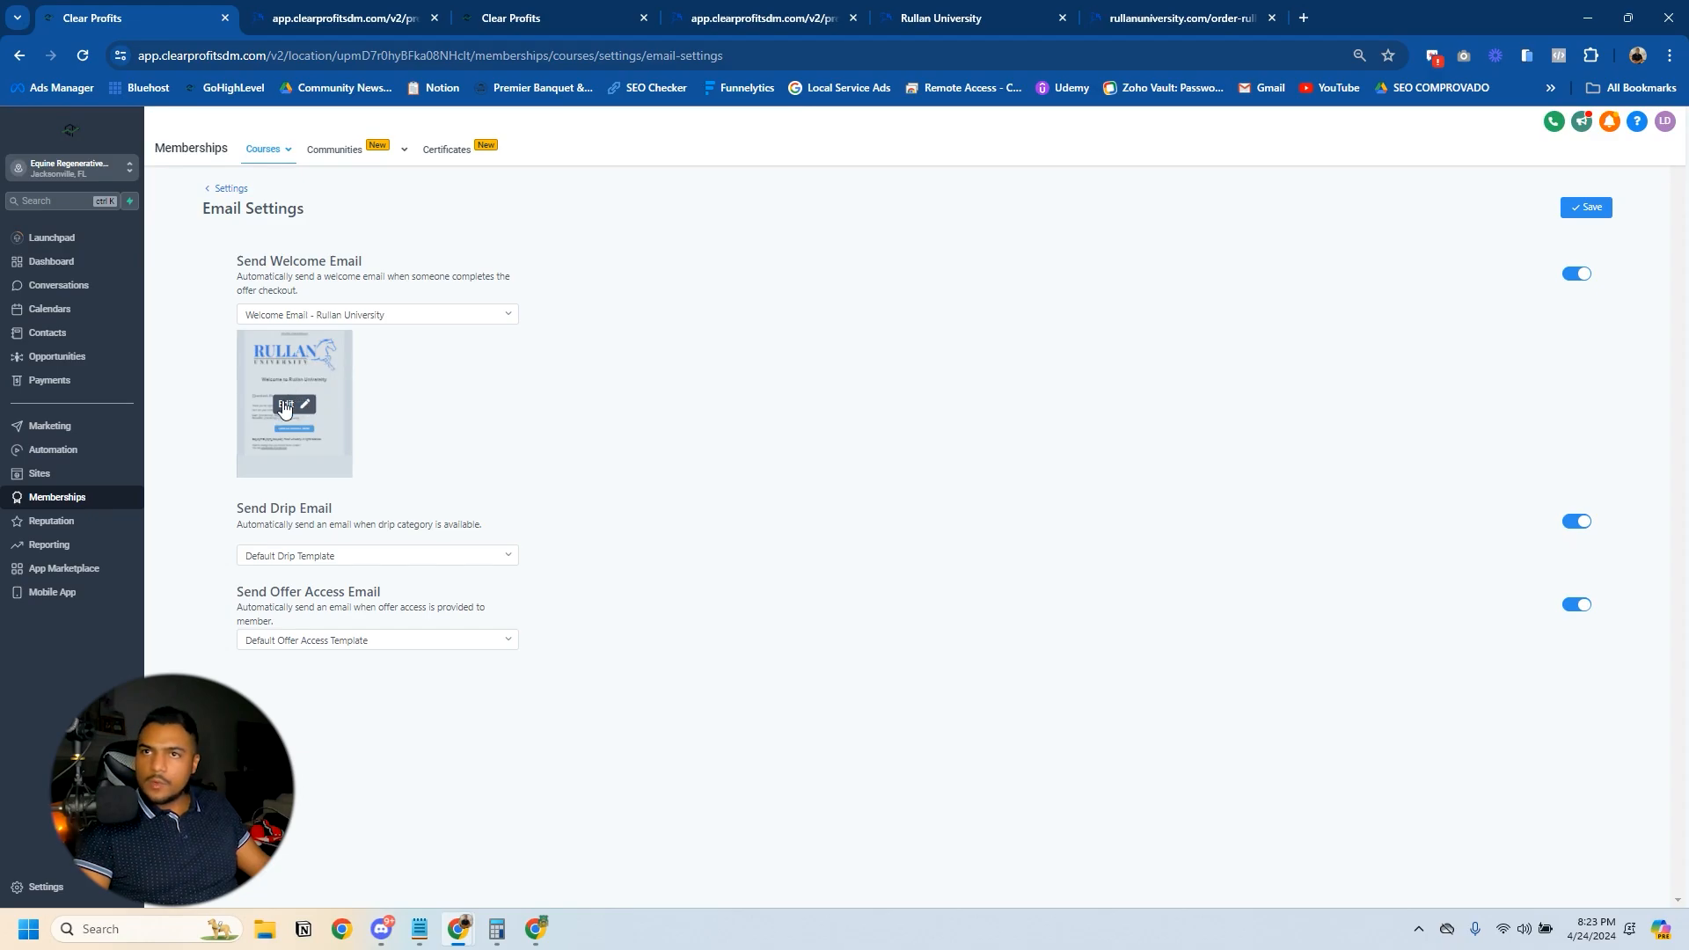
- Open the Welcome Email - Rullan University template and examine its credentials text and course access button
click(284, 408)
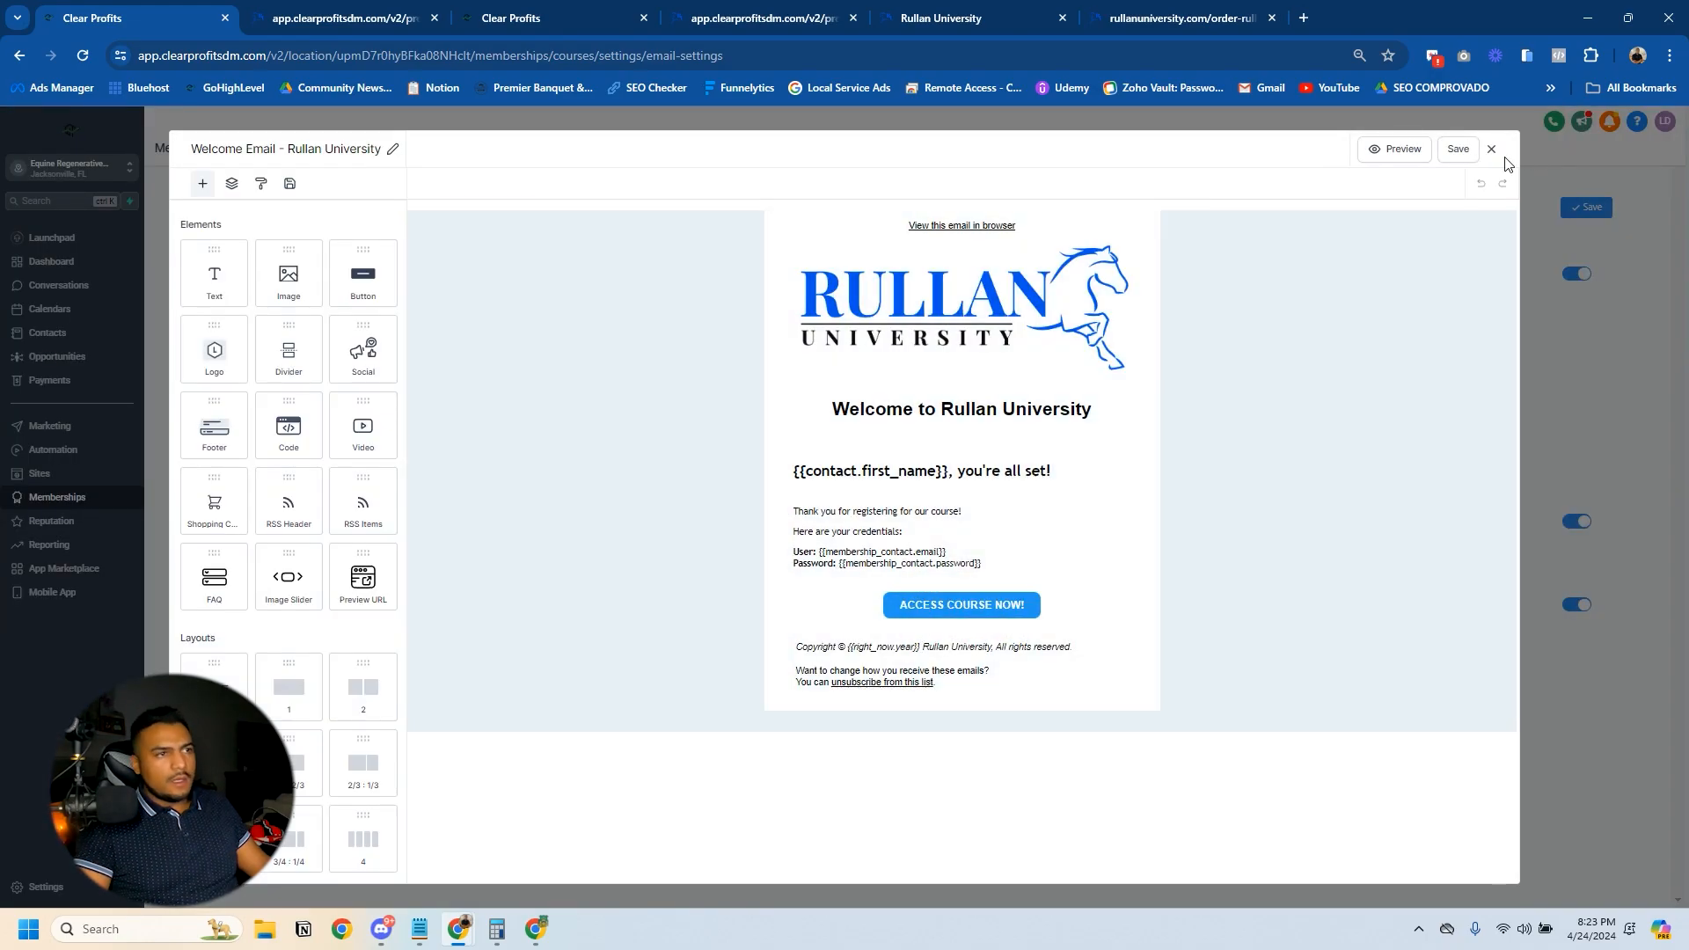
click(1491, 148)
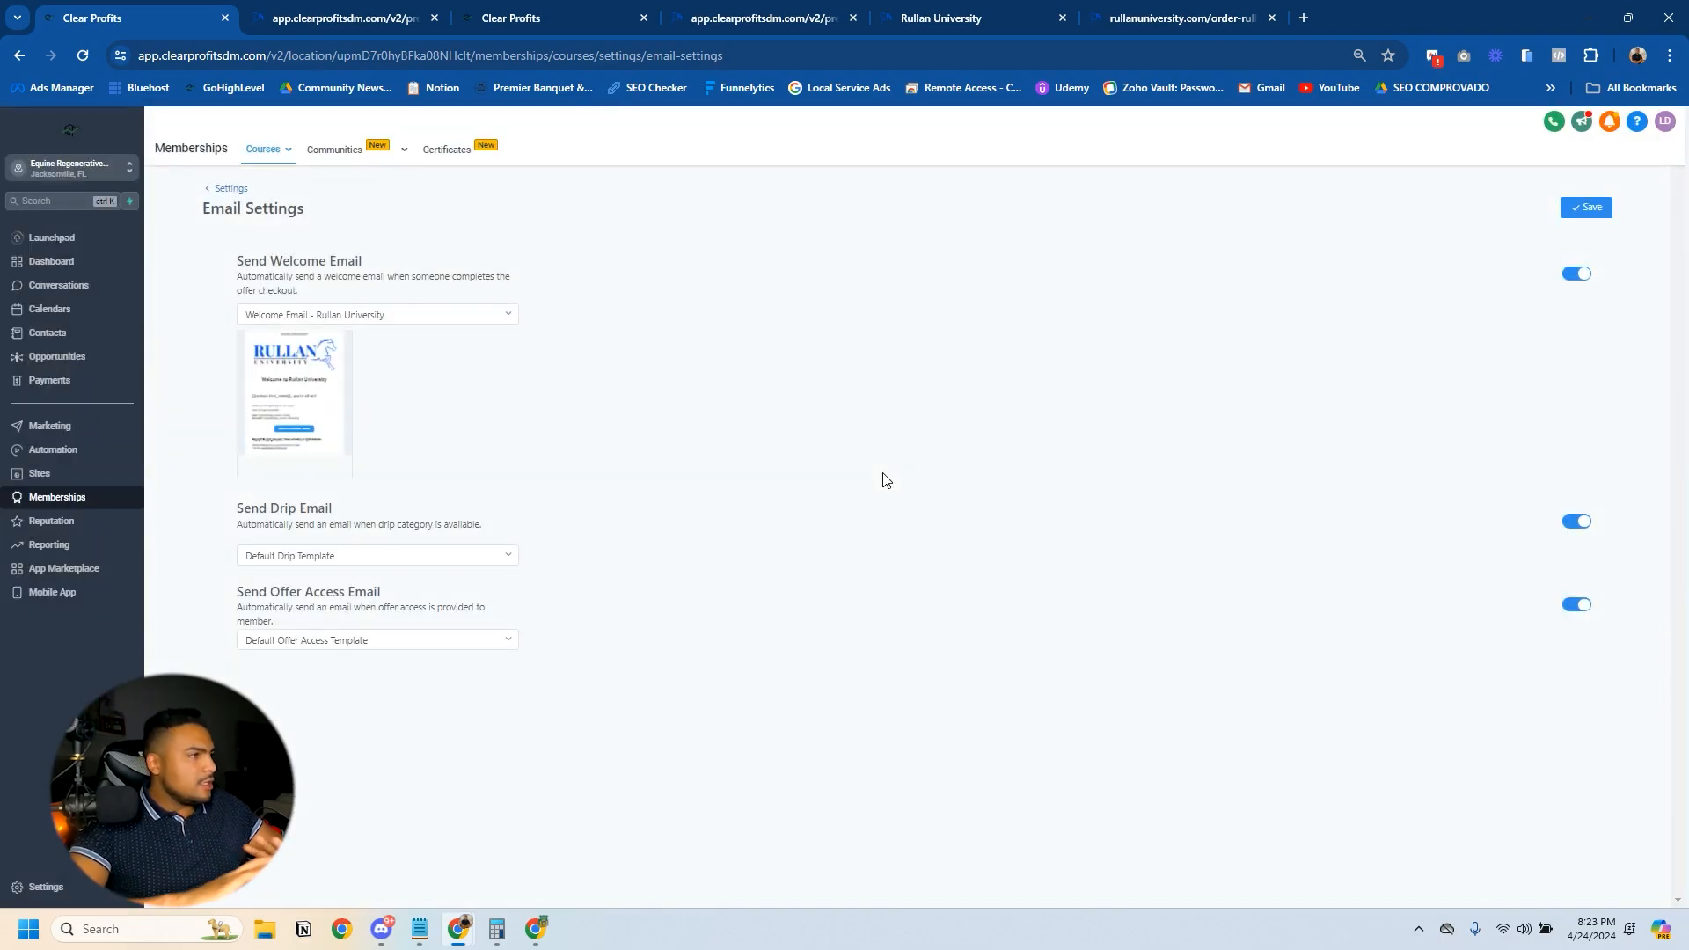
click(285, 403)
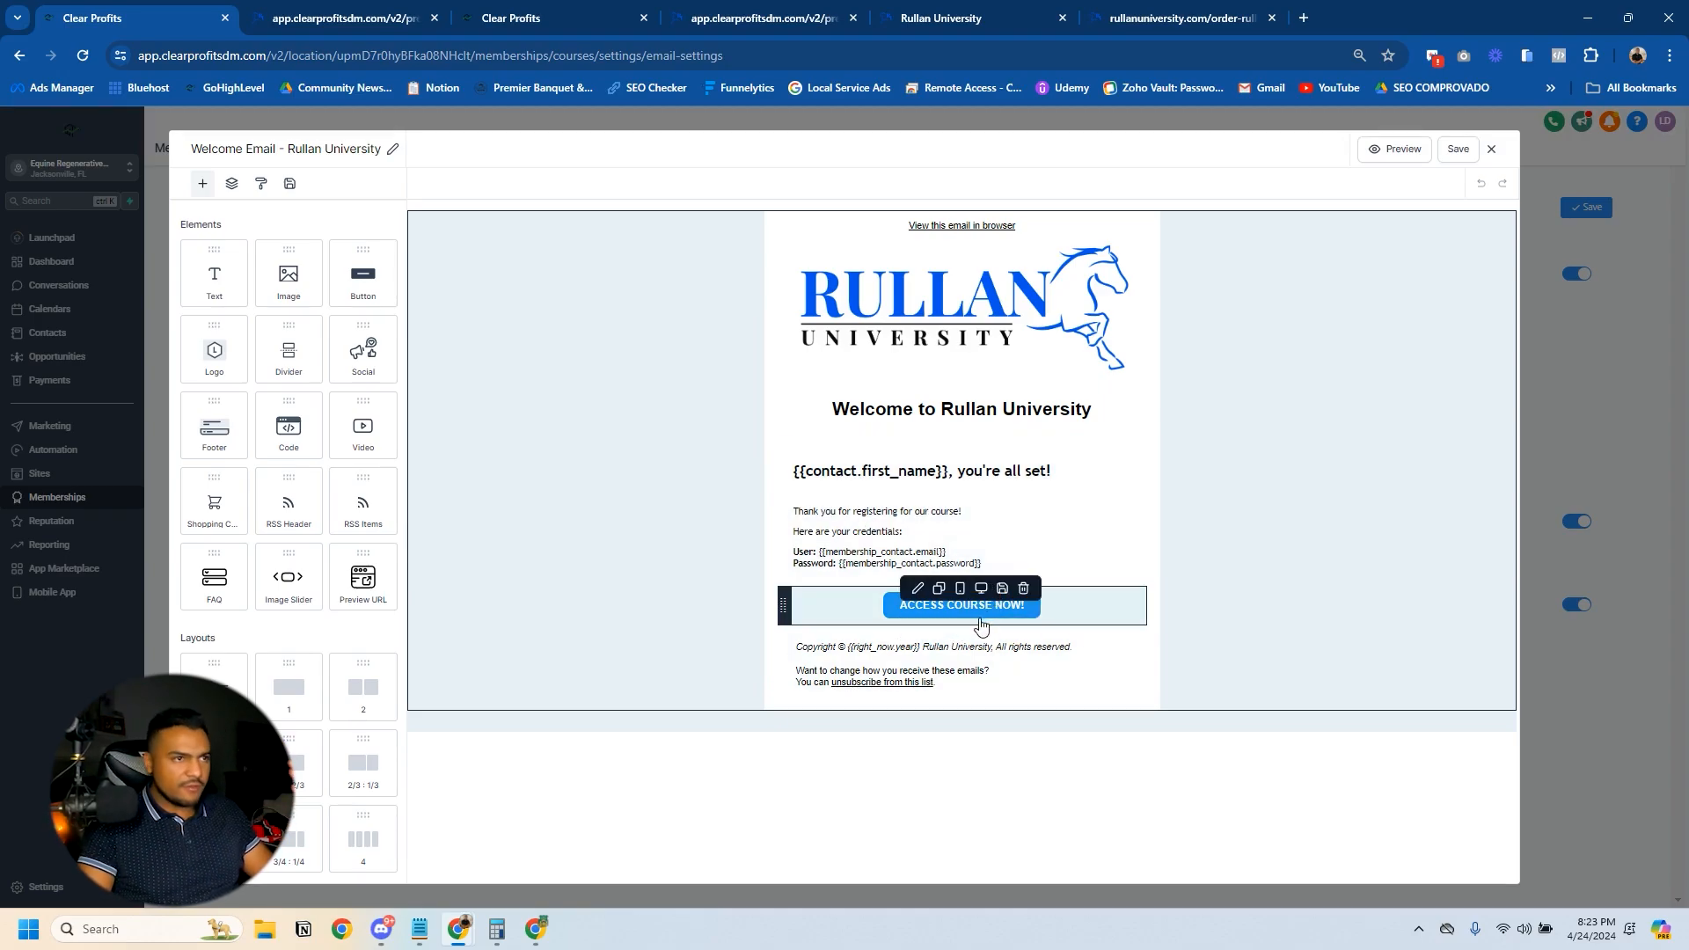
- Close the welcome email template and switch the Send Welcome Email setting off and back on
click(938, 343)
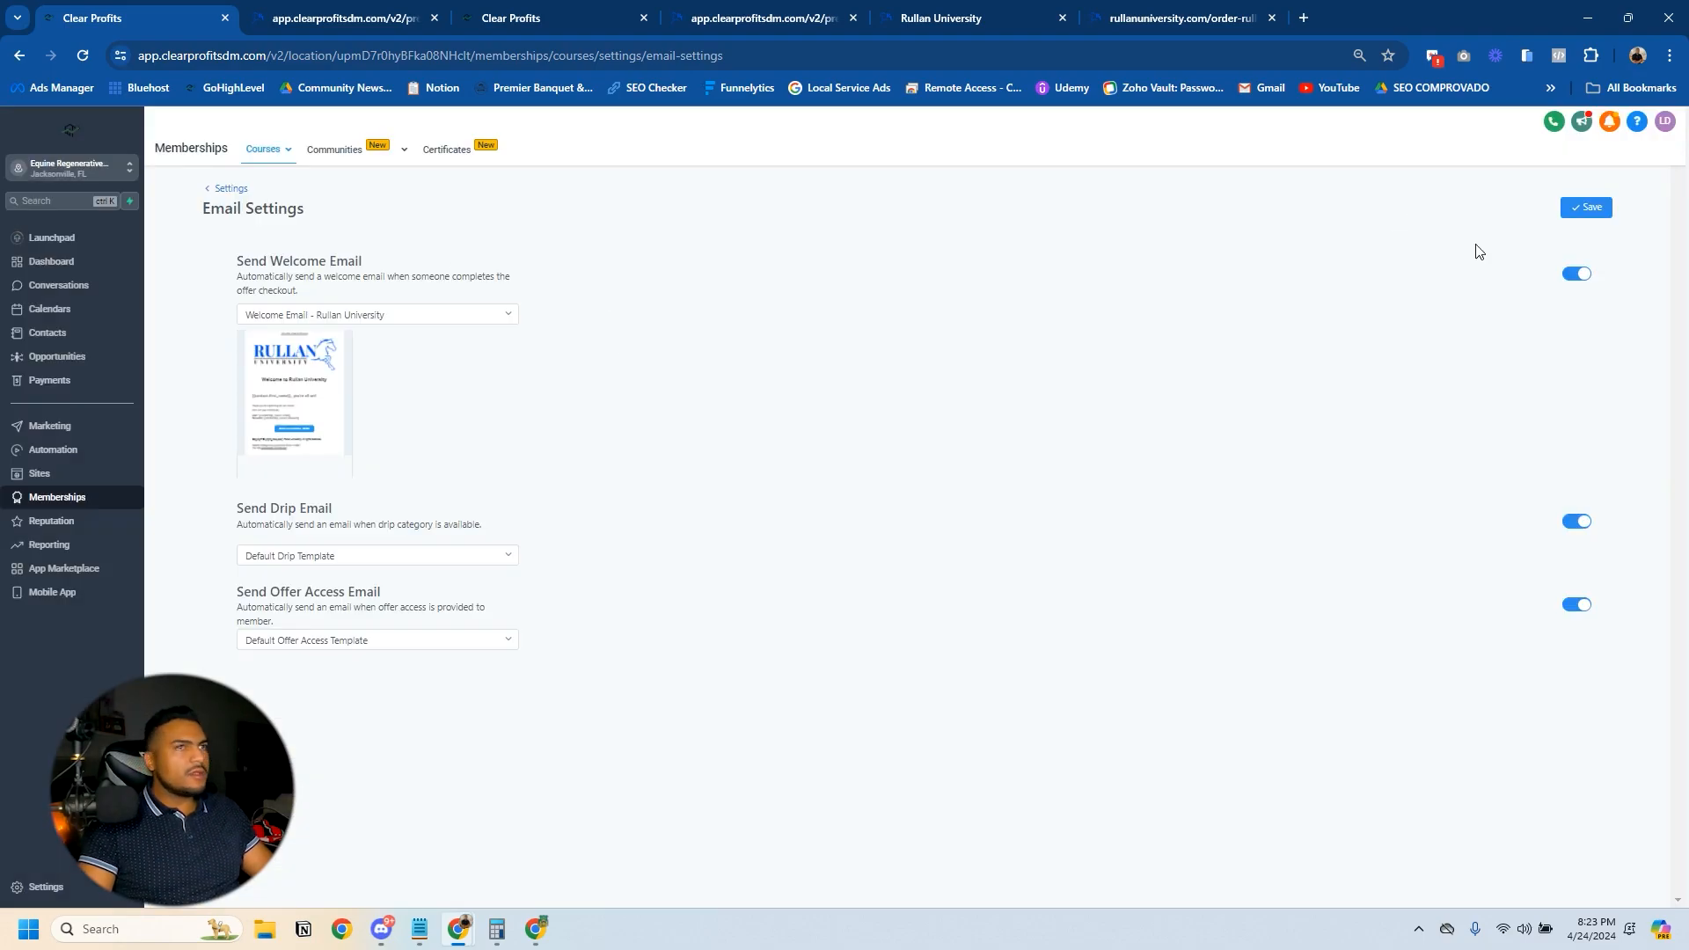
click(1583, 277)
click(1584, 277)
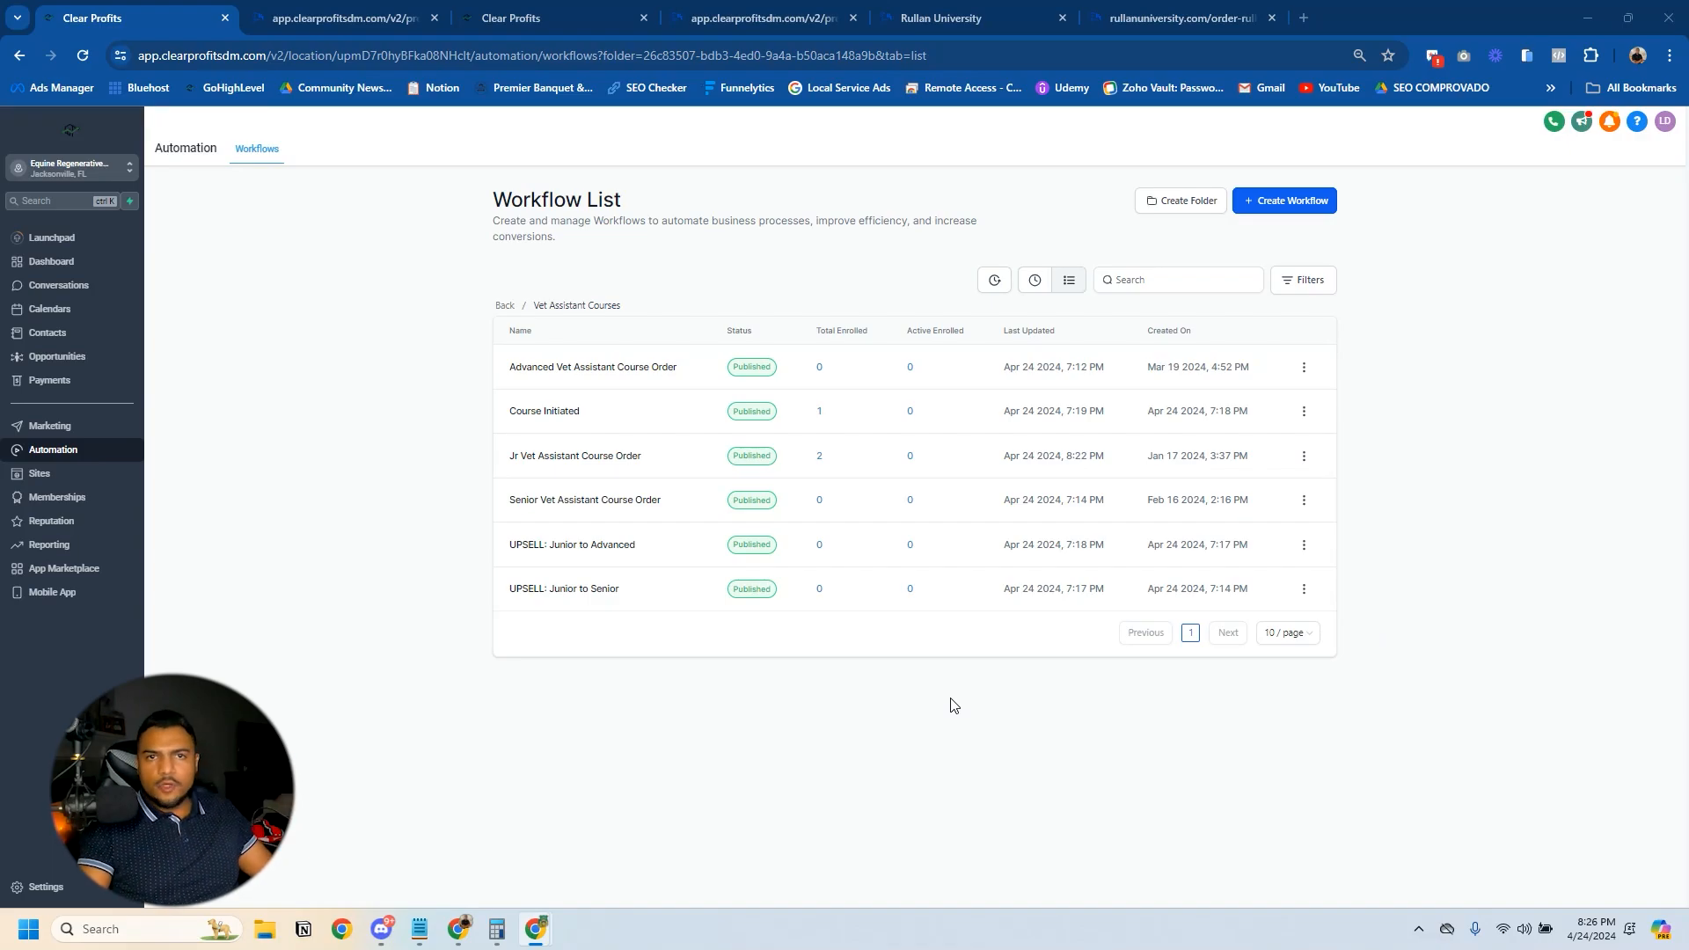
- Review the Add Tag action in the Course Initiated workflow, save the action and workflow, and return to the workflow list
click(551, 413)
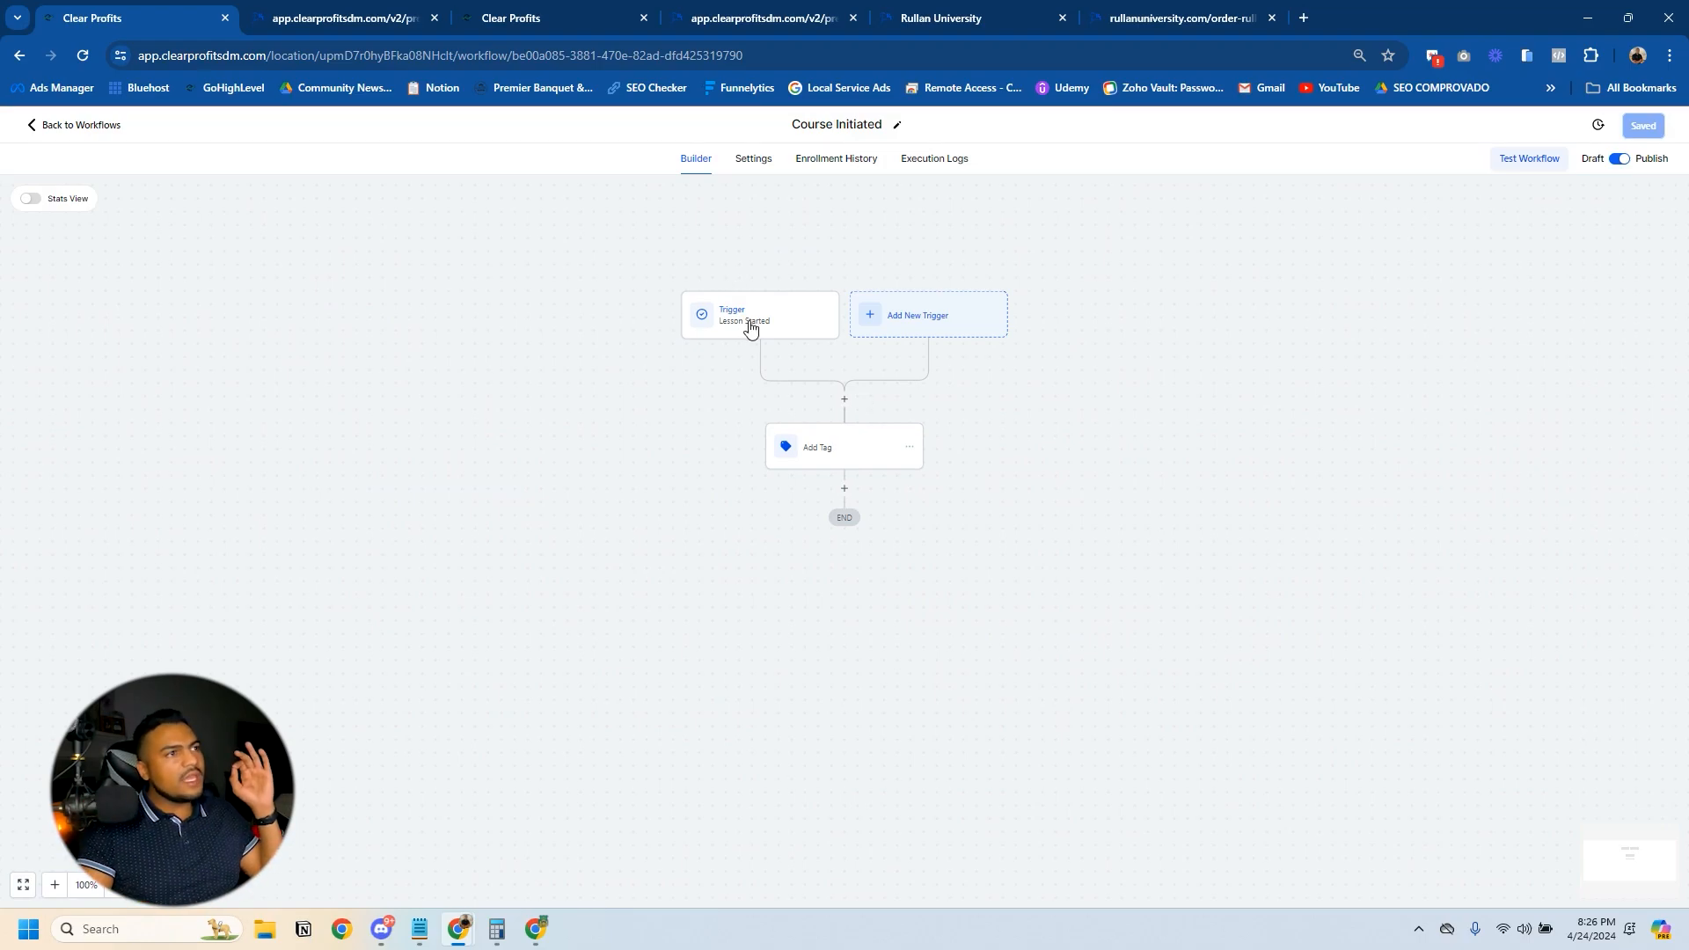
click(856, 467)
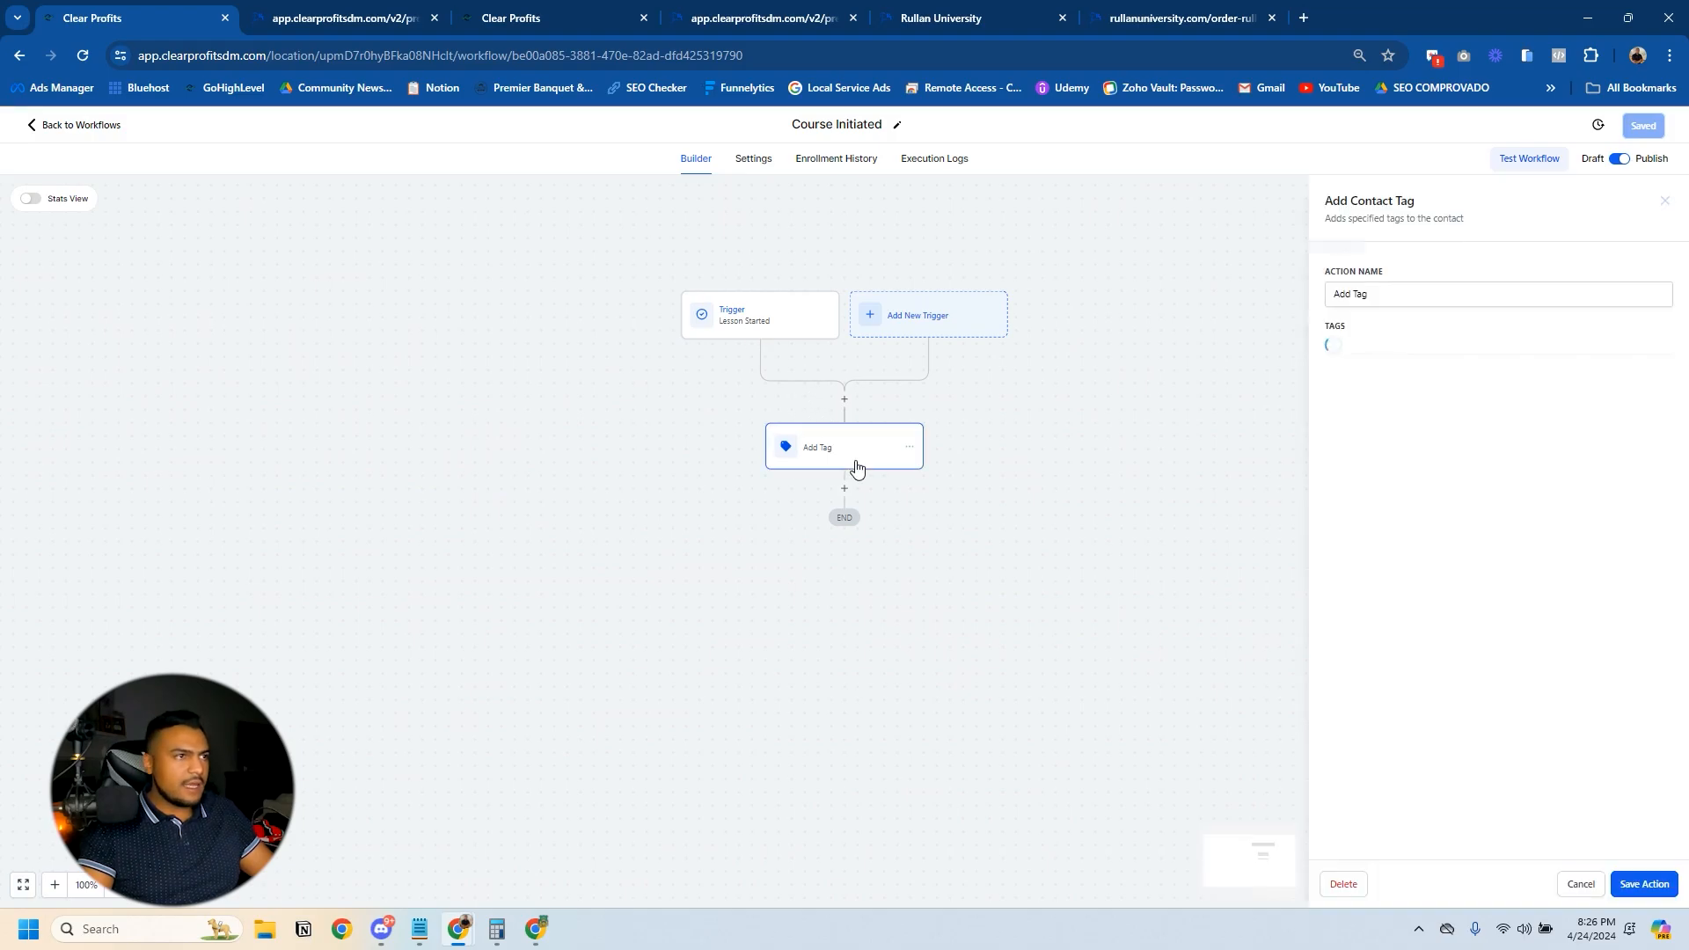
click(1643, 883)
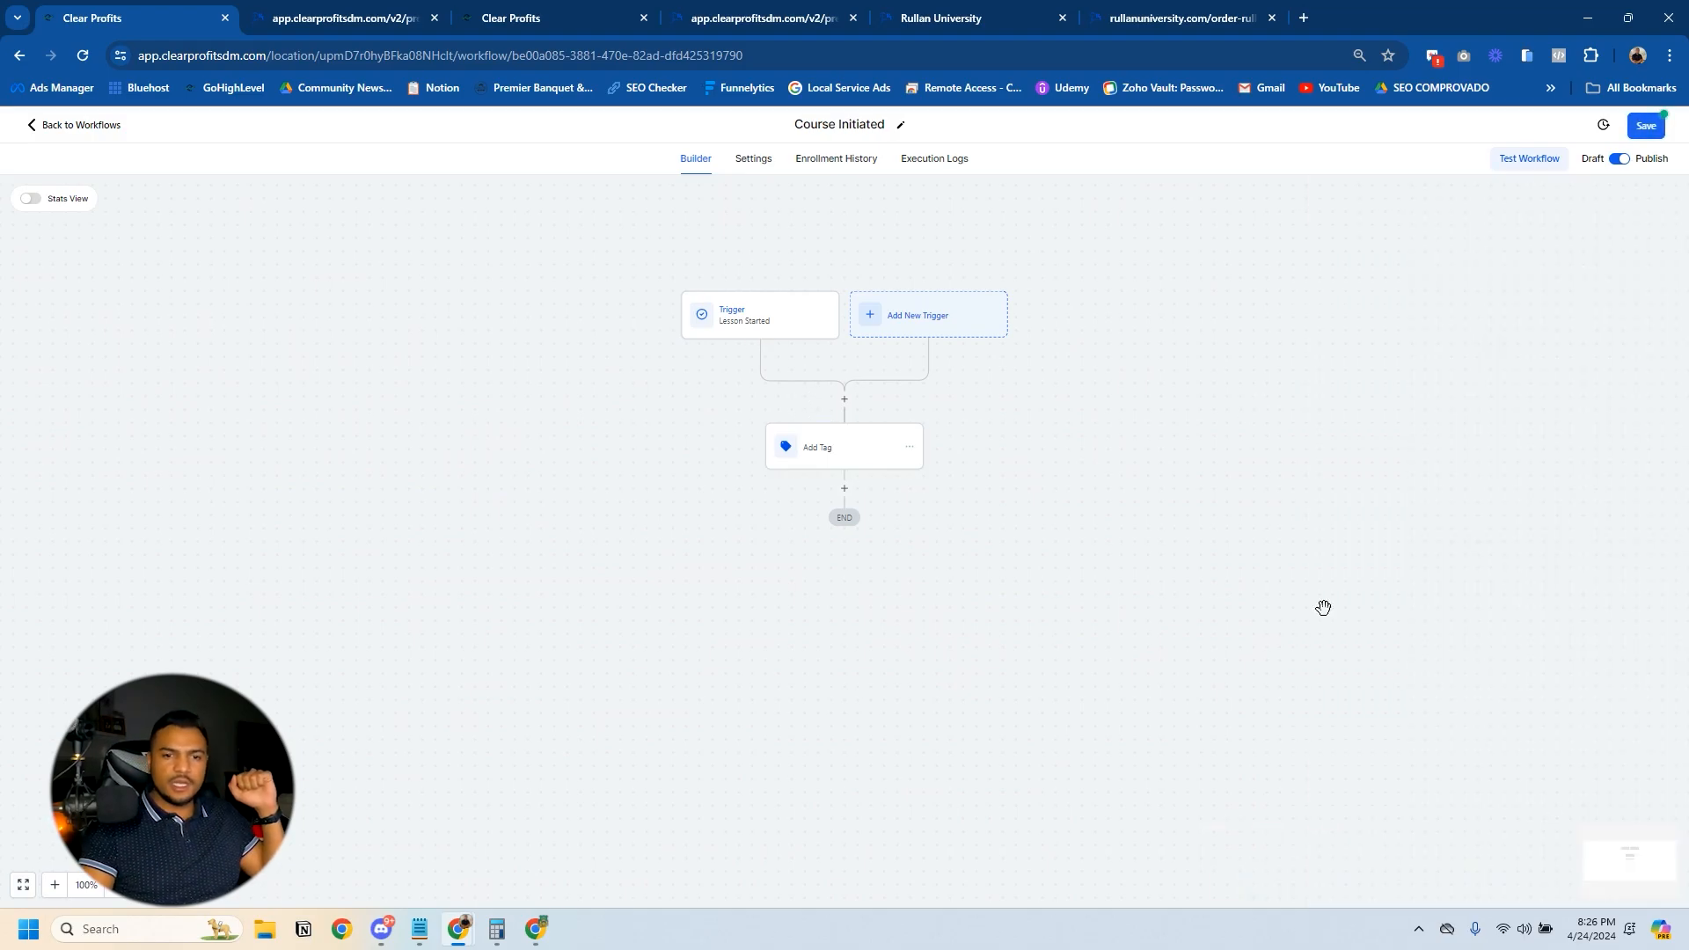
click(1645, 125)
click(79, 124)
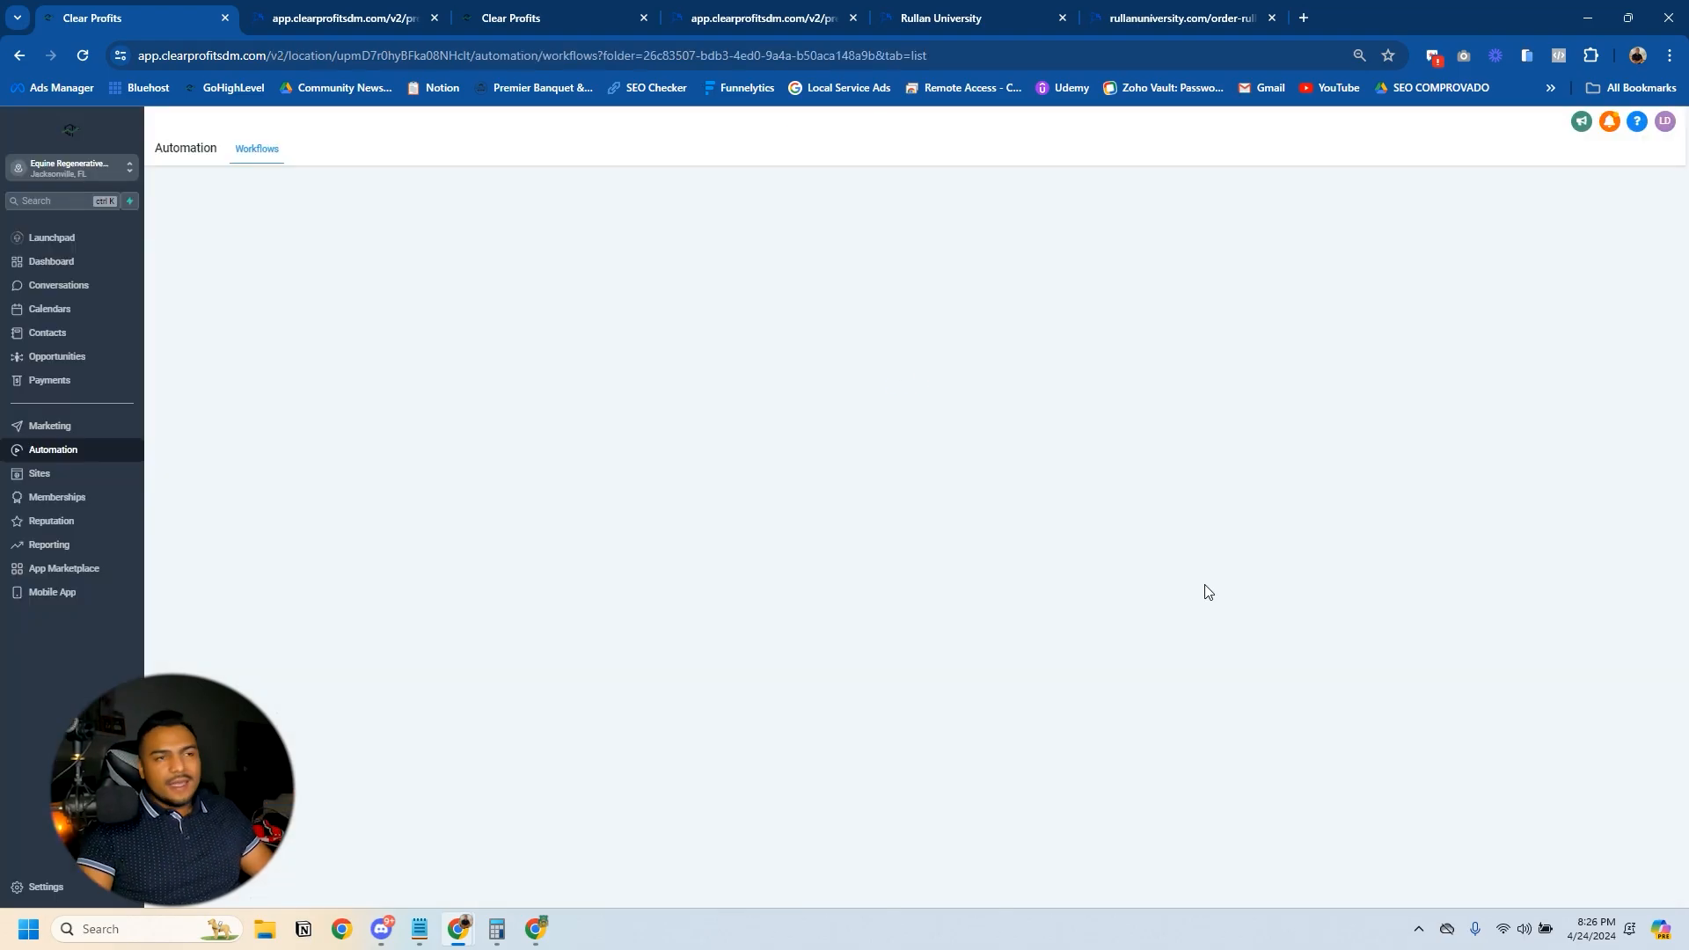